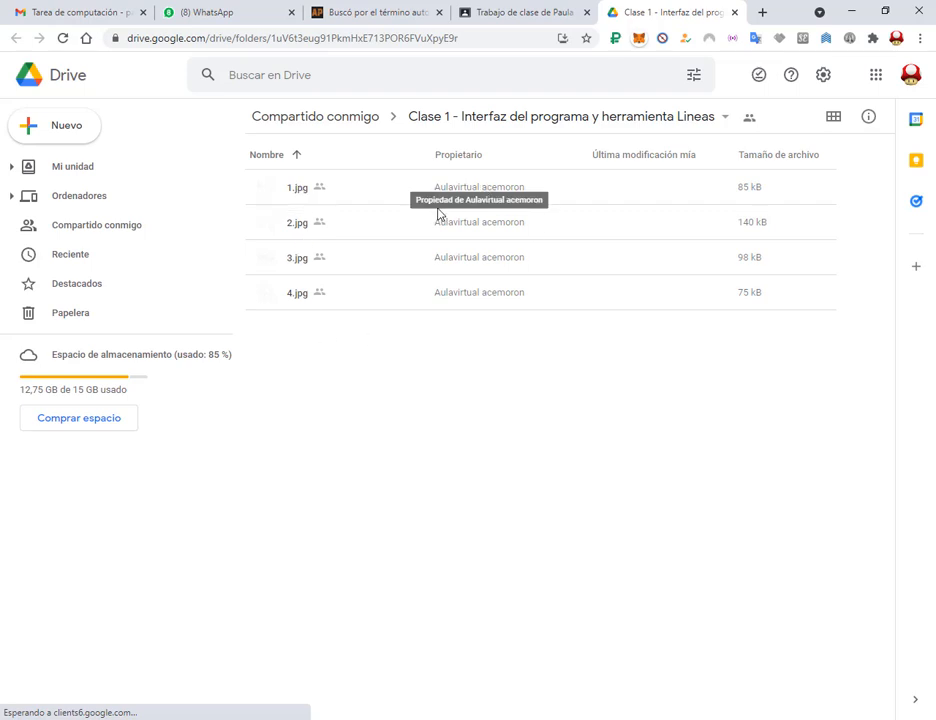
Step: Open the image 1.jpg from the shared Clase 1 folder and download it
{"action": "left_click", "coordinate": [265, 192]}
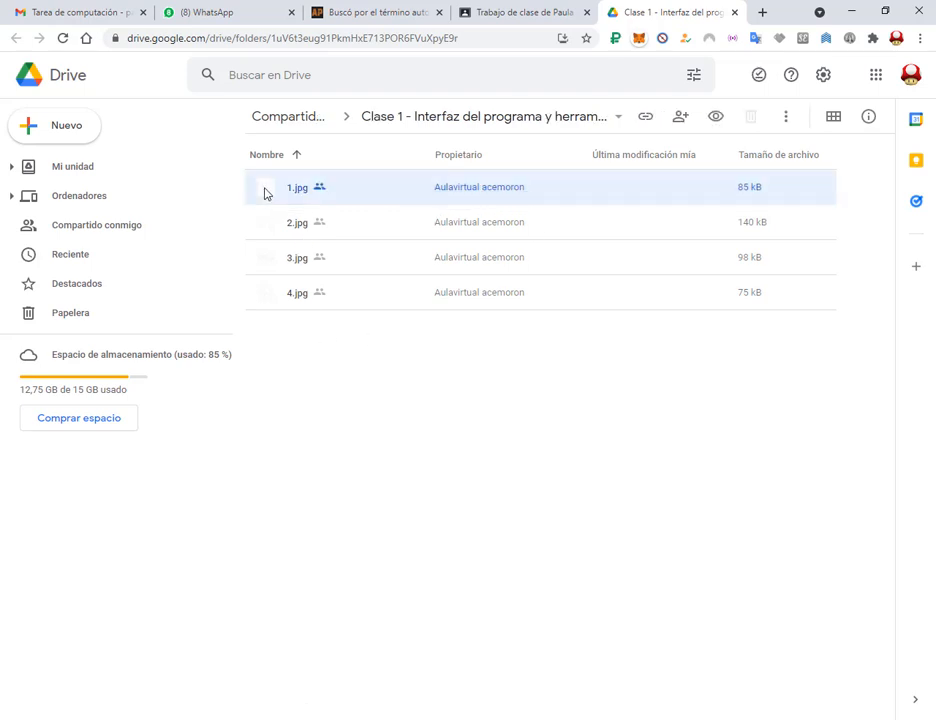
{"action": "double_click", "coordinate": [265, 192]}
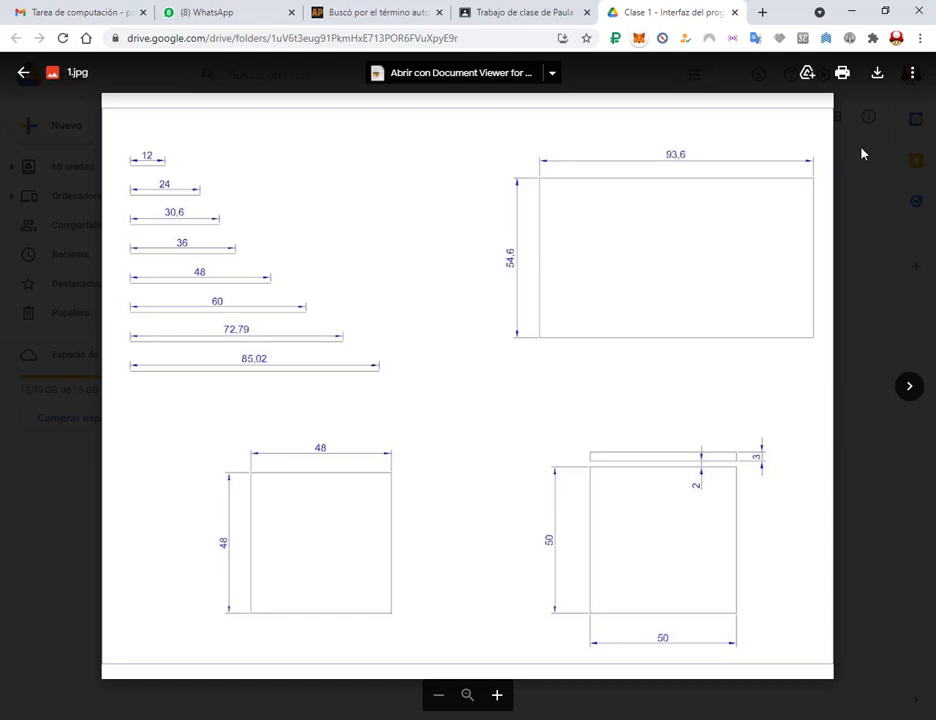
{"action": "left_click", "coordinate": [878, 73]}
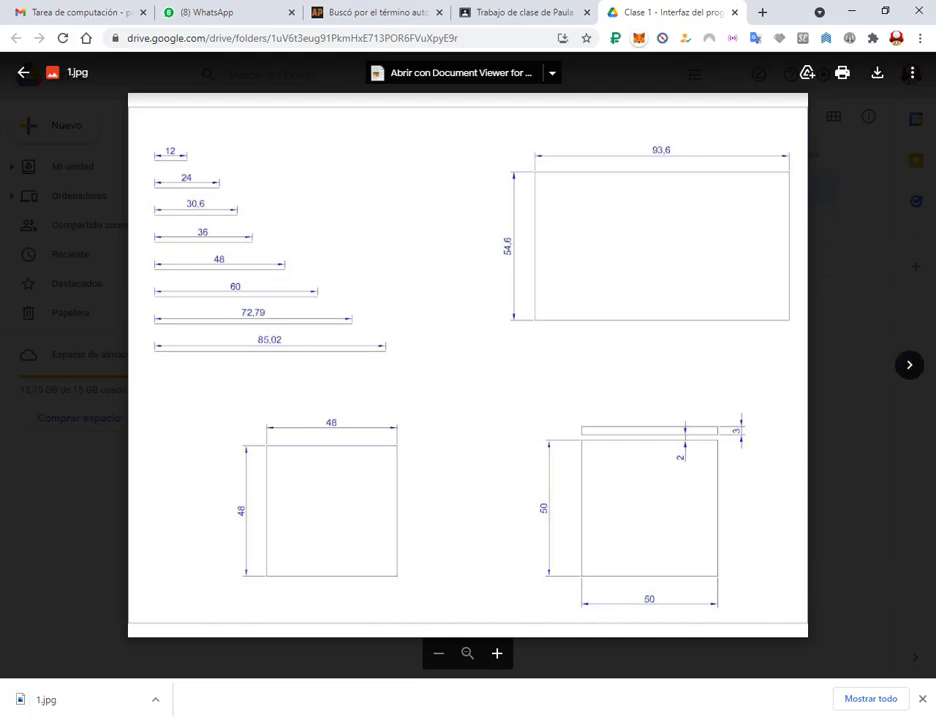
Step: Switch to AutoCAD and start a new blank drawing from its start page
{"action": "key", "text": "alt+Tab"}
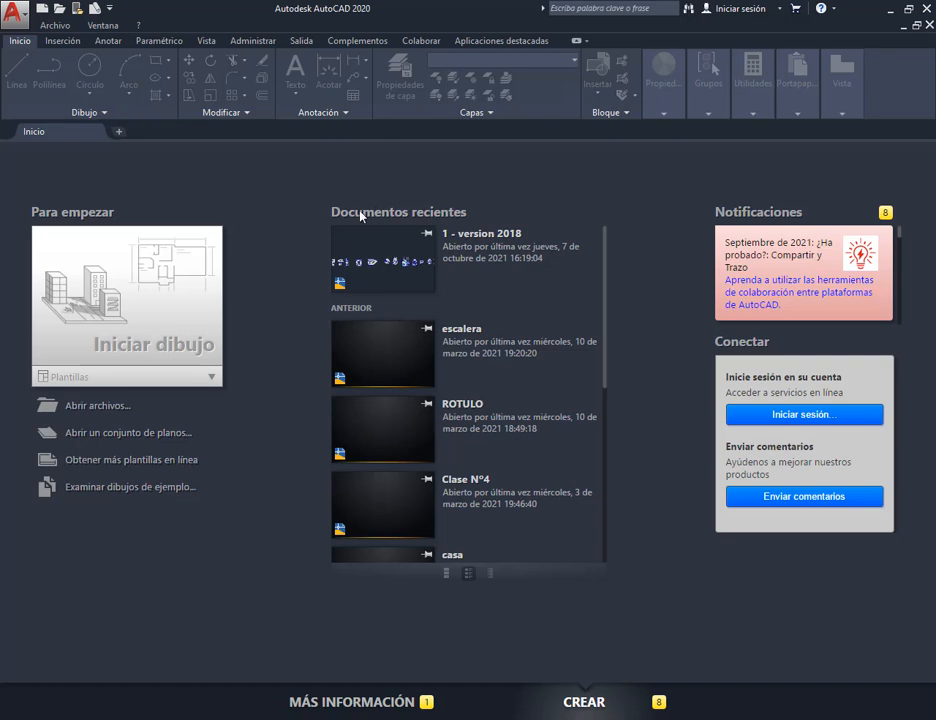
{"action": "left_click", "coordinate": [170, 311]}
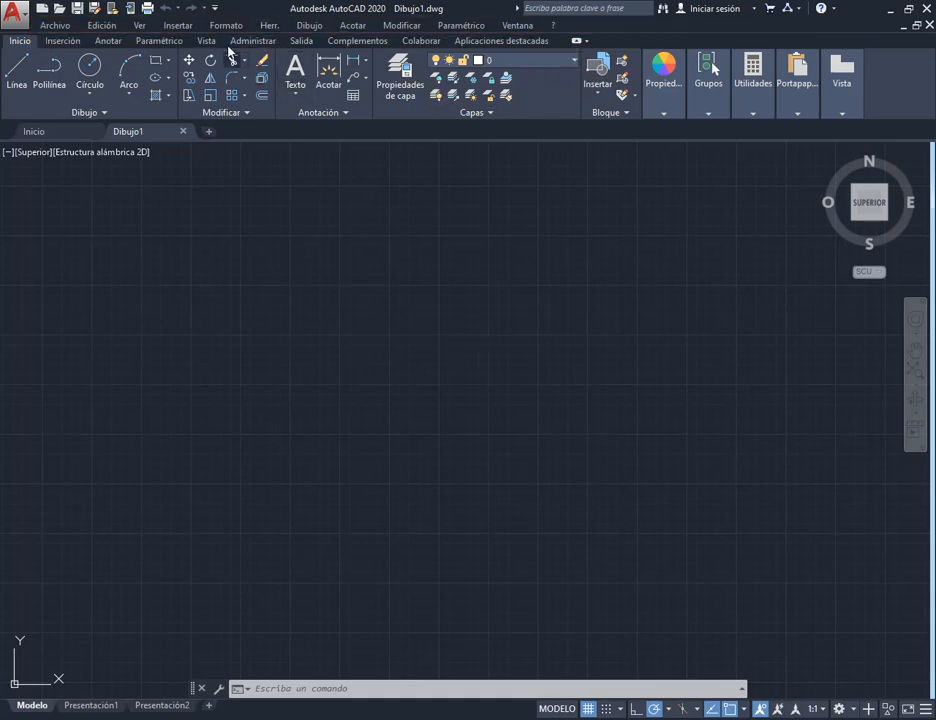
{"action": "key", "text": "F6"}
Step: Hide the classic menu bar above the ribbon and show it again
{"action": "left_click", "coordinate": [215, 9]}
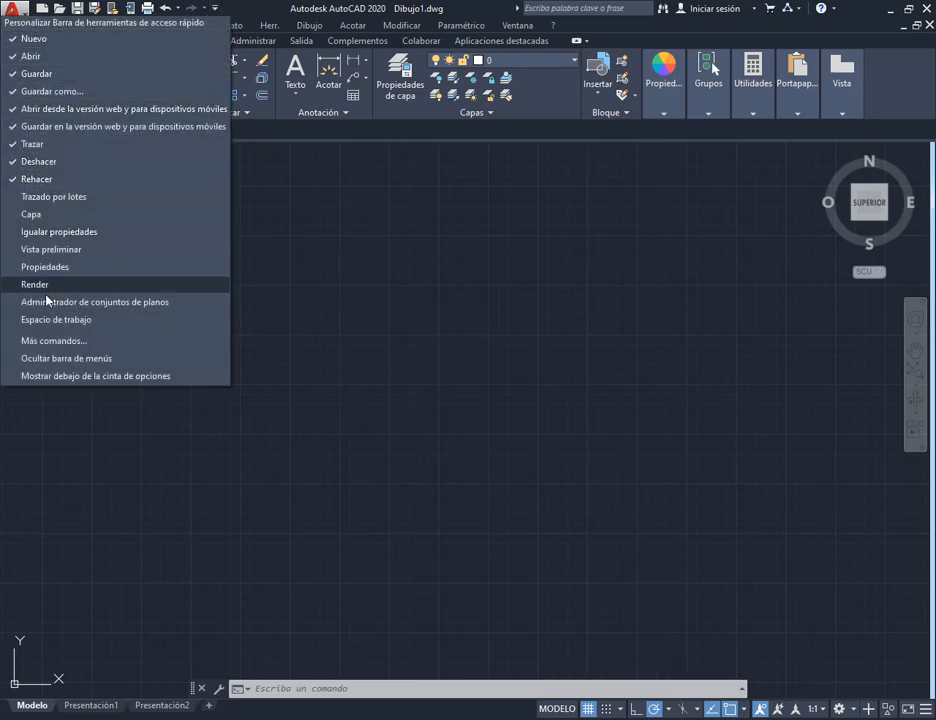
{"action": "left_click", "coordinate": [62, 360]}
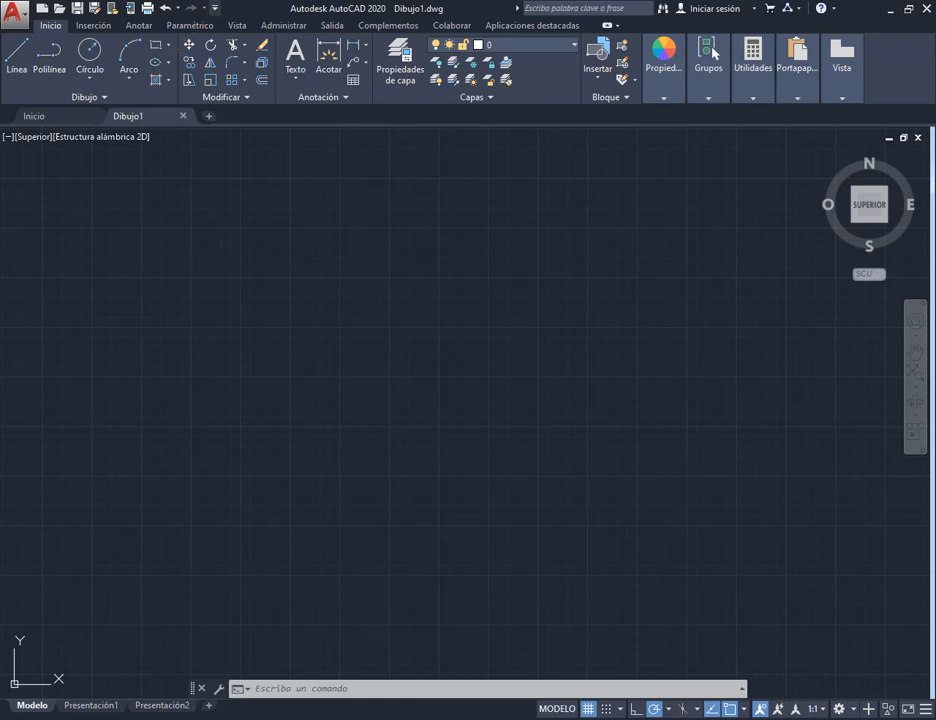
{"action": "left_click", "coordinate": [214, 8]}
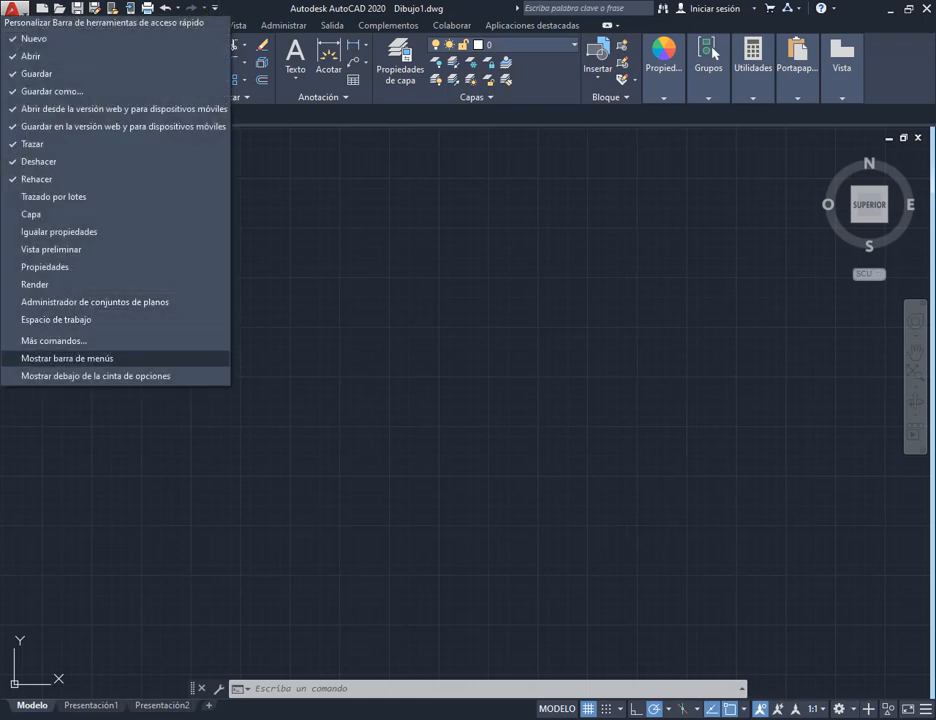
{"action": "left_click", "coordinate": [110, 358]}
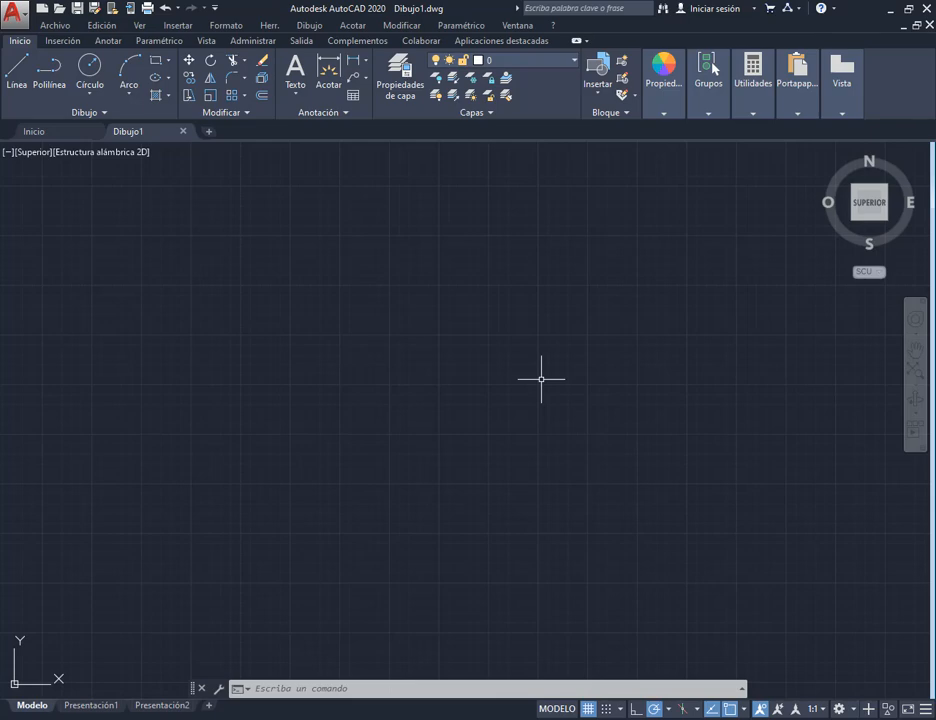
{"action": "scroll", "coordinate": [541, 379], "scroll_direction": "down", "scroll_amount": 10}
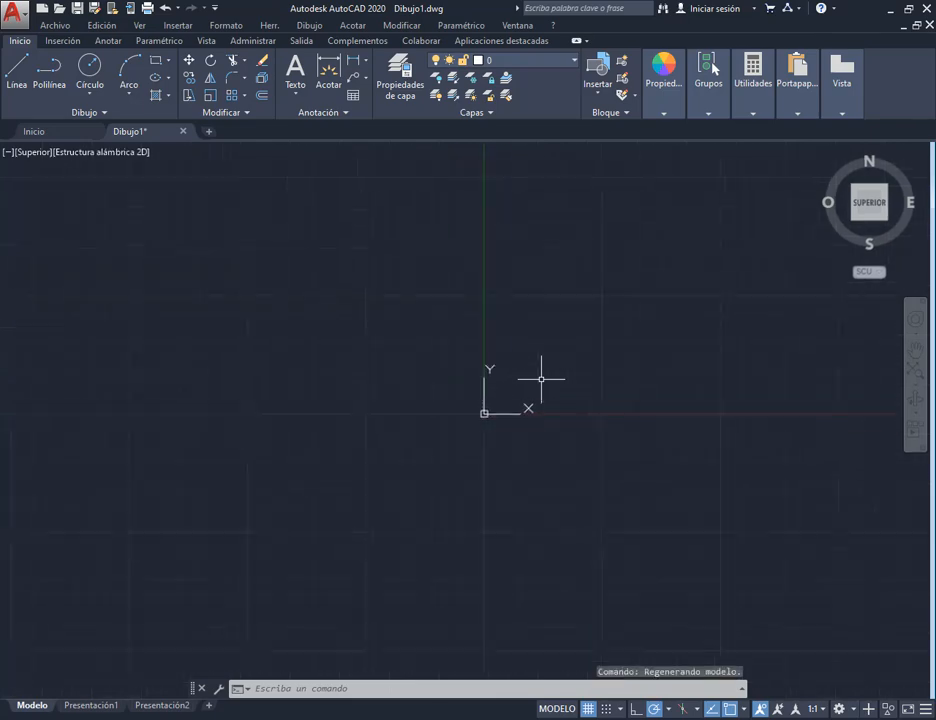
{"action": "scroll", "coordinate": [678, 364], "scroll_direction": "down", "scroll_amount": 4}
{"action": "scroll", "coordinate": [743, 339], "scroll_direction": "down", "scroll_amount": 5}
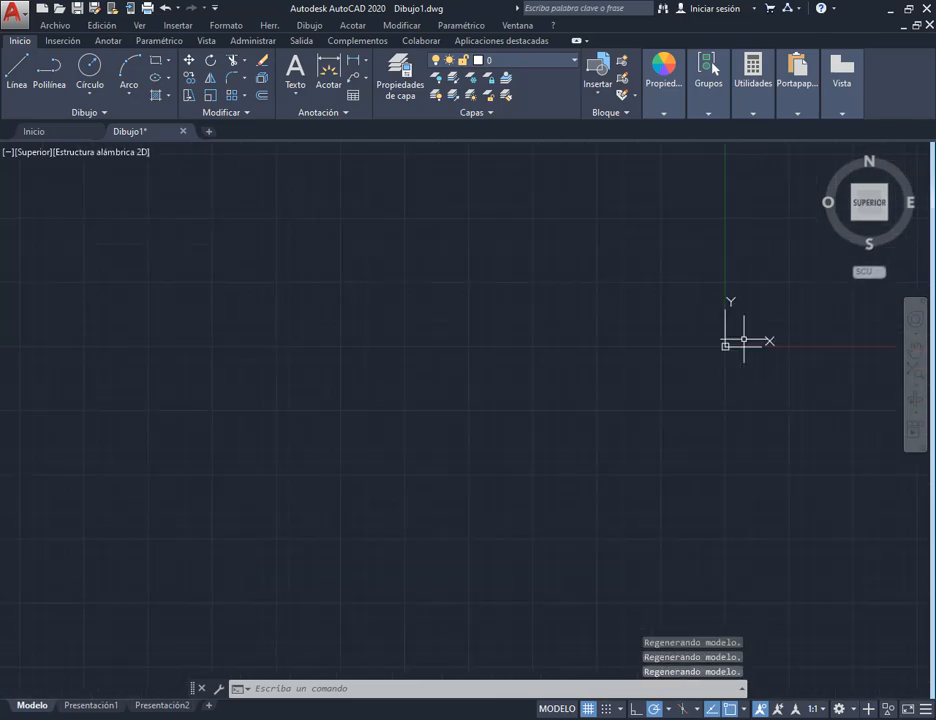
{"action": "scroll", "coordinate": [815, 304], "scroll_direction": "up", "scroll_amount": 6}
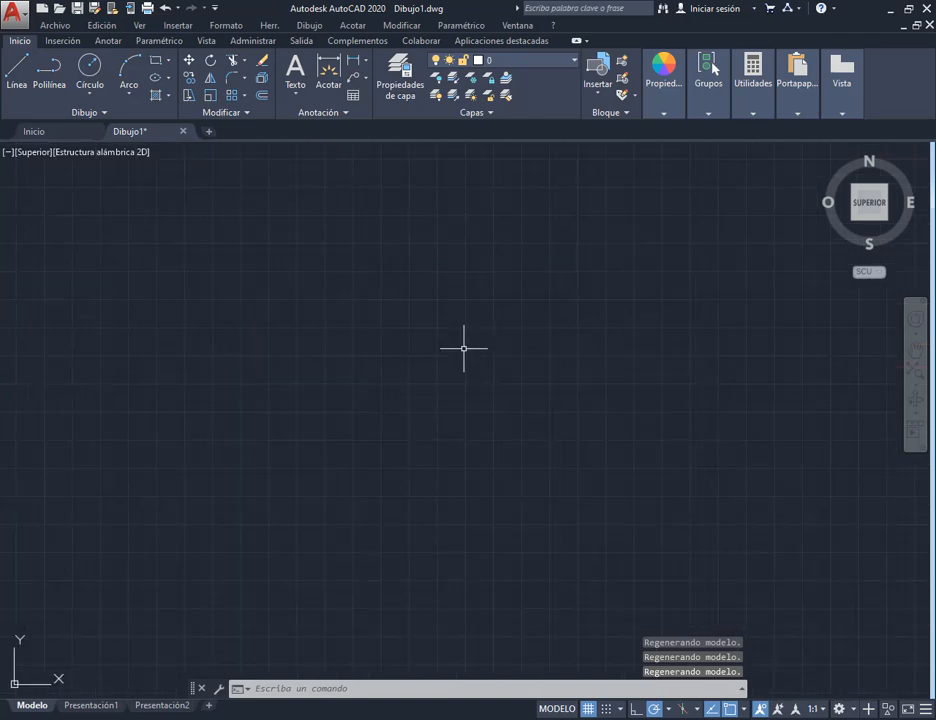
{"action": "scroll", "coordinate": [513, 392], "scroll_direction": "down", "scroll_amount": 4}
{"action": "scroll", "coordinate": [581, 412], "scroll_direction": "down", "scroll_amount": 3}
{"action": "scroll", "coordinate": [648, 333], "scroll_direction": "down", "scroll_amount": 3}
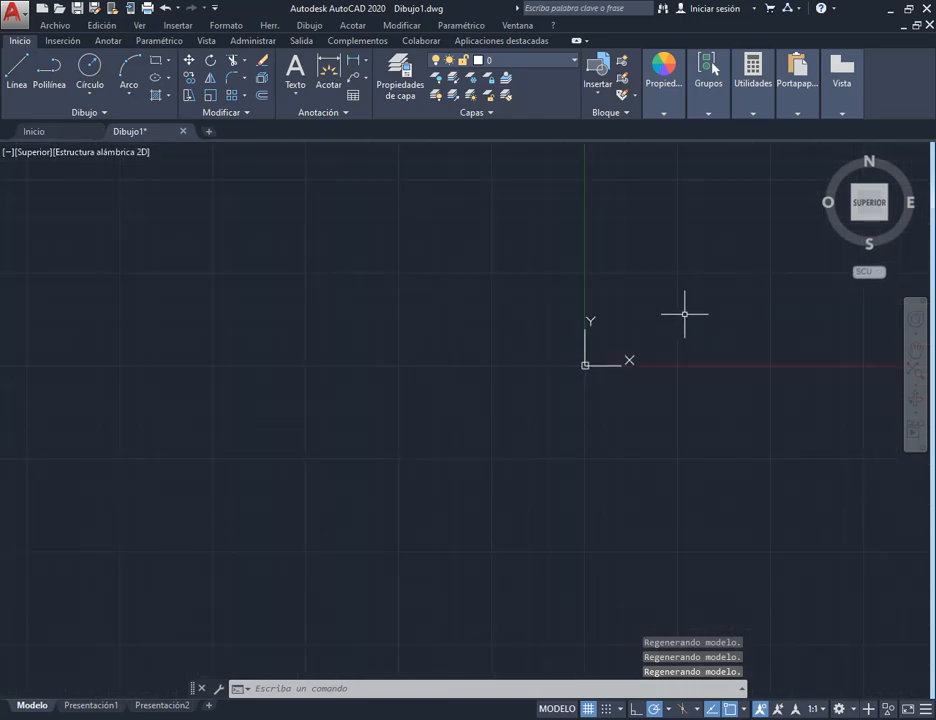
{"action": "scroll", "coordinate": [756, 292], "scroll_direction": "up", "scroll_amount": 6}
{"action": "scroll", "coordinate": [470, 329], "scroll_direction": "up", "scroll_amount": 2}
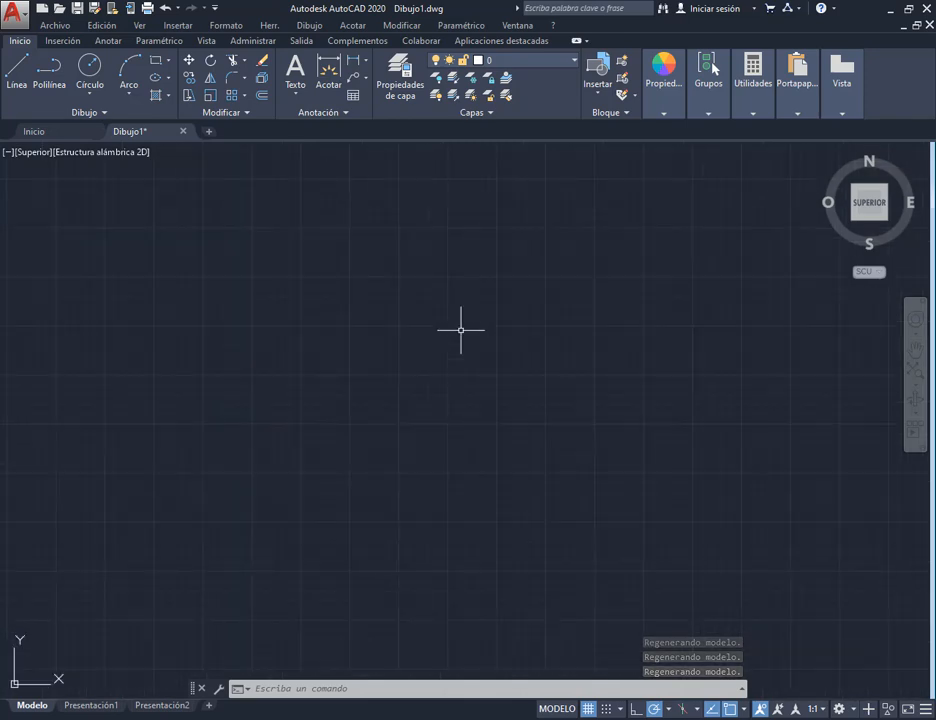
{"action": "scroll", "coordinate": [905, 515], "scroll_direction": "down", "scroll_amount": 3}
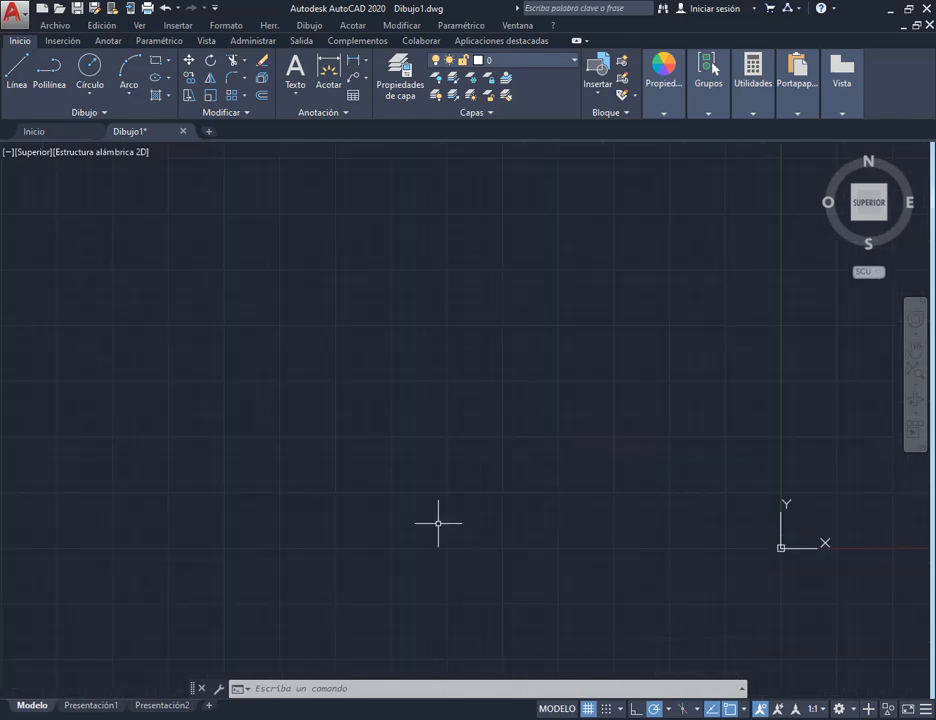
{"action": "scroll", "coordinate": [292, 506], "scroll_direction": "down", "scroll_amount": 2}
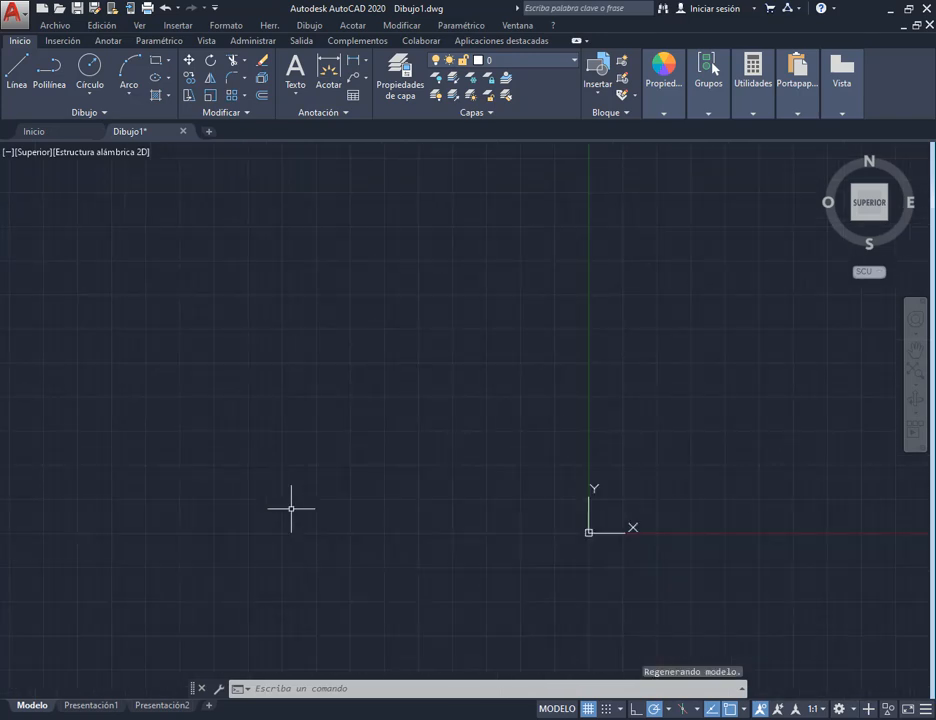
{"action": "scroll", "coordinate": [745, 244], "scroll_direction": "up", "scroll_amount": 3}
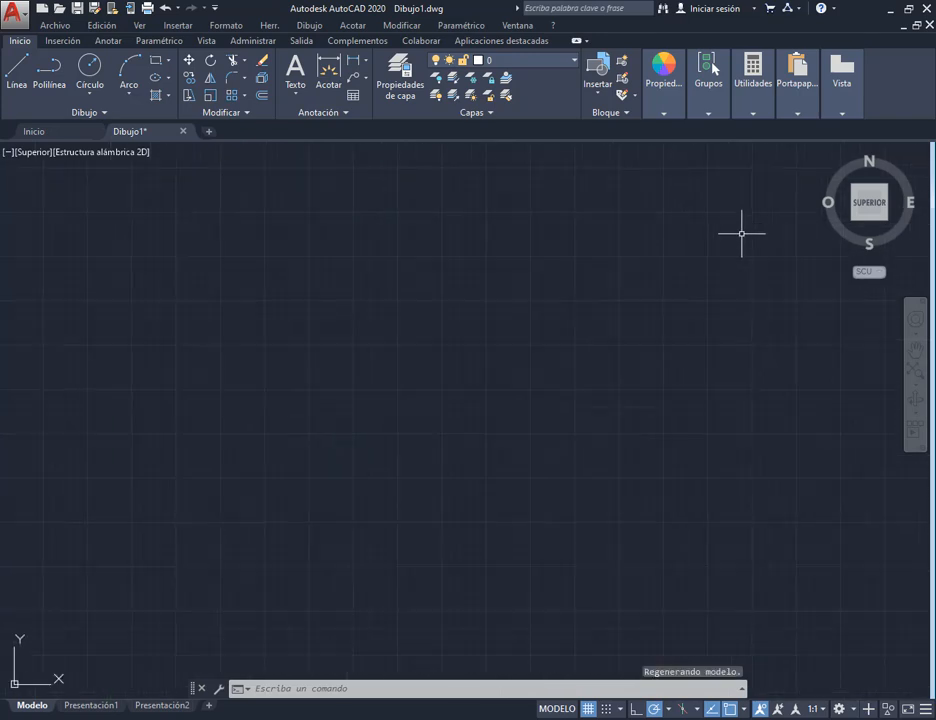
{"action": "scroll", "coordinate": [742, 241], "scroll_direction": "down", "scroll_amount": 3}
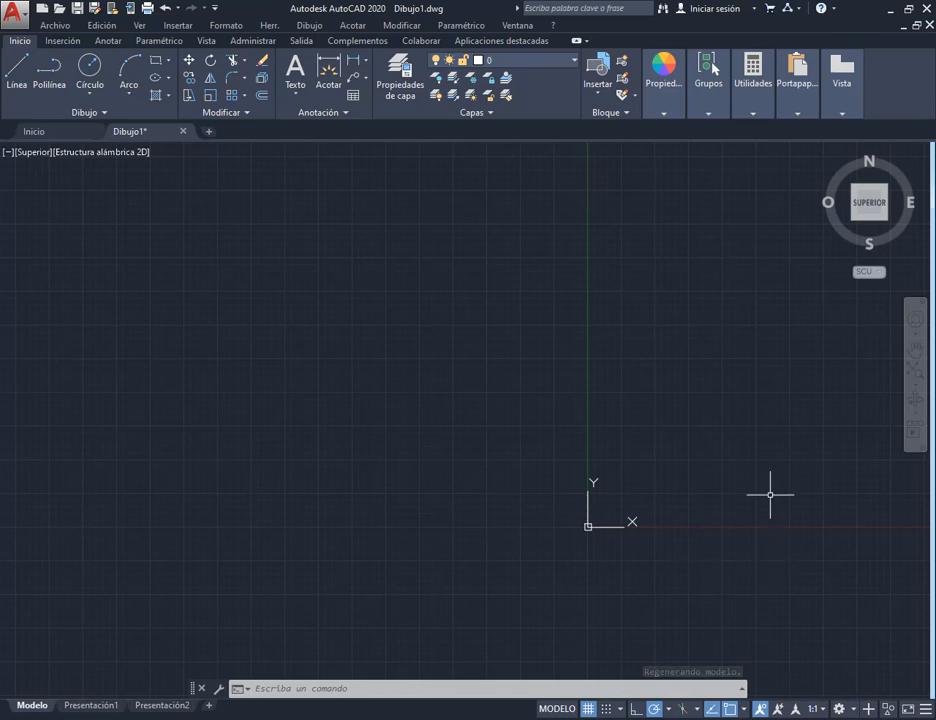
{"action": "scroll", "coordinate": [752, 504], "scroll_direction": "up", "scroll_amount": 3}
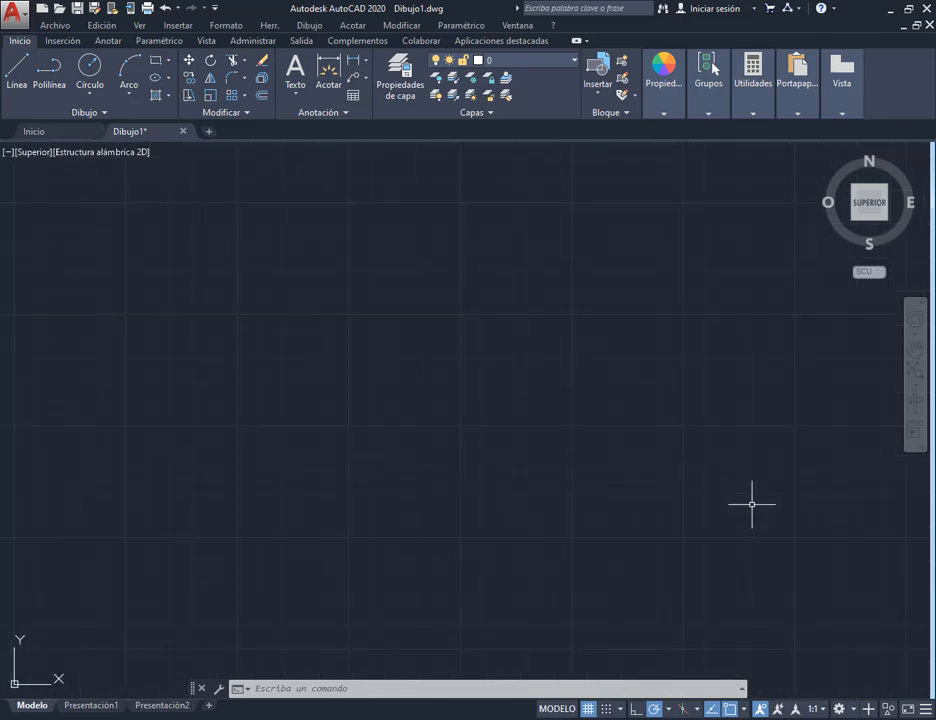
{"action": "scroll", "coordinate": [752, 504], "scroll_direction": "down", "scroll_amount": 3}
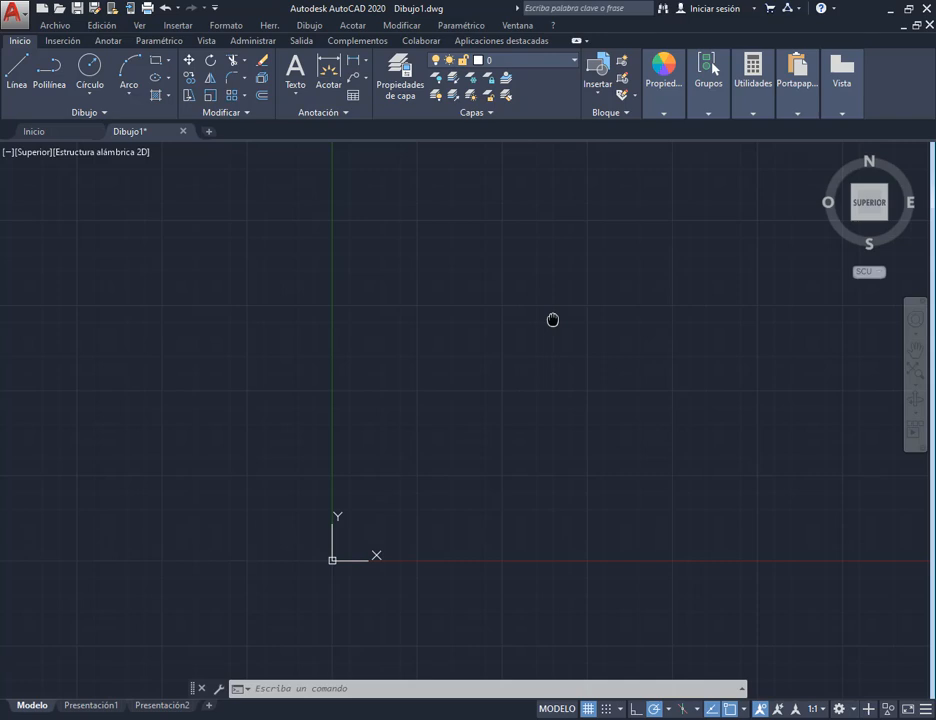
{"action": "mouse_move", "coordinate": [553, 320]}
{"action": "middle_mouse_down"}
{"action": "mouse_move", "coordinate": [516, 309]}
{"action": "mouse_move", "coordinate": [533, 322]}
{"action": "mouse_move", "coordinate": [485, 368]}
{"action": "mouse_move", "coordinate": [311, 302]}
{"action": "mouse_move", "coordinate": [282, 395]}
{"action": "mouse_move", "coordinate": [545, 315]}
{"action": "mouse_move", "coordinate": [560, 393]}
{"action": "mouse_move", "coordinate": [333, 316]}
{"action": "mouse_move", "coordinate": [336, 399]}
{"action": "mouse_move", "coordinate": [376, 313]}
{"action": "mouse_move", "coordinate": [305, 348]}
{"action": "middle_mouse_up"}
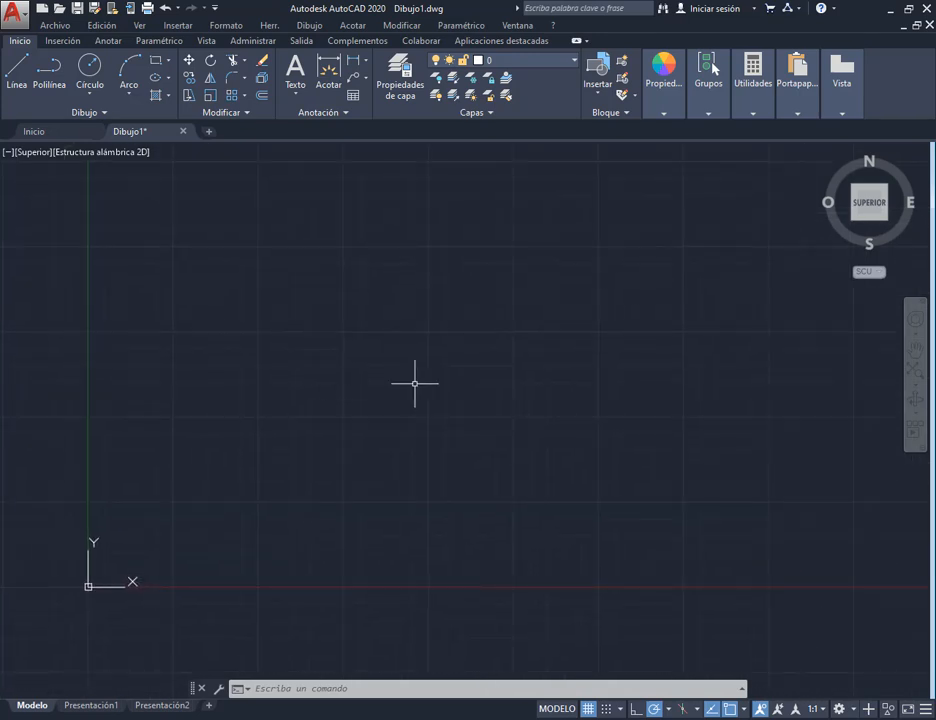
{"action": "middle_click_drag", "start_coordinate": [393, 382], "coordinate": [540, 423]}
{"action": "mouse_move", "coordinate": [587, 389]}
{"action": "middle_mouse_down"}
{"action": "mouse_move", "coordinate": [422, 292]}
{"action": "mouse_move", "coordinate": [393, 359]}
{"action": "mouse_move", "coordinate": [629, 397]}
{"action": "mouse_move", "coordinate": [308, 415]}
{"action": "mouse_move", "coordinate": [476, 428]}
{"action": "mouse_move", "coordinate": [395, 343]}
{"action": "middle_mouse_up"}
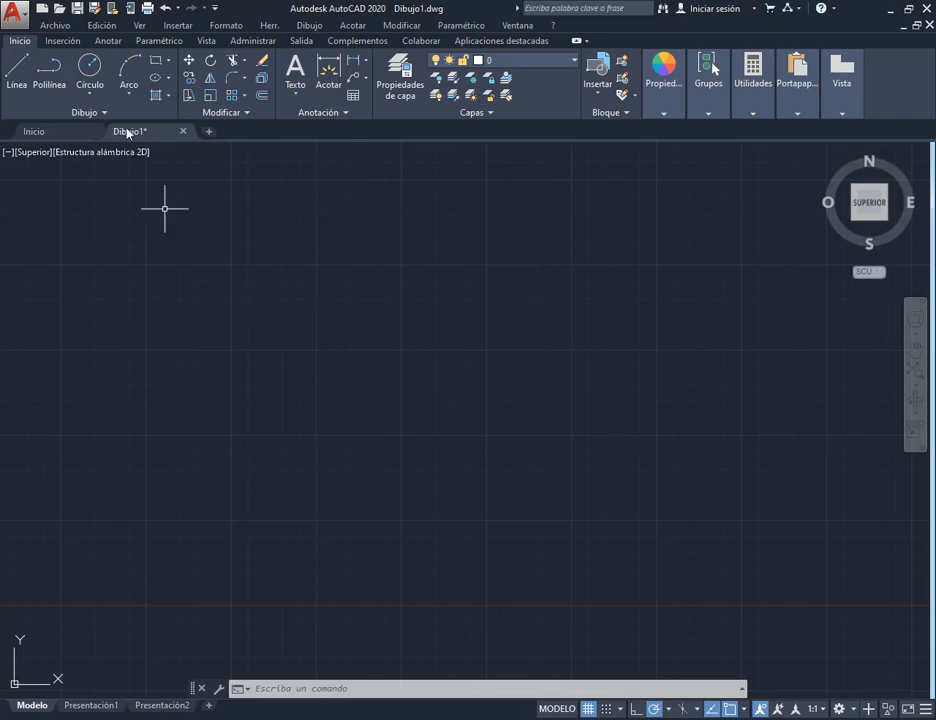
Step: Draw an open chain of eight connected freehand line segments, beginning with a long horizontal one and continuing as an irregular zigzag
{"action": "left_click", "coordinate": [16, 55]}
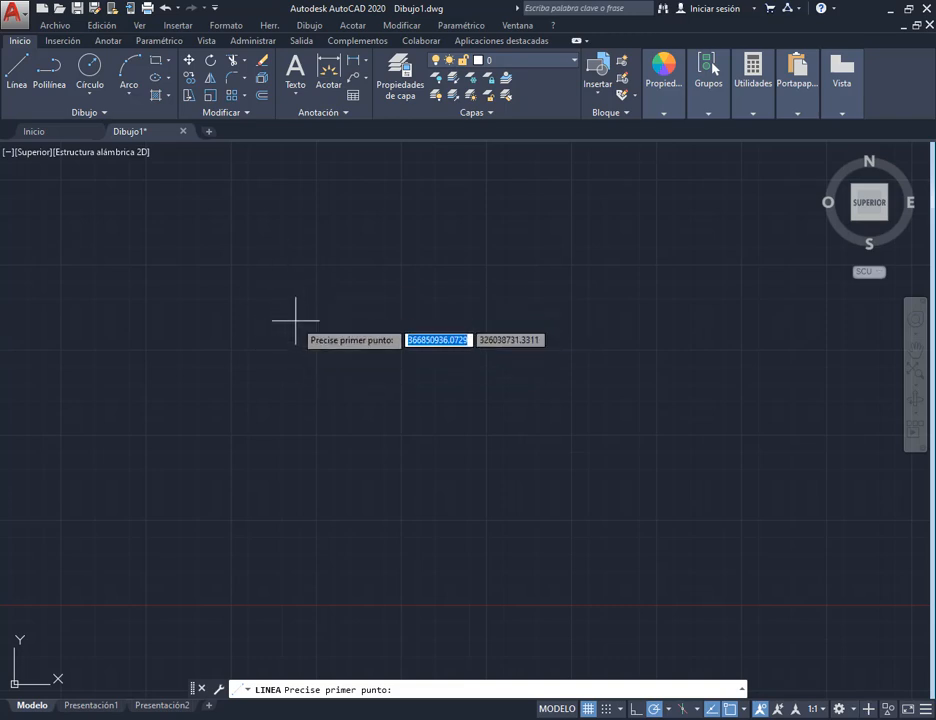
{"action": "left_click", "coordinate": [297, 320]}
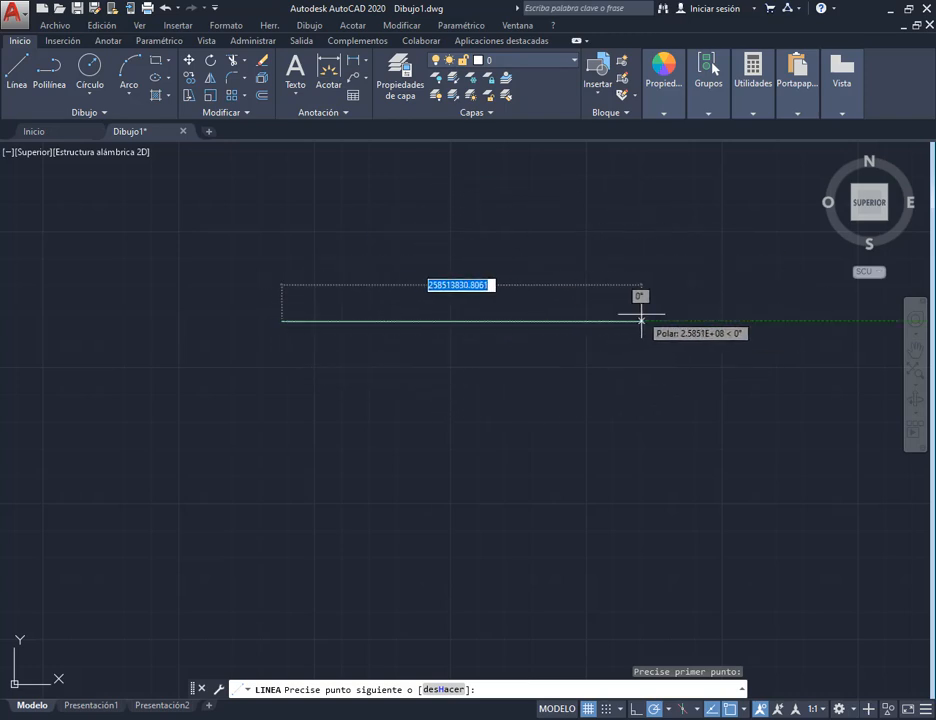
{"action": "left_click", "coordinate": [699, 321]}
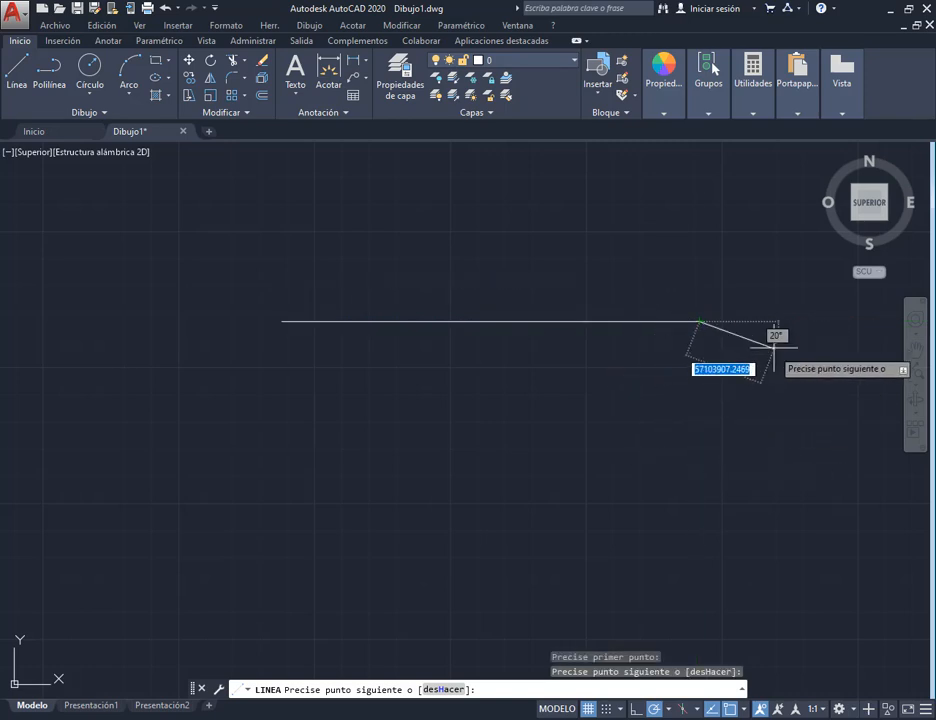
{"action": "left_click", "coordinate": [676, 191]}
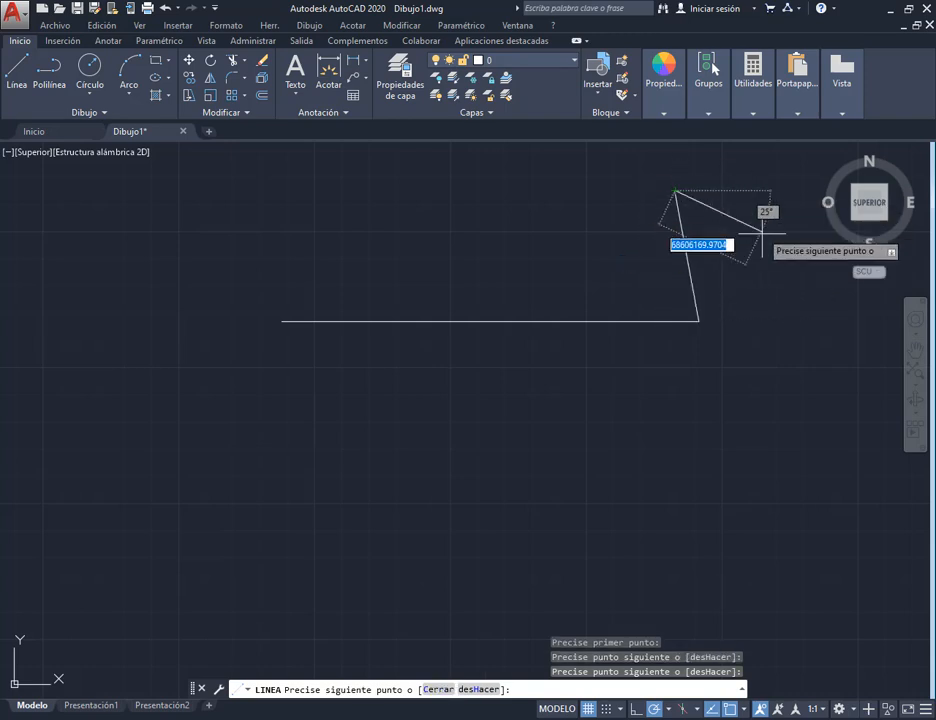
{"action": "left_click", "coordinate": [785, 265]}
{"action": "left_click", "coordinate": [785, 418]}
{"action": "left_click", "coordinate": [601, 432]}
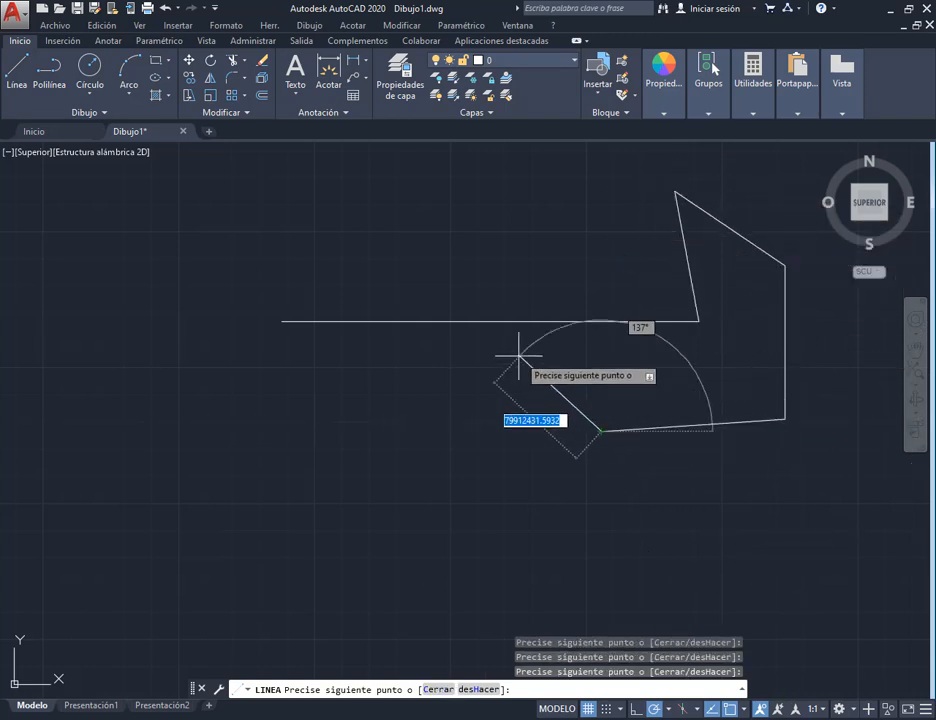
{"action": "left_click", "coordinate": [516, 357]}
{"action": "left_click", "coordinate": [426, 449]}
{"action": "left_click", "coordinate": [516, 544]}
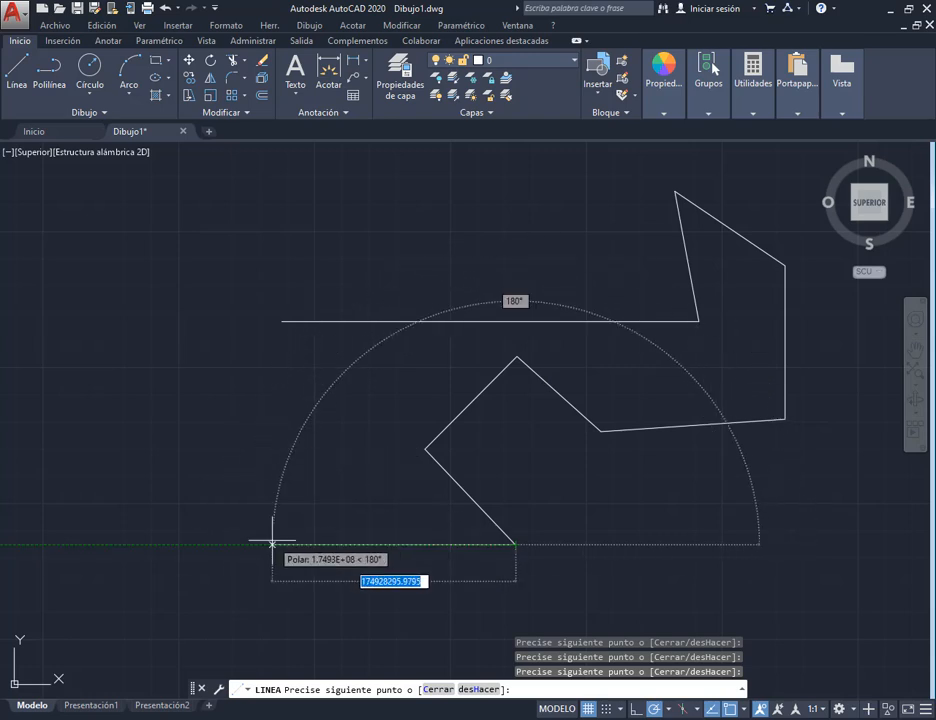
{"action": "key", "text": "Escape"}
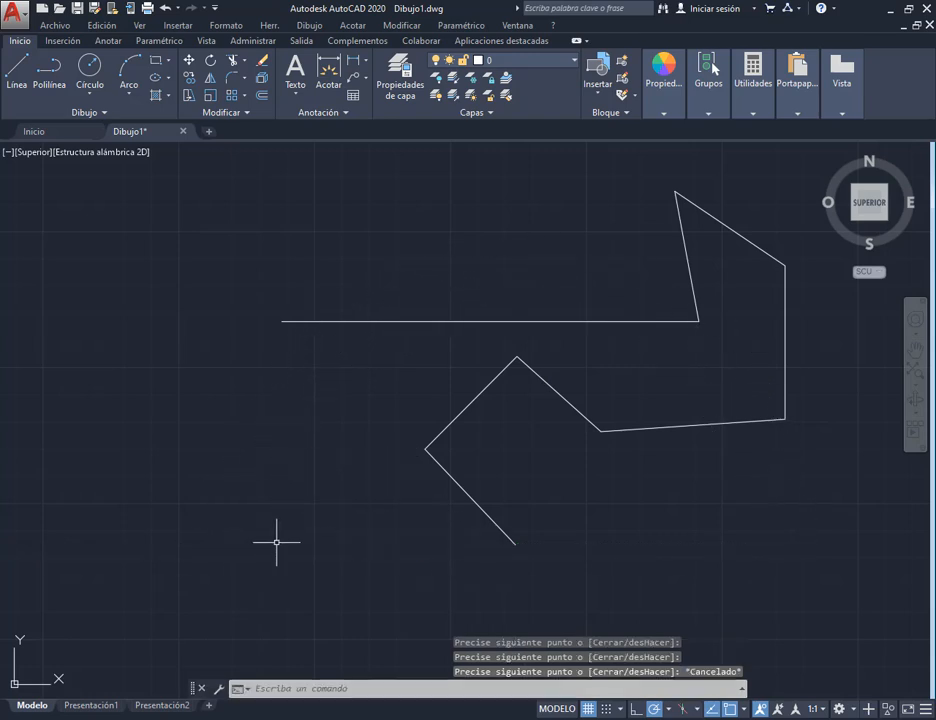
Step: Delete the diagonal segment that rises from the zigzag's lower-left vertex to the peak below the long horizontal line
{"action": "middle_click_drag", "start_coordinate": [531, 366], "coordinate": [460, 375]}
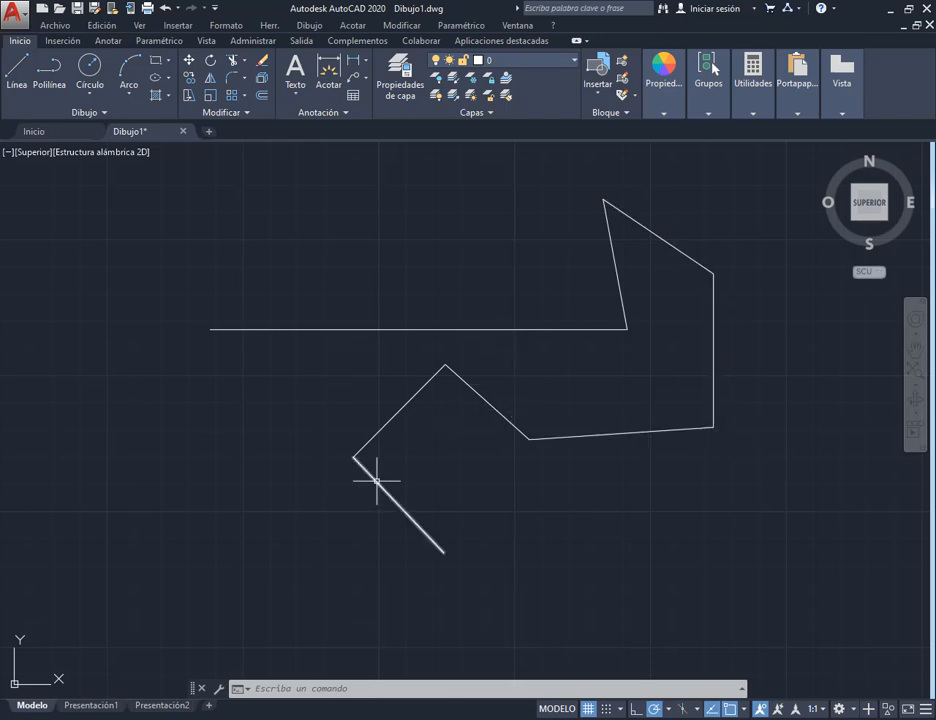
{"action": "left_click", "coordinate": [378, 431]}
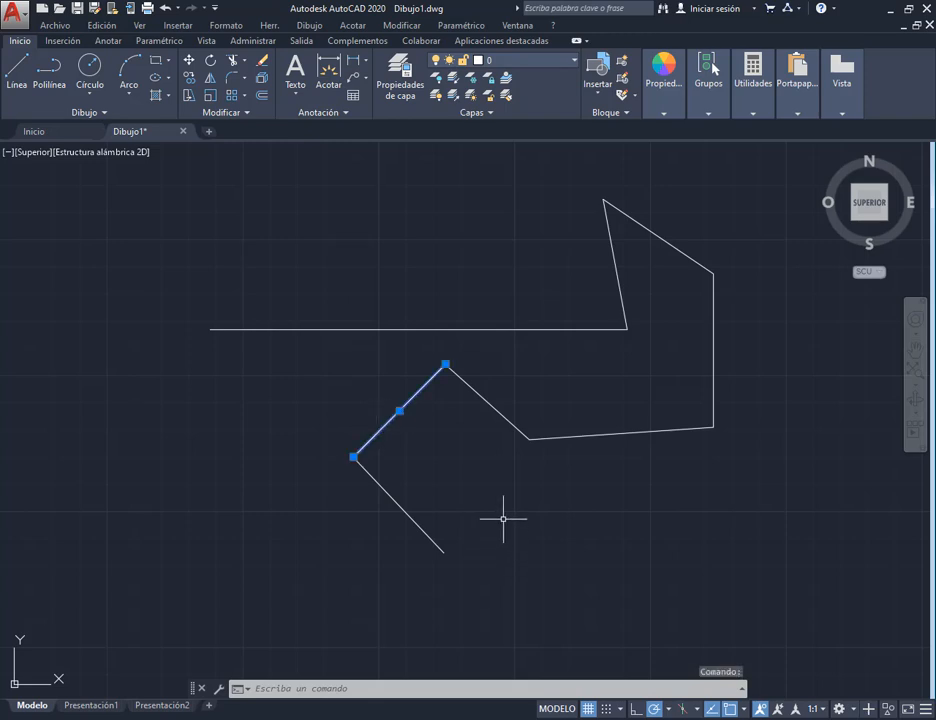
{"action": "key", "text": "Delete"}
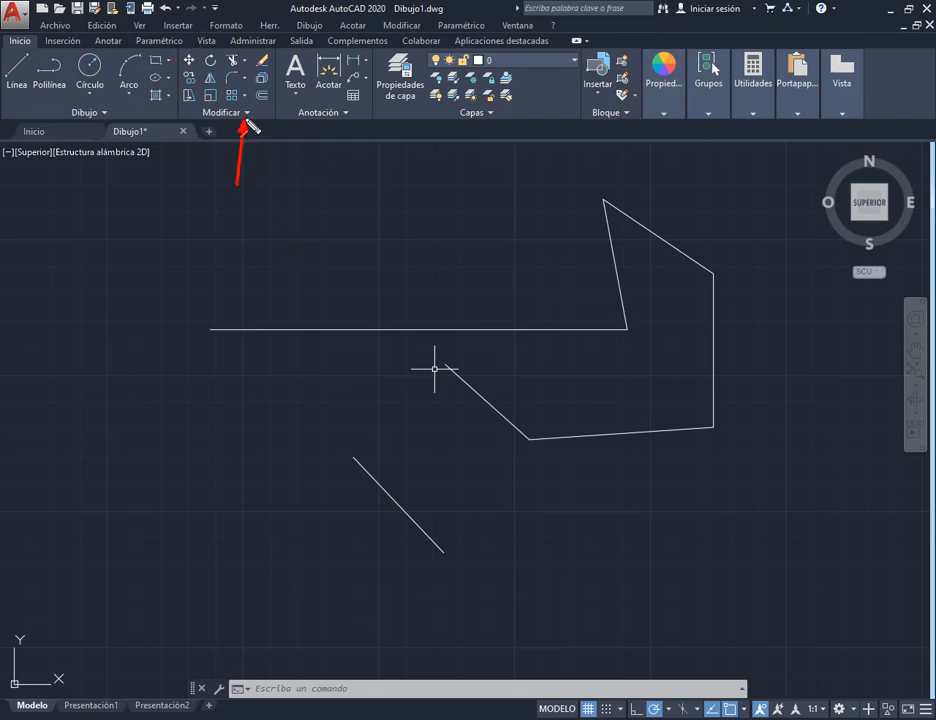
Step: Use Erase to remove the isolated lower-left diagonal, the diagonal rising from the chain's open end, and the long horizontal line
{"action": "type", "text": "DF"}
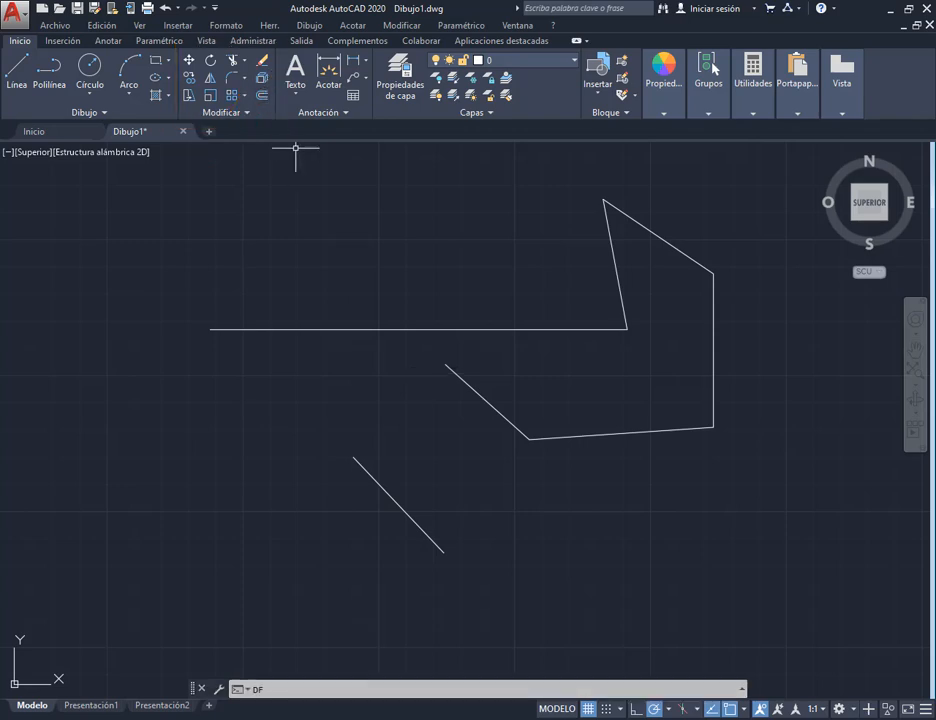
{"action": "left_click", "coordinate": [262, 64]}
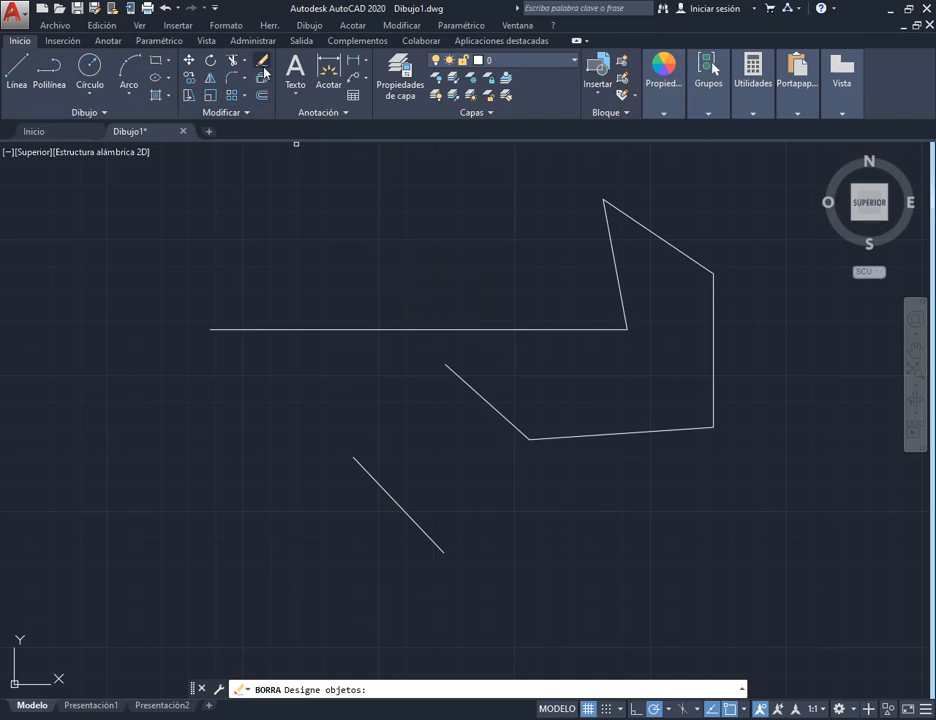
{"action": "left_click", "coordinate": [390, 493]}
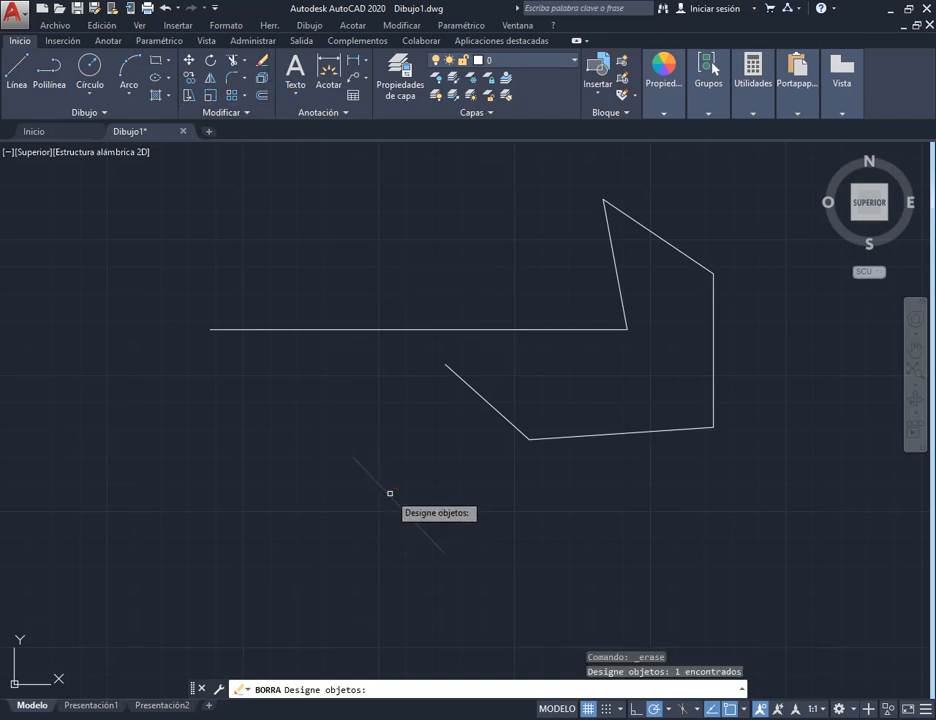
{"action": "left_click", "coordinate": [492, 403]}
{"action": "left_click", "coordinate": [574, 329]}
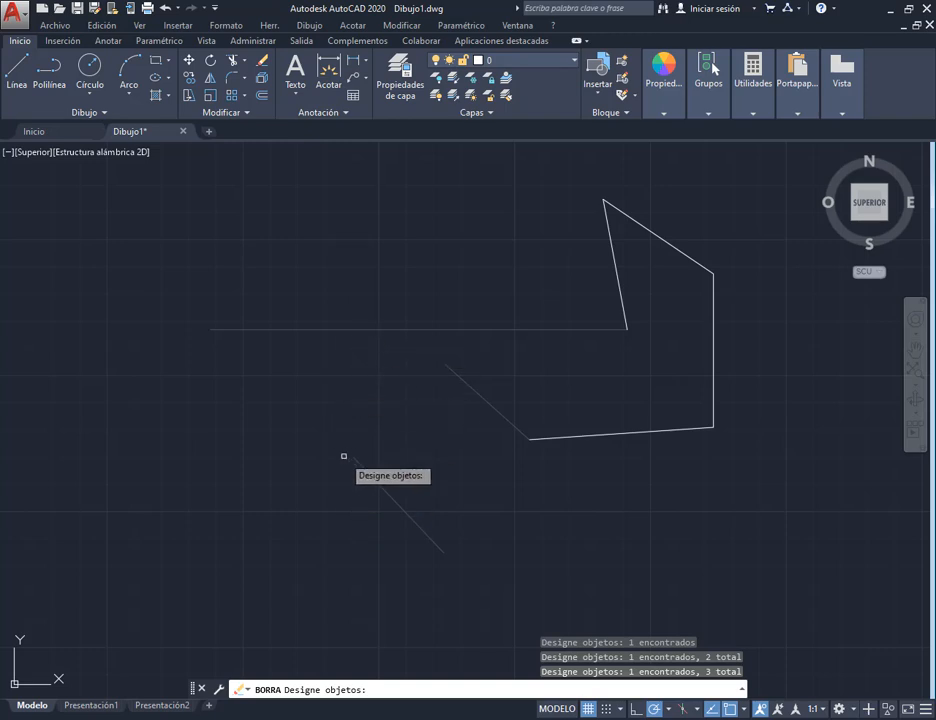
{"action": "key", "text": "Return"}
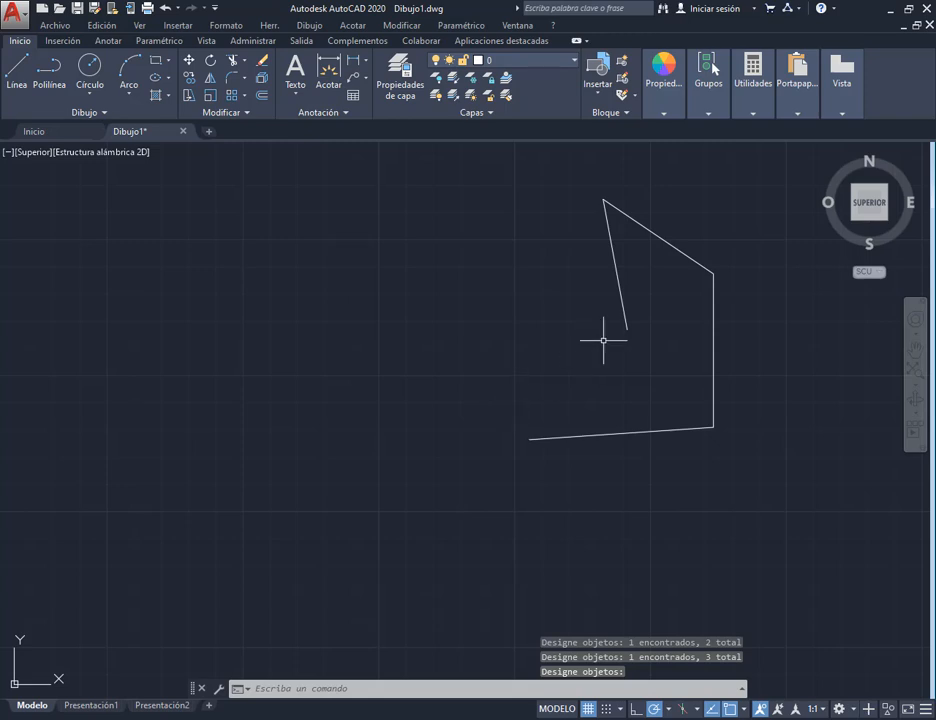
Step: Select the four remaining line segments one by one and delete them together
{"action": "left_click", "coordinate": [618, 291]}
{"action": "left_click", "coordinate": [712, 311]}
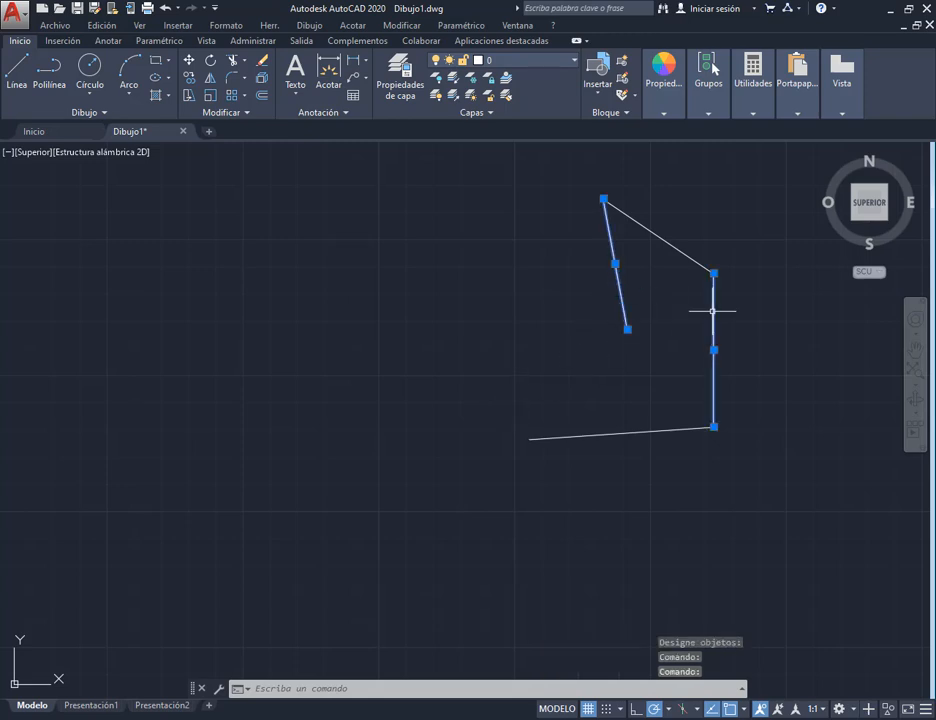
{"action": "left_click", "coordinate": [662, 429]}
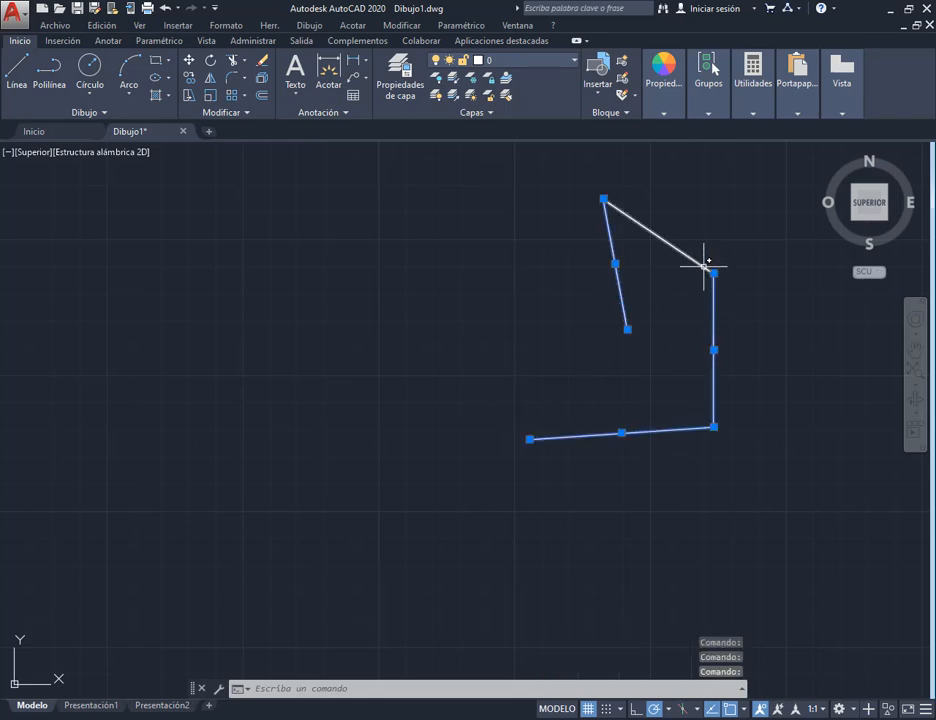
{"action": "left_click", "coordinate": [706, 267]}
{"action": "key", "text": "Delete"}
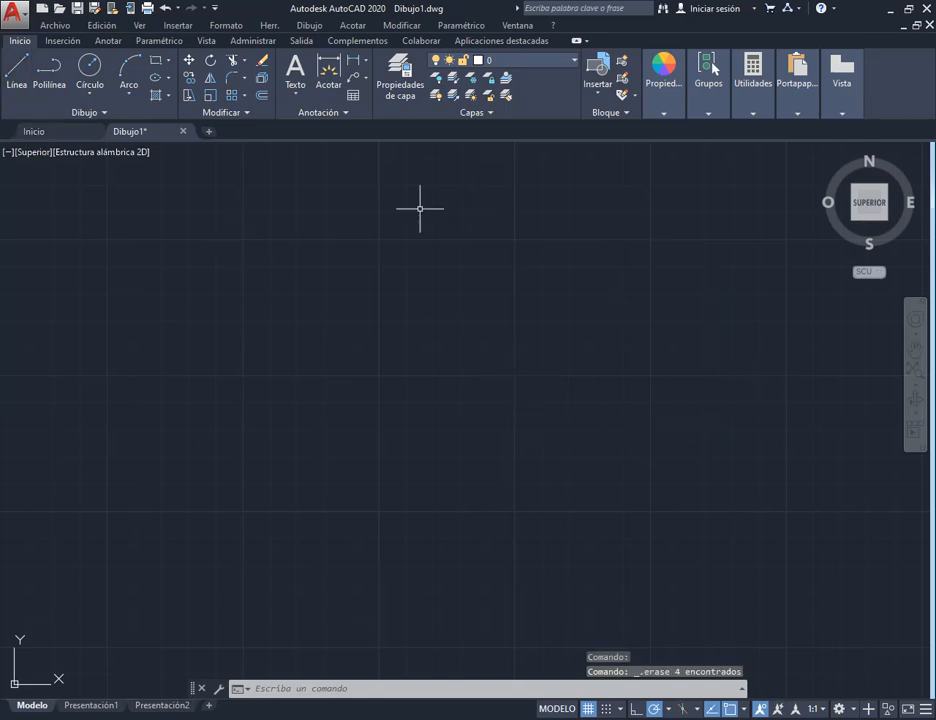
Step: Draw an open chain of ten connected freehand line segments, running in an irregular zigzag clockwise around the drawing area
{"action": "left_click", "coordinate": [16, 70]}
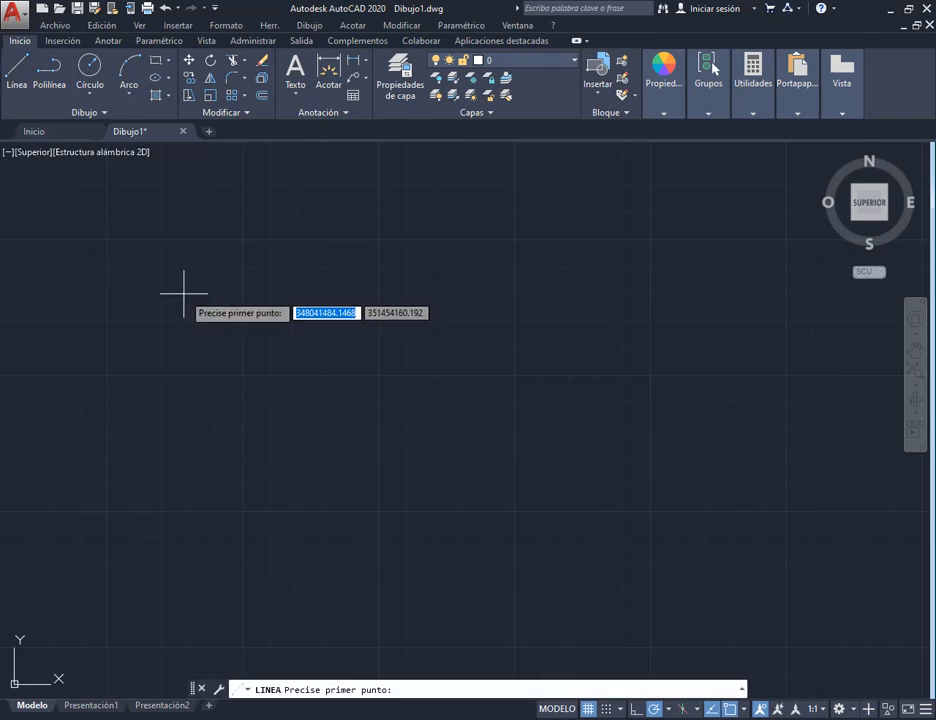
{"action": "left_click", "coordinate": [184, 293]}
{"action": "left_click", "coordinate": [312, 240]}
{"action": "left_click", "coordinate": [514, 327]}
{"action": "left_click", "coordinate": [595, 252]}
{"action": "left_click", "coordinate": [723, 397]}
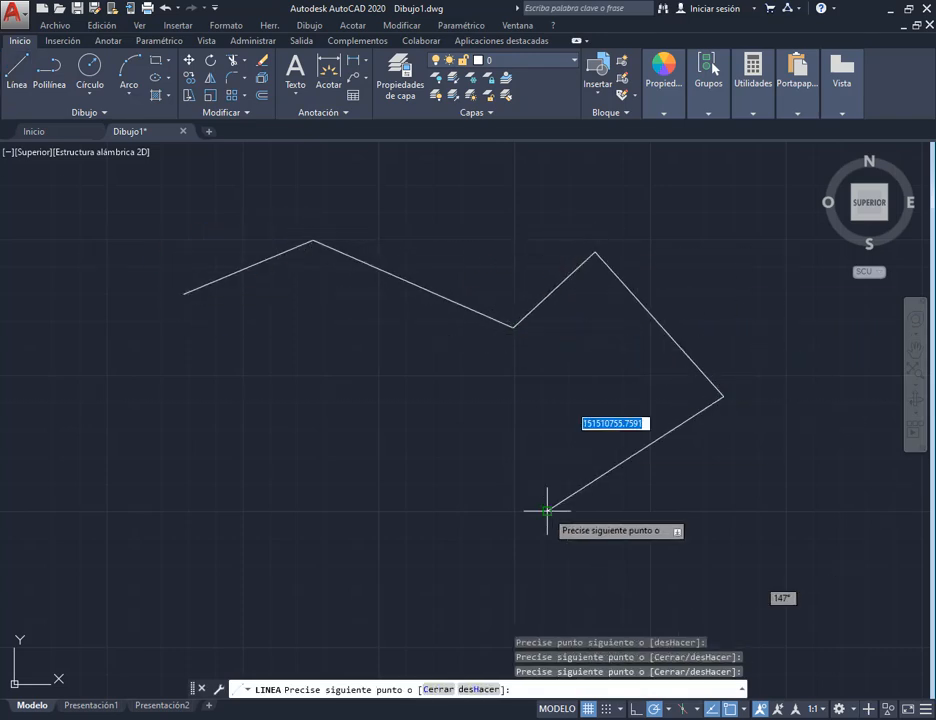
{"action": "left_click", "coordinate": [547, 511]}
{"action": "left_click", "coordinate": [460, 407]}
{"action": "left_click", "coordinate": [371, 447]}
{"action": "left_click", "coordinate": [389, 543]}
{"action": "left_click", "coordinate": [257, 532]}
{"action": "left_click", "coordinate": [215, 384]}
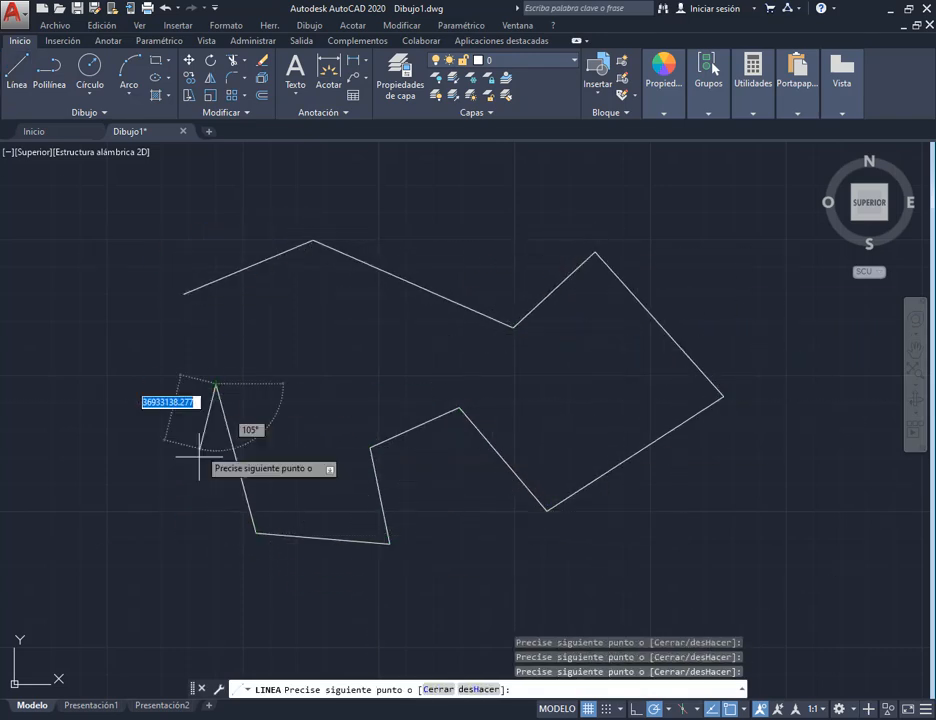
{"action": "key", "text": "Return"}
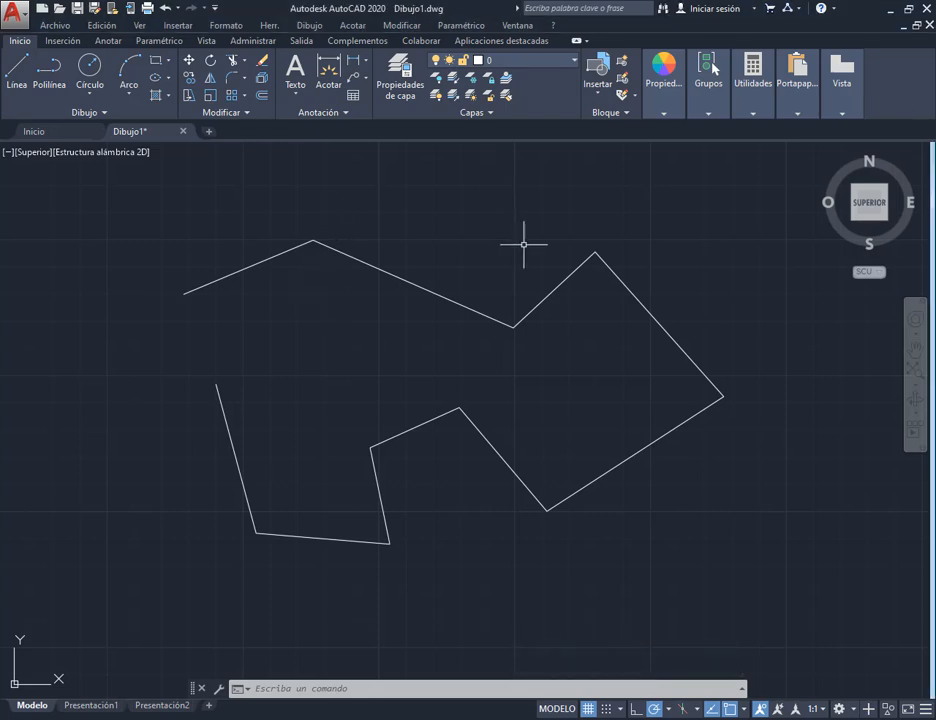
Step: Window-select only the chain's upper-left starting segment by enclosing it completely from left to right, and clear the selection
{"action": "left_click", "coordinate": [150, 205]}
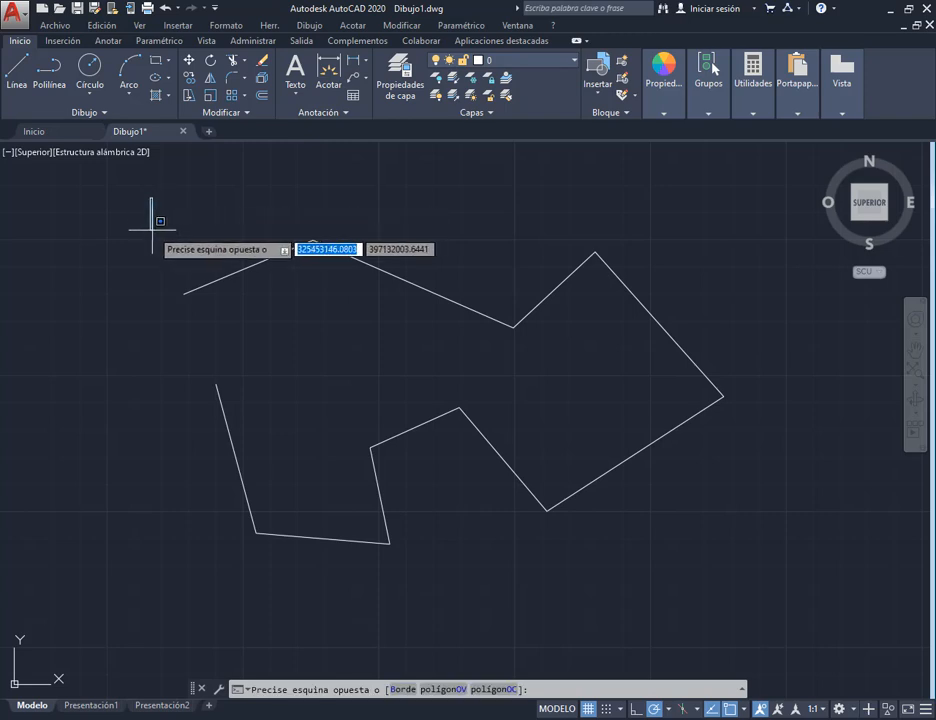
{"action": "left_click", "coordinate": [163, 215]}
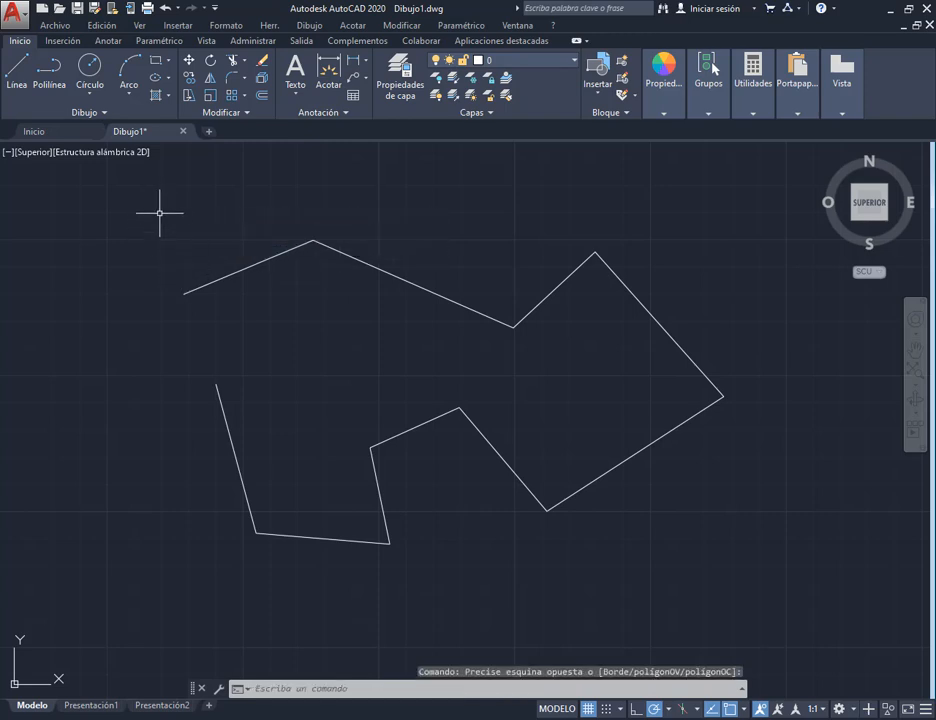
{"action": "left_click", "coordinate": [158, 211]}
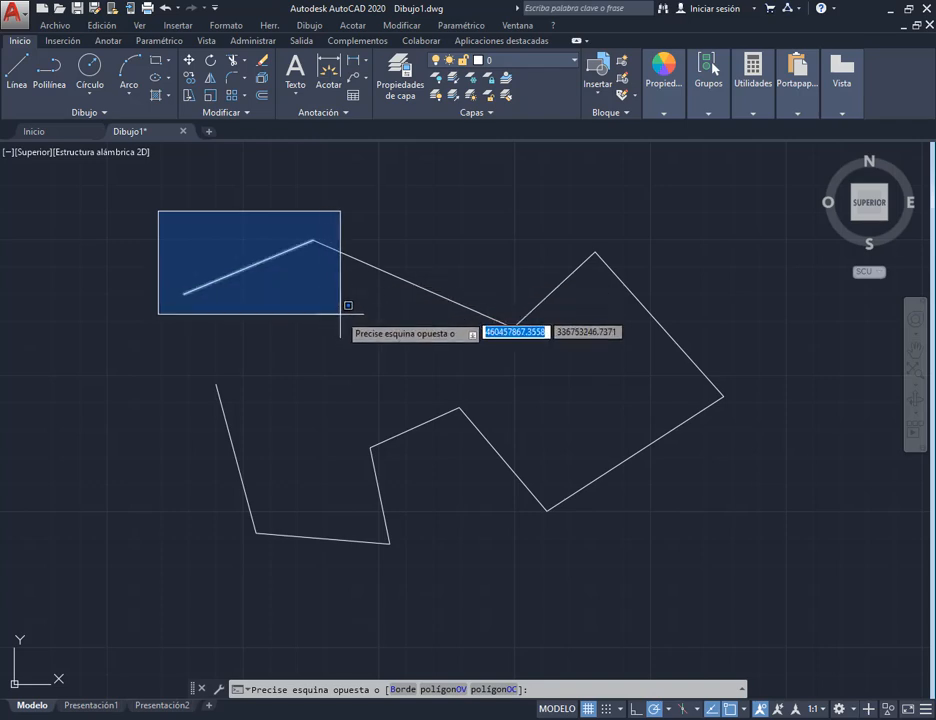
{"action": "left_click", "coordinate": [341, 319]}
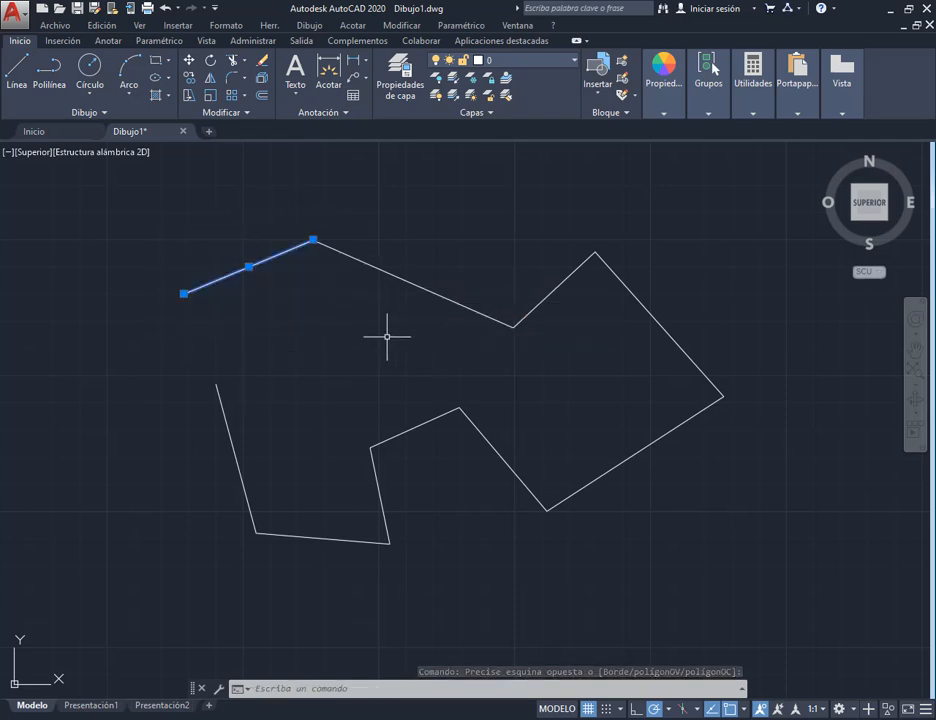
{"action": "key", "text": "Escape"}
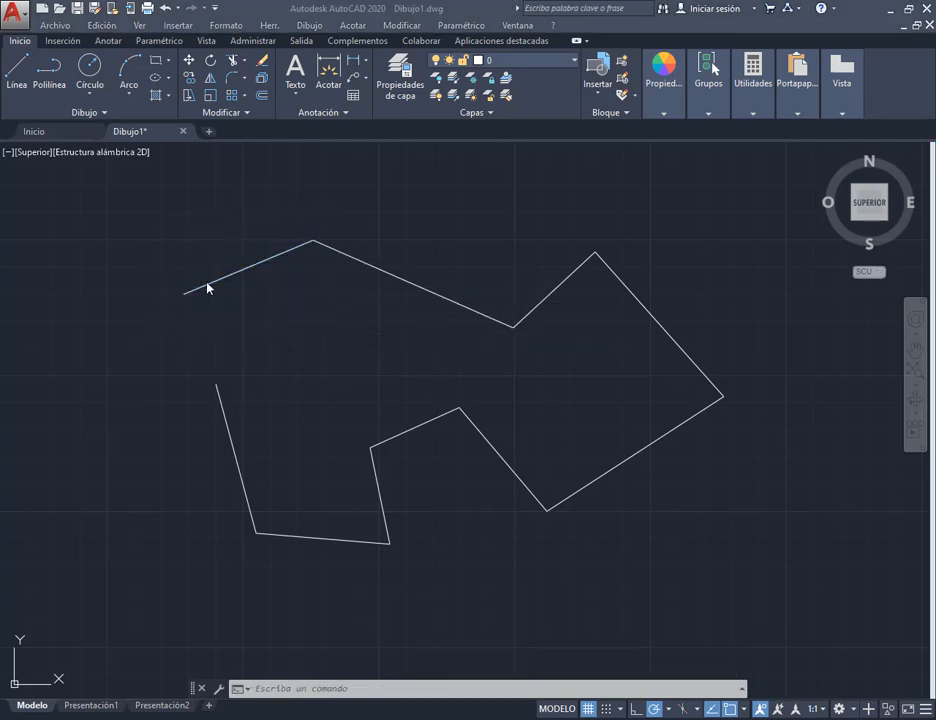
Step: Try window selections from left to right that cover the upper segments only partially
{"action": "left_click", "coordinate": [144, 193]}
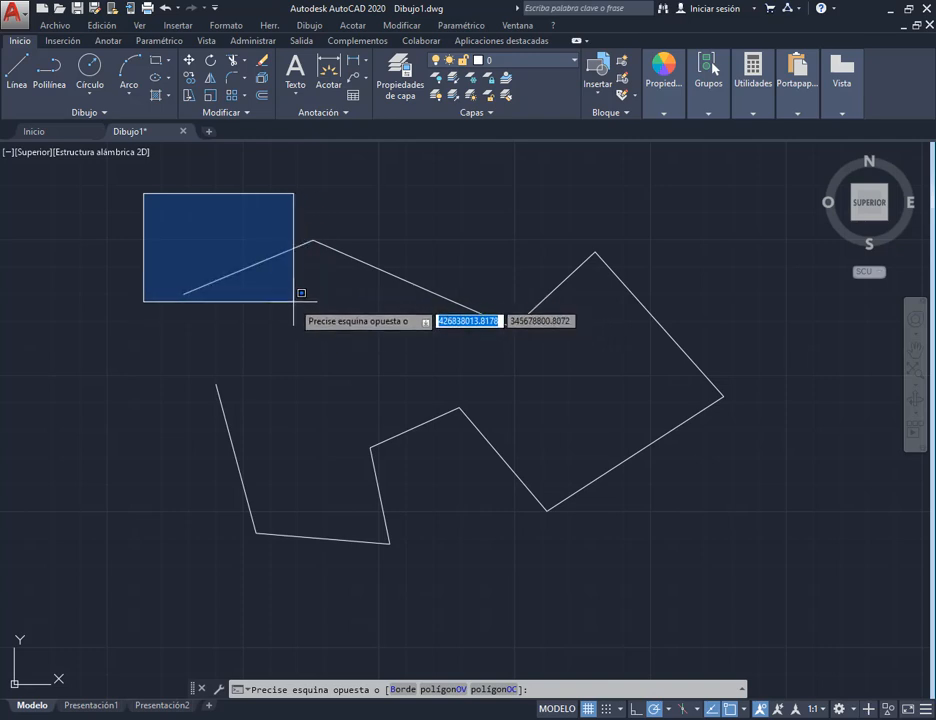
{"action": "left_click", "coordinate": [295, 308]}
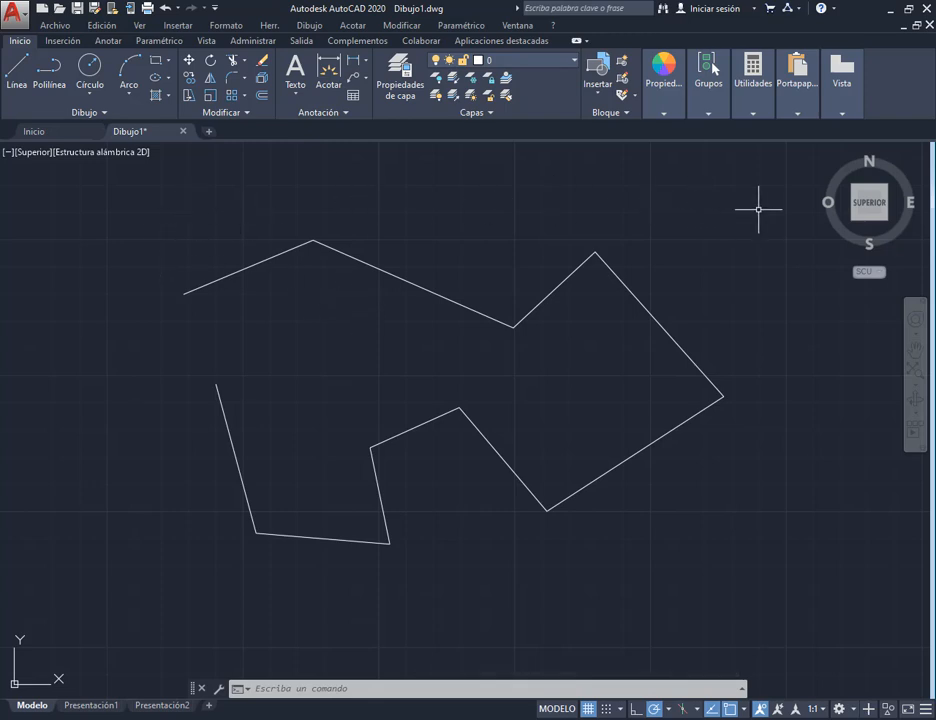
{"action": "left_click", "coordinate": [145, 195]}
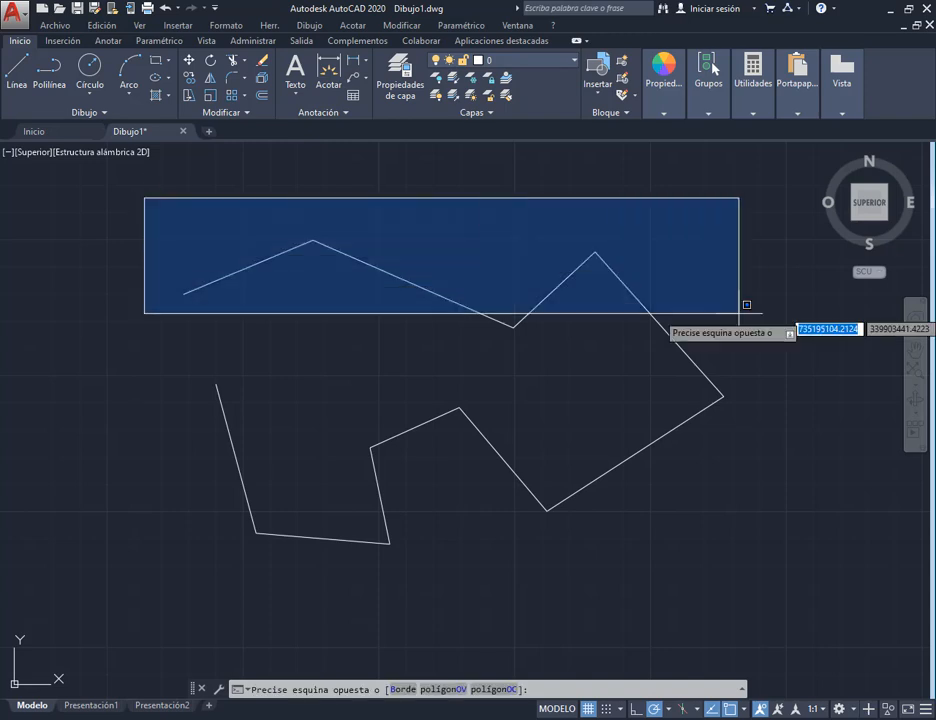
{"action": "left_click", "coordinate": [418, 222]}
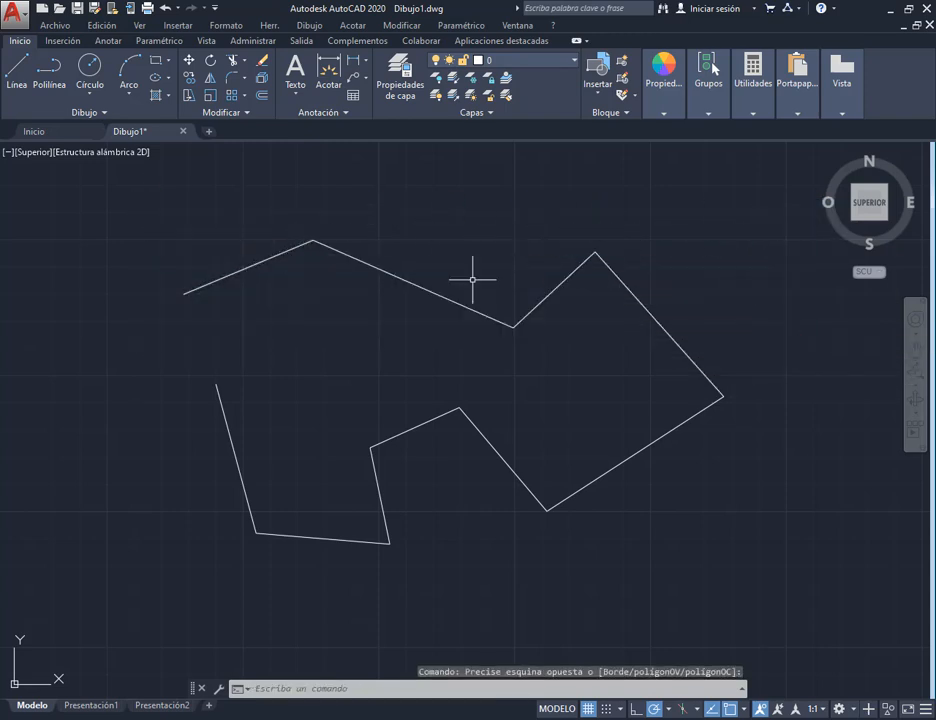
Step: Select the long diagonal descending from the upper-right peak with a right-to-left crossing window that only touches it, and clear the selection
{"action": "left_click", "coordinate": [762, 200]}
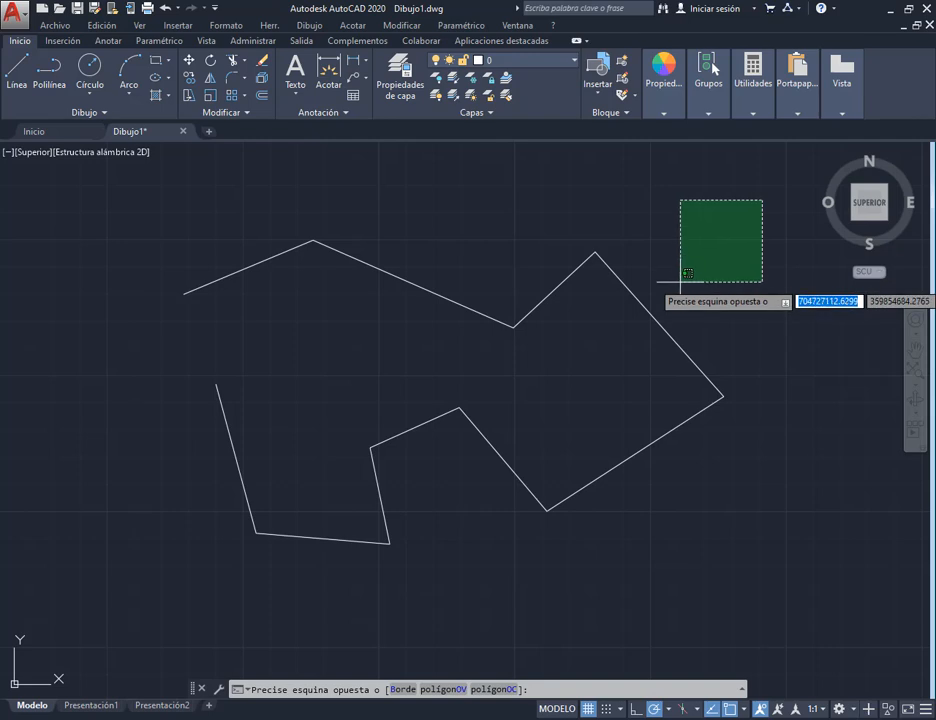
{"action": "left_click", "coordinate": [638, 327]}
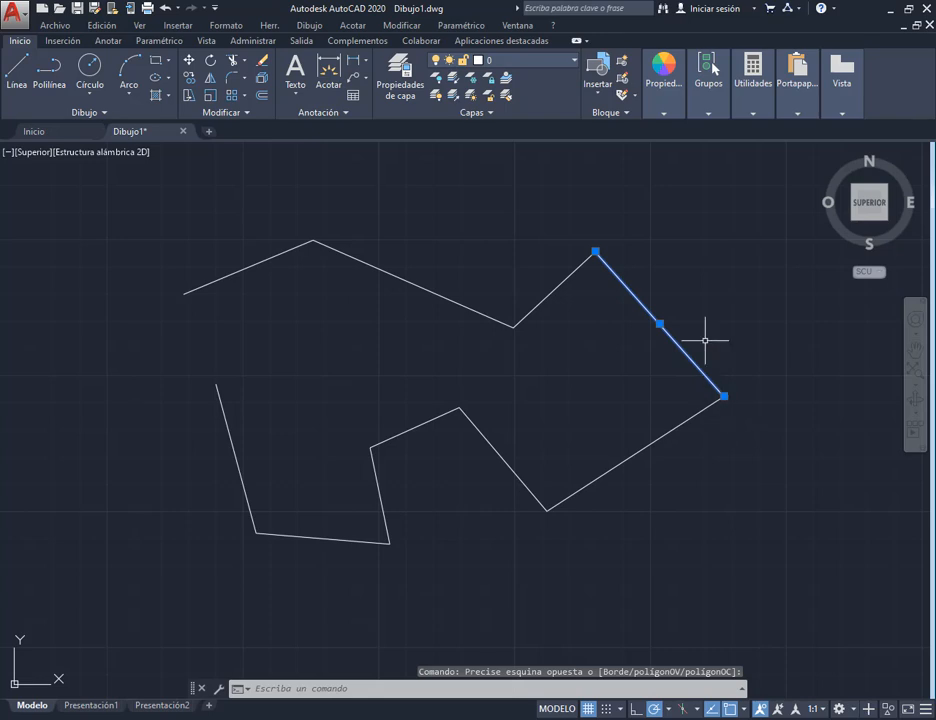
{"action": "key", "text": "Escape"}
{"action": "left_click", "coordinate": [754, 216]}
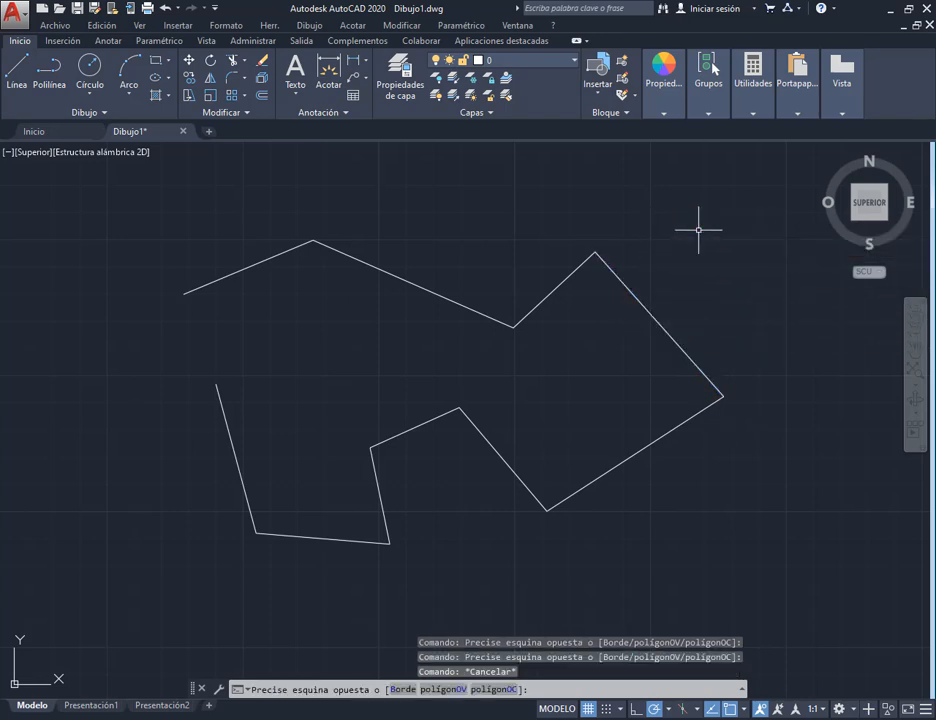
{"action": "key", "text": "Escape"}
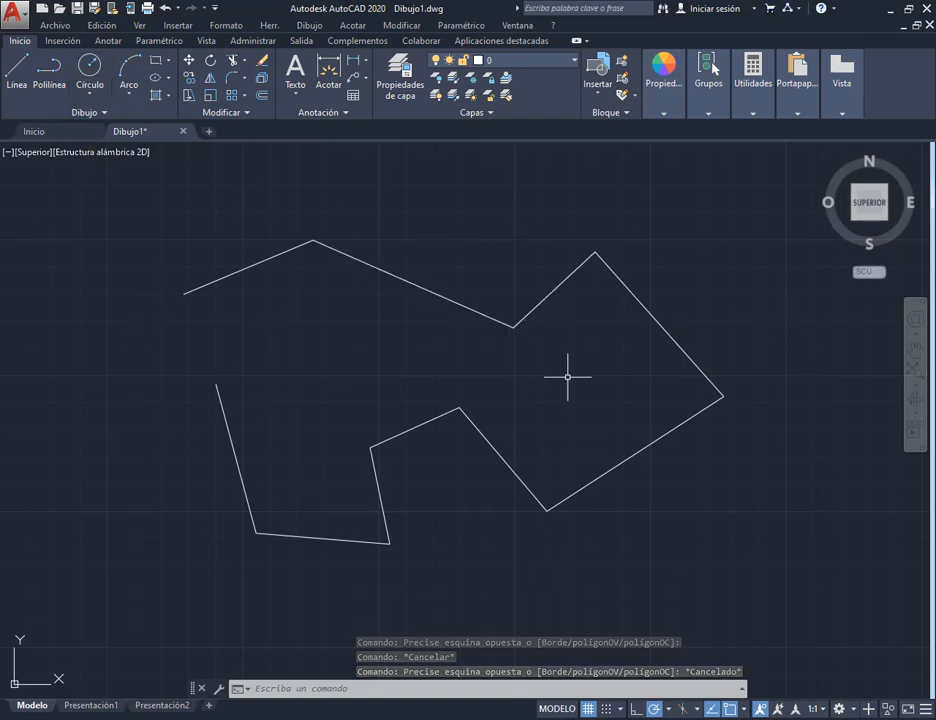
Step: Select the whole ten-segment chain with a right-to-left crossing window, and clear the selection
{"action": "left_click", "coordinate": [760, 201]}
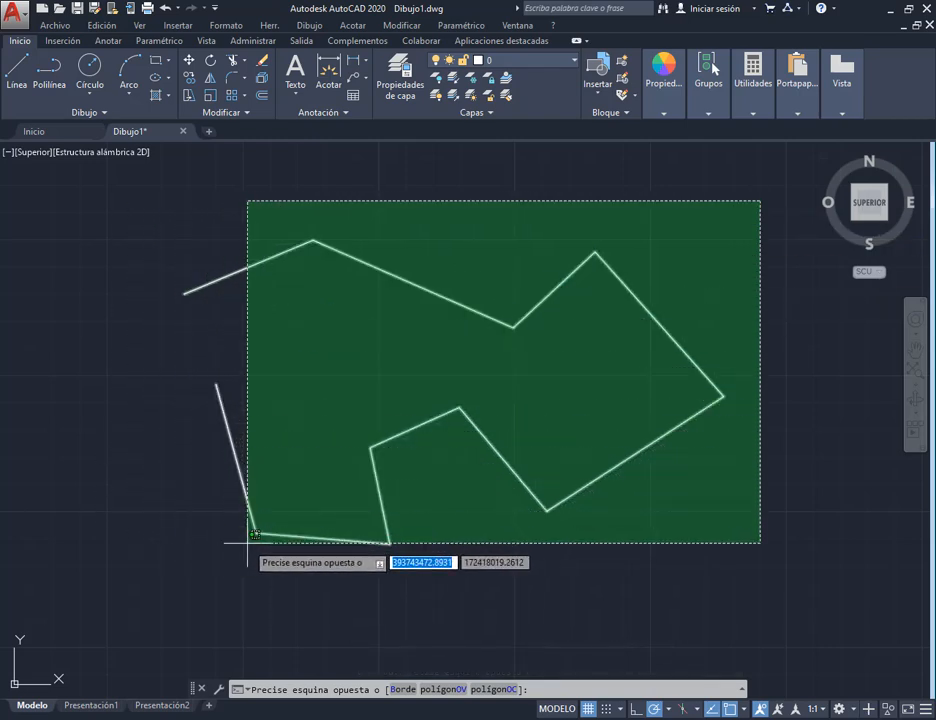
{"action": "left_click", "coordinate": [236, 555]}
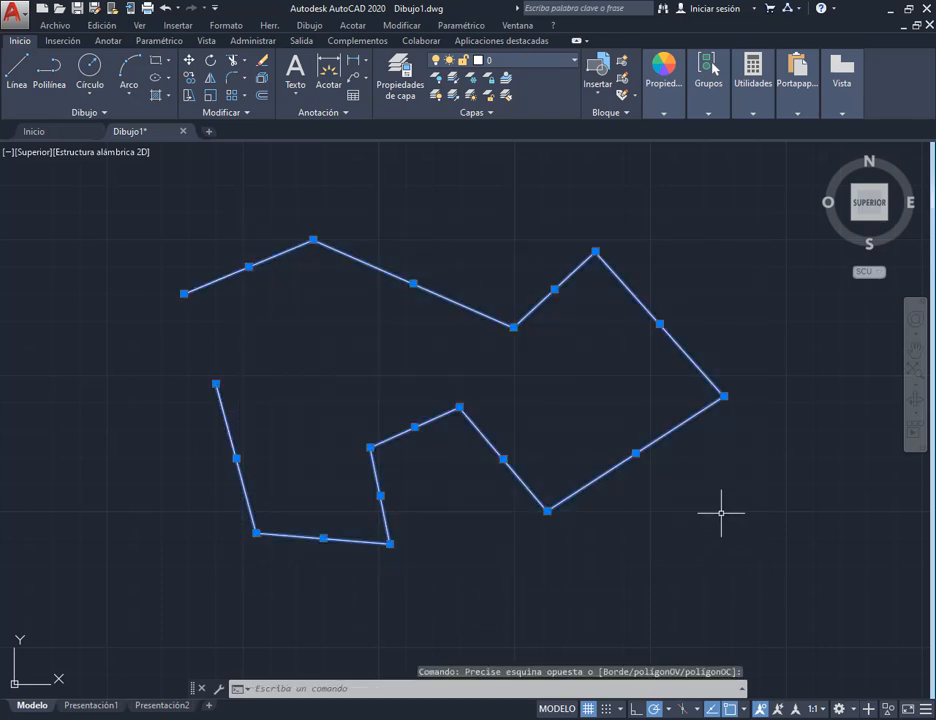
{"action": "key", "text": "Escape"}
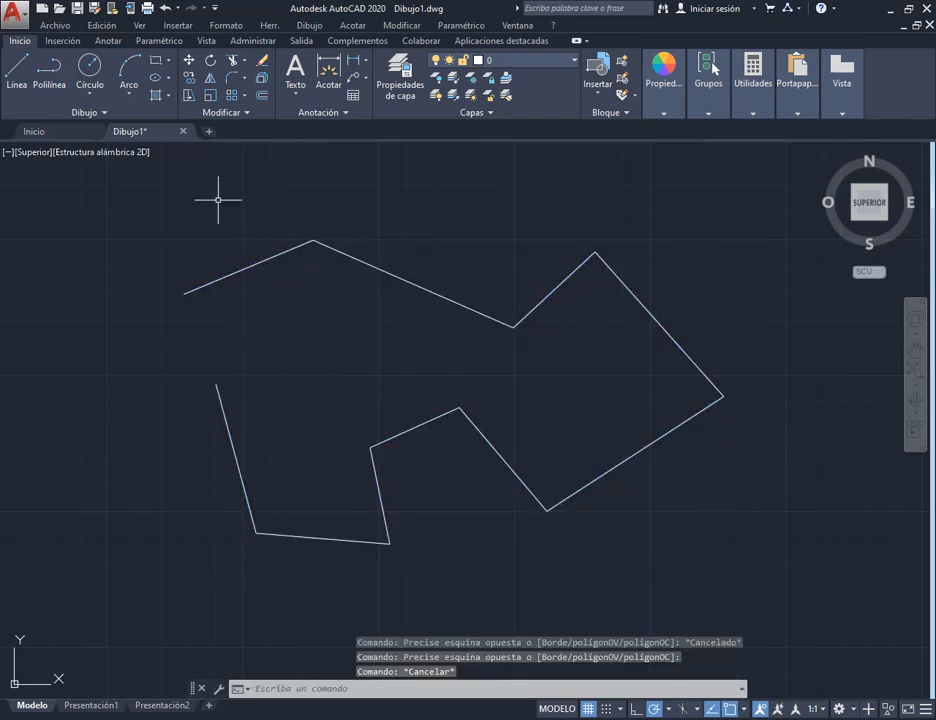
Step: Window-select the chain's first three upper segments and clear the selection, and preview a crossing window over the whole chain without completing it
{"action": "left_click", "coordinate": [133, 197]}
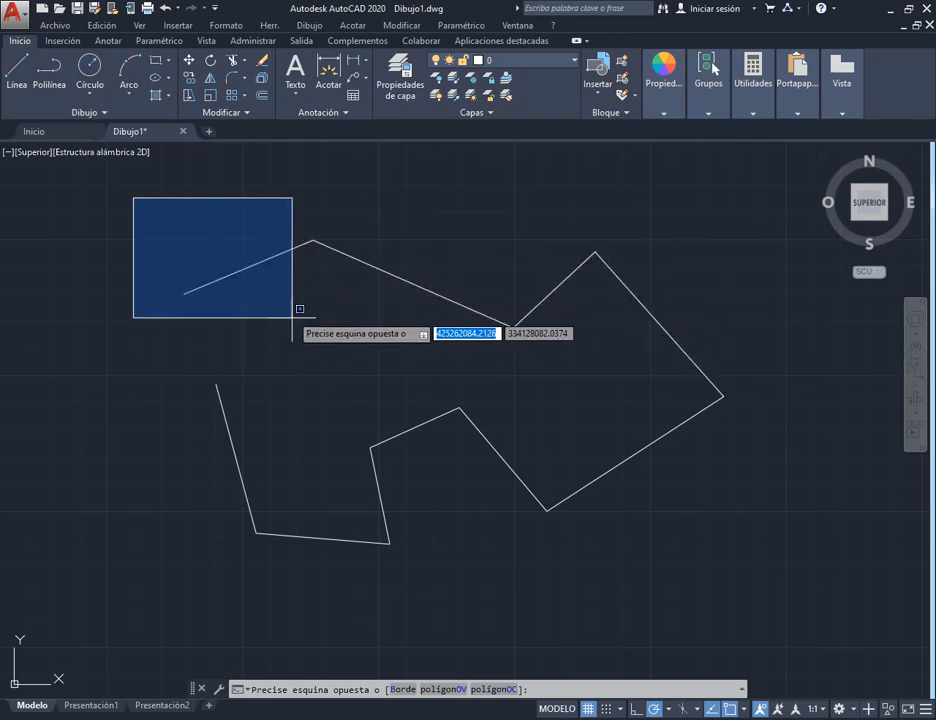
{"action": "left_click", "coordinate": [795, 348]}
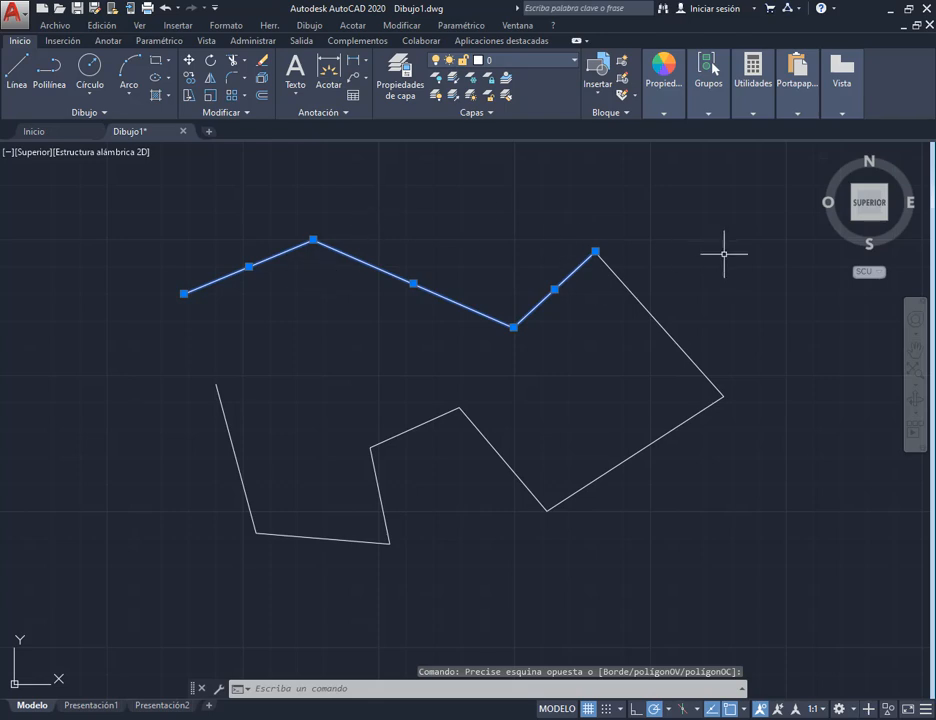
{"action": "key", "text": "Escape"}
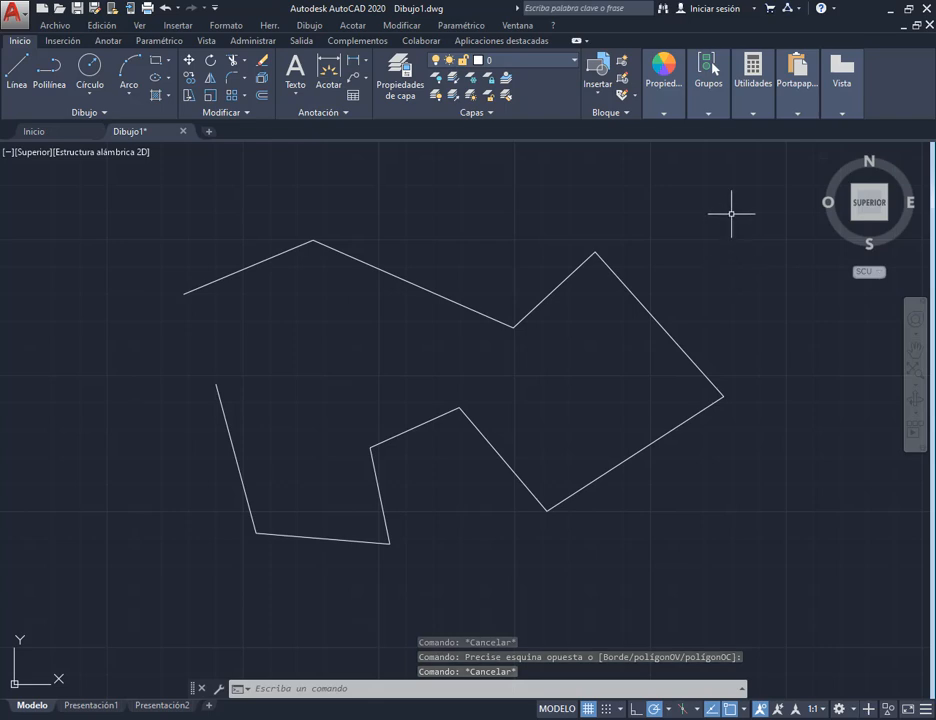
{"action": "left_click", "coordinate": [733, 211]}
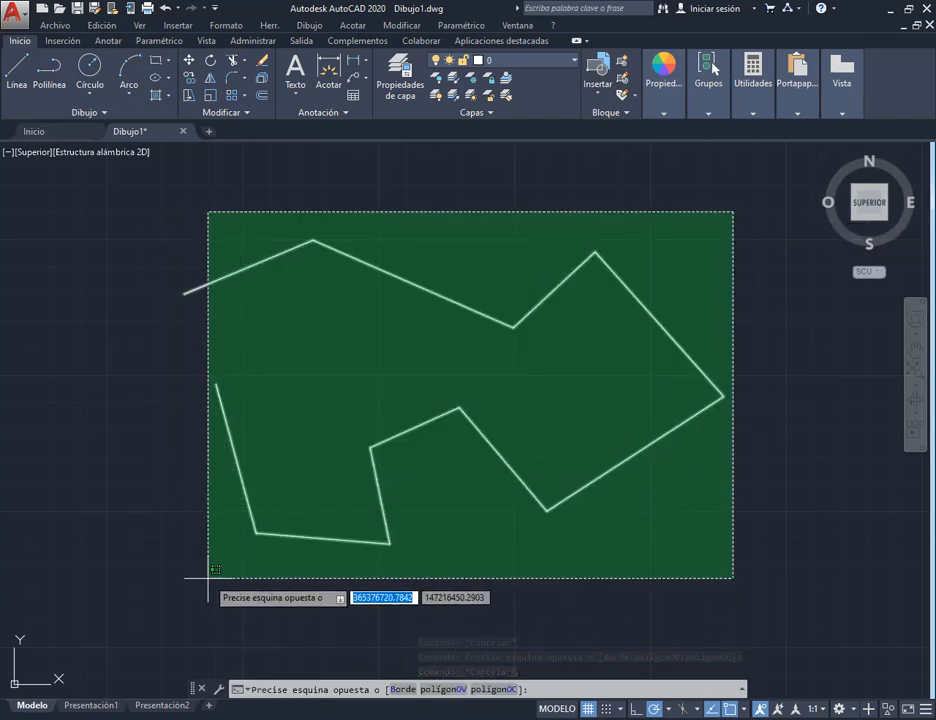
{"action": "key", "text": "Escape"}
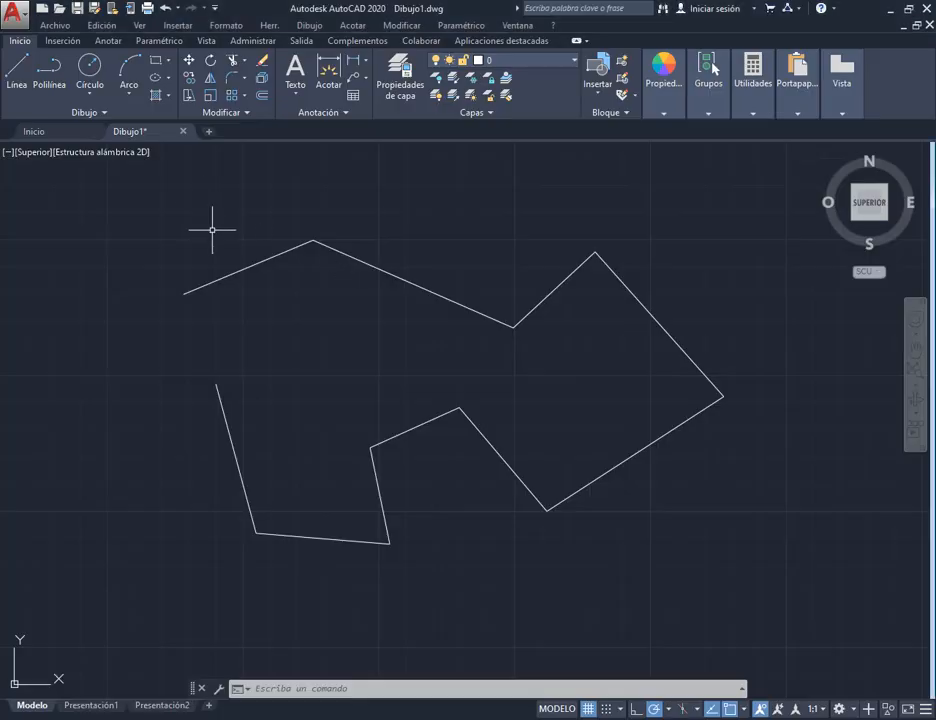
Step: Enclose the entire chain in a left-to-right selection window and delete all of its segments
{"action": "left_click", "coordinate": [172, 214]}
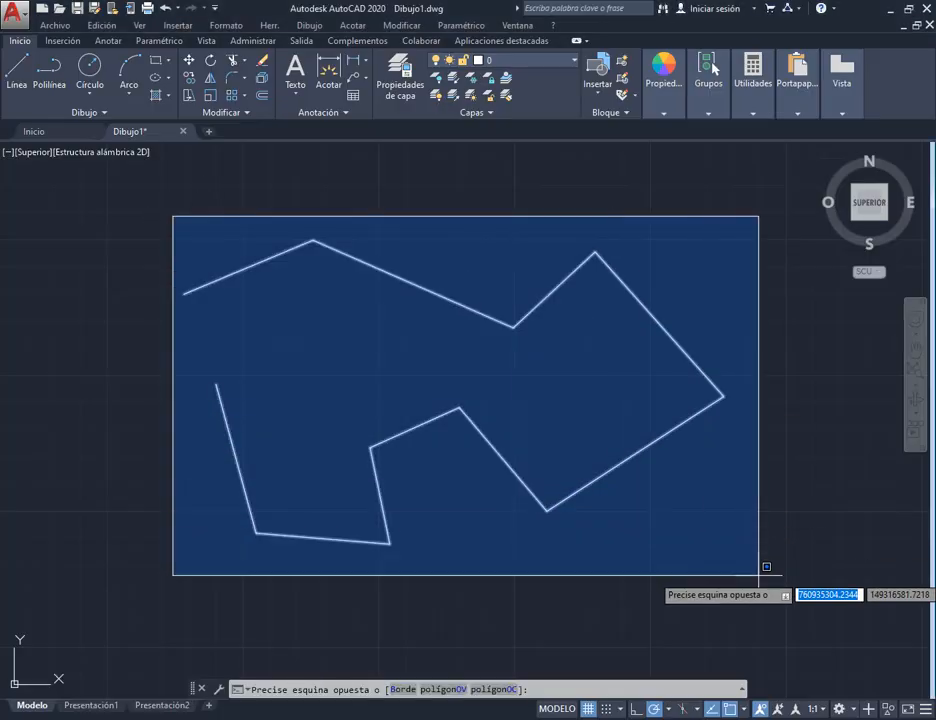
{"action": "left_click", "coordinate": [771, 602]}
{"action": "key", "text": "Delete"}
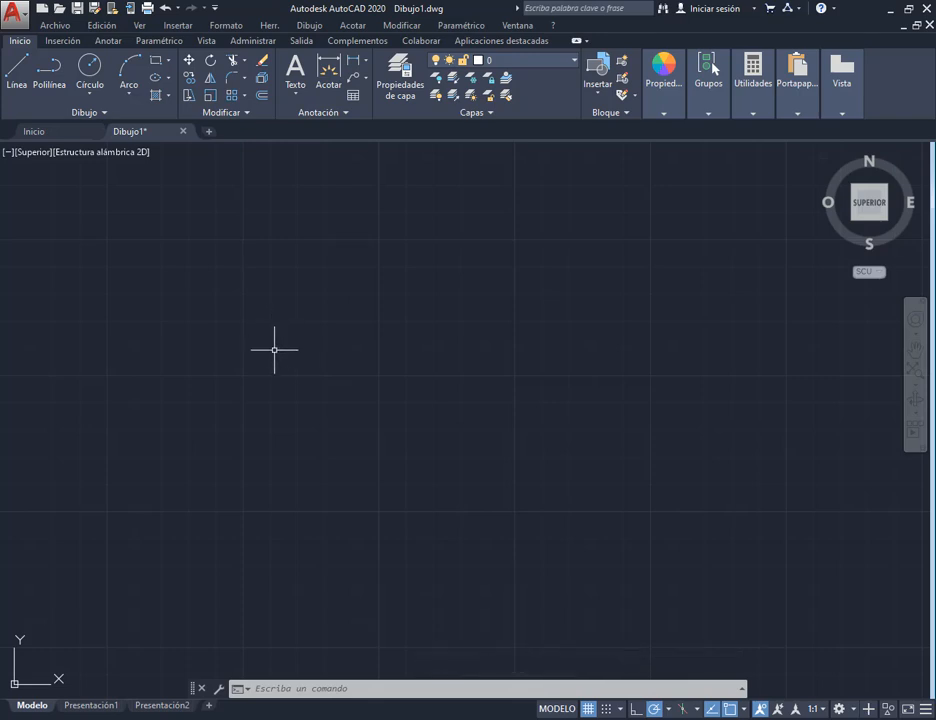
Step: Draw a single 100-unit horizontal line starting from a free point in the empty drawing area
{"action": "left_click", "coordinate": [18, 68]}
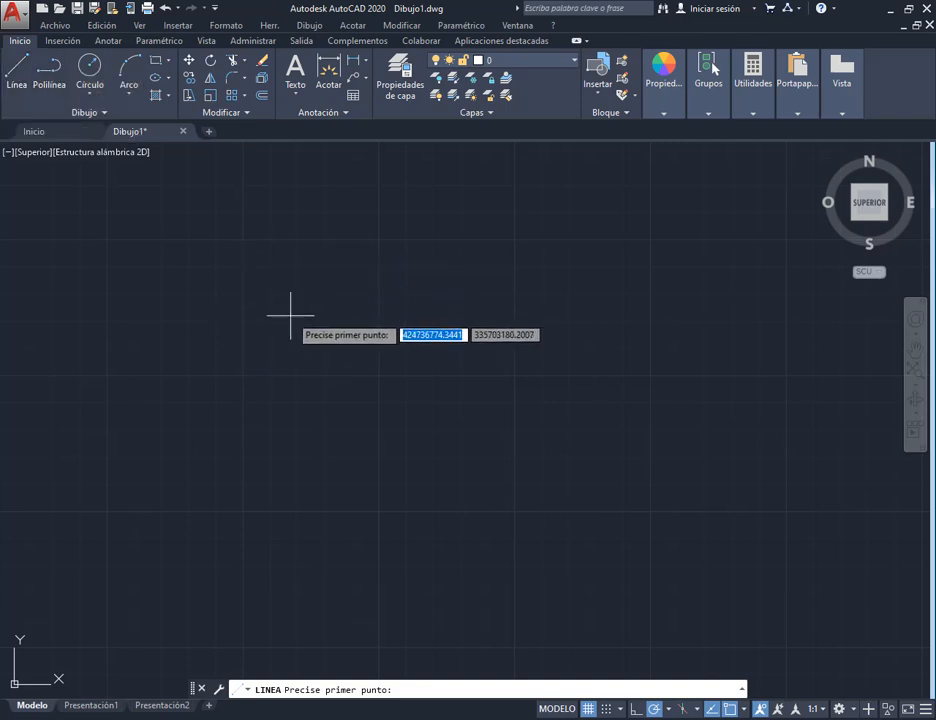
{"action": "left_click", "coordinate": [290, 315]}
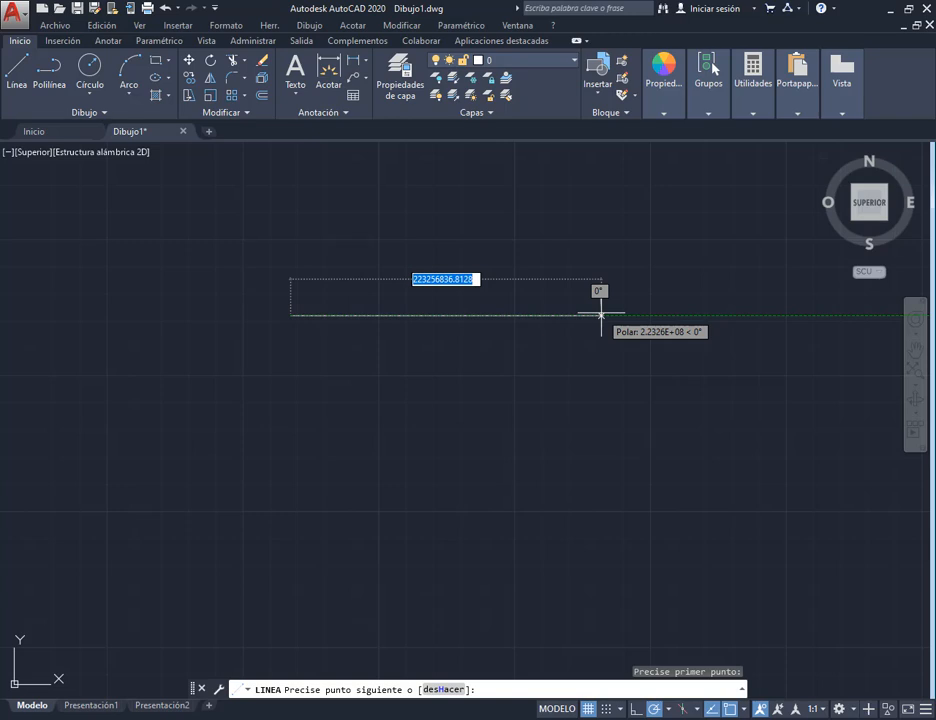
{"action": "type", "text": "100"}
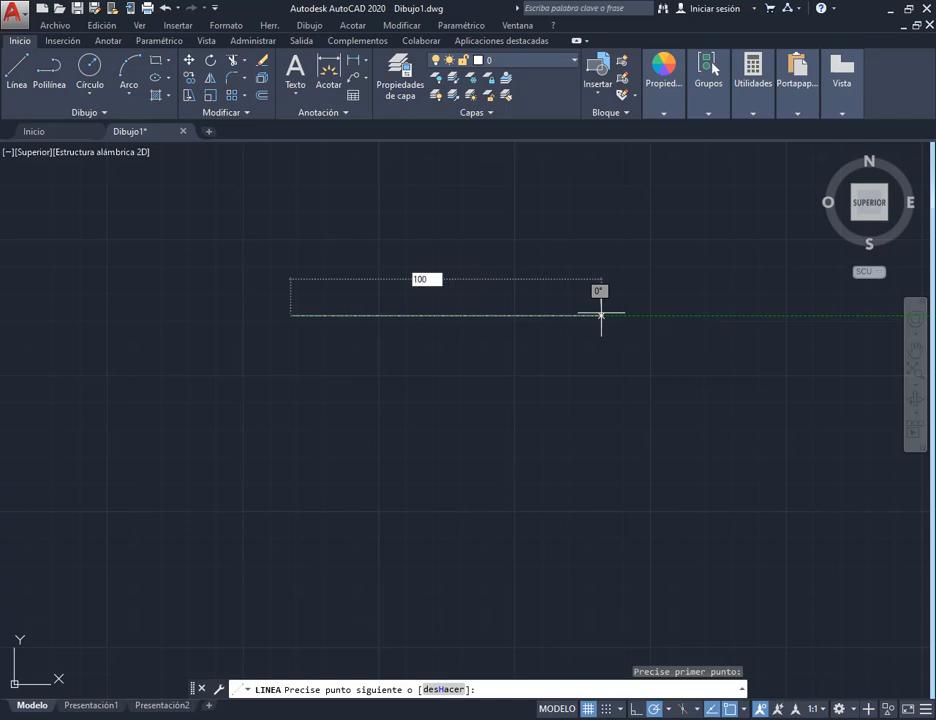
{"action": "key", "text": "Return"}
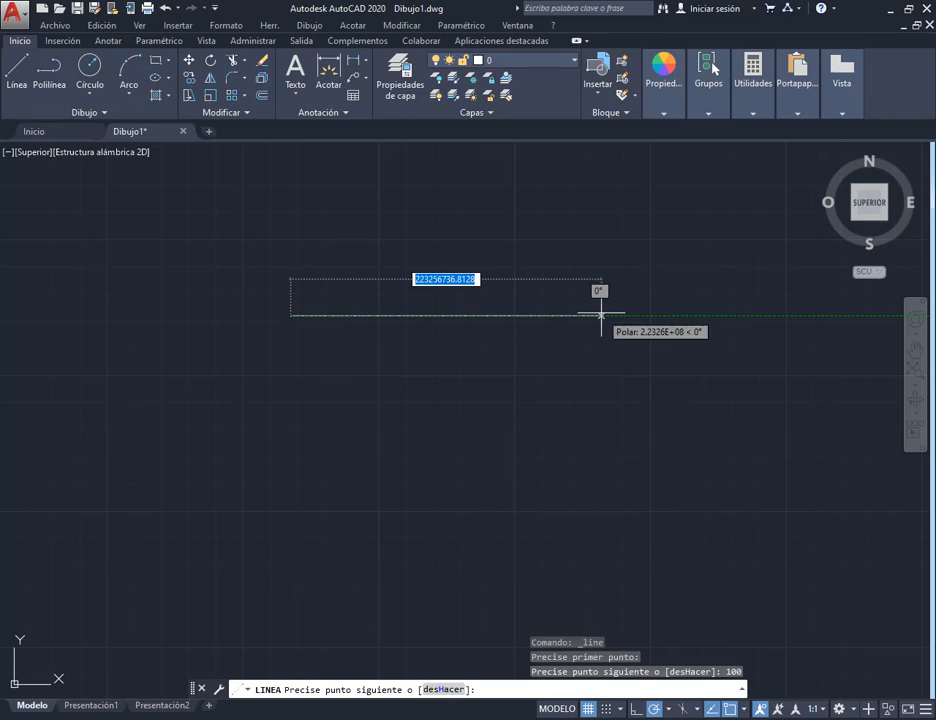
{"action": "key", "text": "Escape"}
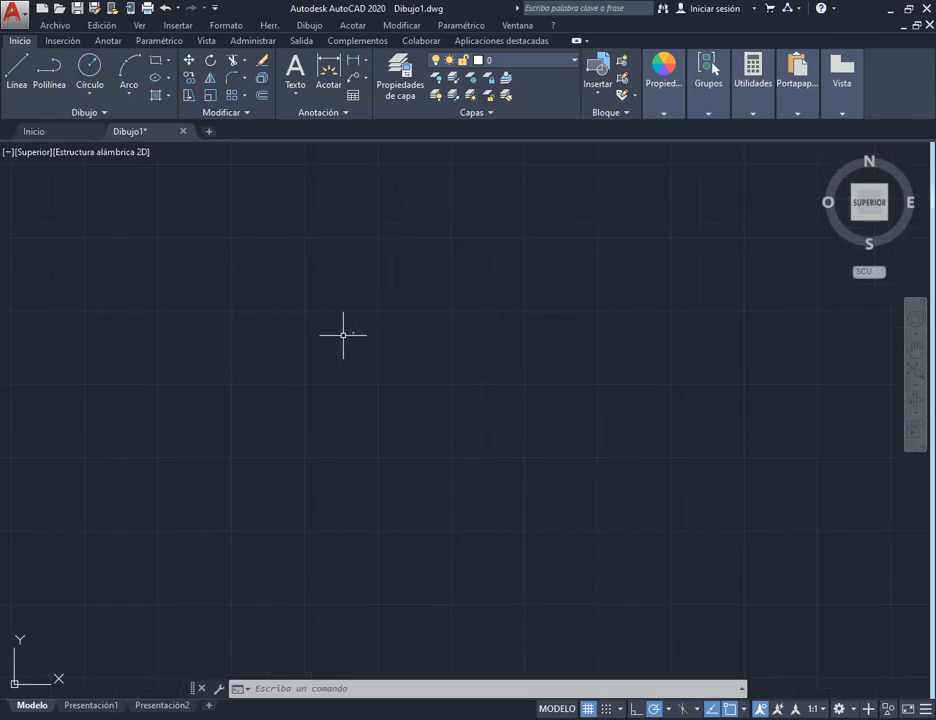
Step: Locate the tiny 100-unit line by running ZOOM with the Extensión option so it fills the view
{"action": "scroll", "coordinate": [340, 334], "scroll_direction": "up", "scroll_amount": 2}
{"action": "scroll", "coordinate": [347, 349], "scroll_direction": "down", "scroll_amount": 4}
{"action": "scroll", "coordinate": [515, 410], "scroll_direction": "down", "scroll_amount": 4}
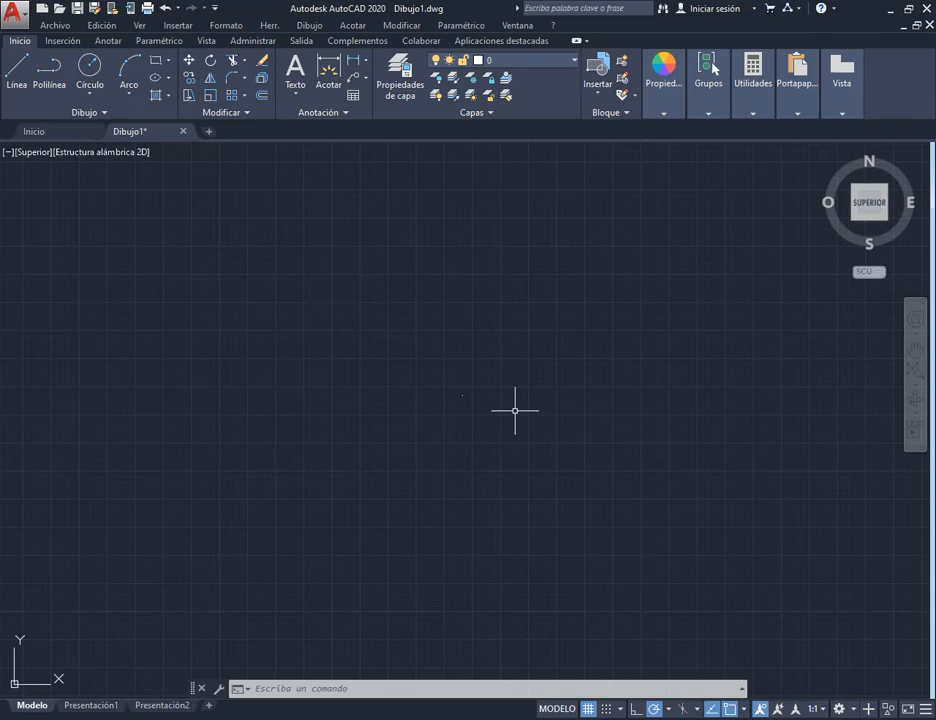
{"action": "scroll", "coordinate": [515, 410], "scroll_direction": "up", "scroll_amount": 1}
{"action": "scroll", "coordinate": [515, 410], "scroll_direction": "down", "scroll_amount": 4}
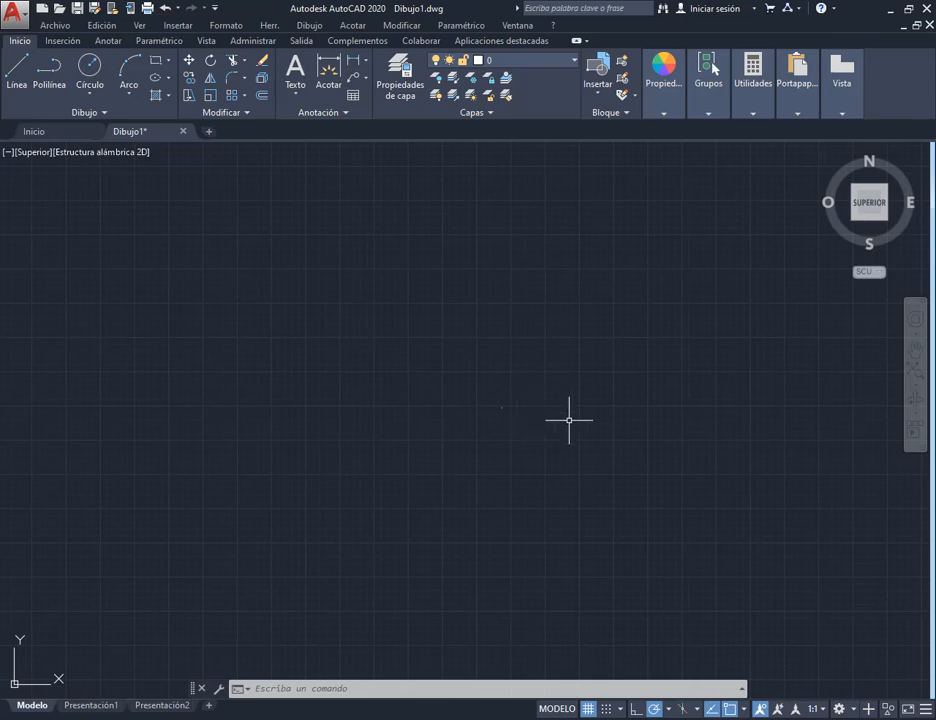
{"action": "type", "text": "Z"}
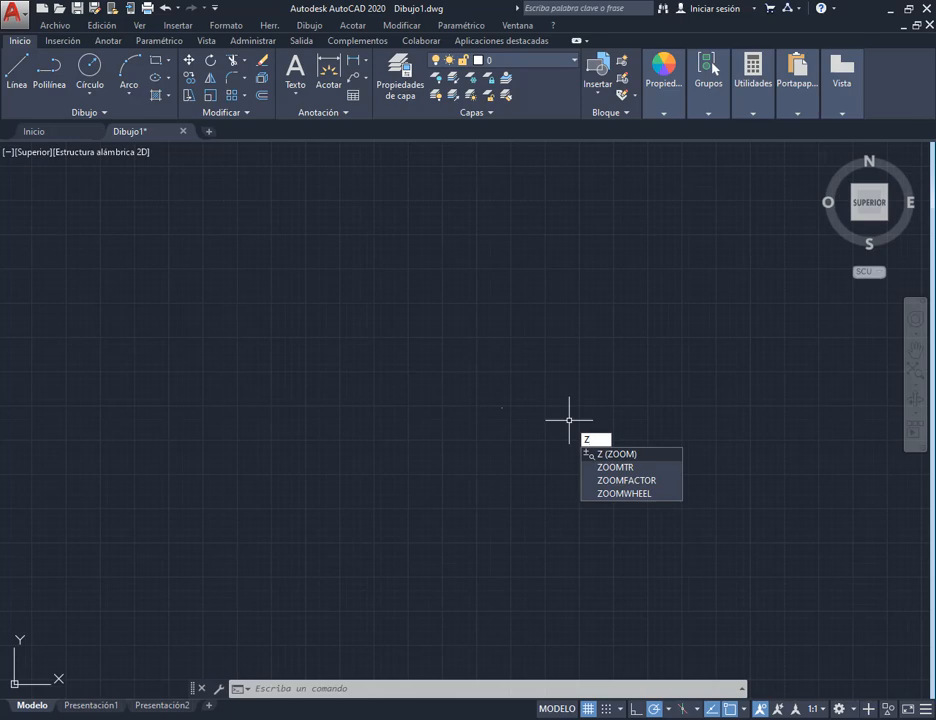
{"action": "key", "text": "Return"}
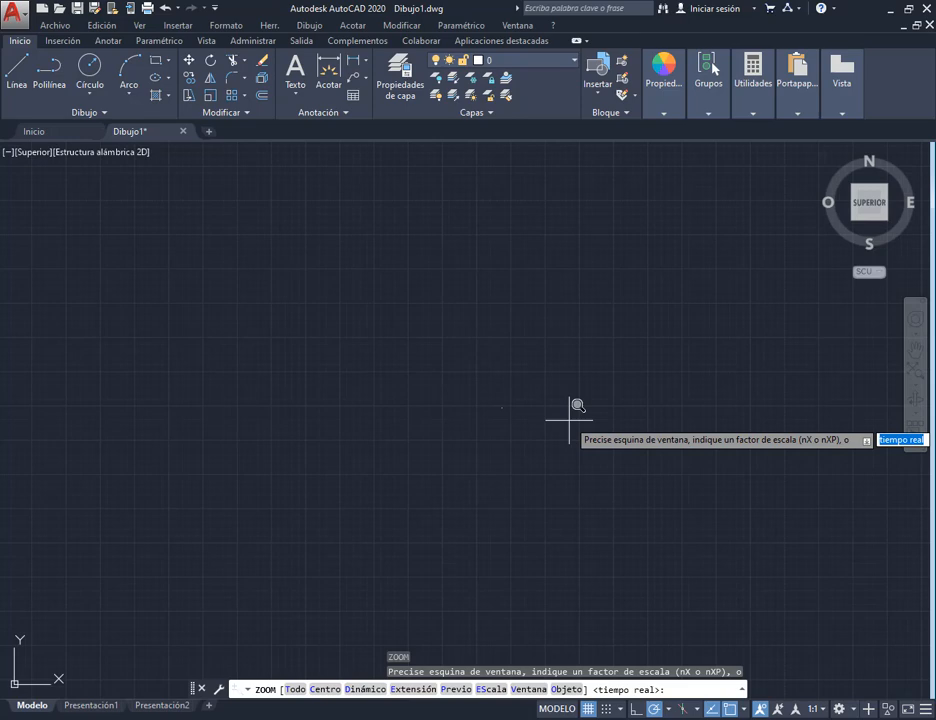
{"action": "type", "text": "e"}
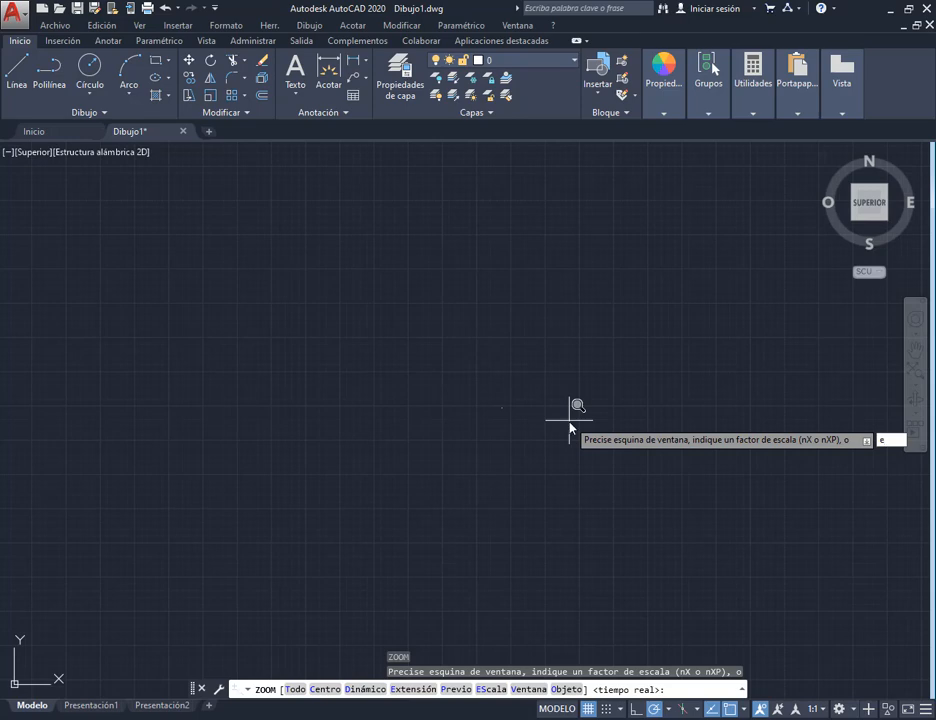
{"action": "key", "text": "Return"}
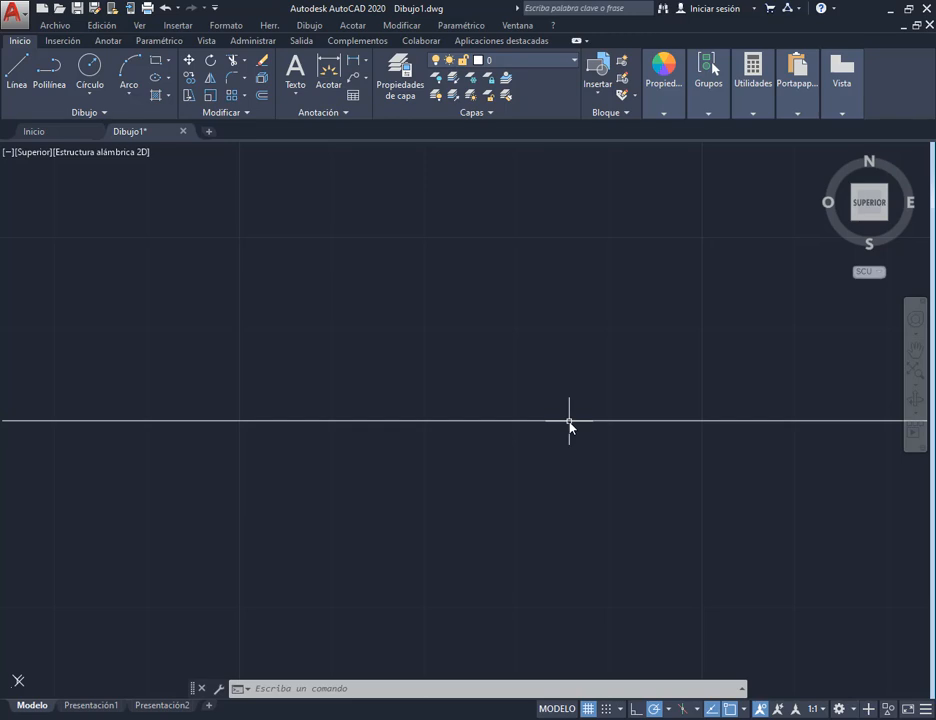
Step: Draw a circle with a radius of about 11,382 units far up and to the right of the horizontal line
{"action": "scroll", "coordinate": [569, 422], "scroll_direction": "down", "scroll_amount": 8}
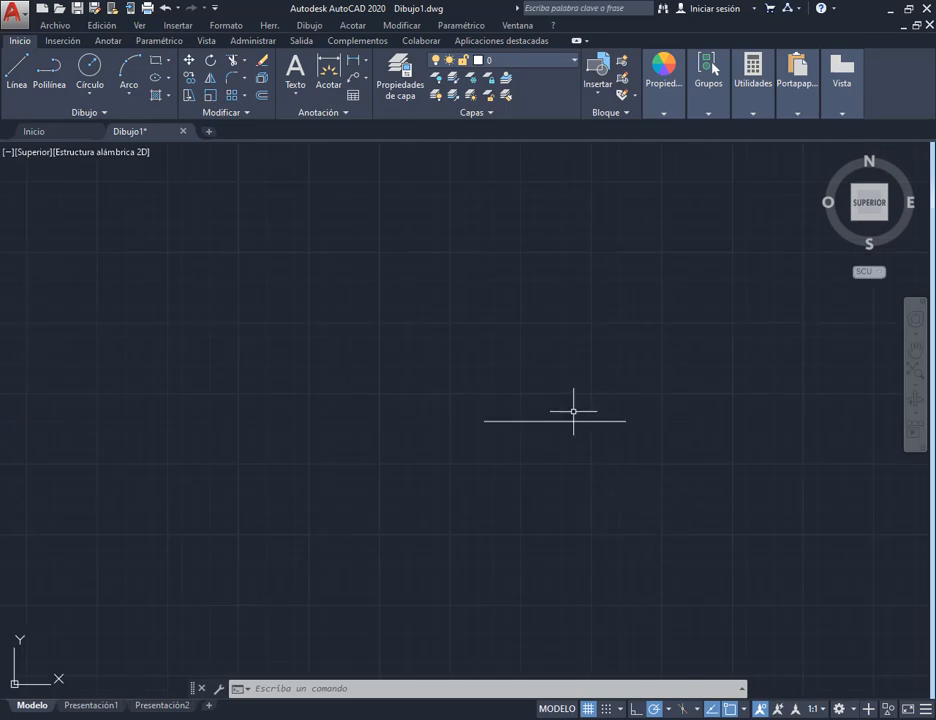
{"action": "scroll", "coordinate": [575, 409], "scroll_direction": "down", "scroll_amount": 5}
{"action": "scroll", "coordinate": [633, 510], "scroll_direction": "down", "scroll_amount": 4}
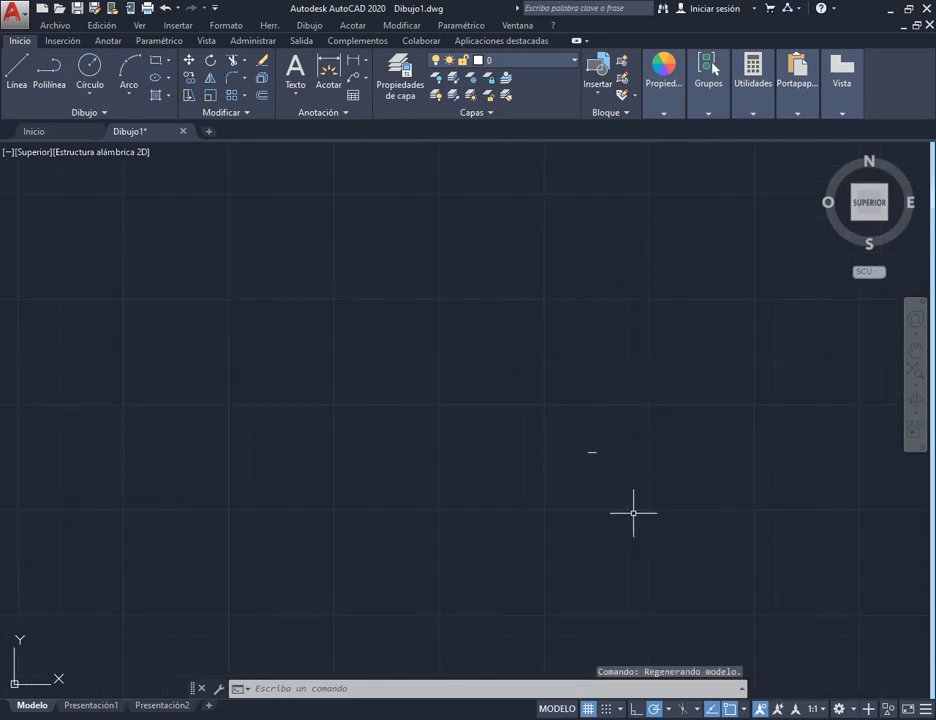
{"action": "middle_click_drag", "start_coordinate": [637, 510], "coordinate": [468, 440]}
{"action": "scroll", "coordinate": [468, 437], "scroll_direction": "up", "scroll_amount": 6}
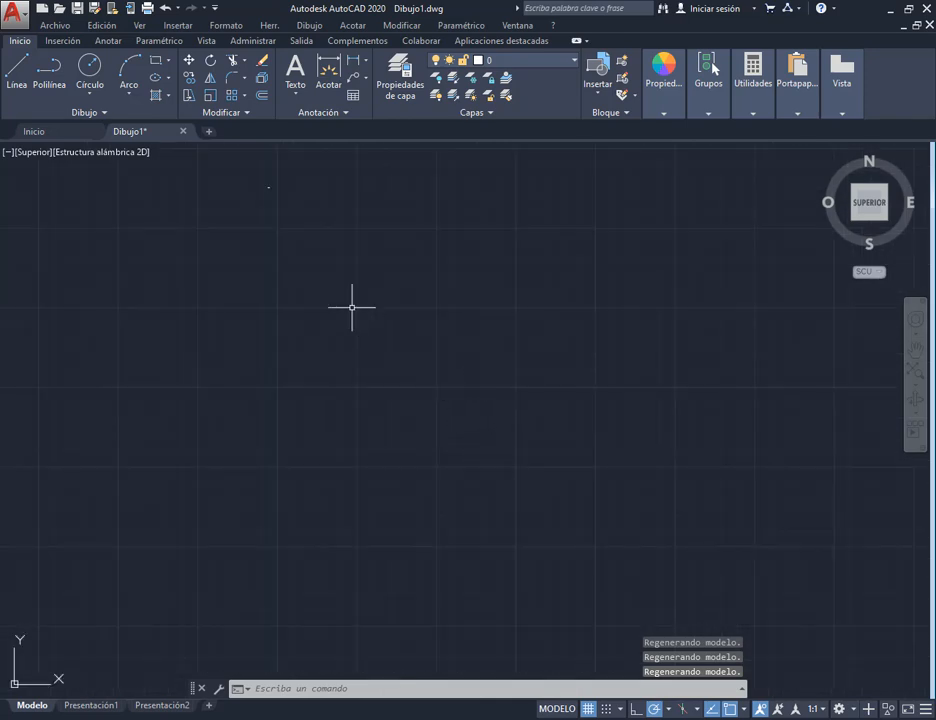
{"action": "middle_click_drag", "start_coordinate": [290, 171], "coordinate": [421, 422]}
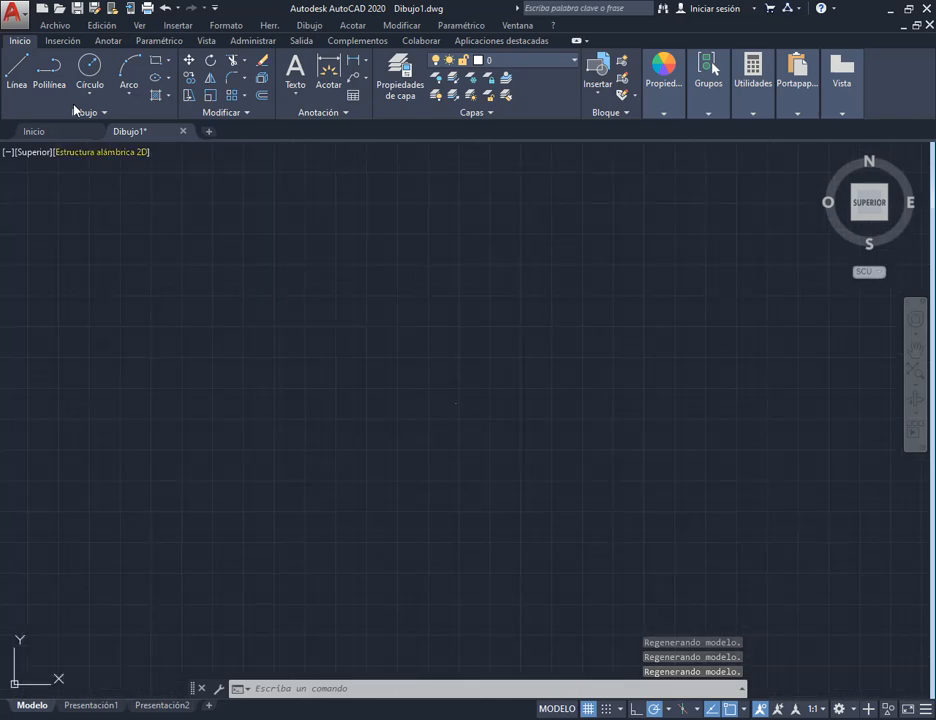
{"action": "left_click", "coordinate": [89, 68]}
{"action": "left_click", "coordinate": [741, 215]}
{"action": "left_click", "coordinate": [775, 259]}
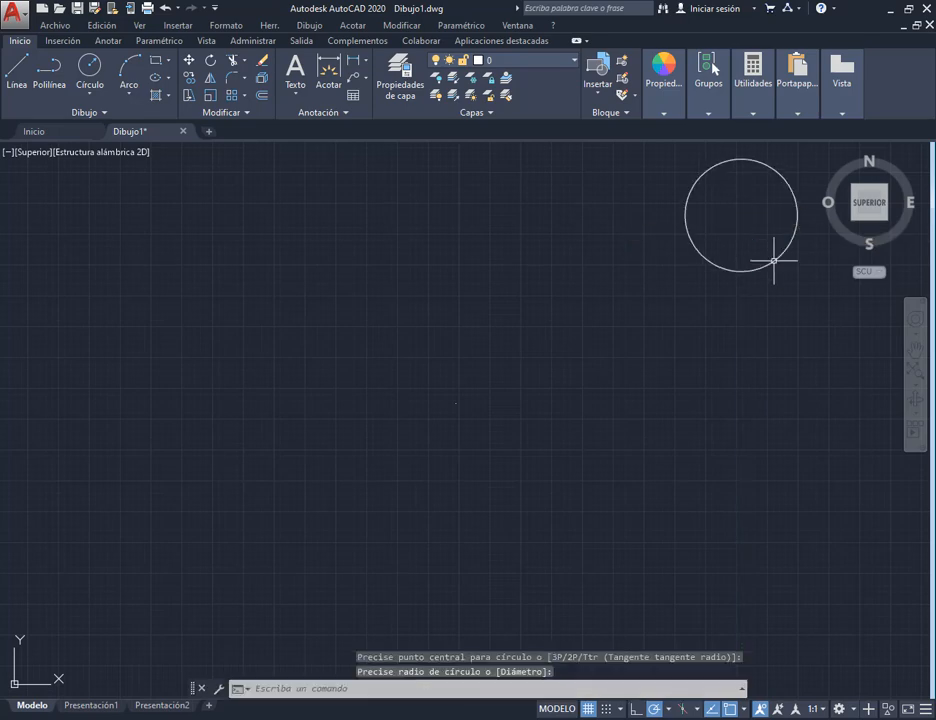
Step: Draw a vertical line about 6,664 units long, going straight down, far to the left of the horizontal line
{"action": "left_click", "coordinate": [23, 75]}
{"action": "left_click", "coordinate": [26, 437]}
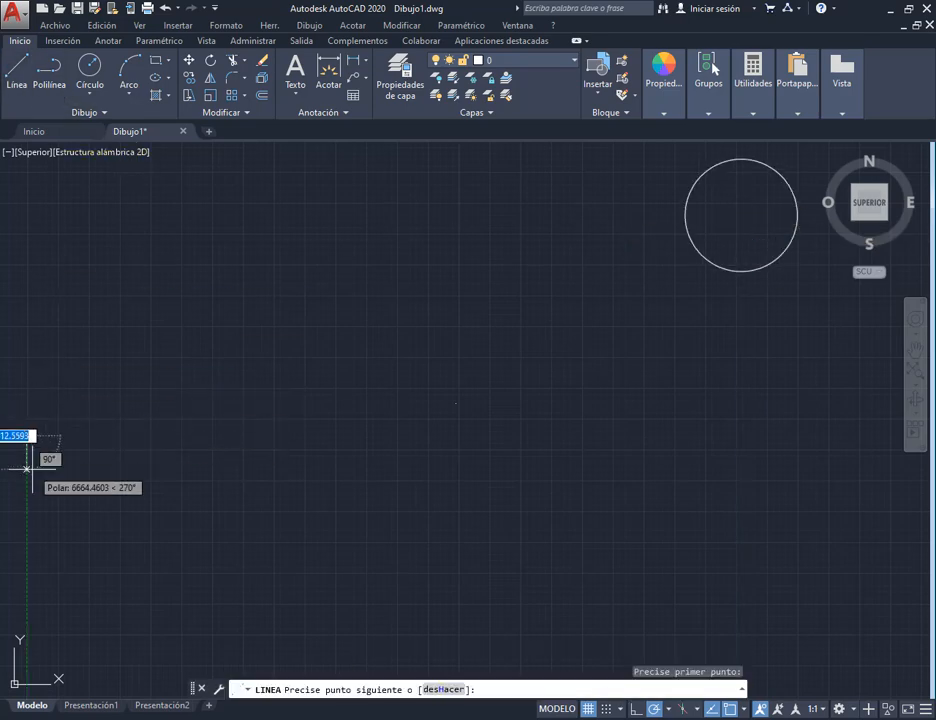
{"action": "left_click", "coordinate": [26, 470]}
{"action": "key", "text": "Return"}
Step: Draw a second, larger circle far below and to the right of the first circle
{"action": "scroll", "coordinate": [171, 580], "scroll_direction": "down", "scroll_amount": 4}
{"action": "middle_click_drag", "start_coordinate": [471, 569], "coordinate": [301, 276]}
{"action": "left_click", "coordinate": [82, 68]}
{"action": "left_click", "coordinate": [674, 531]}
{"action": "left_click", "coordinate": [690, 551]}
{"action": "key", "text": "Return"}
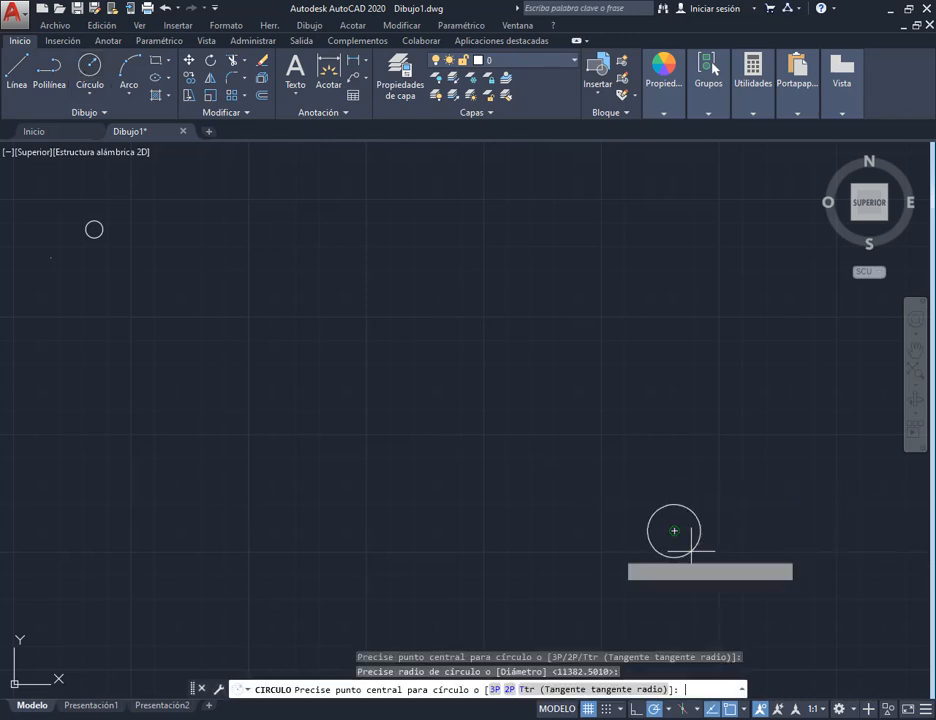
{"action": "scroll", "coordinate": [261, 453], "scroll_direction": "up", "scroll_amount": 2}
{"action": "key", "text": "Escape"}
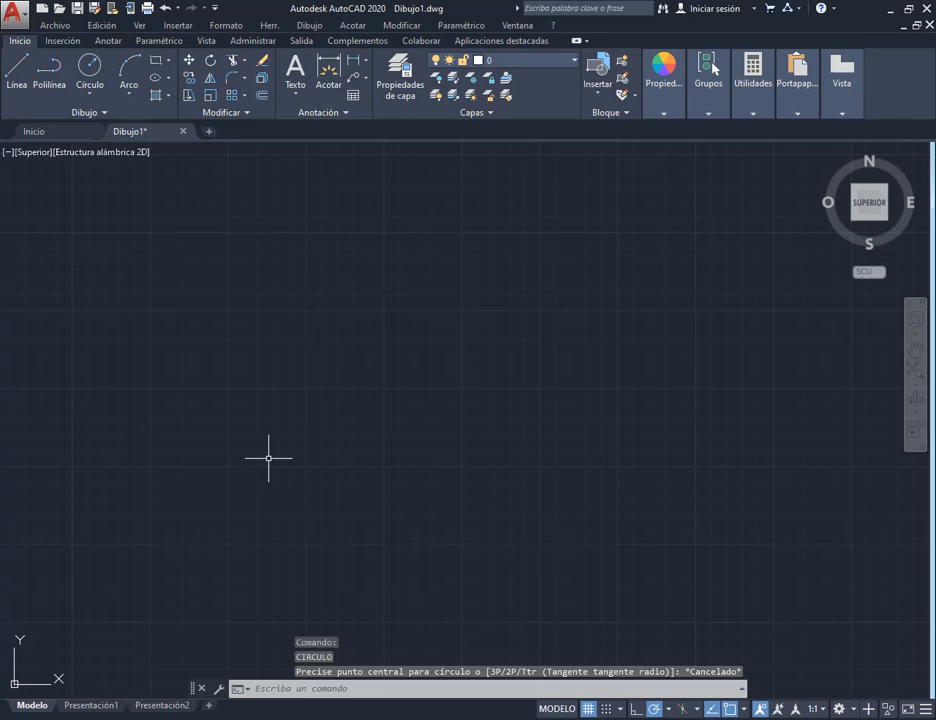
Step: Zoom to the drawing's extents with the Extensión option to fit both circles and both lines in the view
{"action": "type", "text": "z"}
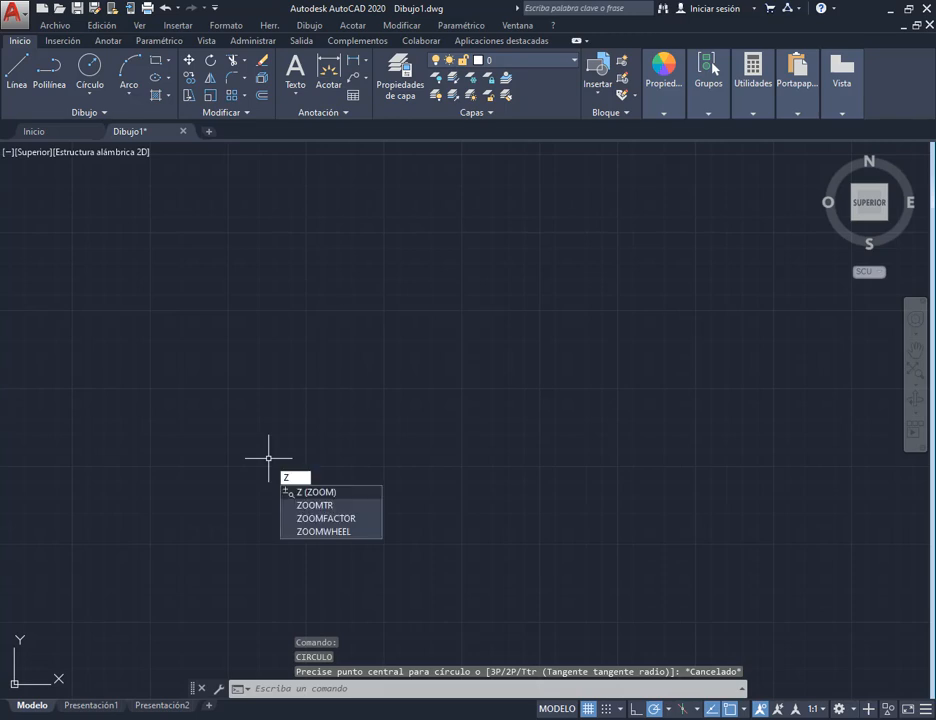
{"action": "key", "text": "Return"}
{"action": "type", "text": "e"}
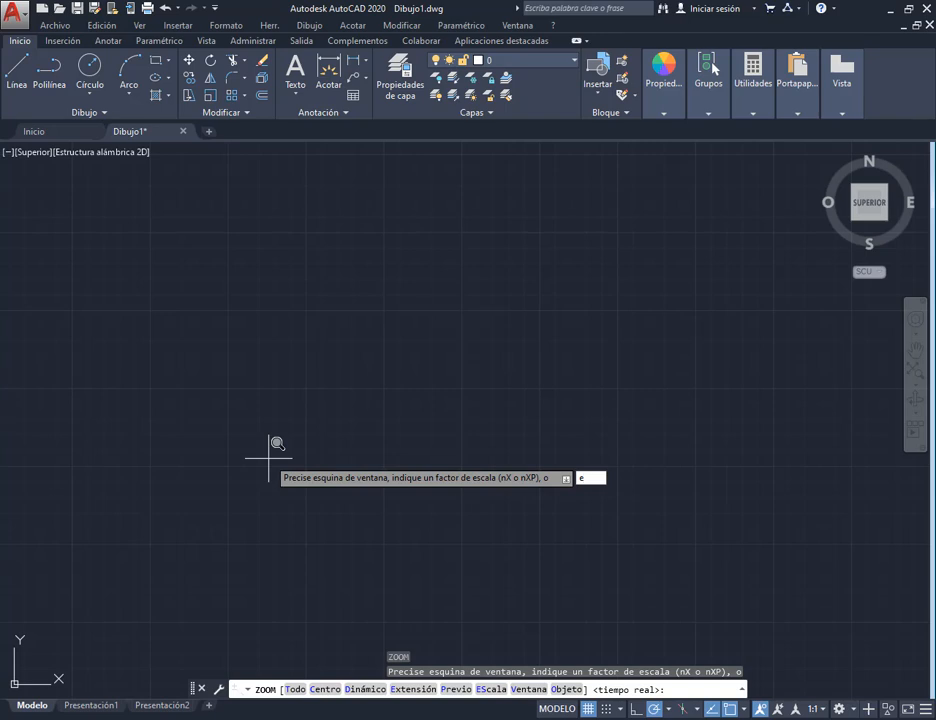
{"action": "key", "text": "Return"}
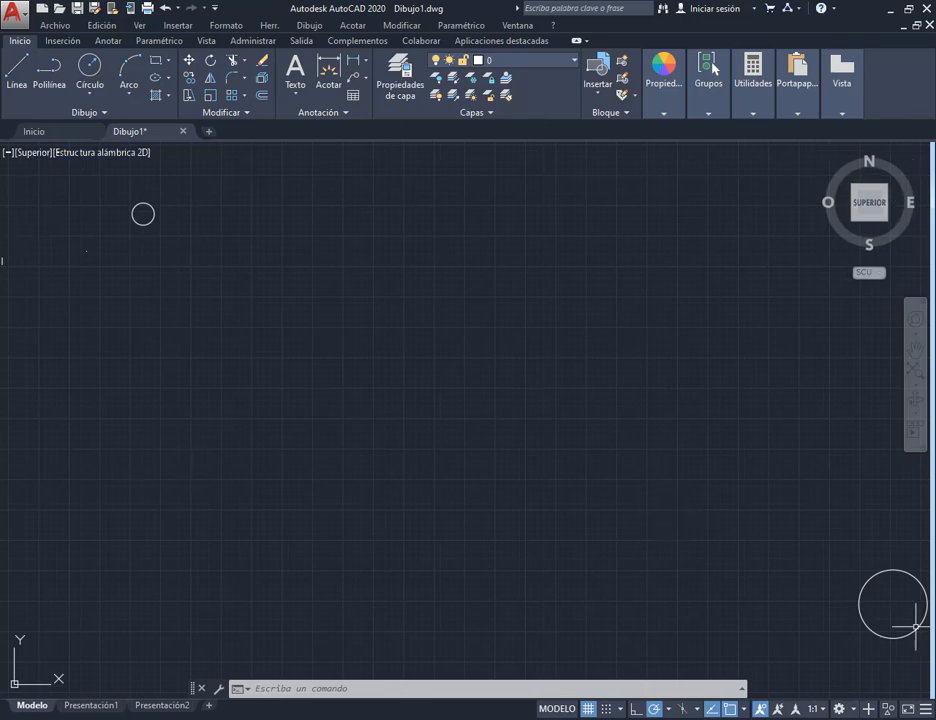
Step: Delete both circles and the short vertical line using crossing windows, keeping only the 100-unit line
{"action": "scroll", "coordinate": [714, 450], "scroll_direction": "down", "scroll_amount": 2}
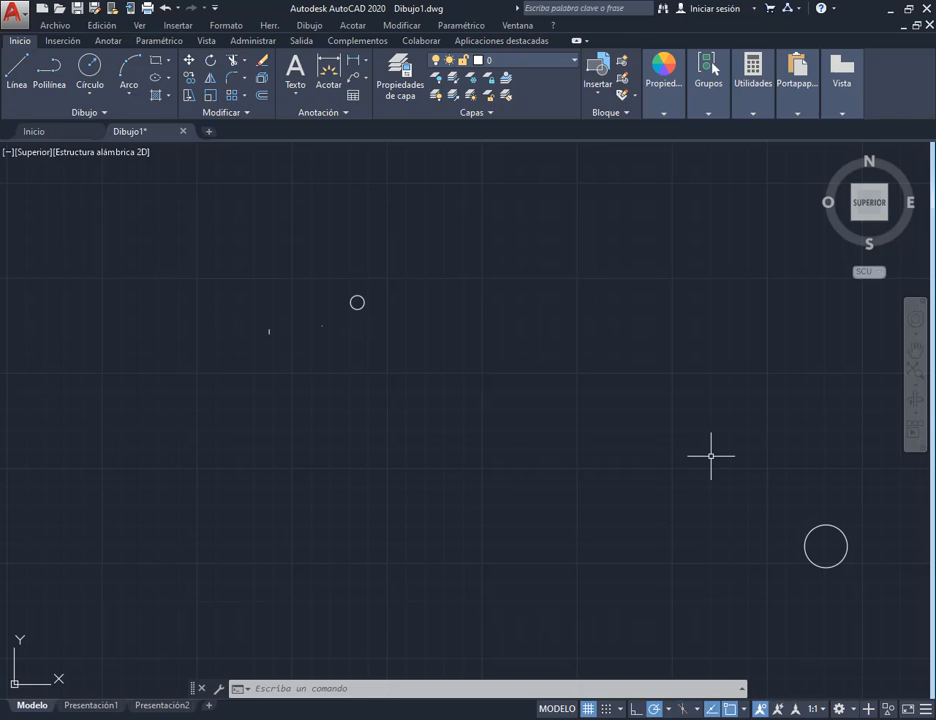
{"action": "left_click", "coordinate": [888, 473]}
{"action": "left_click", "coordinate": [765, 626]}
{"action": "key", "text": "Delete"}
{"action": "left_click", "coordinate": [416, 276]}
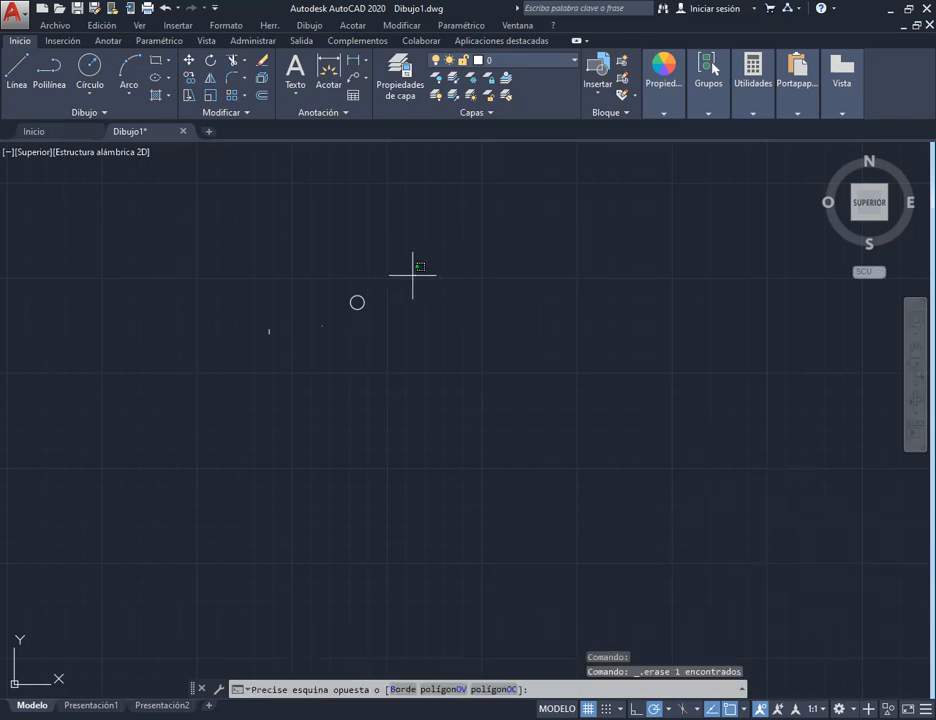
{"action": "left_click", "coordinate": [345, 311]}
{"action": "key", "text": "Delete"}
{"action": "left_click", "coordinate": [291, 305]}
{"action": "left_click", "coordinate": [246, 349]}
{"action": "key", "text": "Delete"}
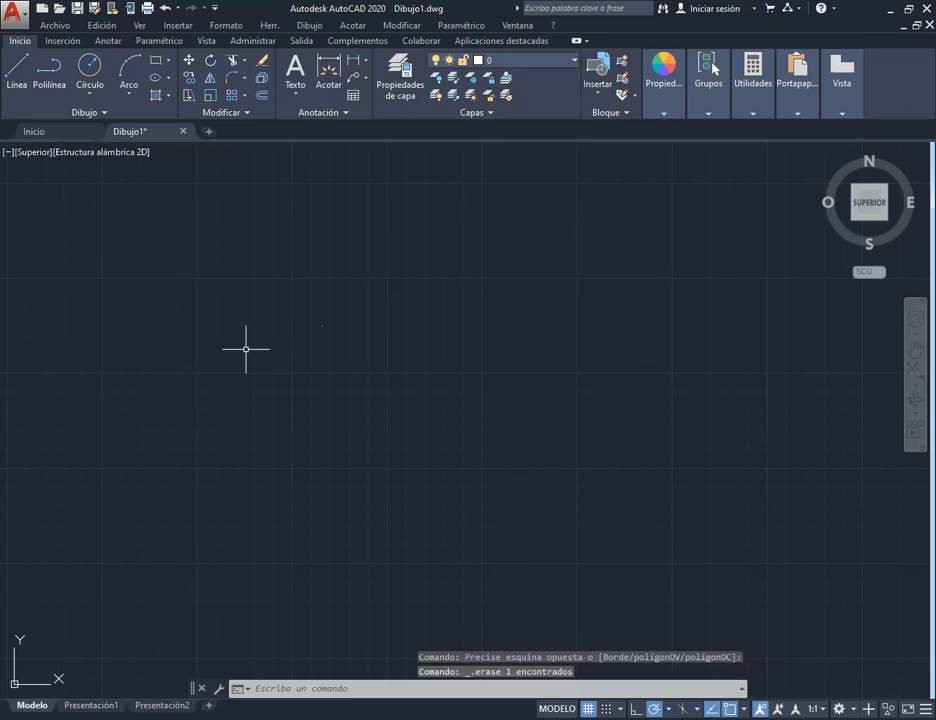
Step: Zoom to the extents of the remaining horizontal line and back out until both of its endpoints have space around them
{"action": "type", "text": "z"}
{"action": "key", "text": "Return"}
{"action": "type", "text": "e"}
{"action": "key", "text": "Return"}
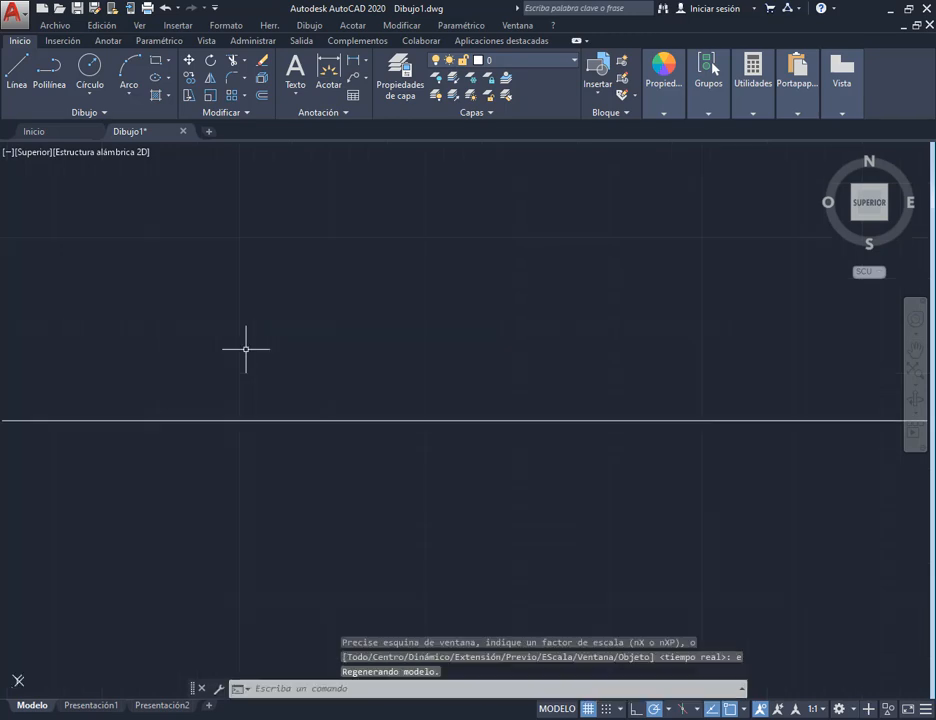
{"action": "scroll", "coordinate": [295, 366], "scroll_direction": "down", "scroll_amount": 5}
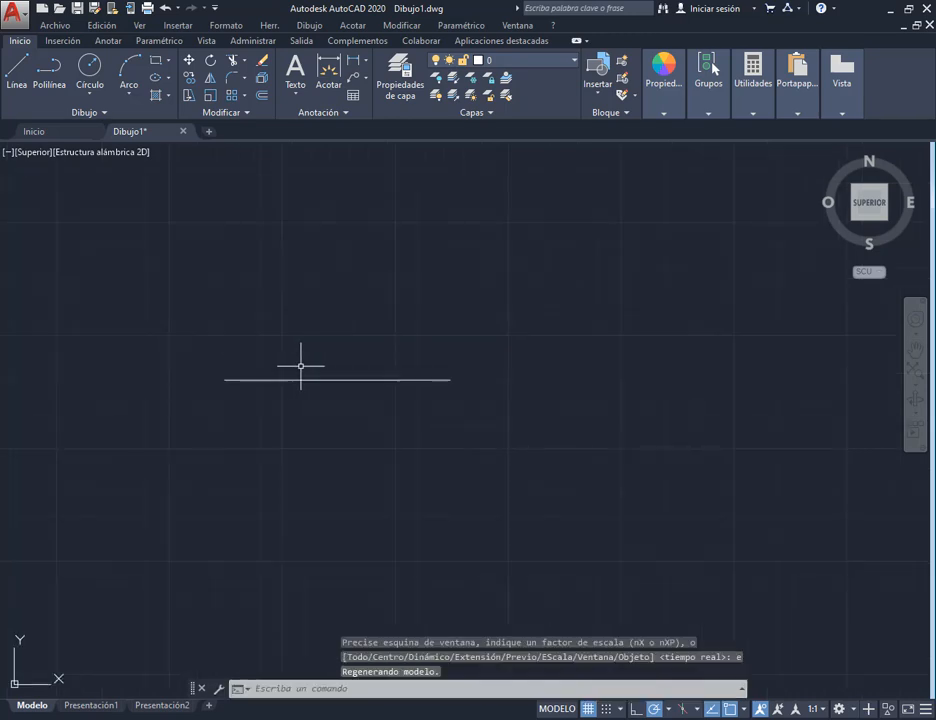
{"action": "middle_click_drag", "start_coordinate": [366, 426], "coordinate": [387, 424]}
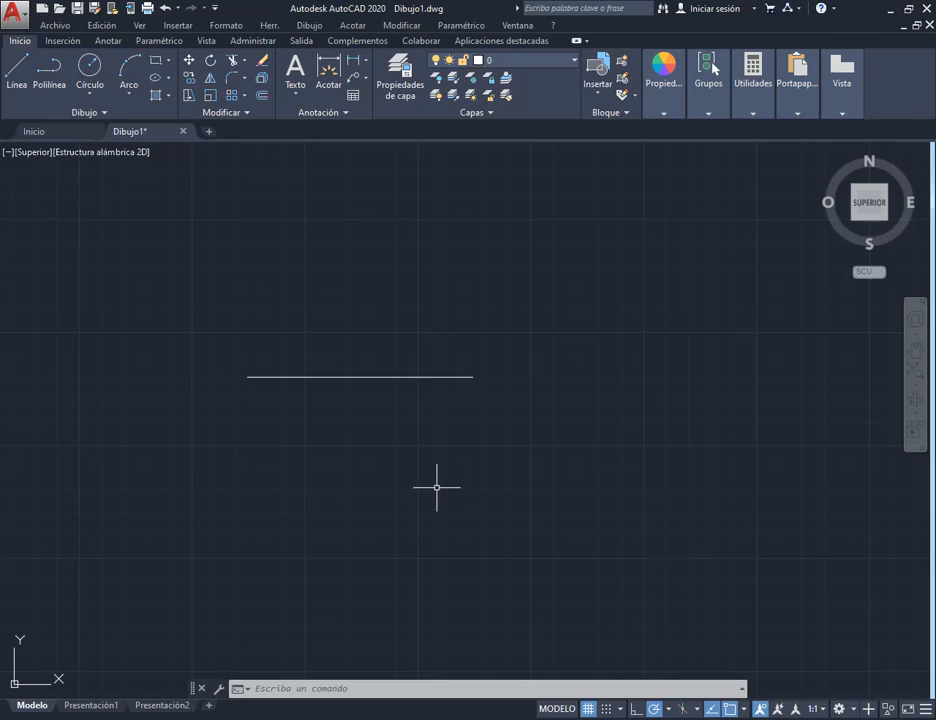
Step: Check the horizontal line's length with the Medir tool, and exit the measurement
{"action": "key", "text": "ctrl+shift+s"}
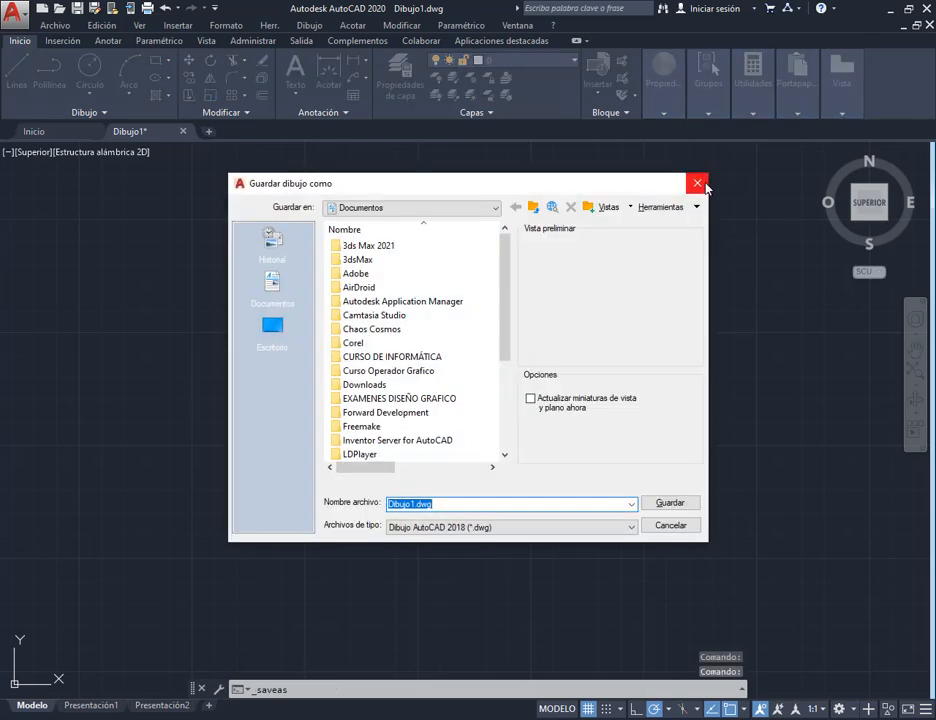
{"action": "left_click", "coordinate": [699, 182]}
{"action": "left_click", "coordinate": [753, 80]}
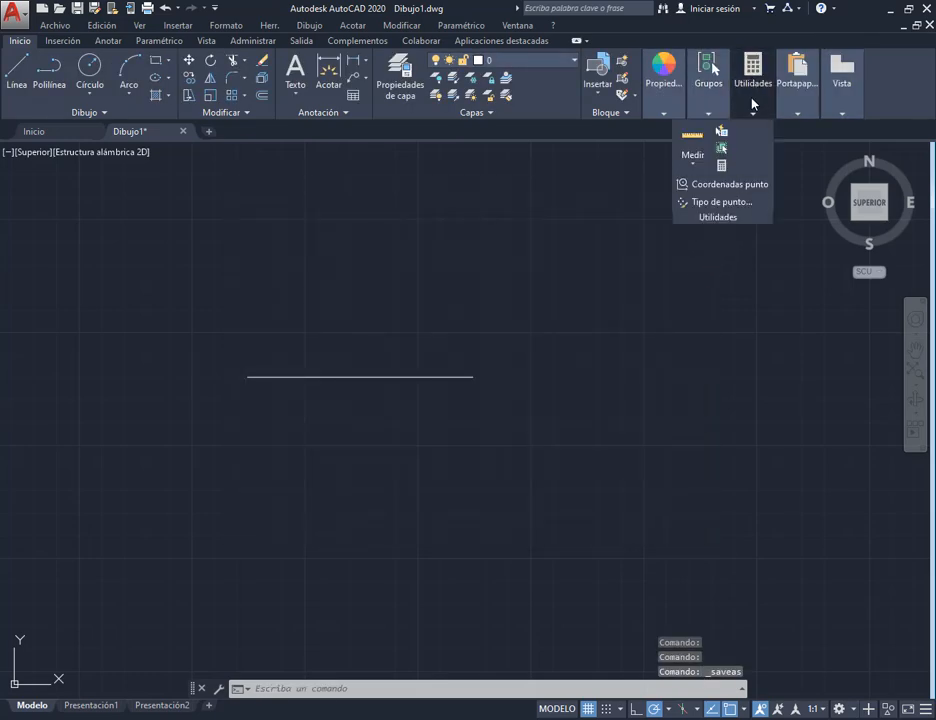
{"action": "left_click", "coordinate": [701, 141]}
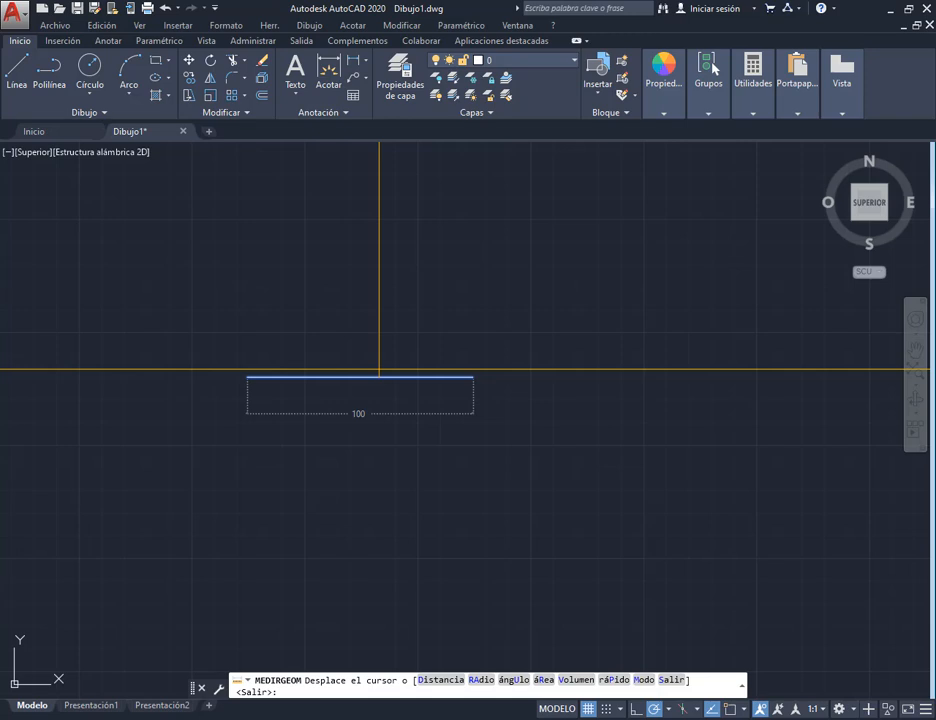
{"action": "key", "text": "Escape"}
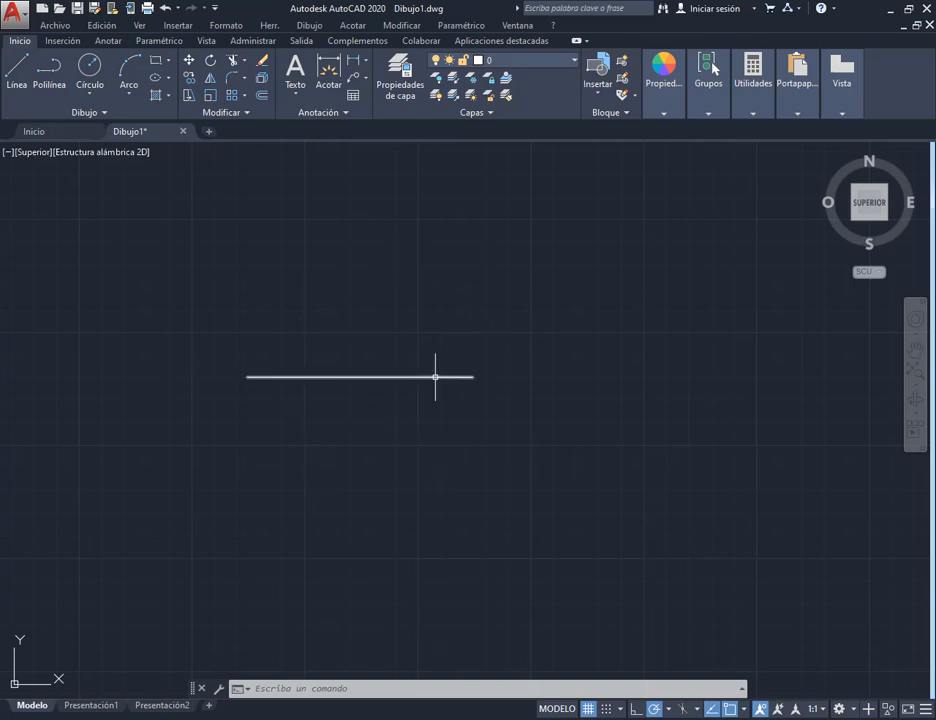
Step: Select the horizontal line with a right-to-left crossing window over its right end and delete it
{"action": "mouse_move", "coordinate": [411, 376]}
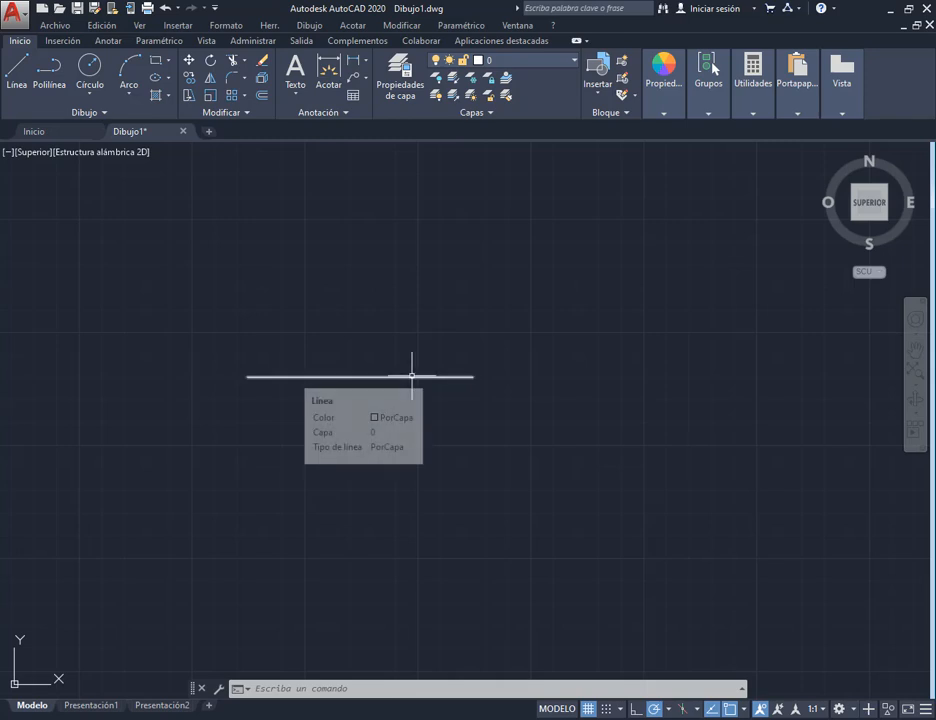
{"action": "left_click", "coordinate": [483, 329]}
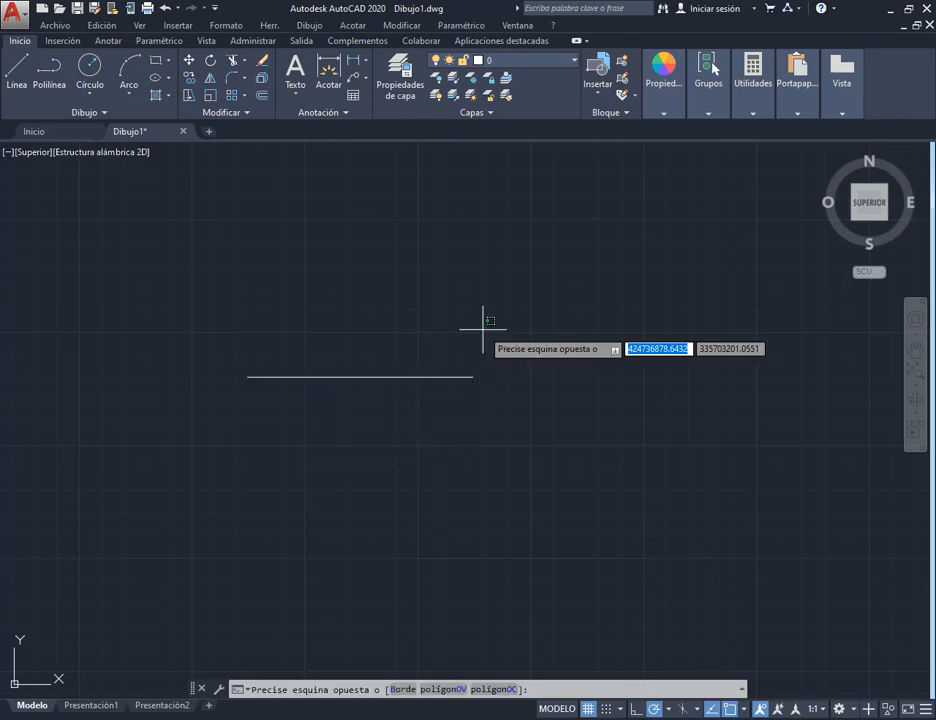
{"action": "left_click", "coordinate": [407, 472]}
{"action": "key", "text": "Delete"}
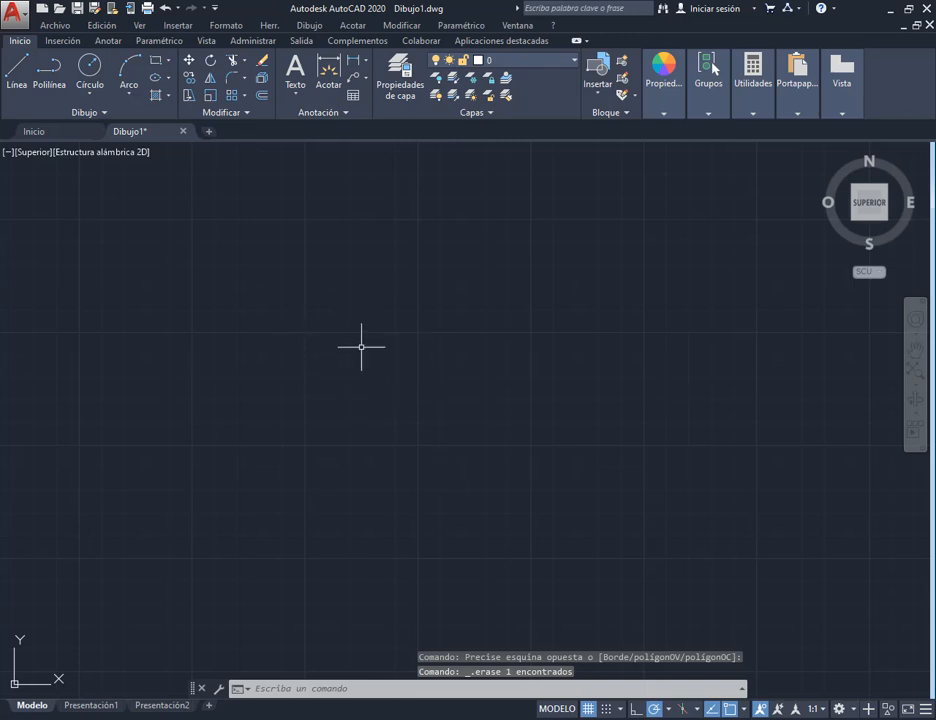
Step: Draw a horizontal line 10 units long in the empty drawing area
{"action": "left_click", "coordinate": [16, 68]}
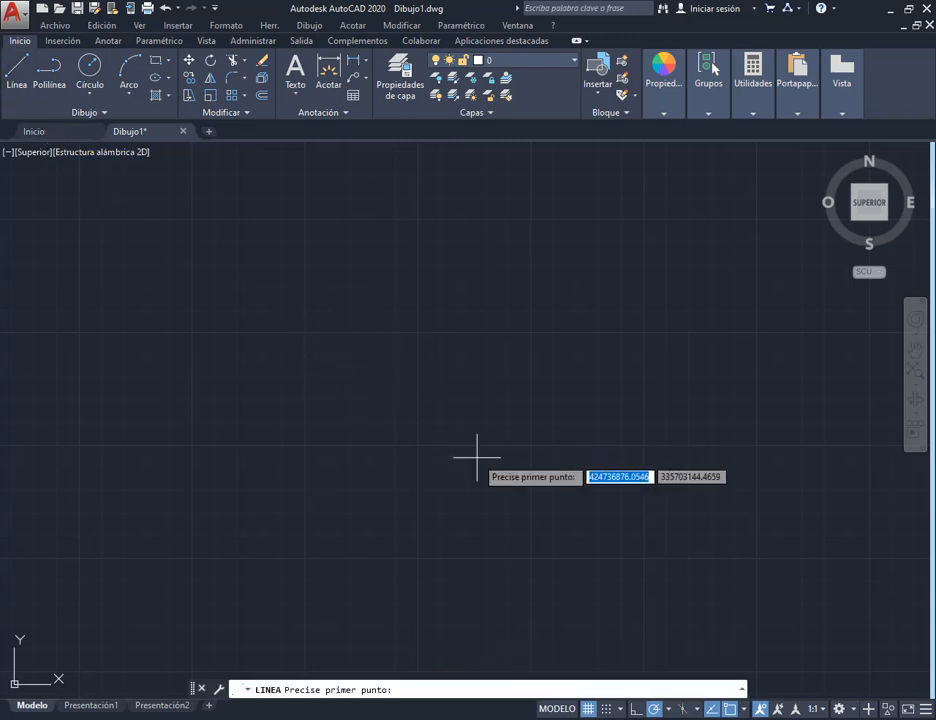
{"action": "left_click", "coordinate": [280, 408]}
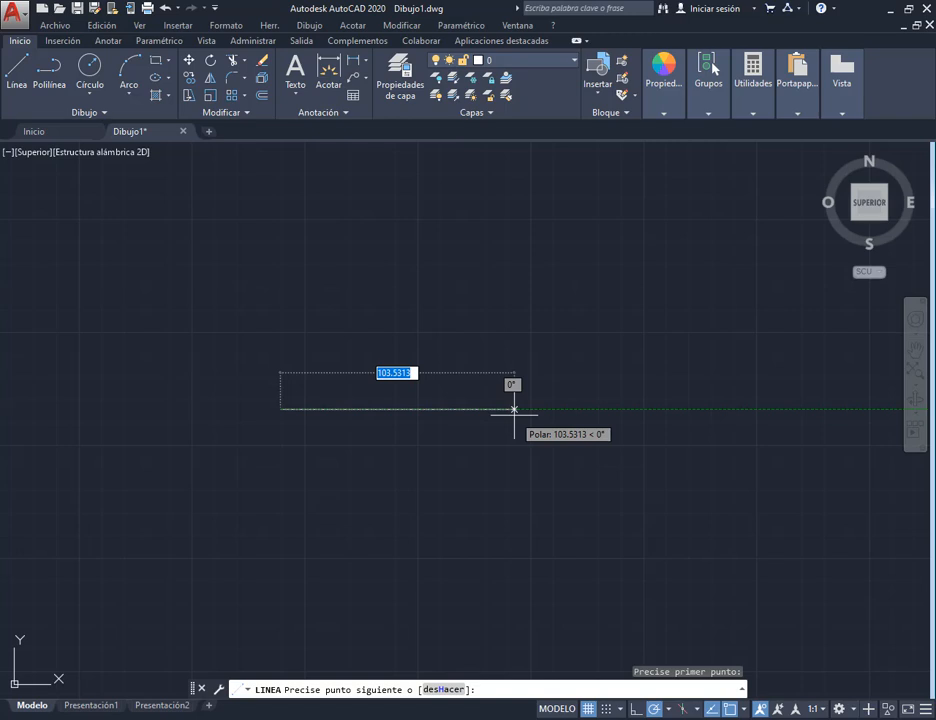
{"action": "type", "text": "5"}
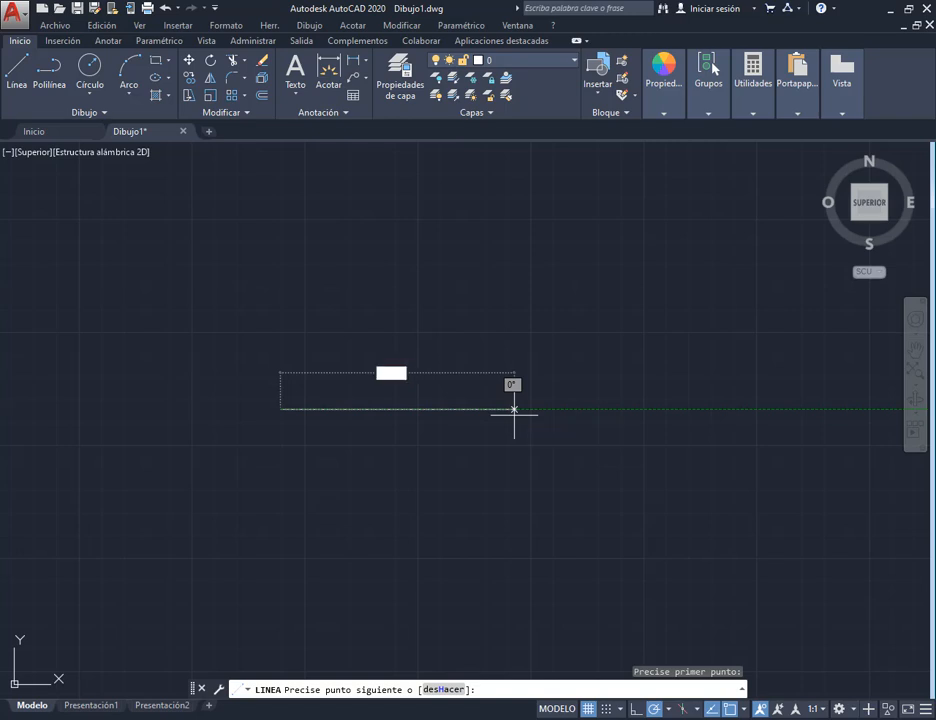
{"action": "key", "text": "Return"}
{"action": "key", "text": "Return"}
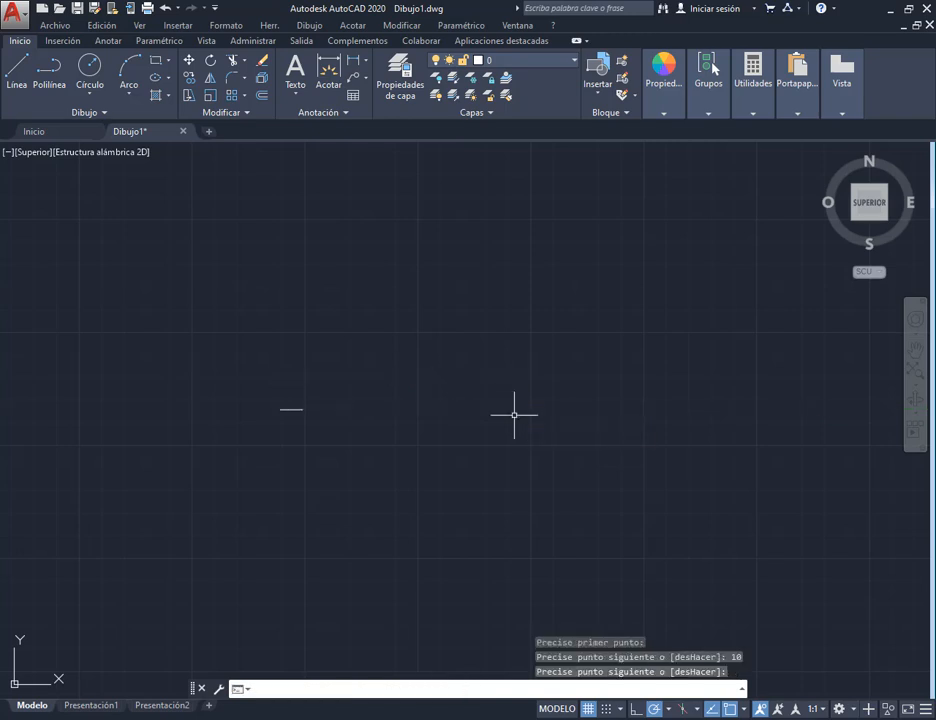
{"action": "scroll", "coordinate": [401, 410], "scroll_direction": "up", "scroll_amount": 10}
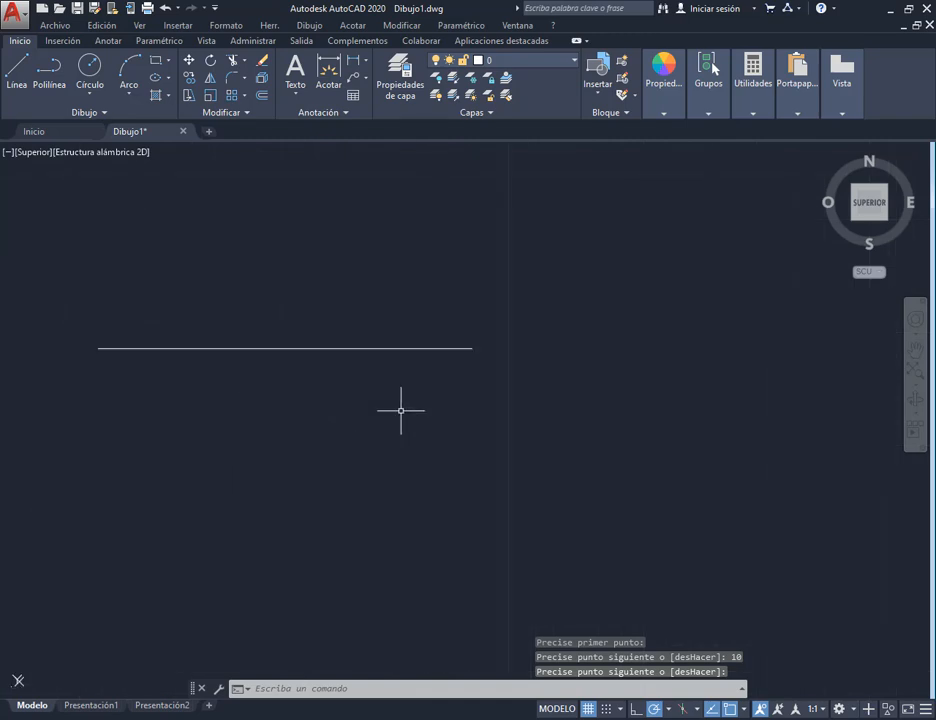
{"action": "scroll", "coordinate": [251, 393], "scroll_direction": "up", "scroll_amount": 2}
{"action": "middle_click_drag", "start_coordinate": [251, 393], "coordinate": [366, 435]}
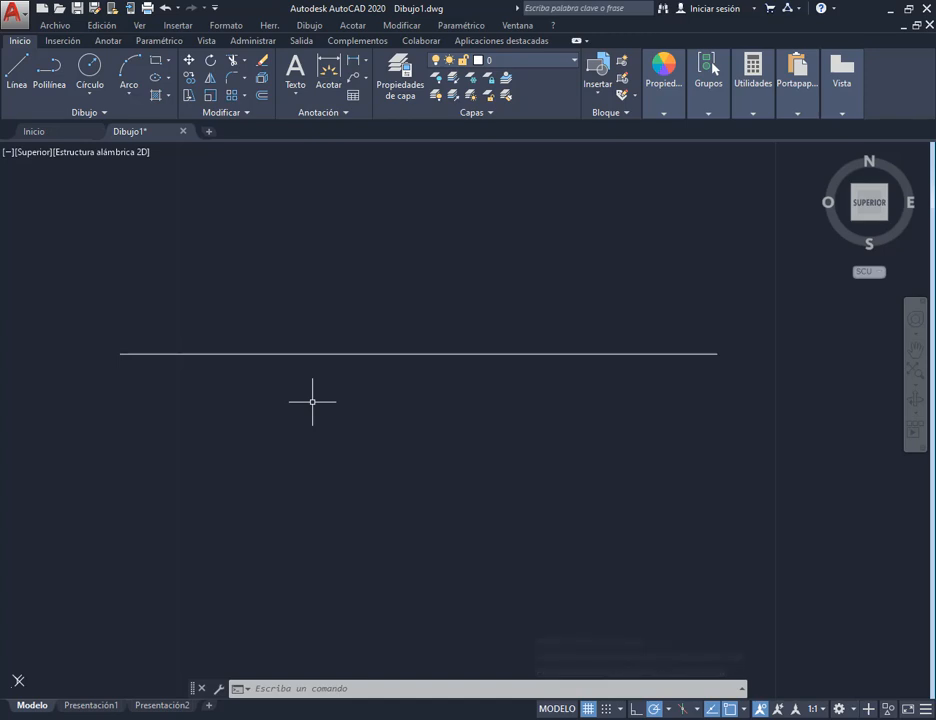
Step: Draw a horizontal line 0.1 units long just below the 10-unit line
{"action": "left_click", "coordinate": [18, 68]}
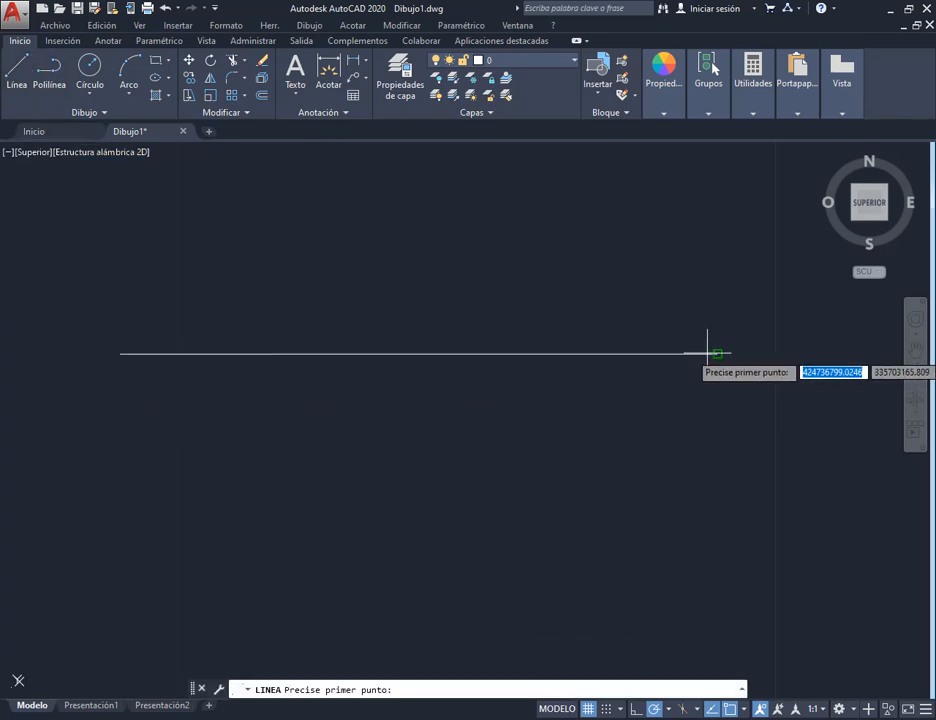
{"action": "left_click", "coordinate": [288, 403]}
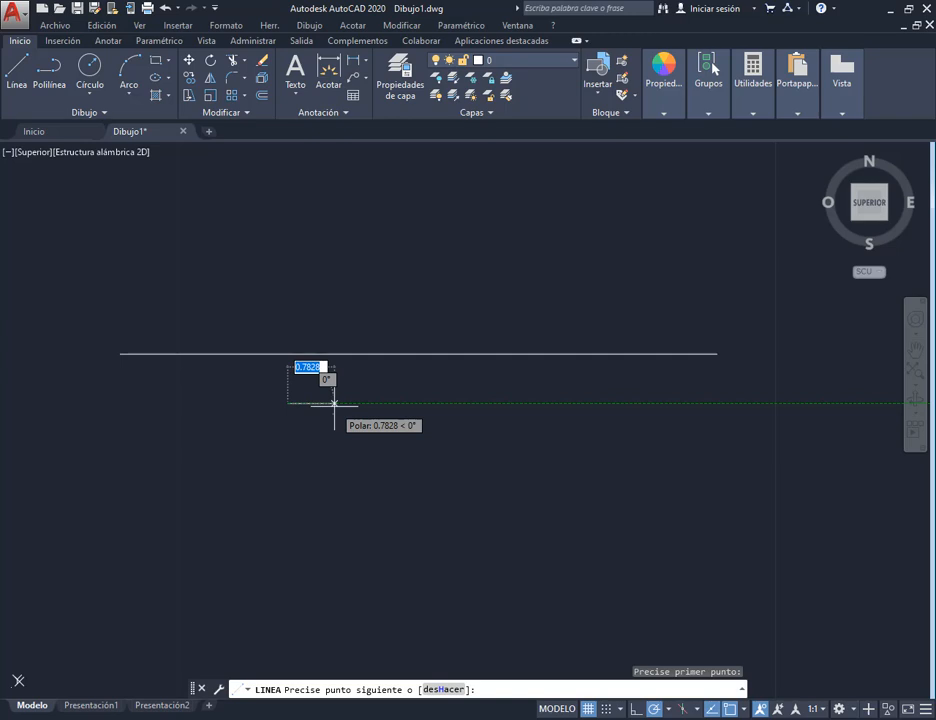
{"action": "type", "text": "0"}
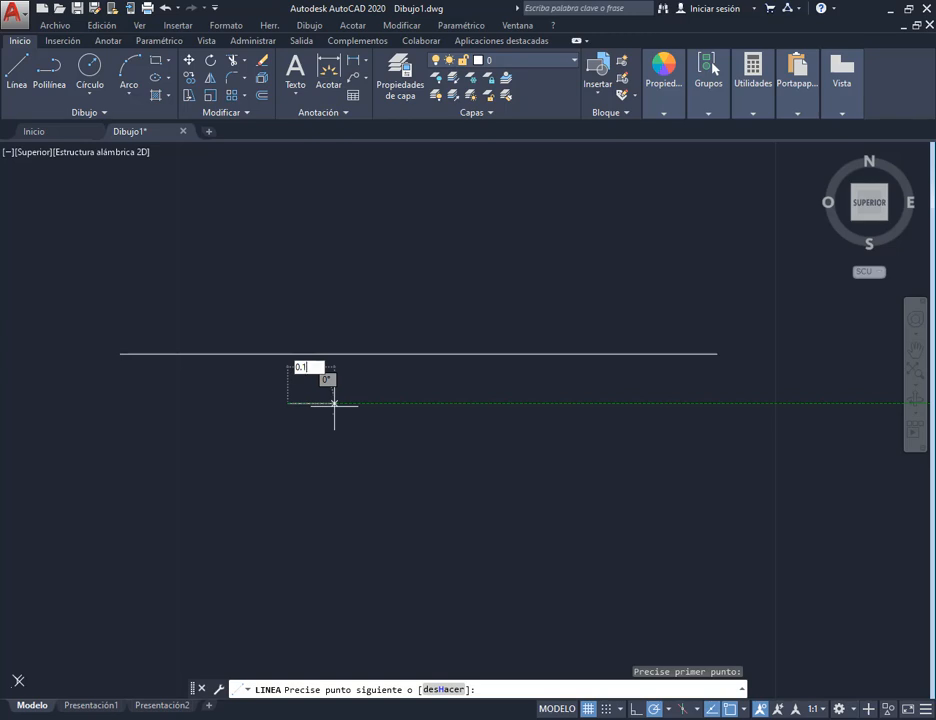
{"action": "type", "text": ".1"}
{"action": "key", "text": "Return"}
{"action": "key", "text": "Return"}
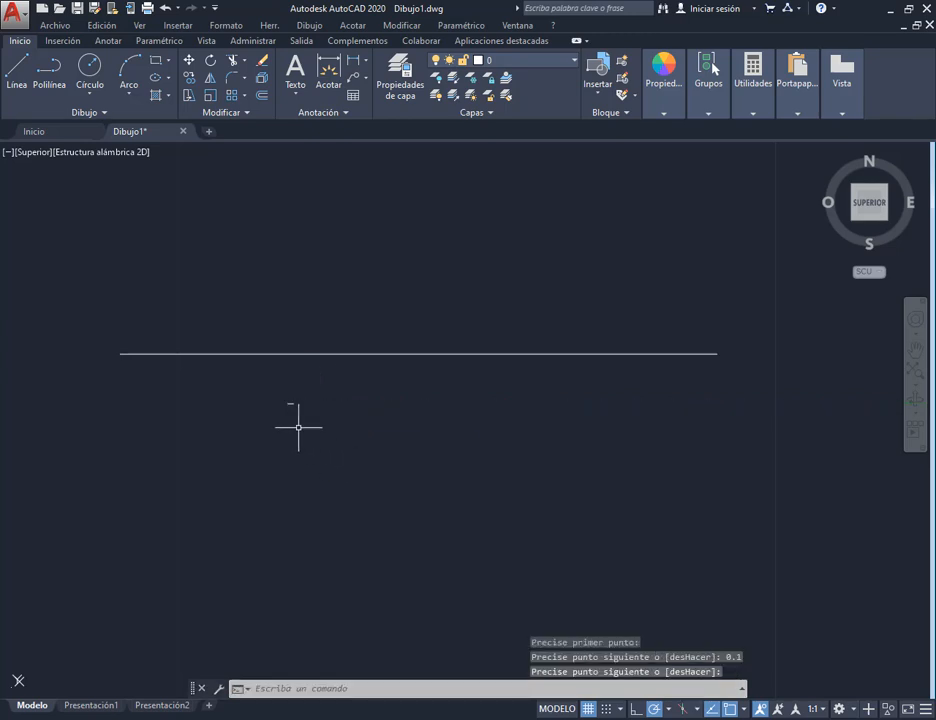
{"action": "scroll", "coordinate": [295, 413], "scroll_direction": "up", "scroll_amount": 2}
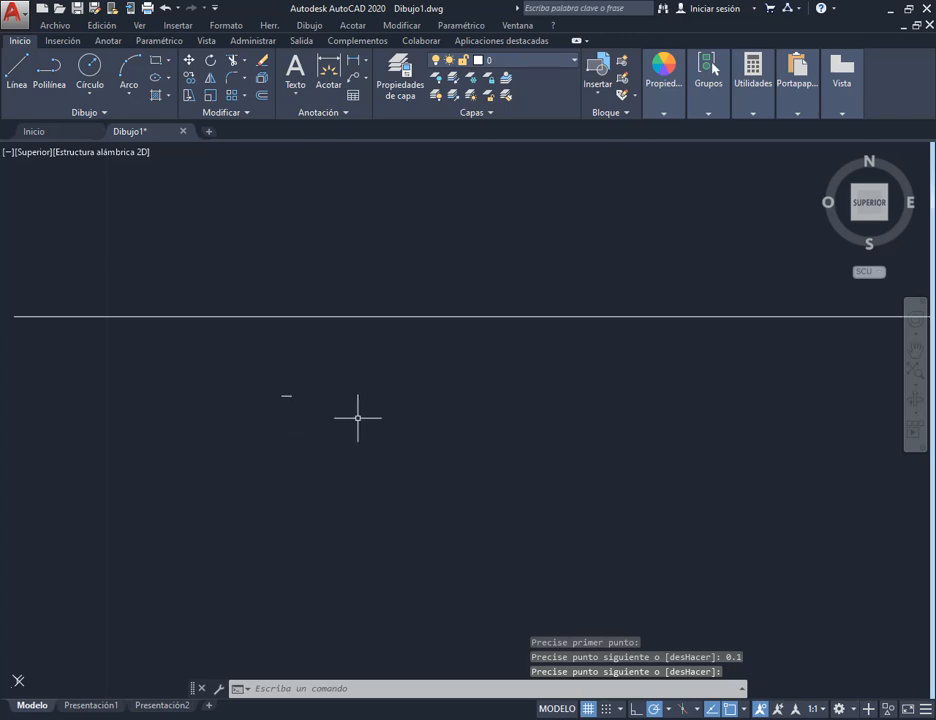
{"action": "scroll", "coordinate": [358, 418], "scroll_direction": "down", "scroll_amount": 2}
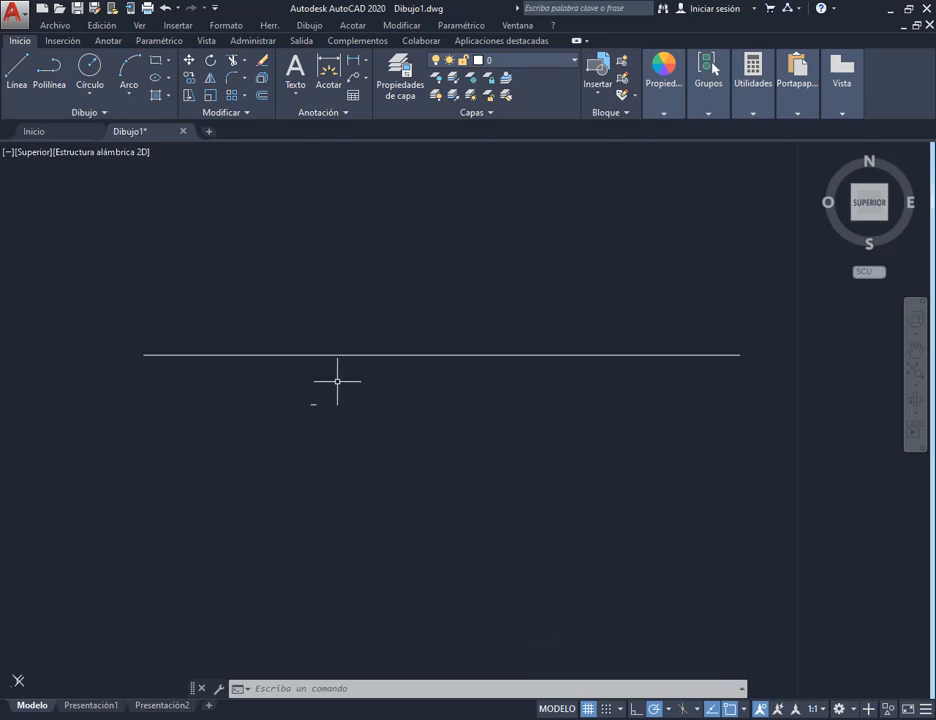
{"action": "left_click", "coordinate": [17, 68]}
{"action": "left_click", "coordinate": [170, 435]}
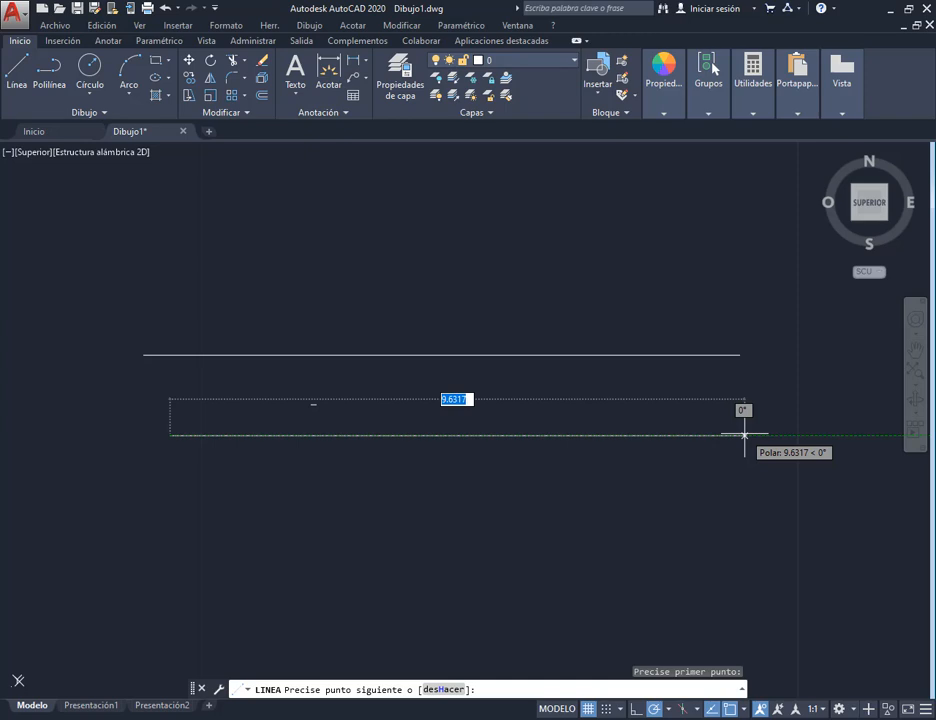
{"action": "key", "text": "Escape"}
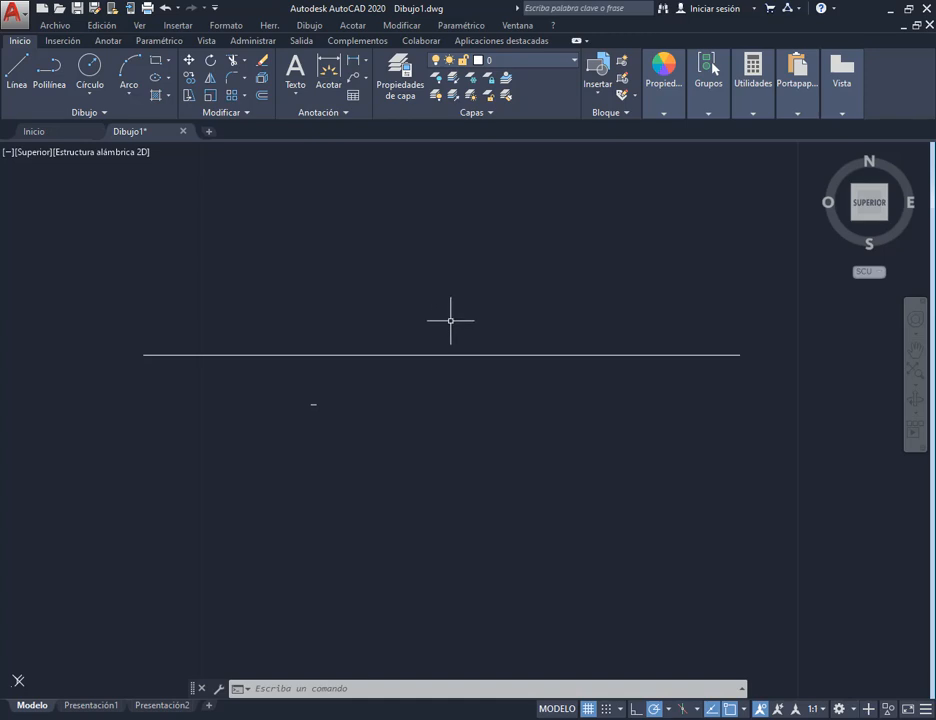
Step: Delete the 10-unit and 0.1-unit lines together using one right-to-left crossing window
{"action": "left_click", "coordinate": [437, 287]}
{"action": "left_click", "coordinate": [274, 485]}
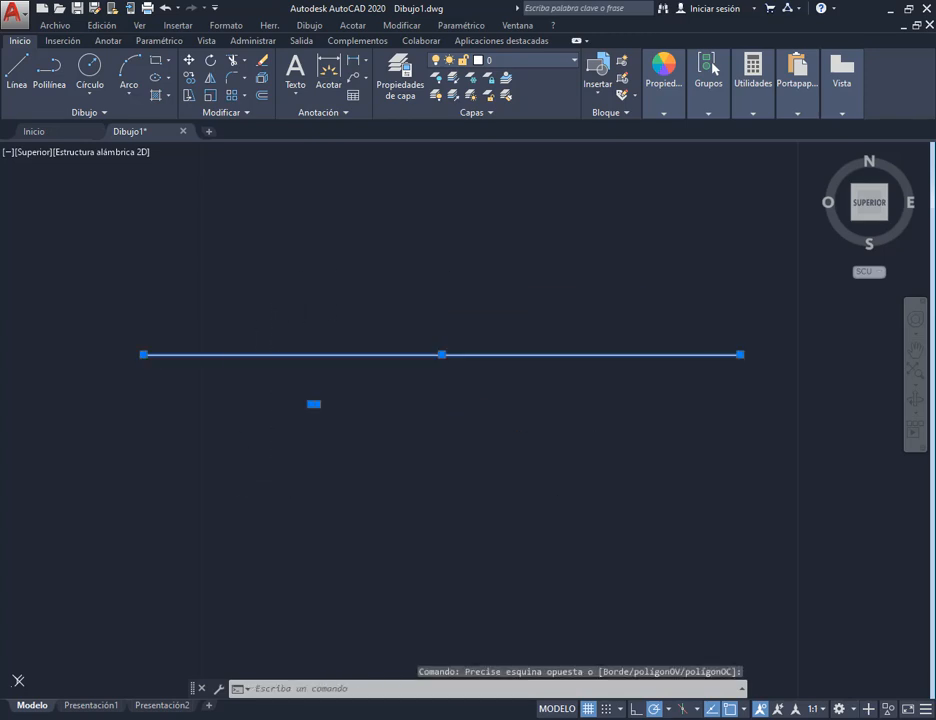
{"action": "key", "text": "Delete"}
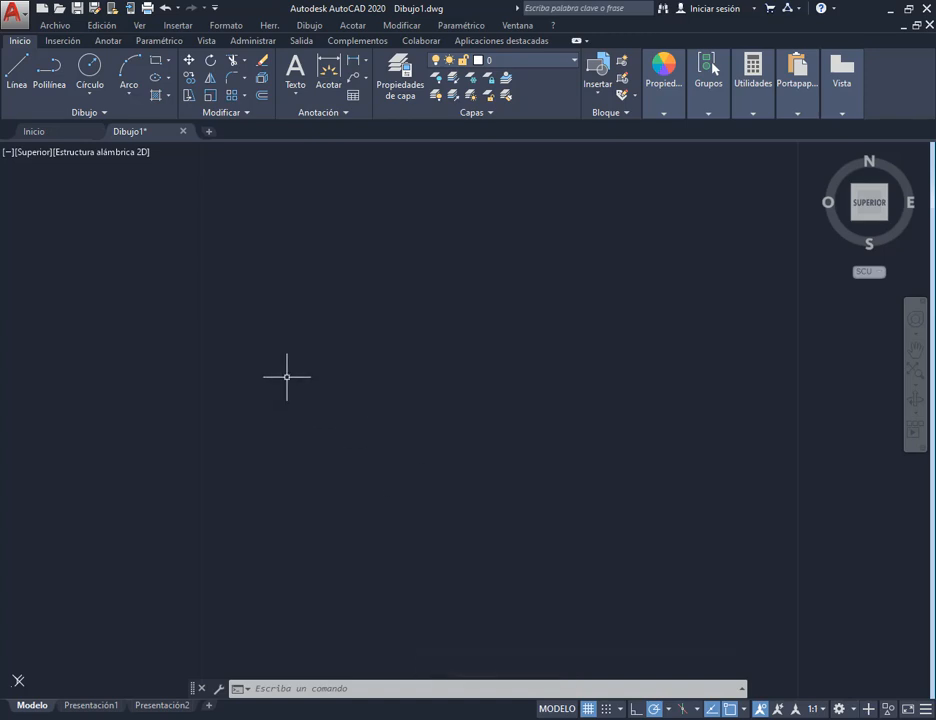
Step: Move the AutoCAD window down so the upper part of the exercise image 1.jpg is uncovered above it
{"action": "scroll", "coordinate": [295, 400], "scroll_direction": "down", "scroll_amount": 6}
{"action": "left_click_drag", "start_coordinate": [468, 8], "coordinate": [488, 409]}
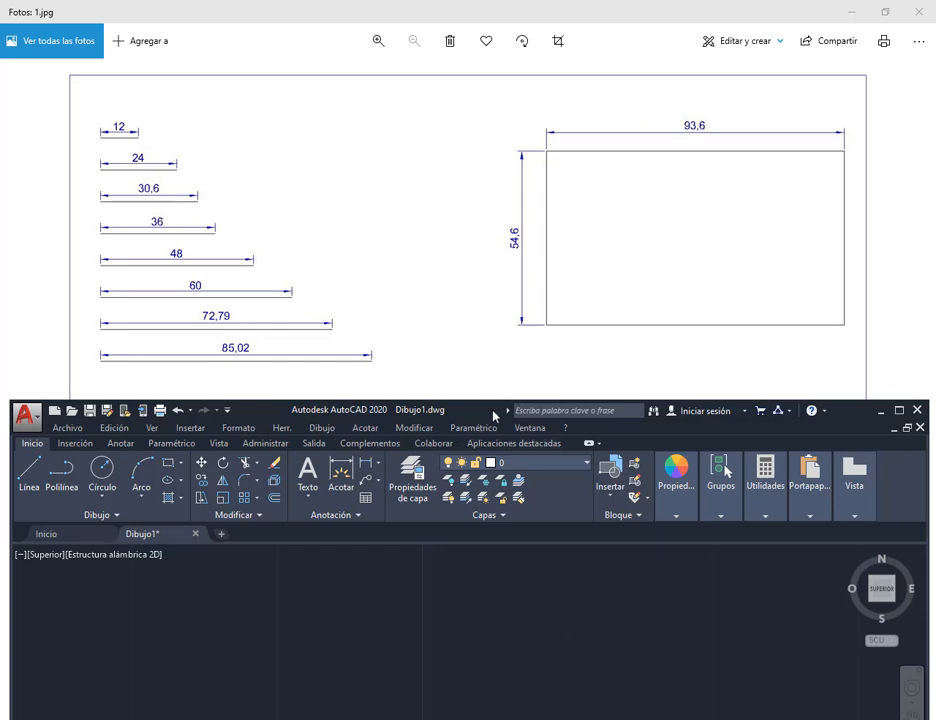
{"action": "left_click_drag", "start_coordinate": [488, 416], "coordinate": [502, 246]}
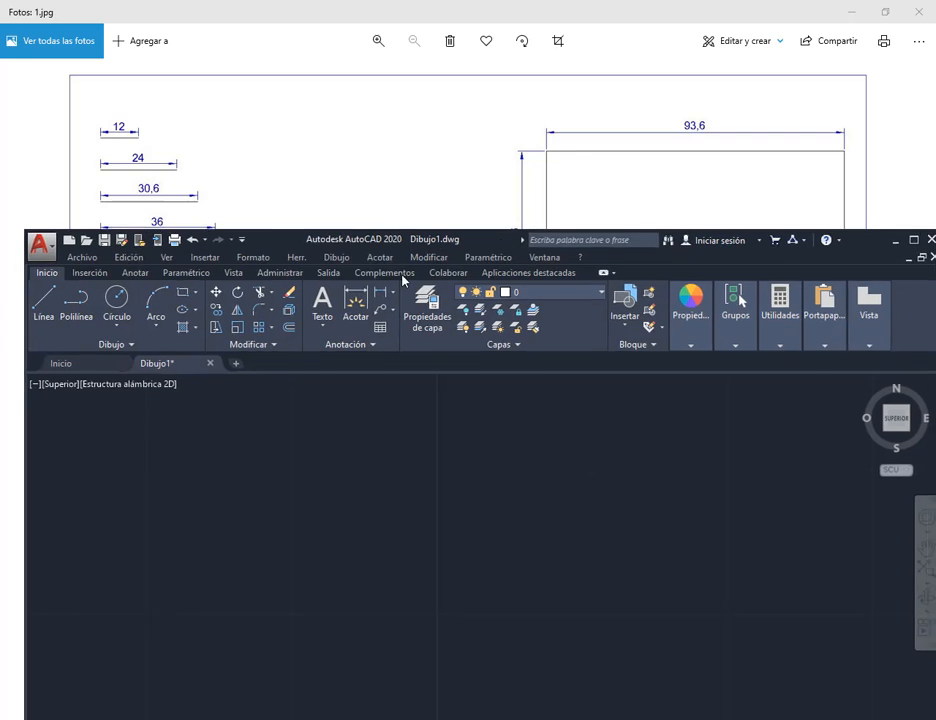
Step: Try narrowing the AutoCAD window to sit beside the exercise image, and widen it back
{"action": "left_click", "coordinate": [43, 305]}
{"action": "left_click_drag", "start_coordinate": [26, 349], "coordinate": [439, 349]}
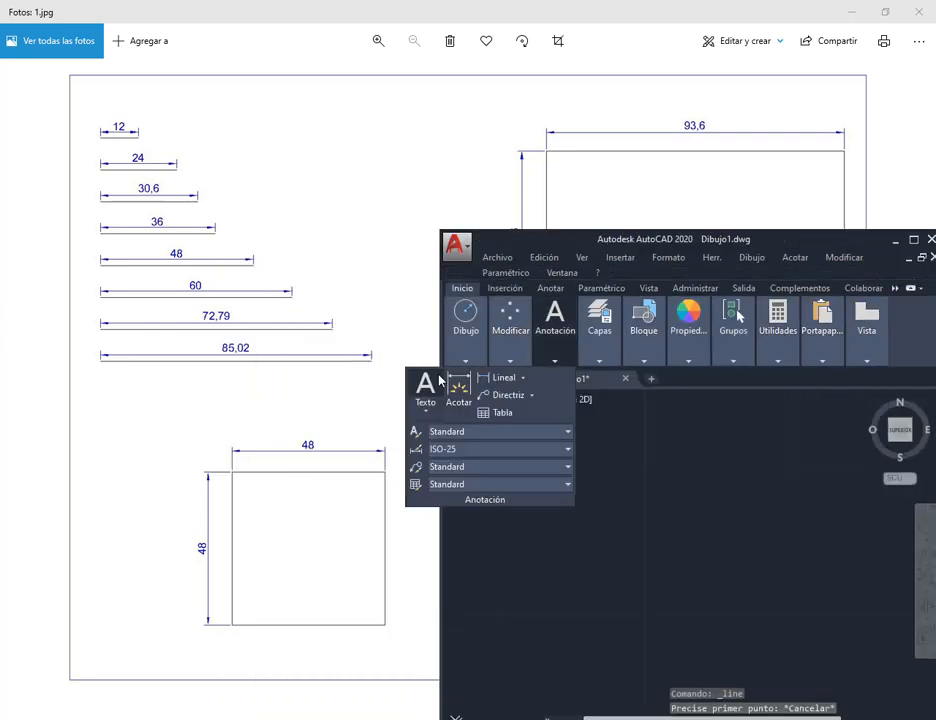
{"action": "mouse_move", "coordinate": [476, 323]}
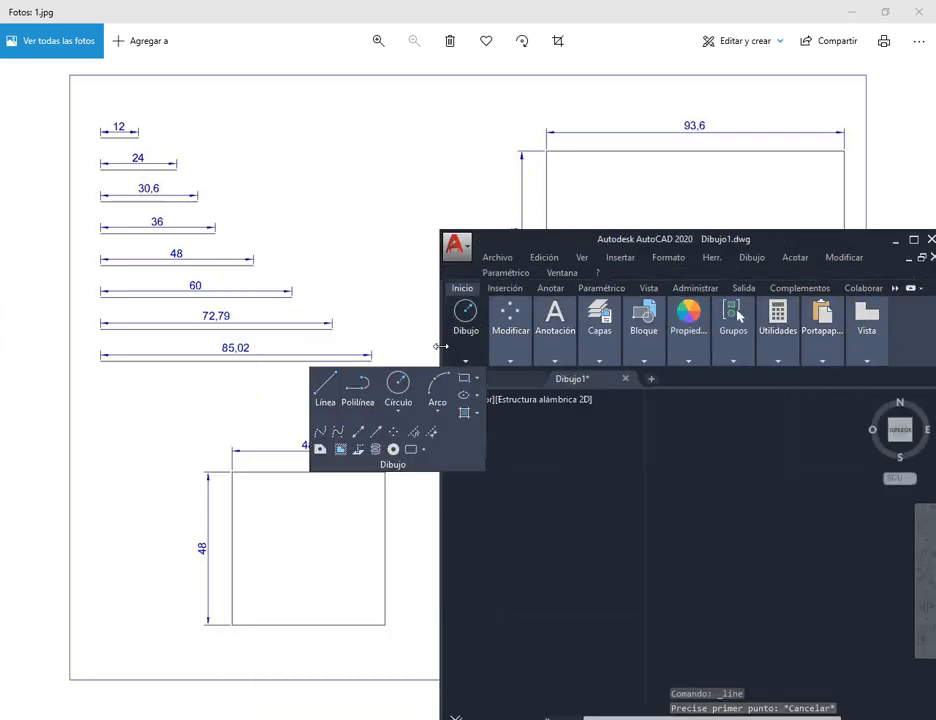
{"action": "left_click_drag", "start_coordinate": [438, 349], "coordinate": [20, 349]}
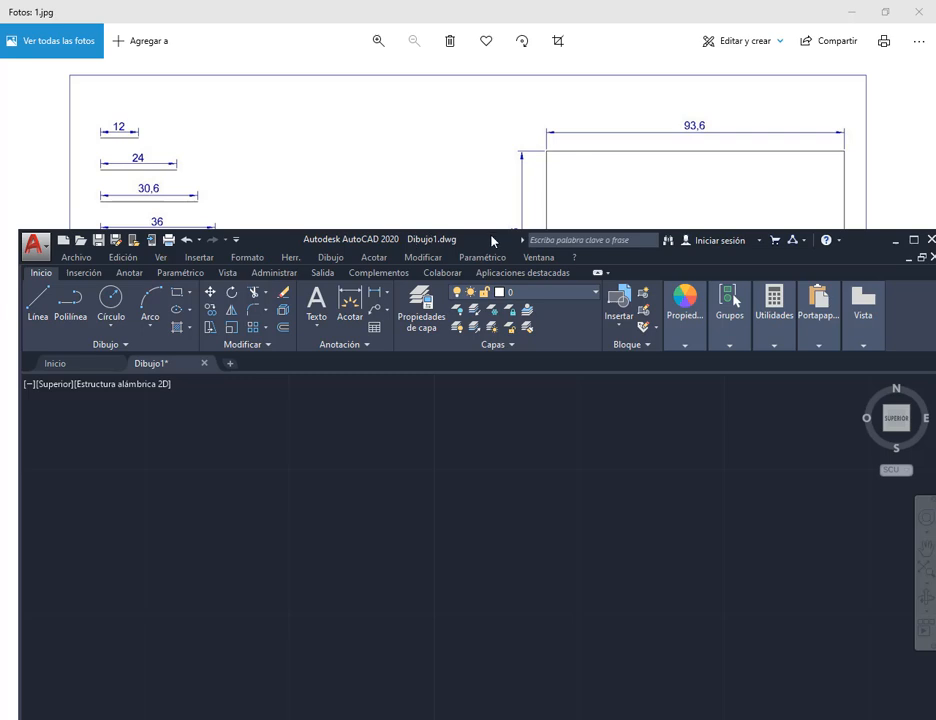
Step: Draw the exercise's first horizontal line, 12 units long, below the uncovered part of 1.jpg
{"action": "mouse_move", "coordinate": [491, 240]}
{"action": "left_mouse_down"}
{"action": "mouse_move", "coordinate": [485, 226]}
{"action": "mouse_move", "coordinate": [481, 244]}
{"action": "left_mouse_up"}
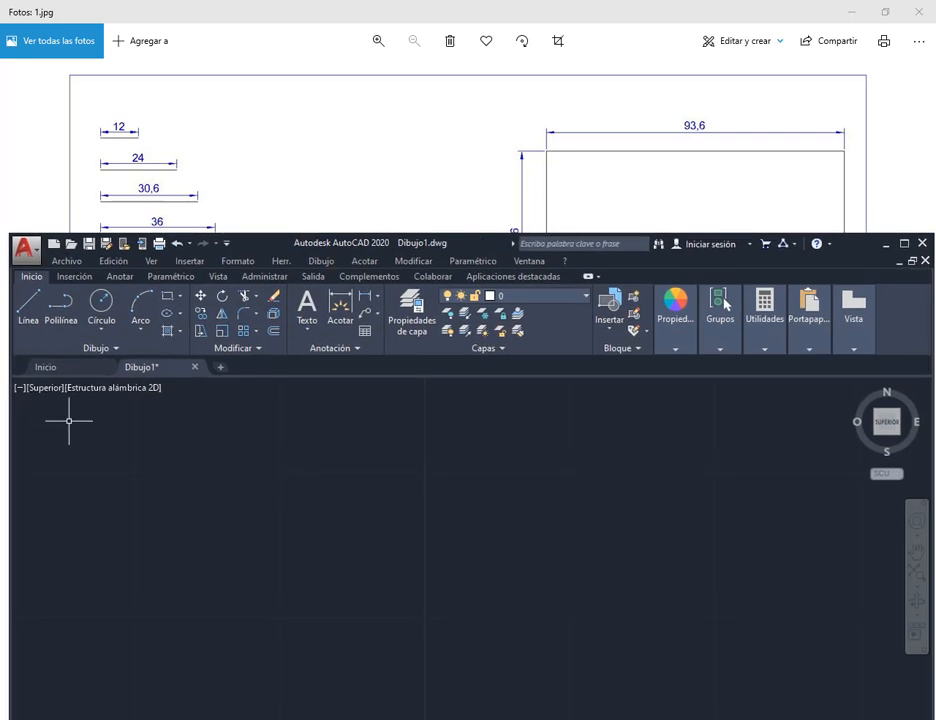
{"action": "left_click", "coordinate": [29, 305]}
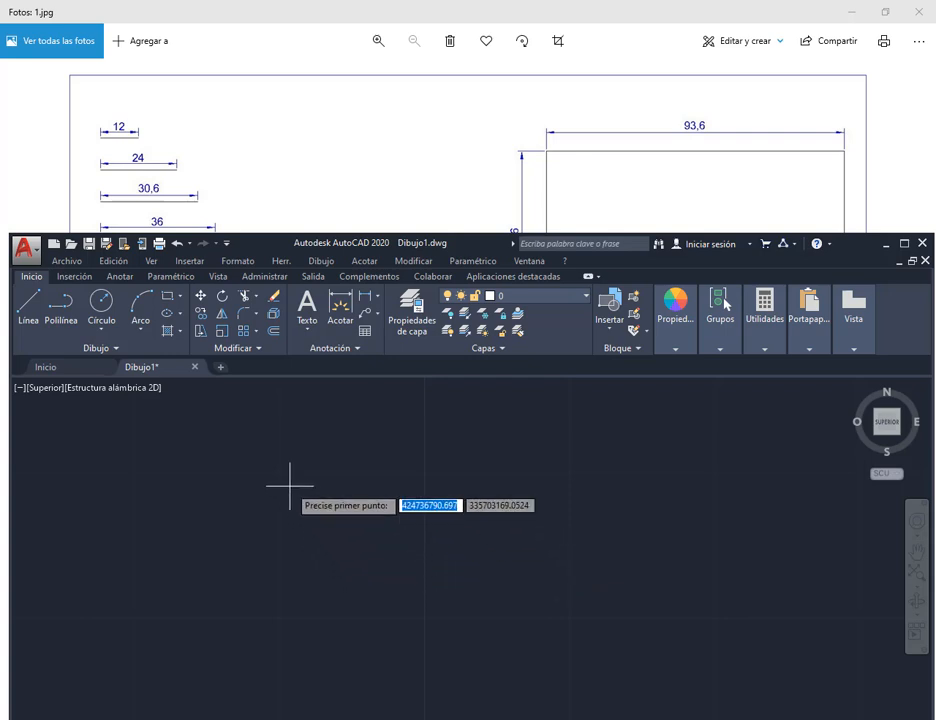
{"action": "left_click", "coordinate": [290, 486]}
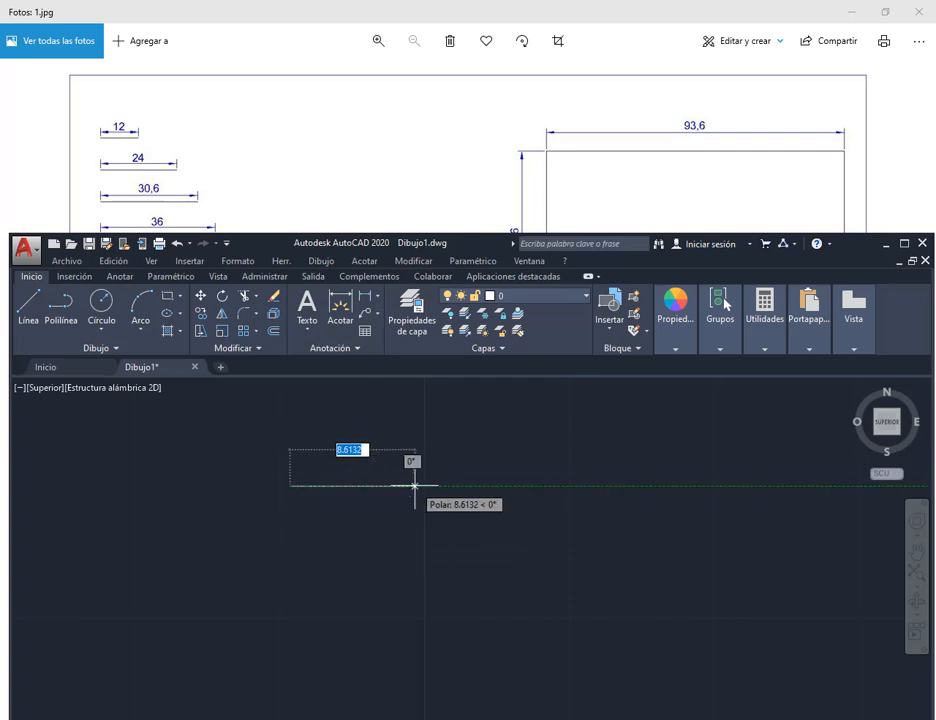
{"action": "type", "text": "12"}
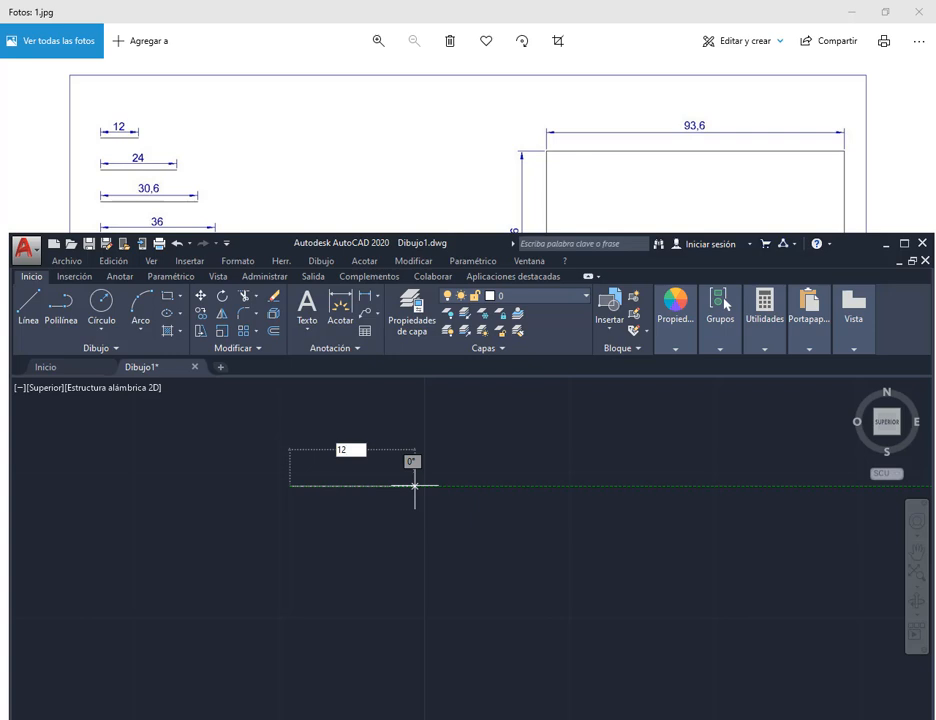
{"action": "key", "text": "Return"}
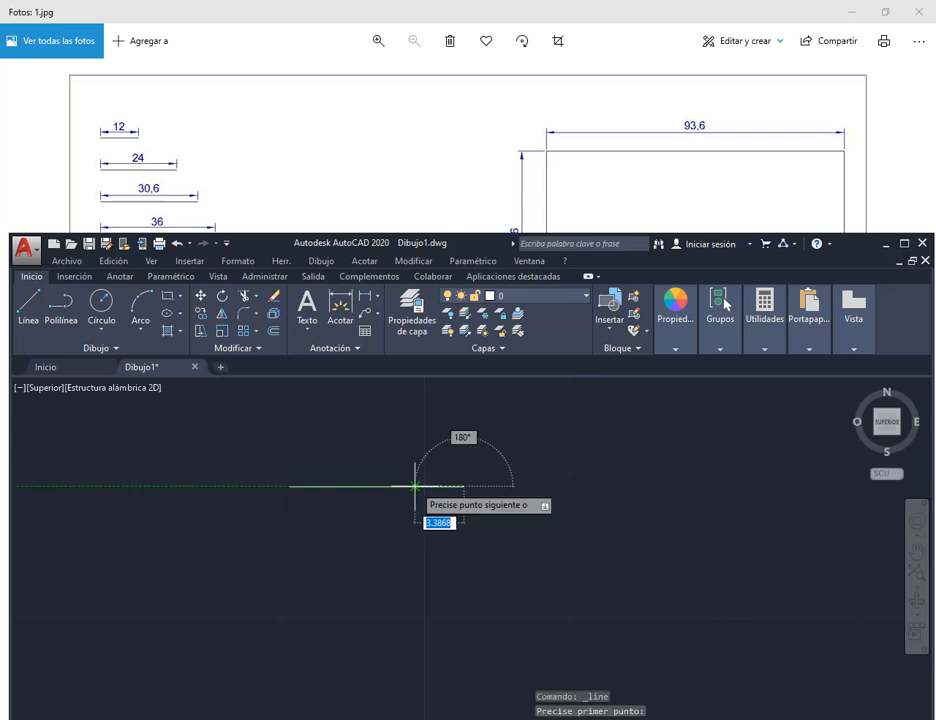
{"action": "key", "text": "Return"}
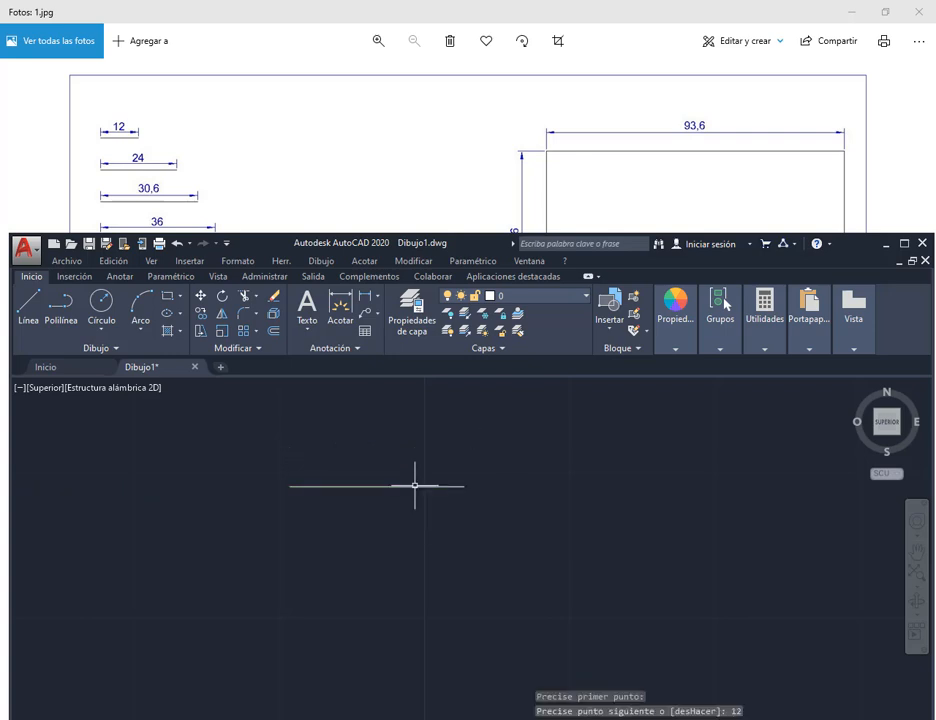
{"action": "left_click", "coordinate": [765, 352]}
{"action": "left_click", "coordinate": [703, 388]}
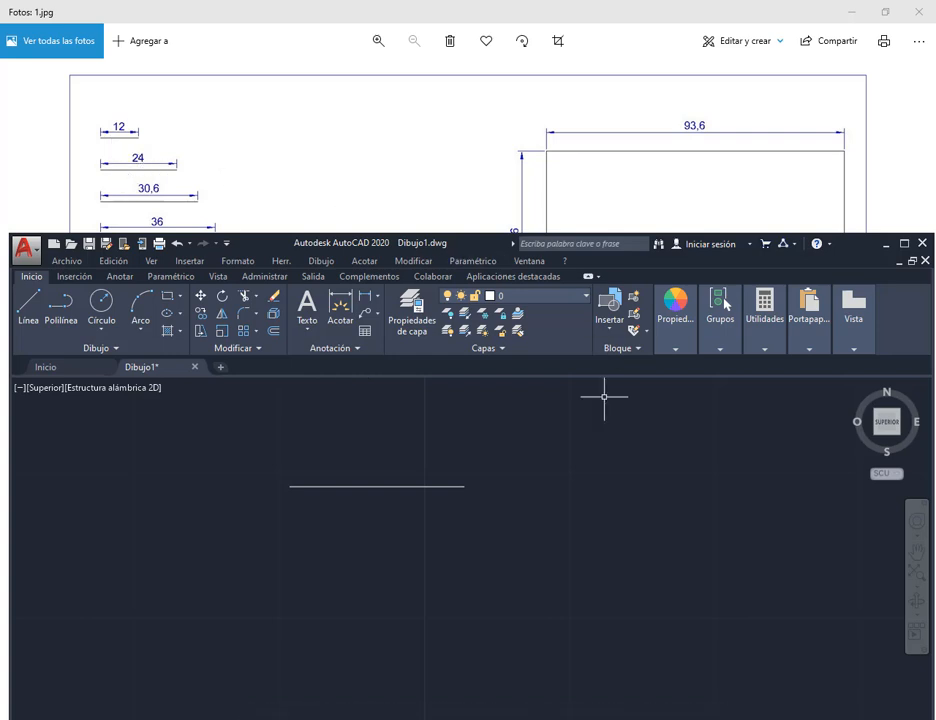
{"action": "left_click", "coordinate": [28, 300]}
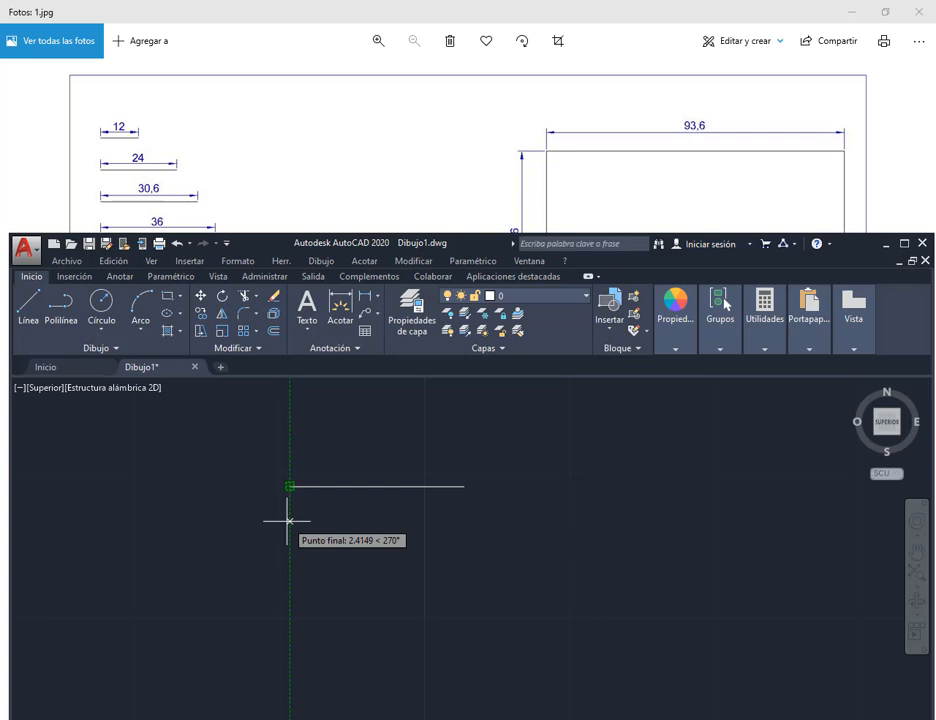
{"action": "type", "text": "15"}
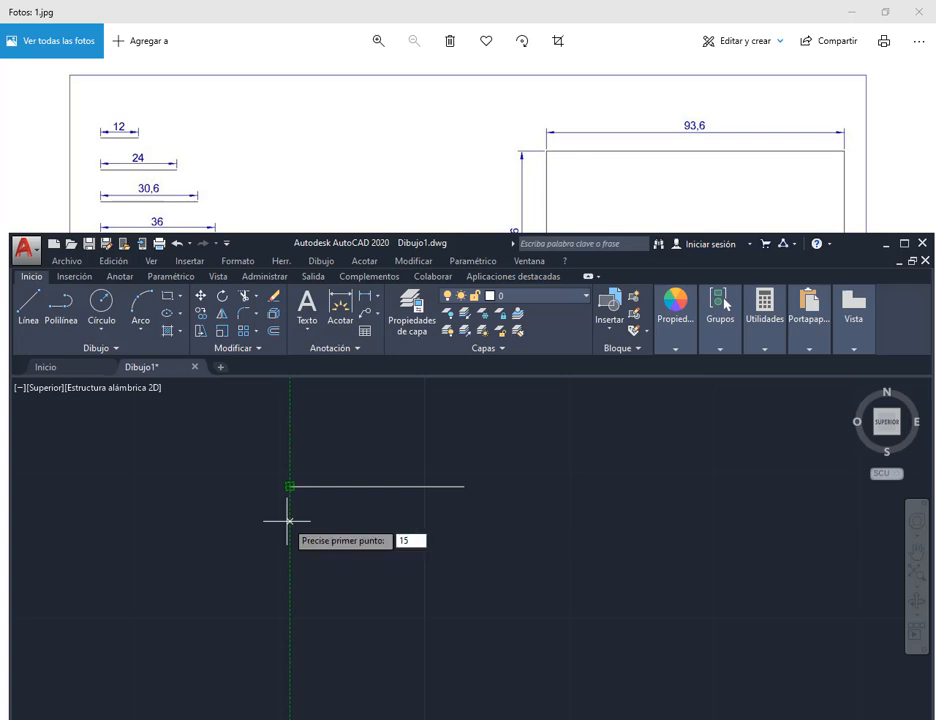
{"action": "key", "text": "Return"}
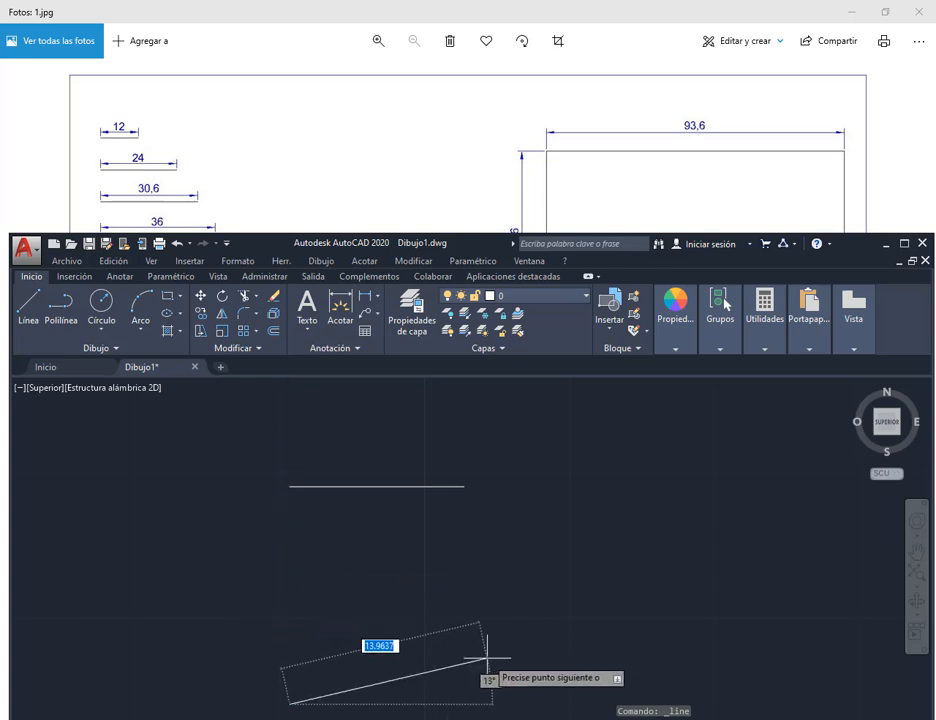
{"action": "key", "text": "Escape"}
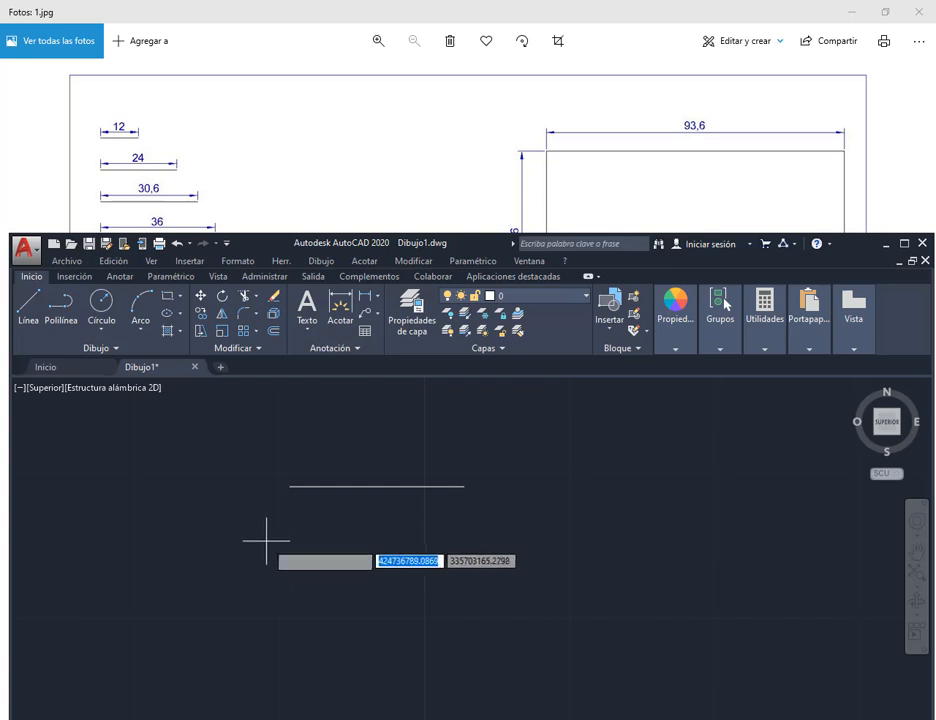
Step: Draw a 24-unit horizontal line starting 6 units directly below the left end of the 12-unit line
{"action": "left_click", "coordinate": [289, 487]}
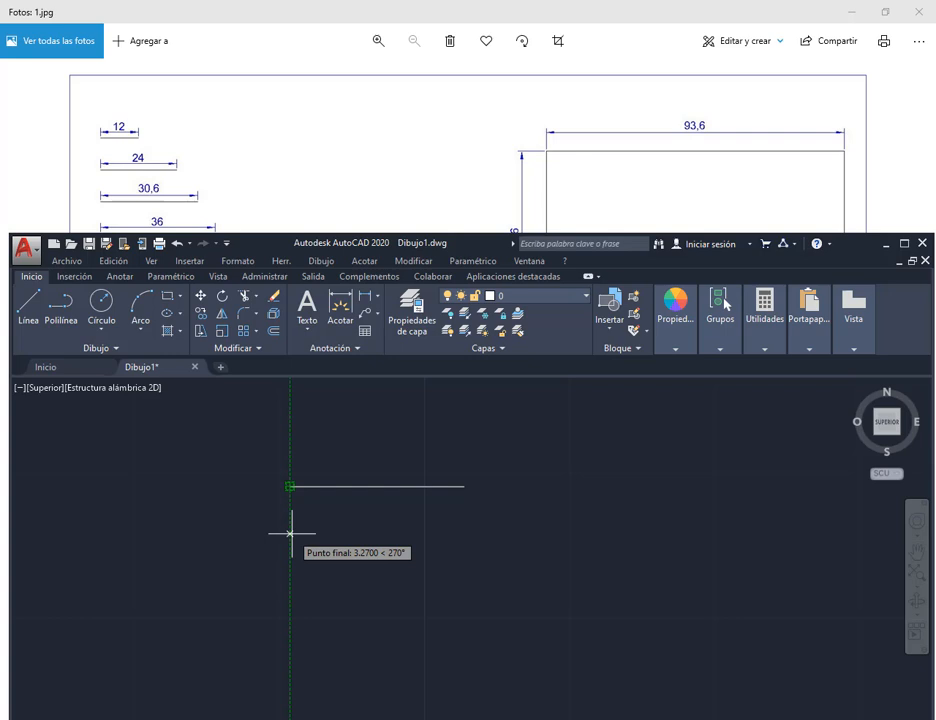
{"action": "type", "text": "6"}
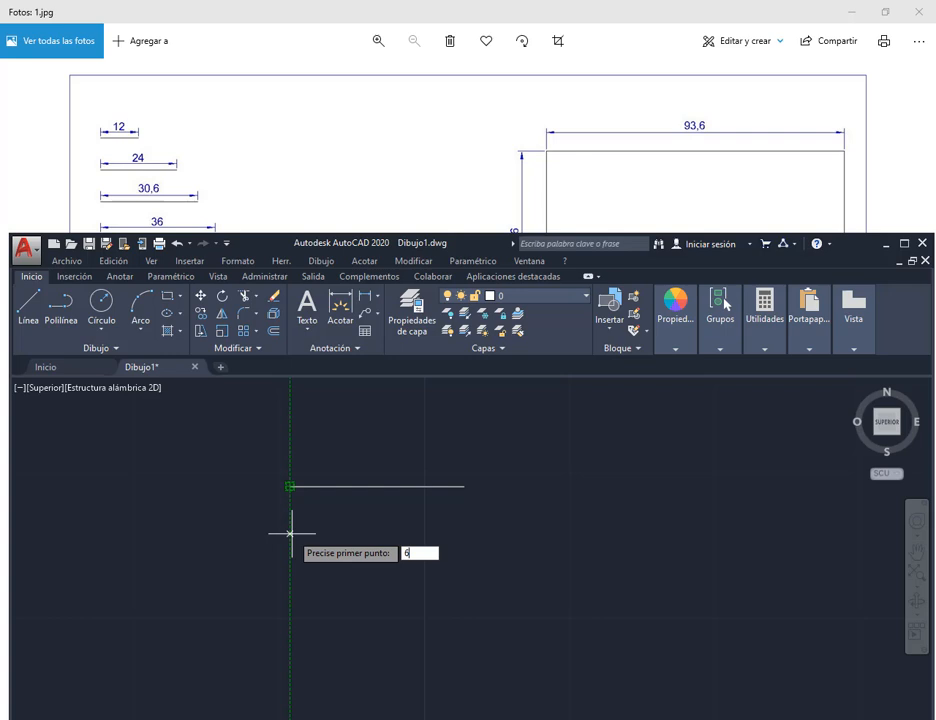
{"action": "key", "text": "Return"}
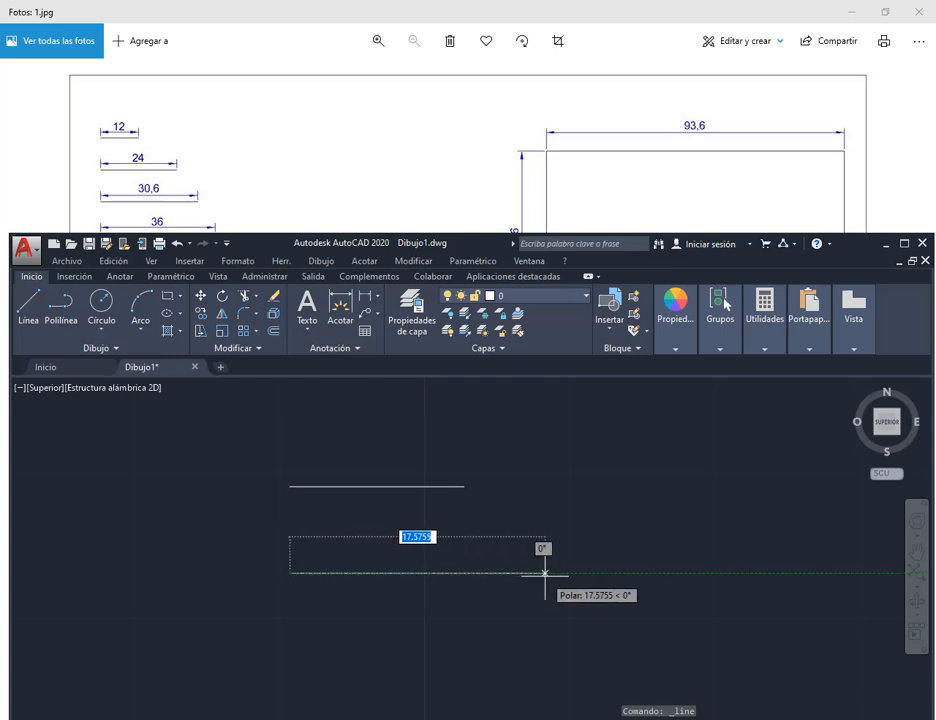
{"action": "type", "text": "24"}
{"action": "key", "text": "Return"}
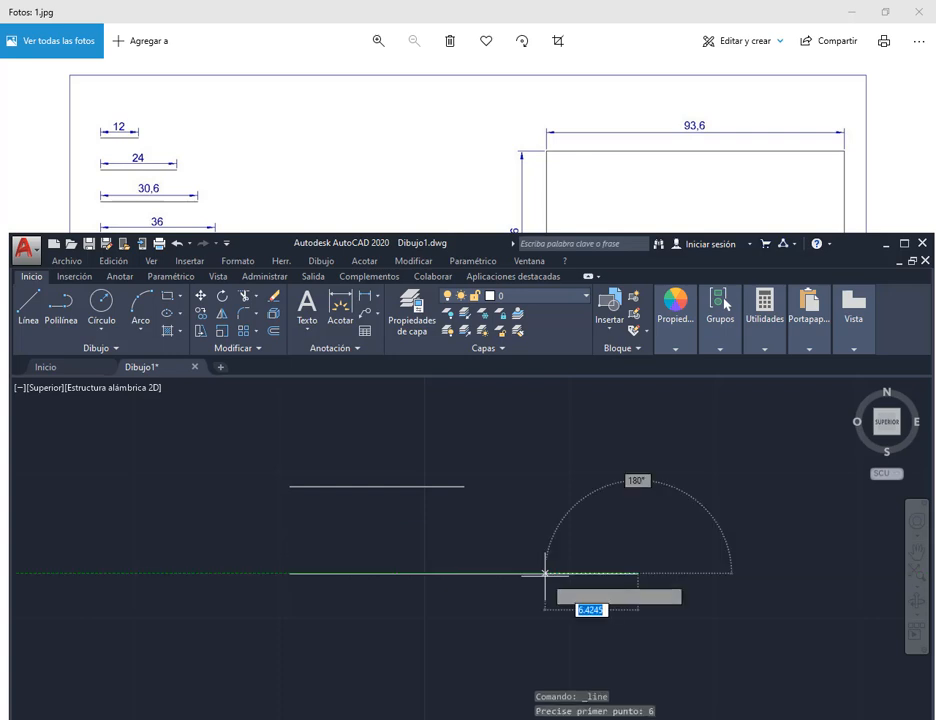
{"action": "key", "text": "Escape"}
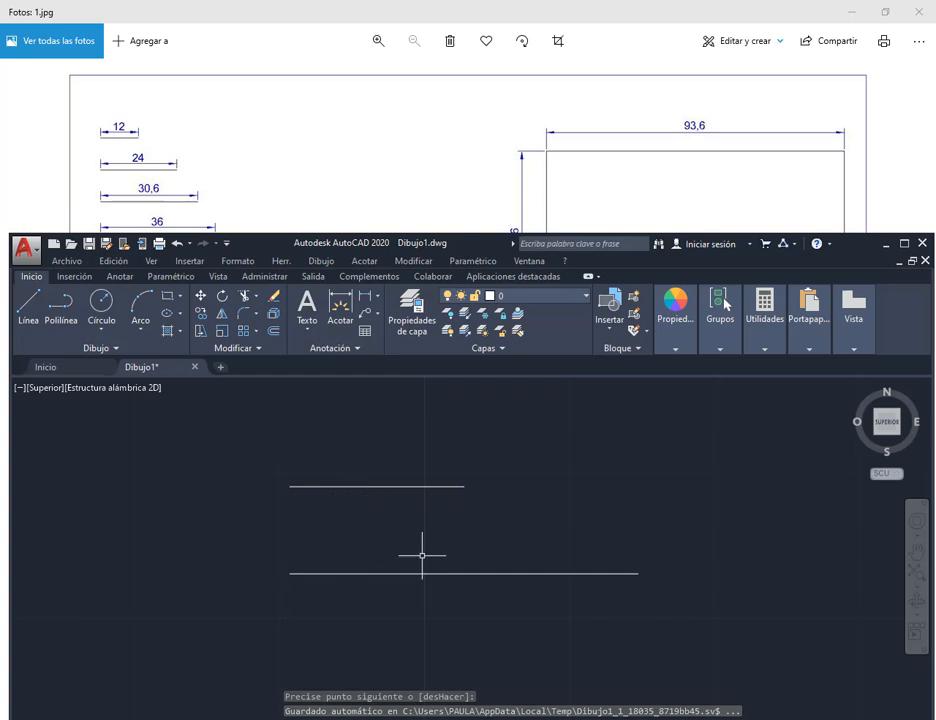
Step: Try drawing a line from 6 units below the 24-unit line's left end with the comma value 30,6, and delete the slanted line
{"action": "middle_click_drag", "start_coordinate": [538, 547], "coordinate": [536, 463]}
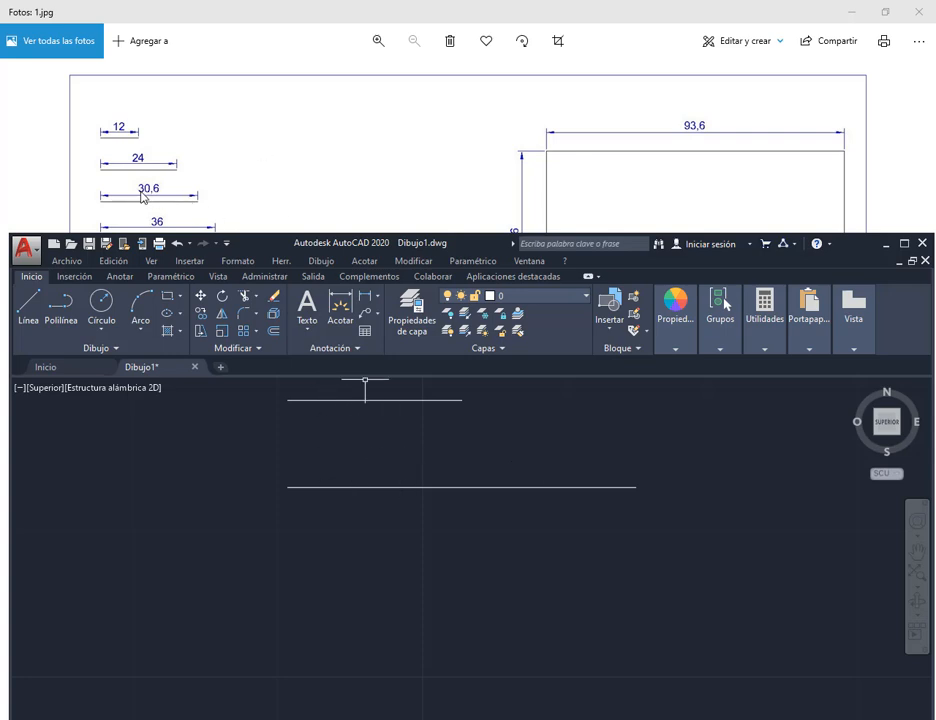
{"action": "left_click", "coordinate": [31, 310]}
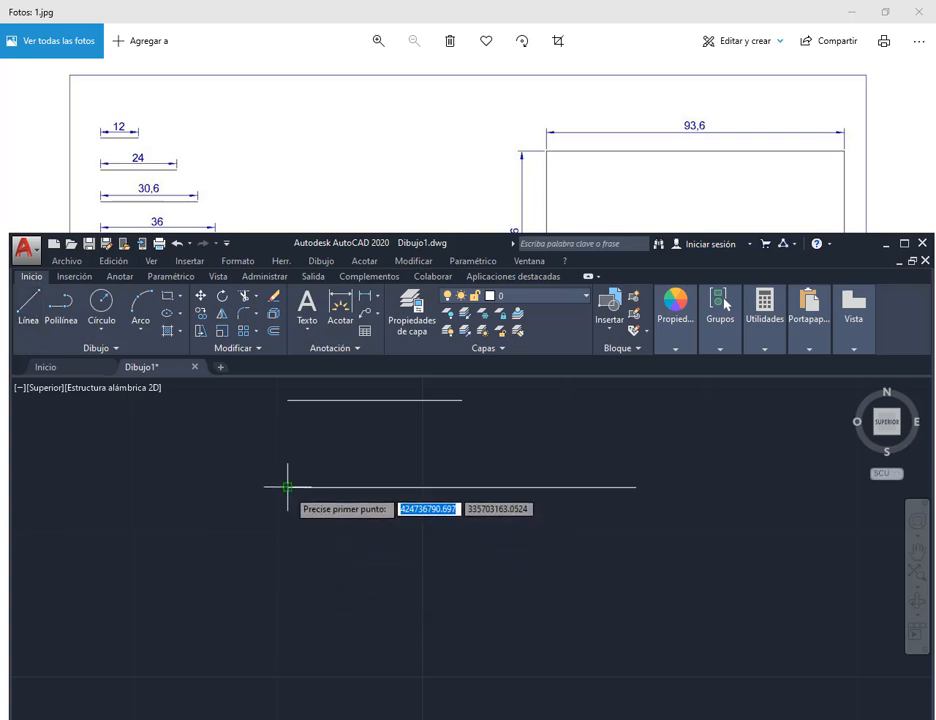
{"action": "left_click", "coordinate": [288, 487]}
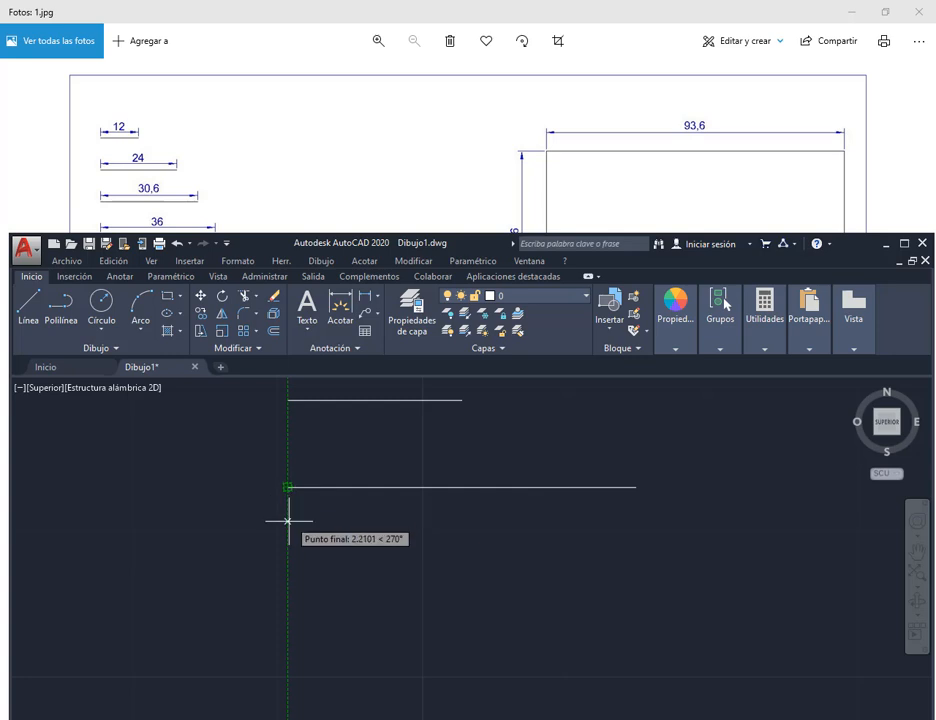
{"action": "type", "text": "6"}
{"action": "key", "text": "Return"}
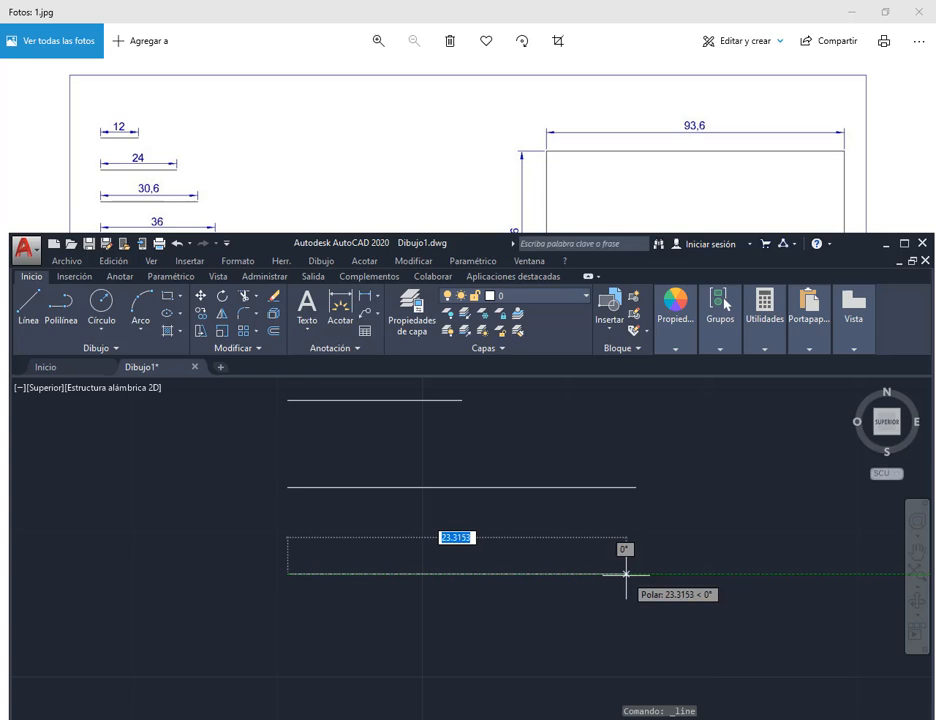
{"action": "type", "text": "30"}
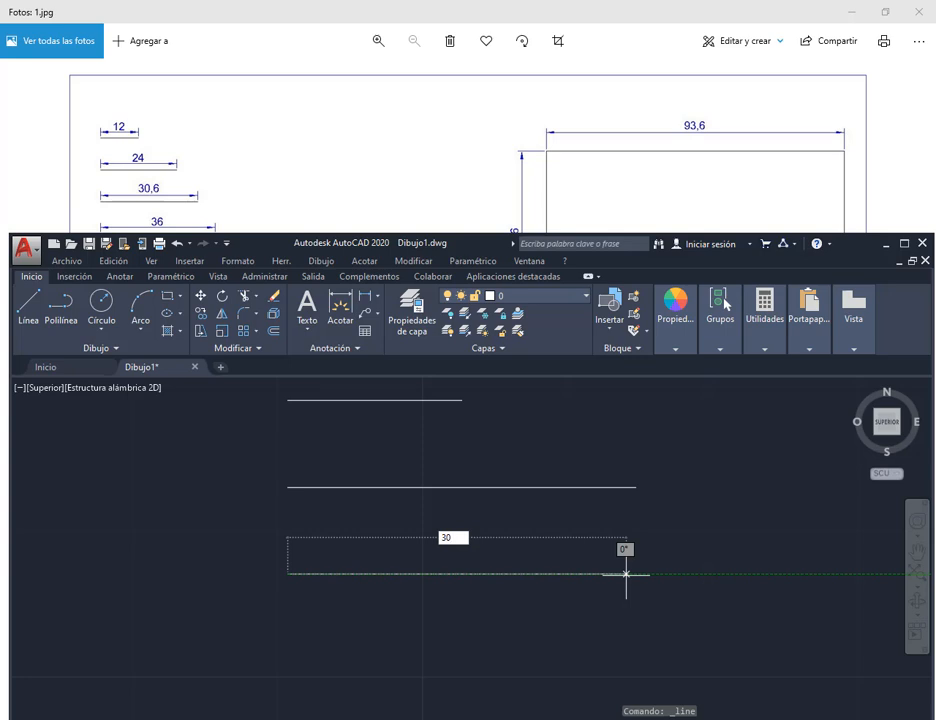
{"action": "type", "text": ",6"}
{"action": "key", "text": "Return"}
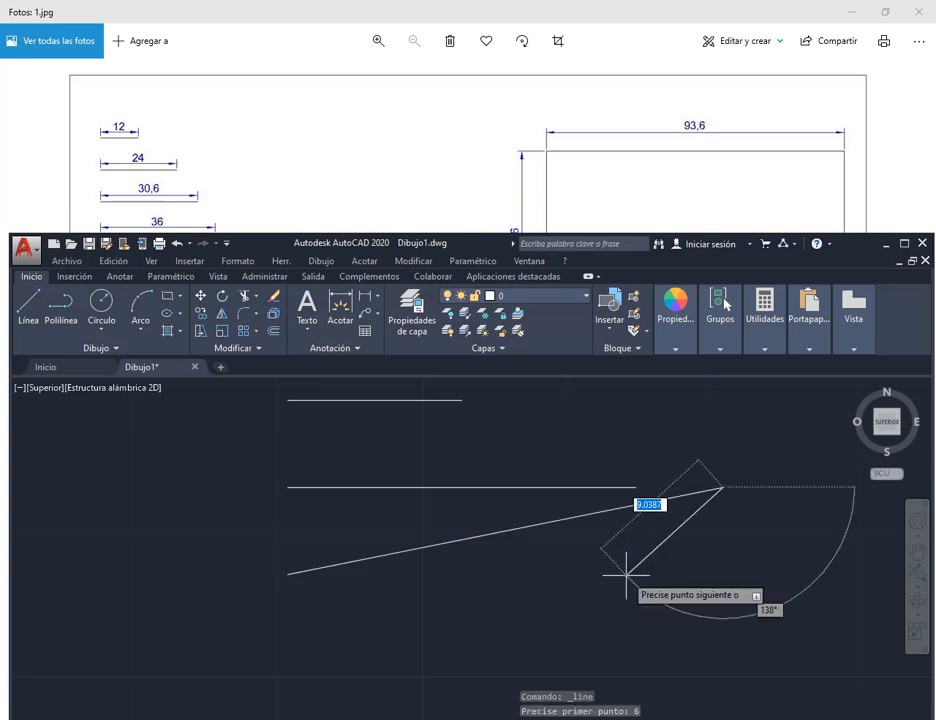
{"action": "key", "text": "Escape"}
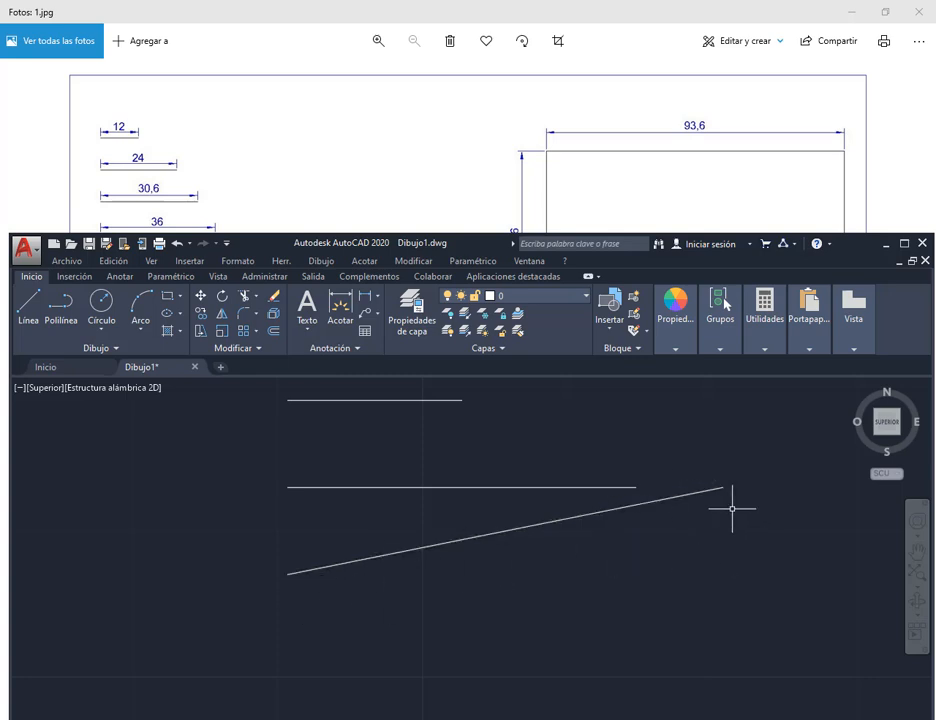
{"action": "left_click", "coordinate": [714, 490]}
{"action": "key", "text": "Delete"}
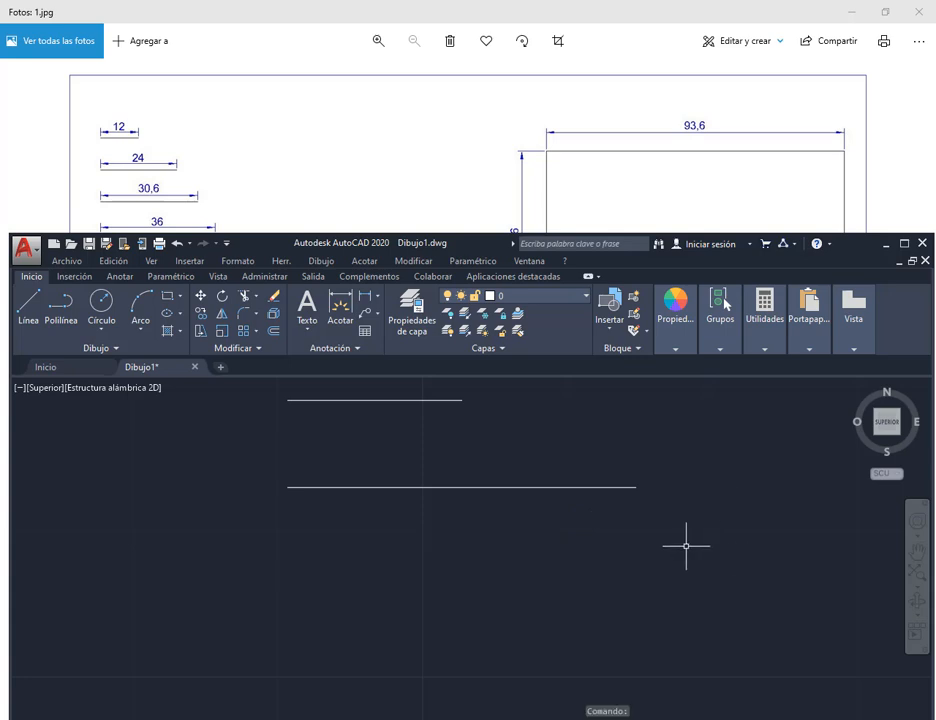
Step: Draw a horizontal line with length 30.6, using a decimal point, starting 6 units below the left end of the 24-unit line
{"action": "left_click", "coordinate": [25, 321]}
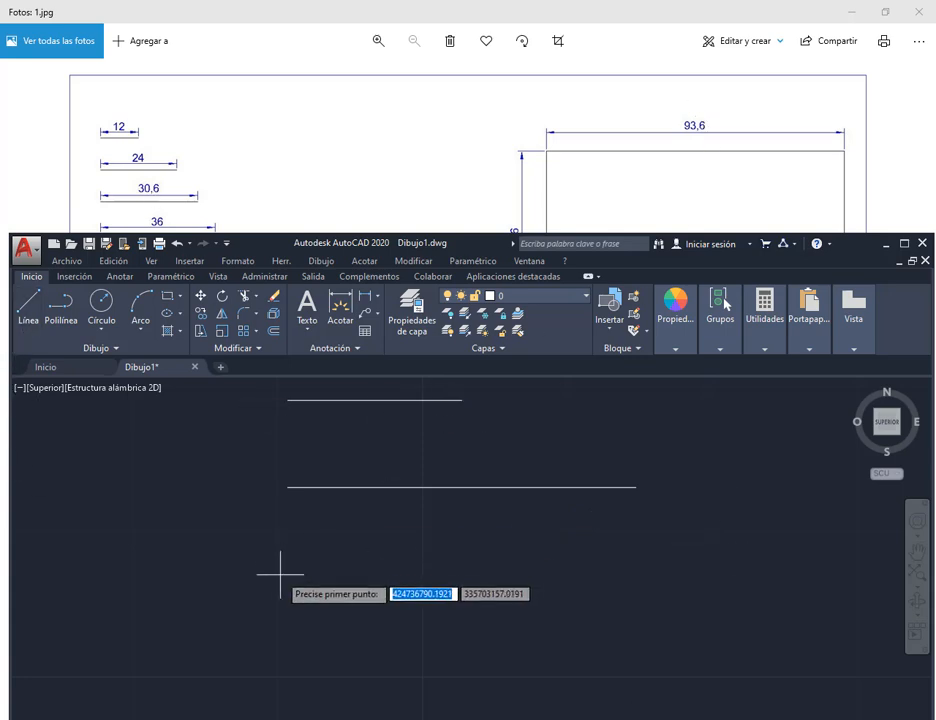
{"action": "left_click", "coordinate": [288, 487]}
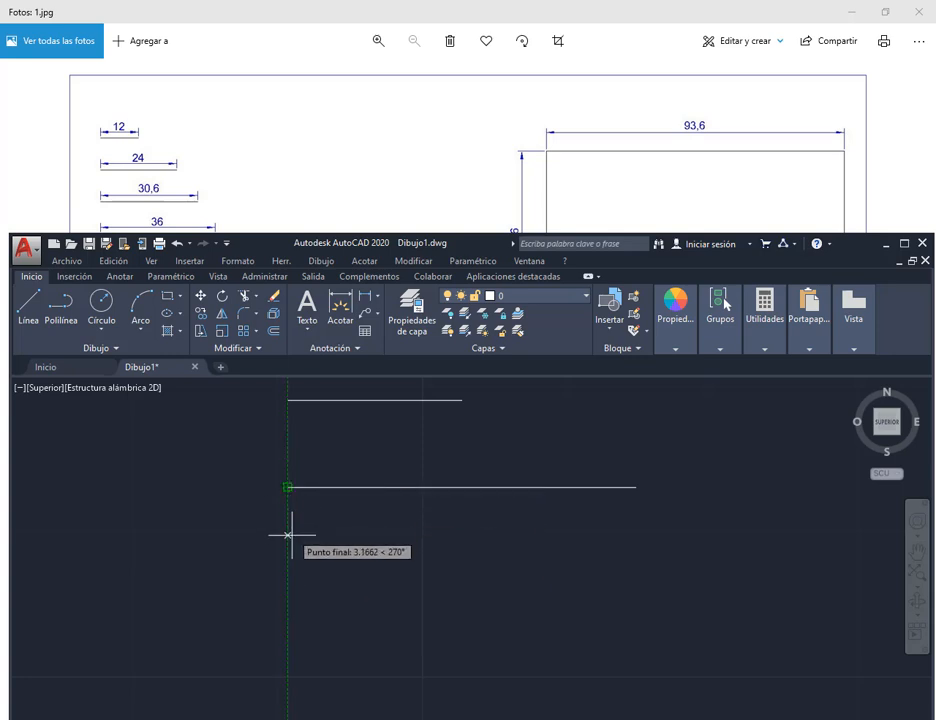
{"action": "type", "text": "6"}
{"action": "key", "text": "Return"}
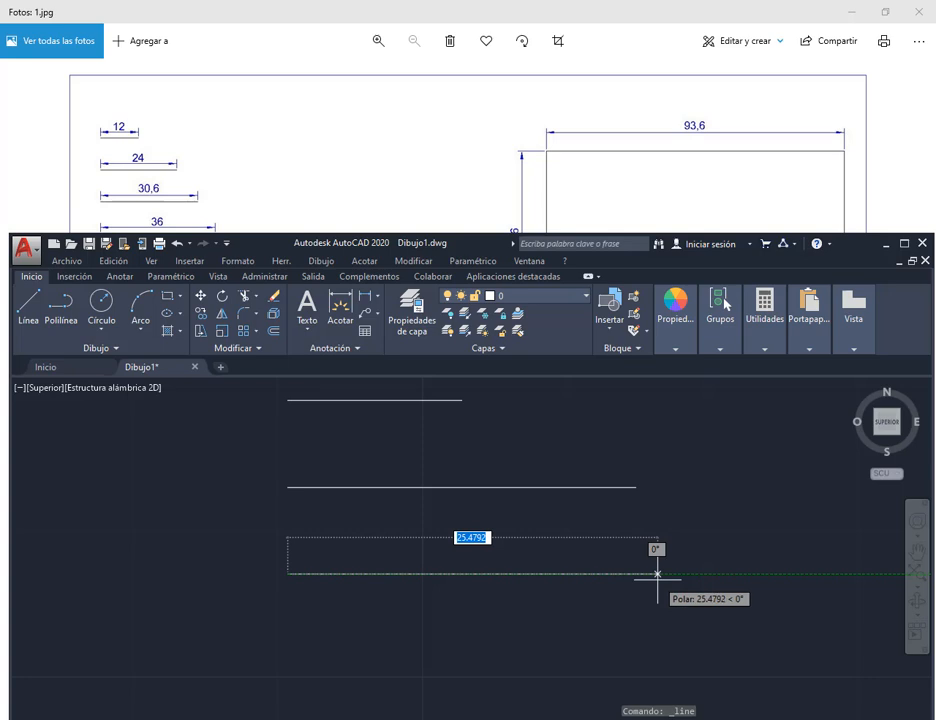
{"action": "type", "text": "30"}
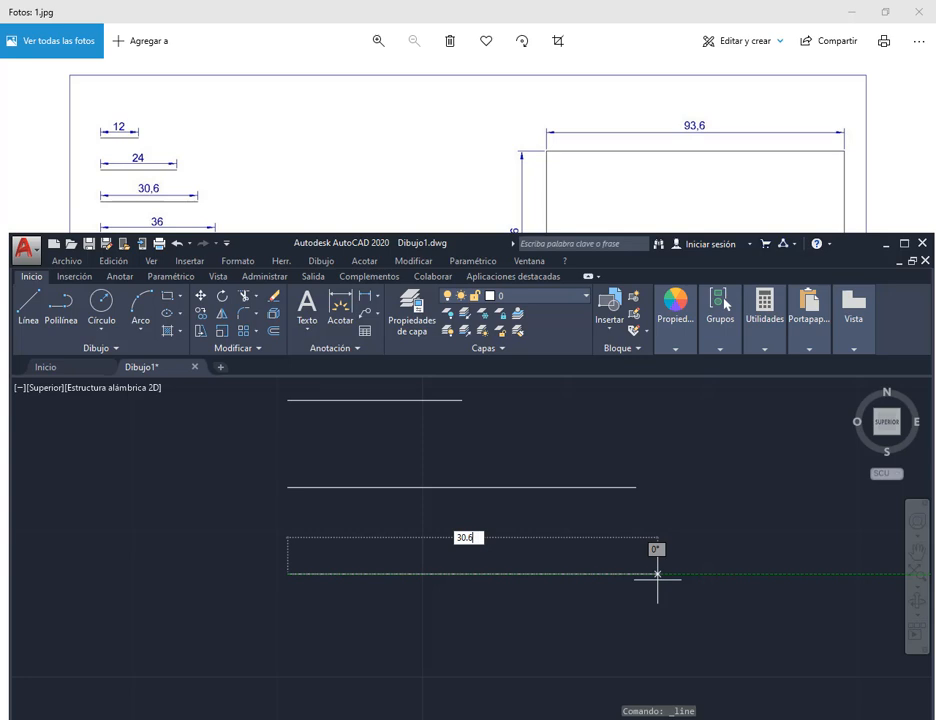
{"action": "type", "text": ".6"}
{"action": "key", "text": "Return"}
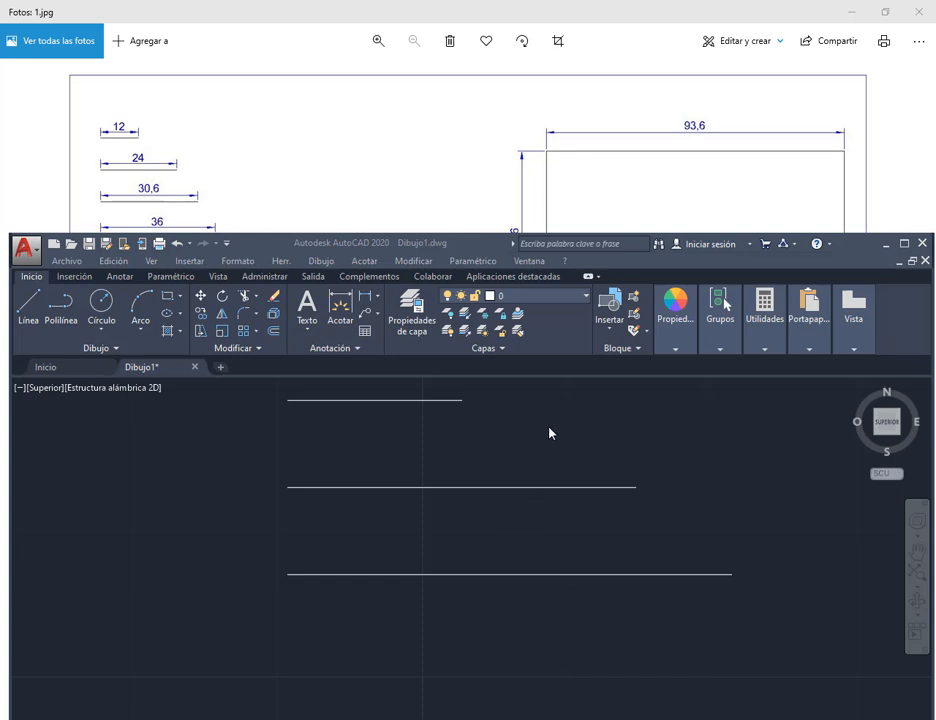
{"action": "left_click", "coordinate": [549, 433]}
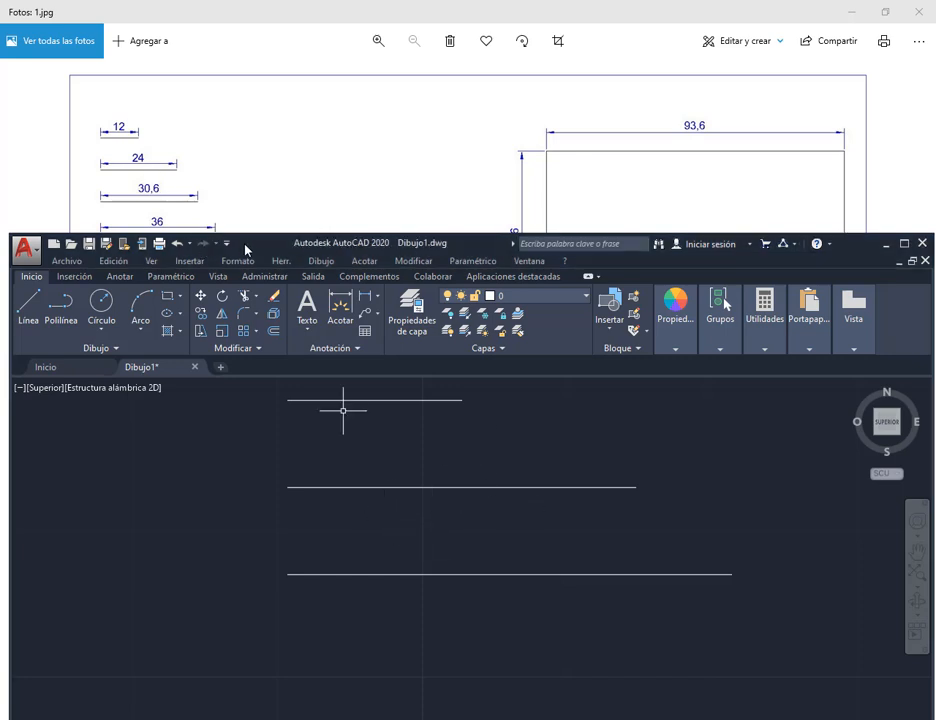
Step: Move the AutoCAD window down to read the exercise's next line lengths in 1.jpg, and move it back up over the image
{"action": "mouse_move", "coordinate": [247, 249]}
{"action": "left_mouse_down"}
{"action": "mouse_move", "coordinate": [252, 365]}
{"action": "mouse_move", "coordinate": [254, 343]}
{"action": "left_mouse_up"}
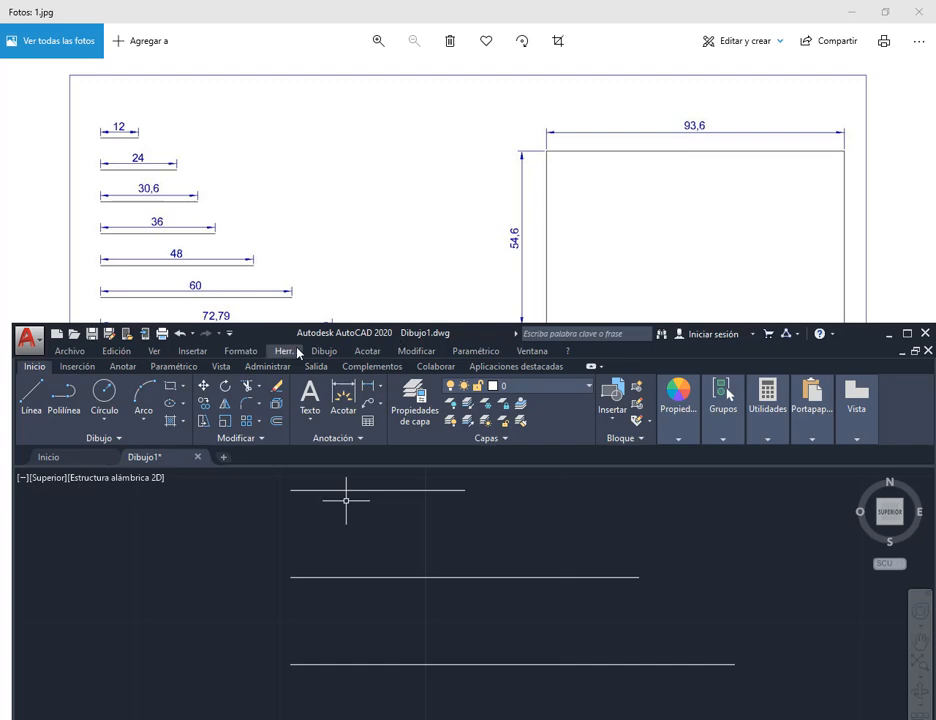
{"action": "mouse_move", "coordinate": [300, 334]}
{"action": "left_mouse_down"}
{"action": "mouse_move", "coordinate": [305, 378]}
{"action": "mouse_move", "coordinate": [453, 215]}
{"action": "mouse_move", "coordinate": [453, 113]}
{"action": "left_mouse_up"}
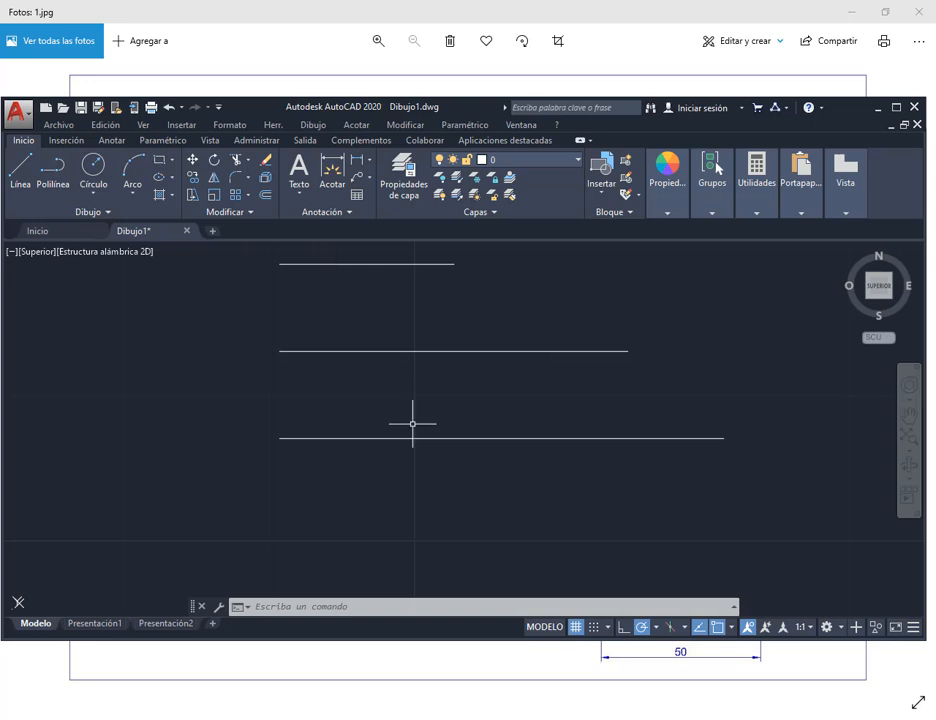
Step: Try a 6-unit vertical segment below the 30.6-unit line's left end with a connected freehand horizontal line, and delete the vertical segment
{"action": "scroll", "coordinate": [418, 440], "scroll_direction": "down", "scroll_amount": 2}
{"action": "middle_click_drag", "start_coordinate": [449, 485], "coordinate": [428, 386]}
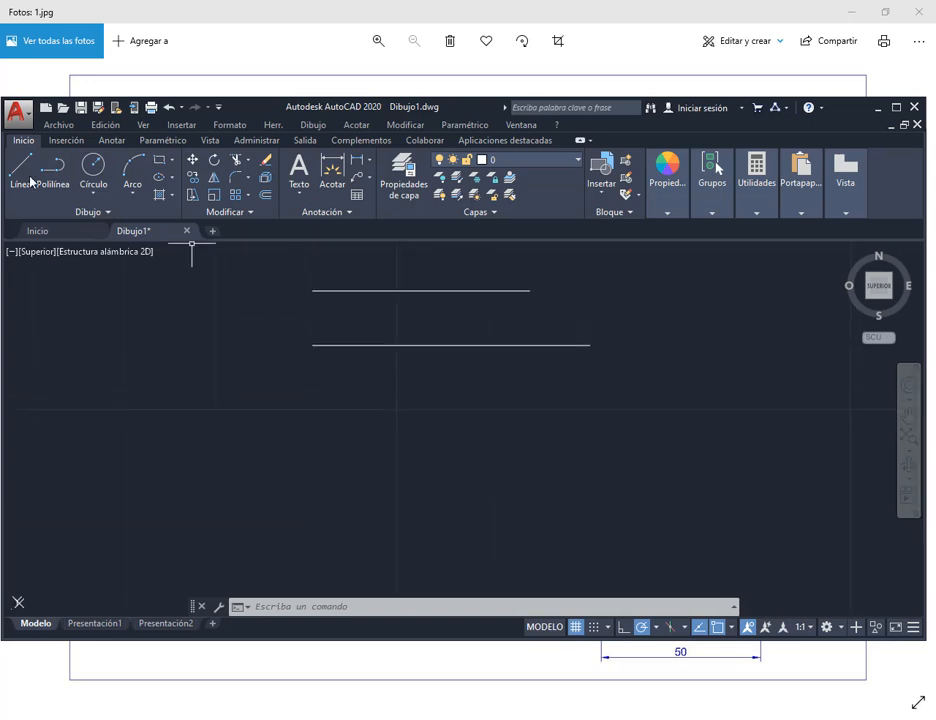
{"action": "middle_click_drag", "start_coordinate": [268, 347], "coordinate": [274, 375]}
{"action": "left_click", "coordinate": [20, 173]}
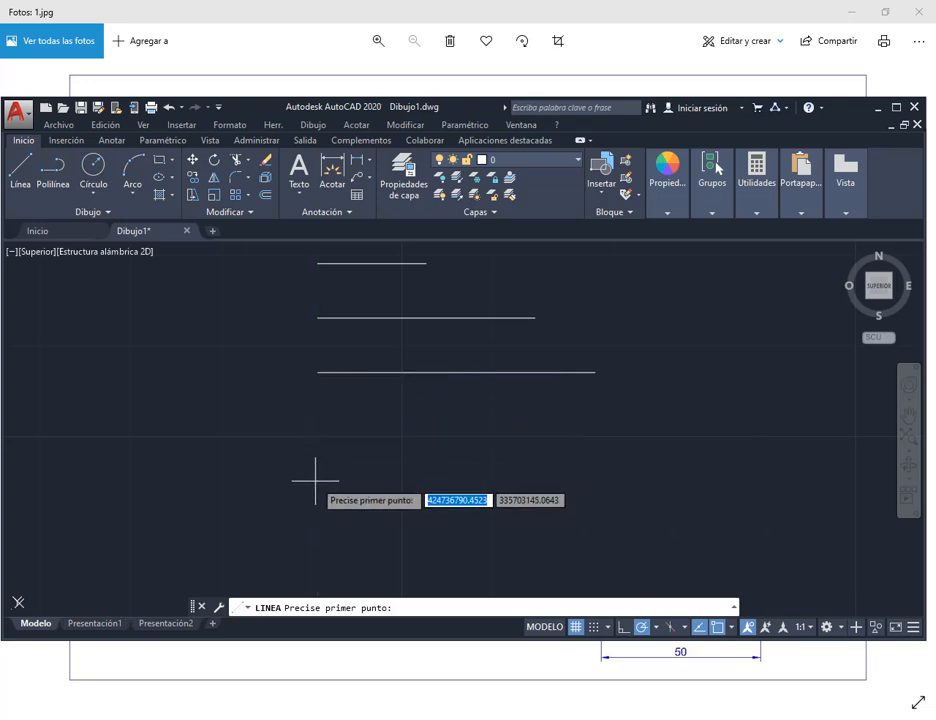
{"action": "left_click", "coordinate": [317, 373]}
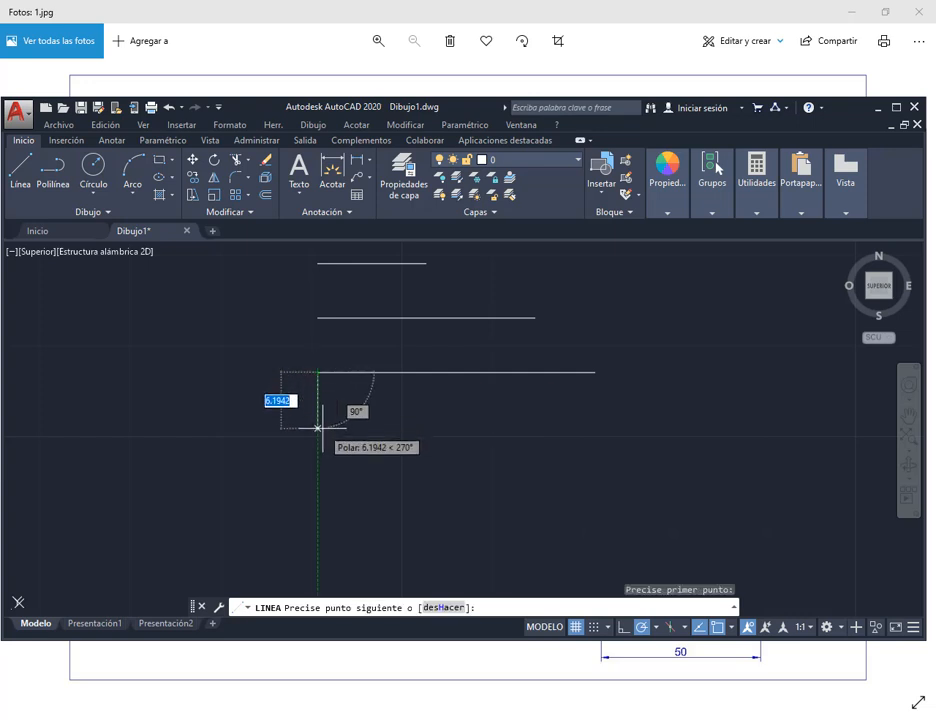
{"action": "type", "text": "6"}
{"action": "key", "text": "Return"}
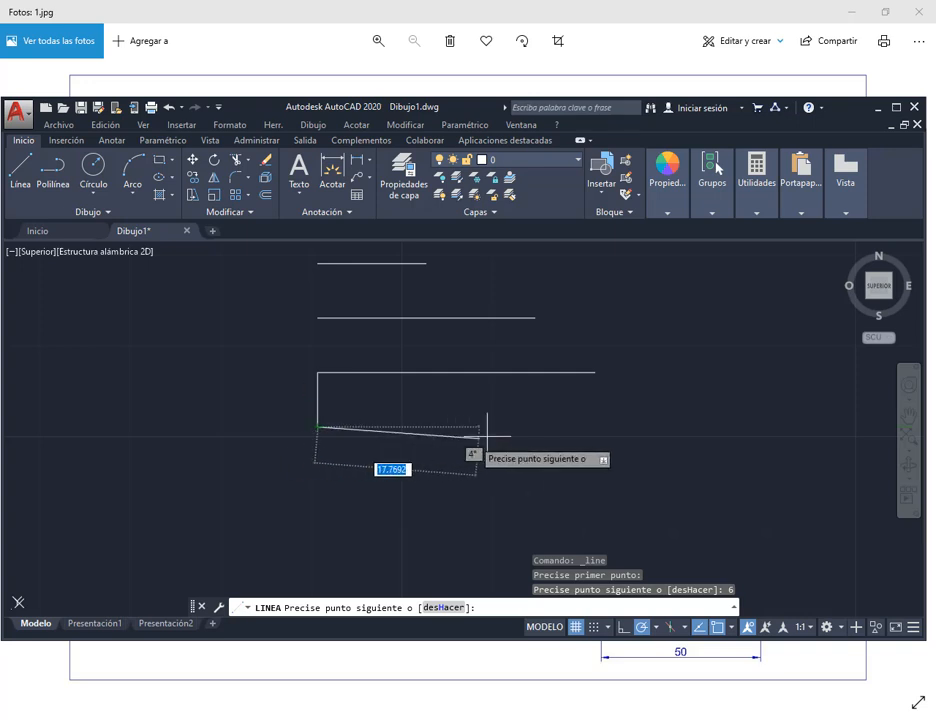
{"action": "left_click", "coordinate": [704, 427]}
{"action": "key", "text": "Escape"}
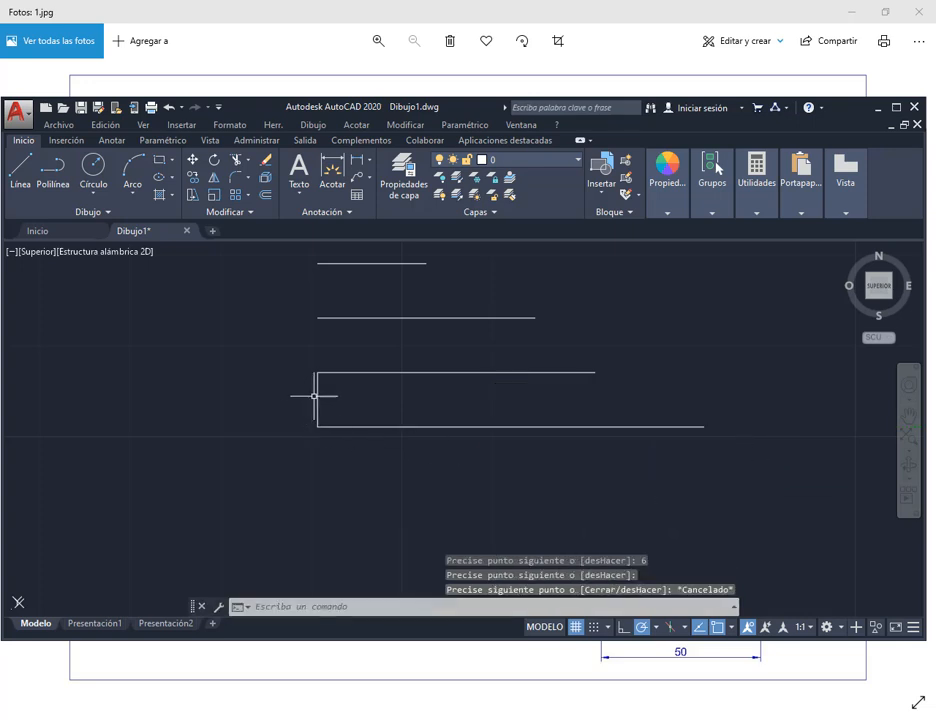
{"action": "left_click", "coordinate": [317, 398]}
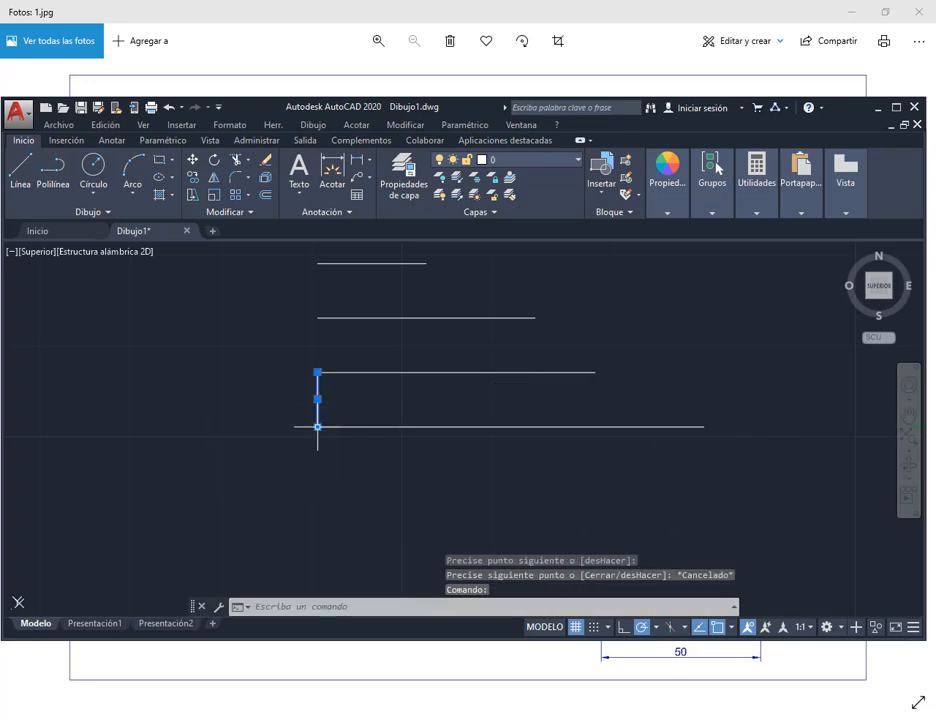
{"action": "key", "text": "Delete"}
Step: Check the full exercise in 1.jpg and draw its 36-unit horizontal line in AutoCAD, starting 6 units below the 30.6-unit line's left end
{"action": "key", "text": "alt+Tab"}
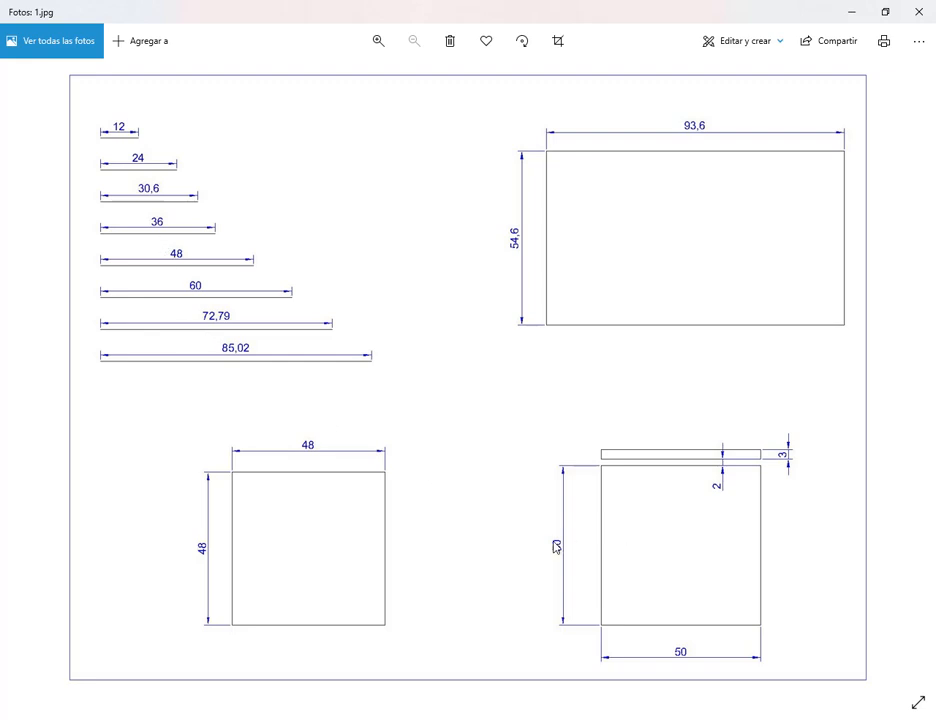
{"action": "key", "text": "alt+Tab"}
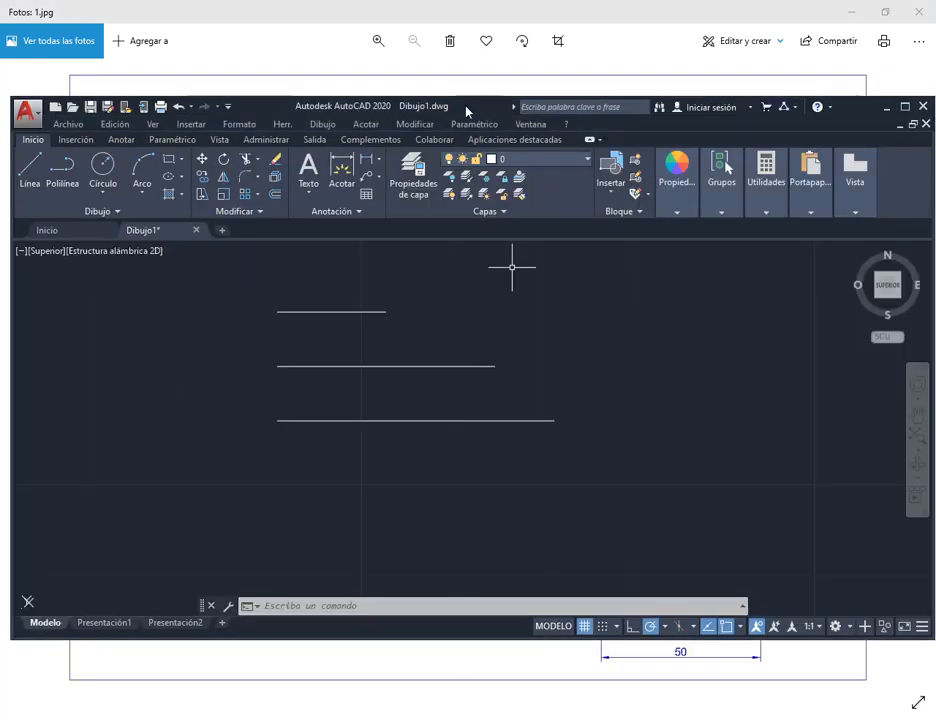
{"action": "mouse_move", "coordinate": [466, 109]}
{"action": "left_mouse_down"}
{"action": "mouse_move", "coordinate": [505, 238]}
{"action": "mouse_move", "coordinate": [500, 290]}
{"action": "mouse_move", "coordinate": [472, 87]}
{"action": "left_mouse_up"}
{"action": "left_click", "coordinate": [20, 140]}
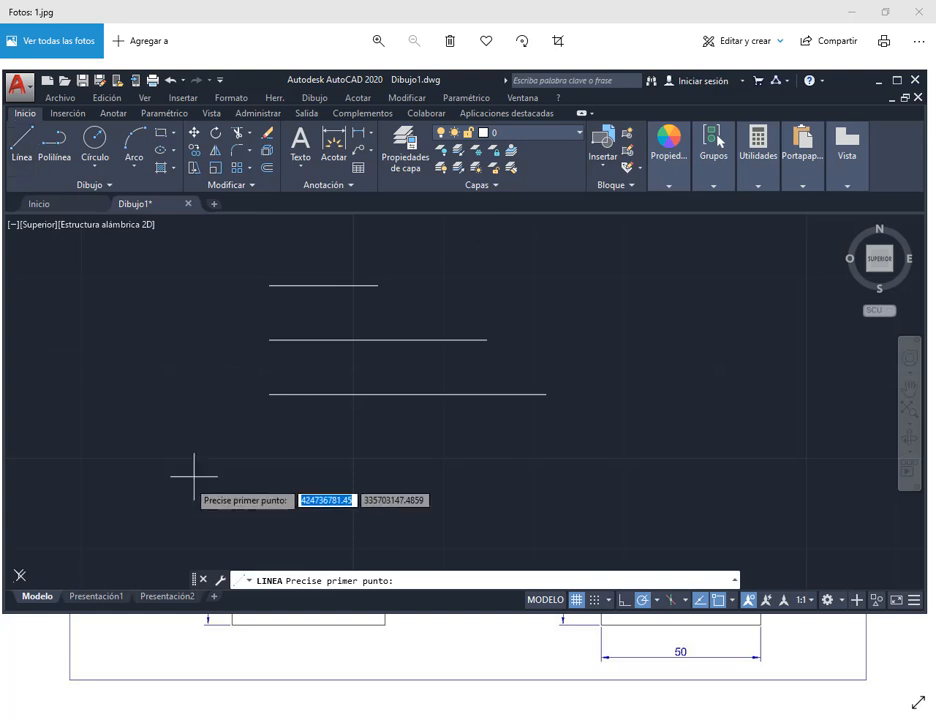
{"action": "left_click", "coordinate": [269, 394]}
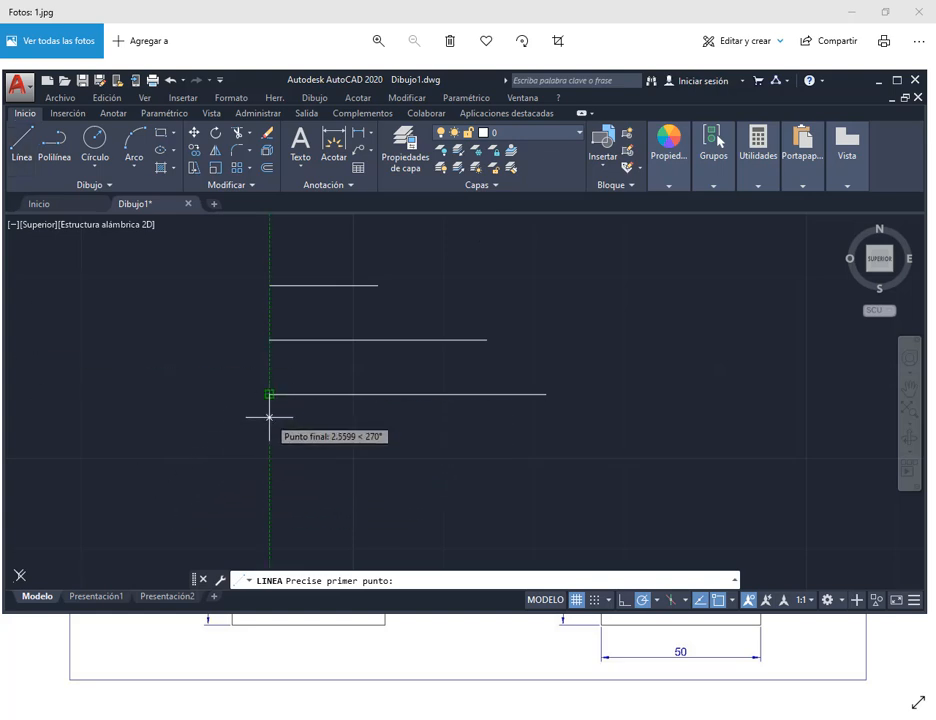
{"action": "type", "text": "6"}
{"action": "key", "text": "Return"}
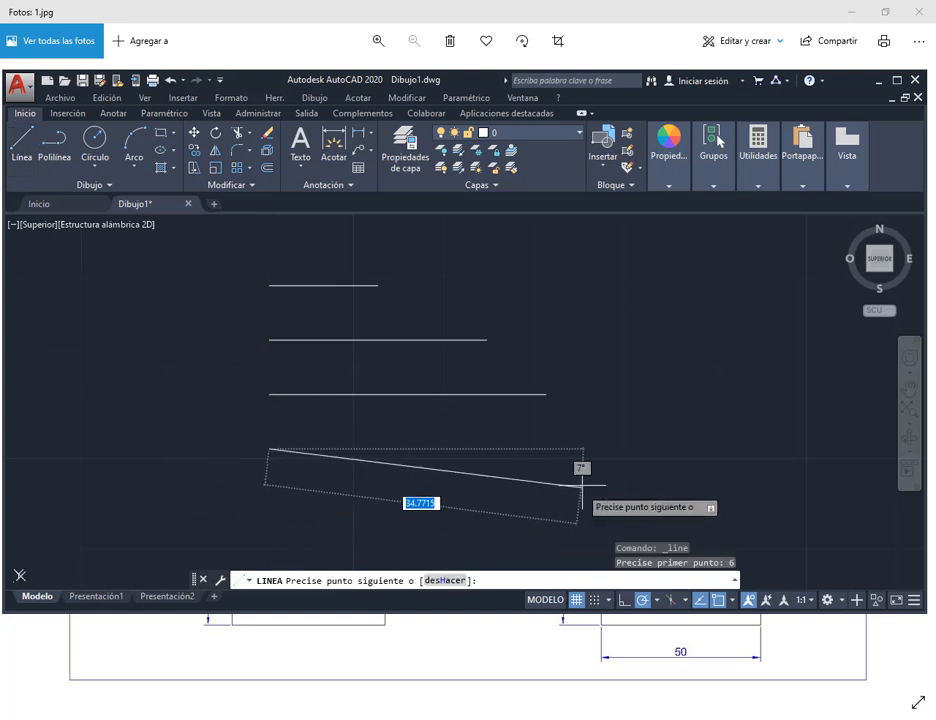
{"action": "type", "text": "3"}
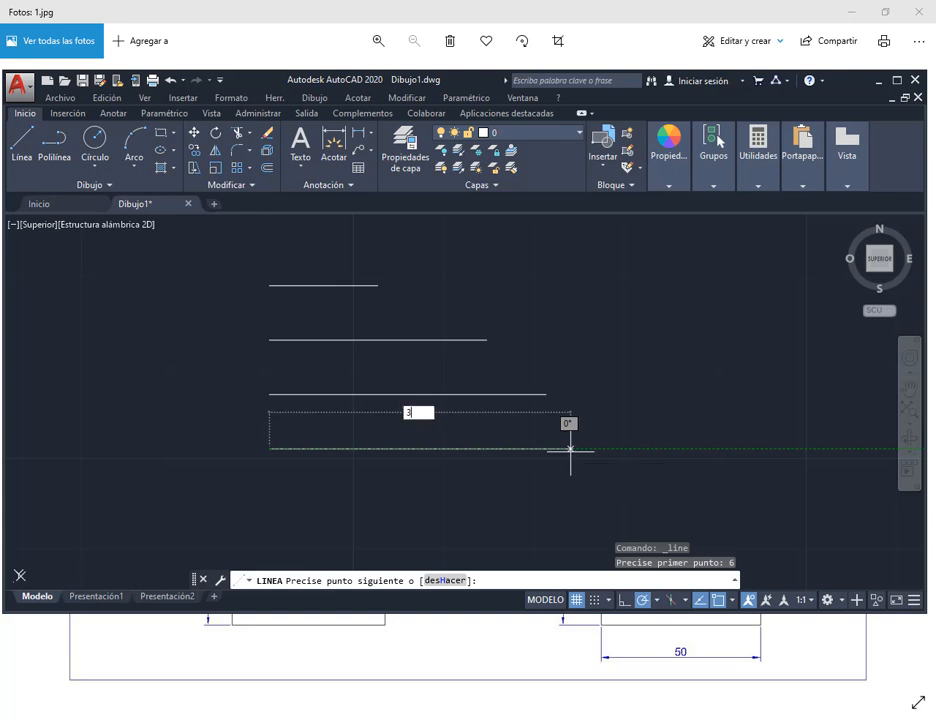
{"action": "type", "text": "6"}
{"action": "key", "text": "Return"}
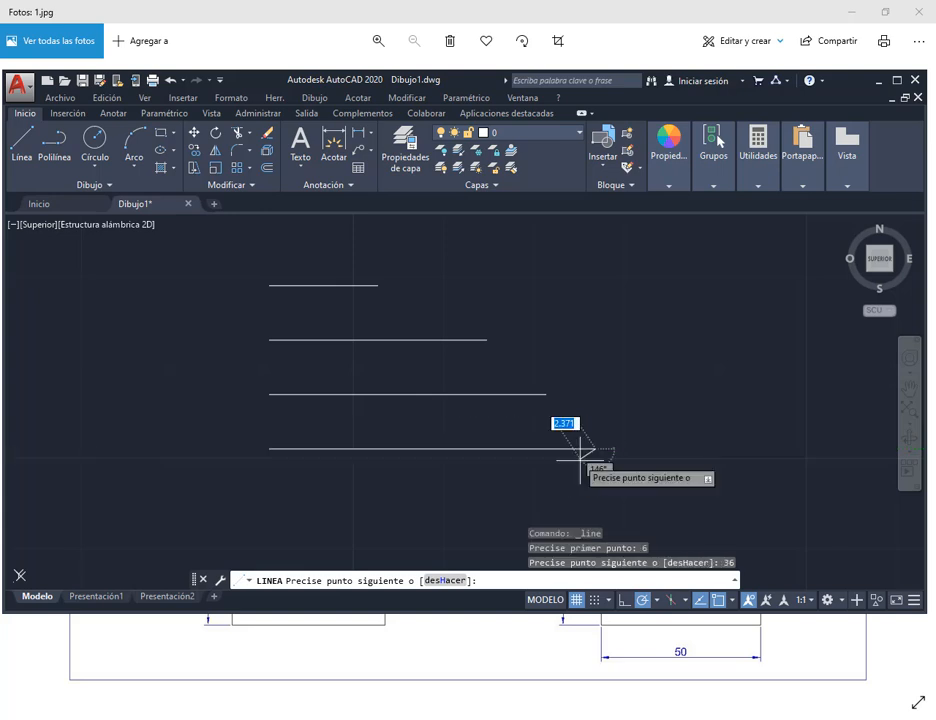
{"action": "key", "text": "Return"}
{"action": "middle_click_drag", "start_coordinate": [539, 461], "coordinate": [501, 378]}
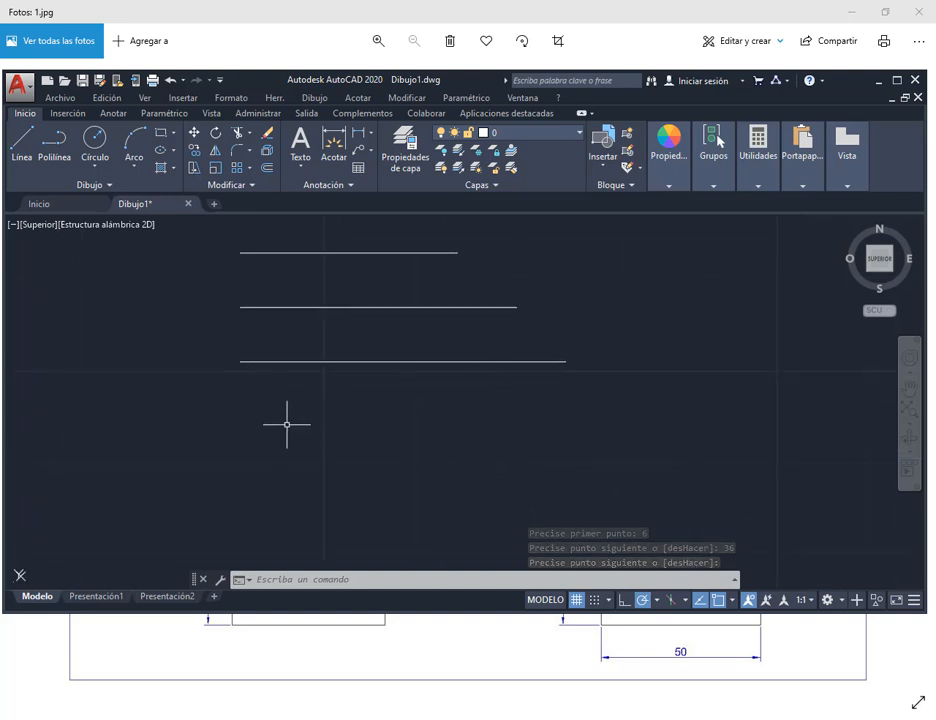
Step: Draw a 48-unit horizontal line starting 6 units below the left end of the 36-unit line
{"action": "key", "text": "Return"}
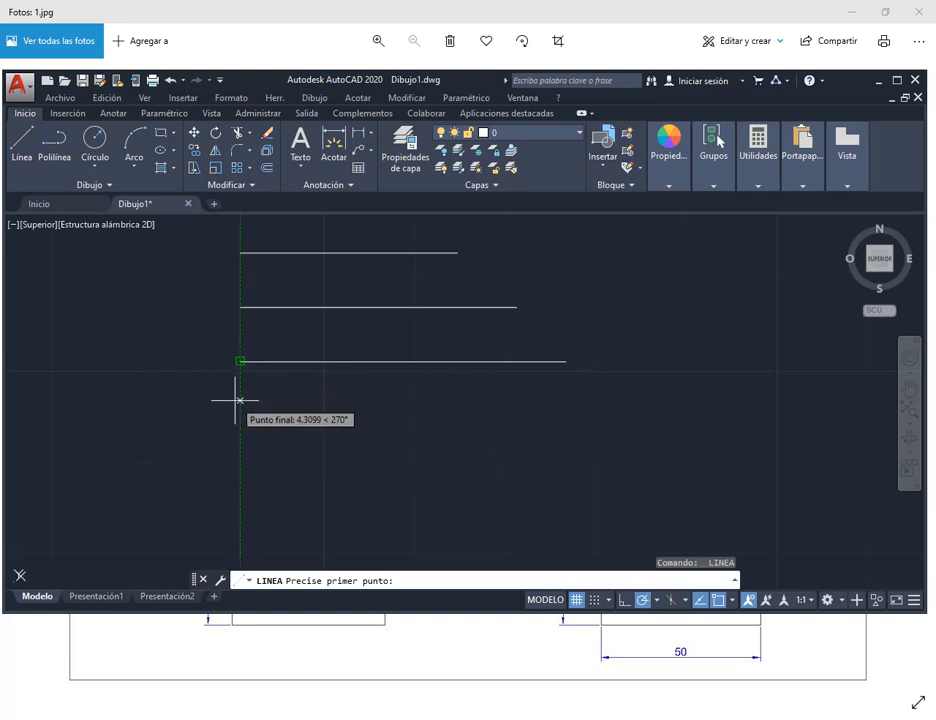
{"action": "type", "text": "6"}
{"action": "key", "text": "Return"}
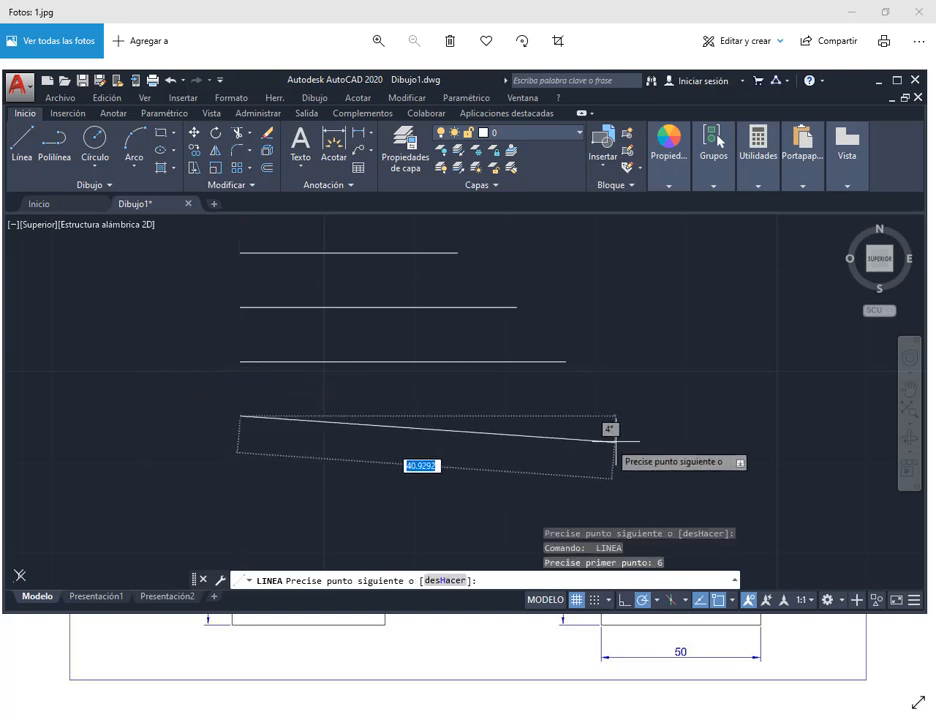
{"action": "type", "text": "4"}
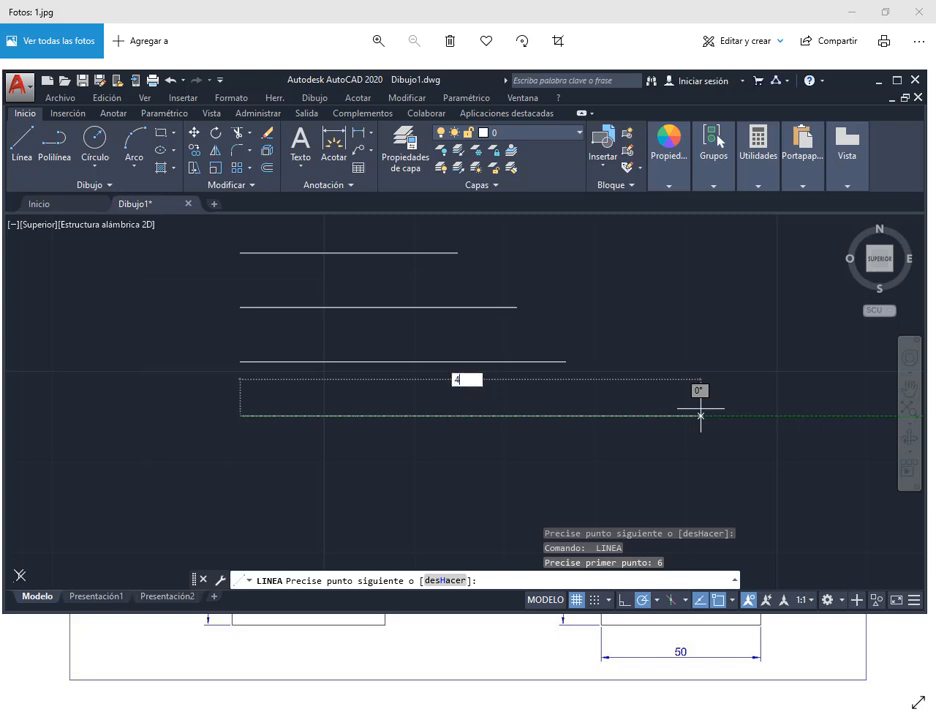
{"action": "type", "text": "8"}
{"action": "key", "text": "Return"}
{"action": "key", "text": "Return"}
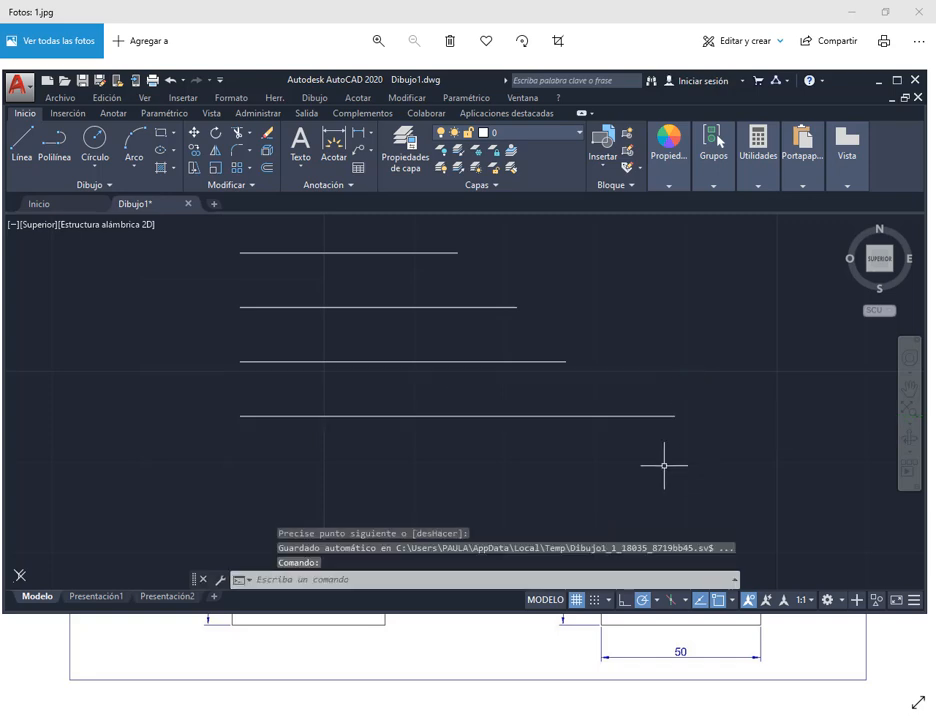
Step: Draw a 60-unit horizontal line starting 6 units below the left end of the 48-unit line
{"action": "mouse_move", "coordinate": [247, 82]}
{"action": "left_mouse_down"}
{"action": "mouse_move", "coordinate": [393, 82]}
{"action": "mouse_move", "coordinate": [539, 47]}
{"action": "mouse_move", "coordinate": [553, 62]}
{"action": "mouse_move", "coordinate": [407, 54]}
{"action": "mouse_move", "coordinate": [238, 79]}
{"action": "left_mouse_up"}
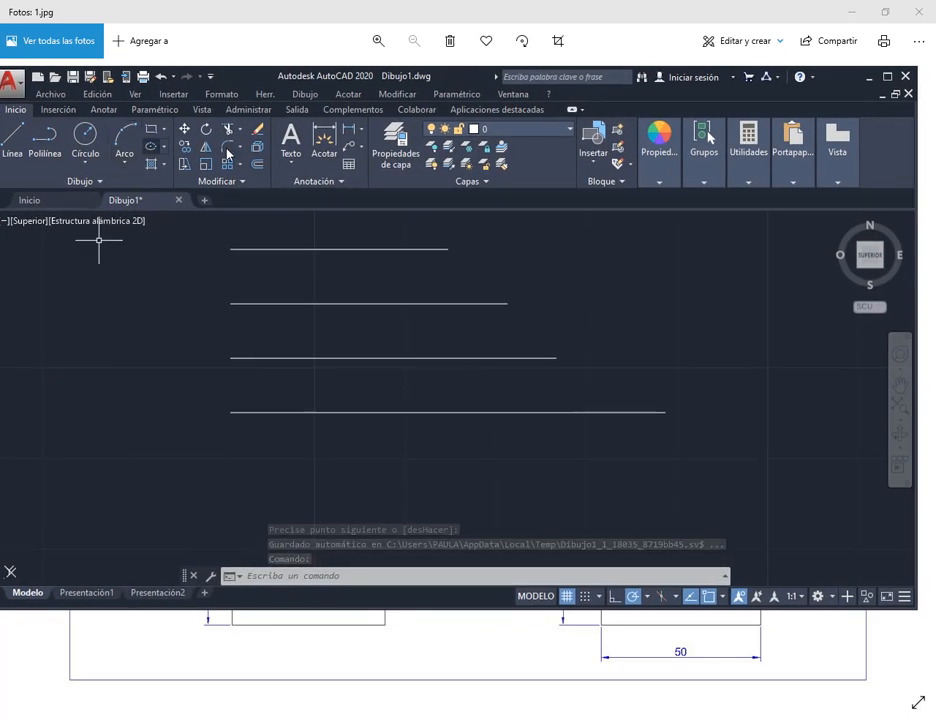
{"action": "left_click", "coordinate": [17, 137]}
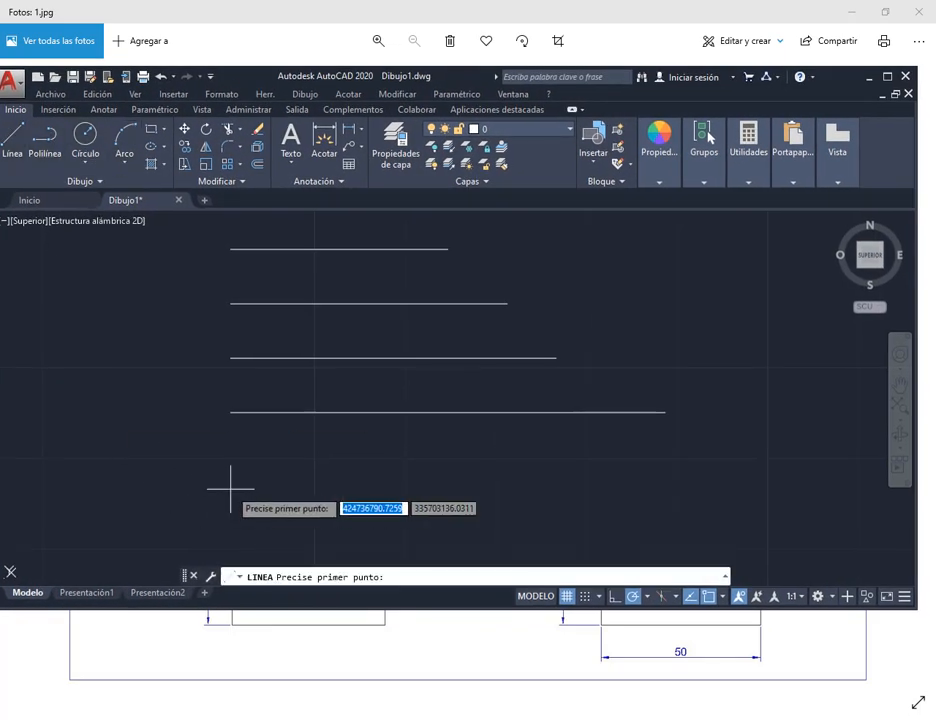
{"action": "left_click", "coordinate": [230, 411]}
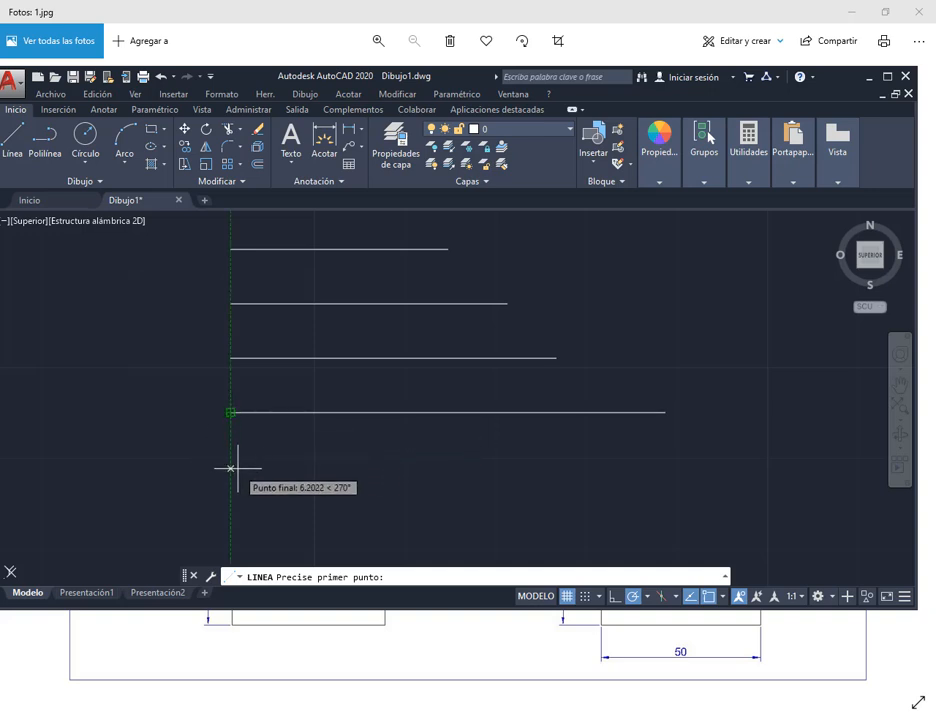
{"action": "type", "text": "6"}
{"action": "key", "text": "Return"}
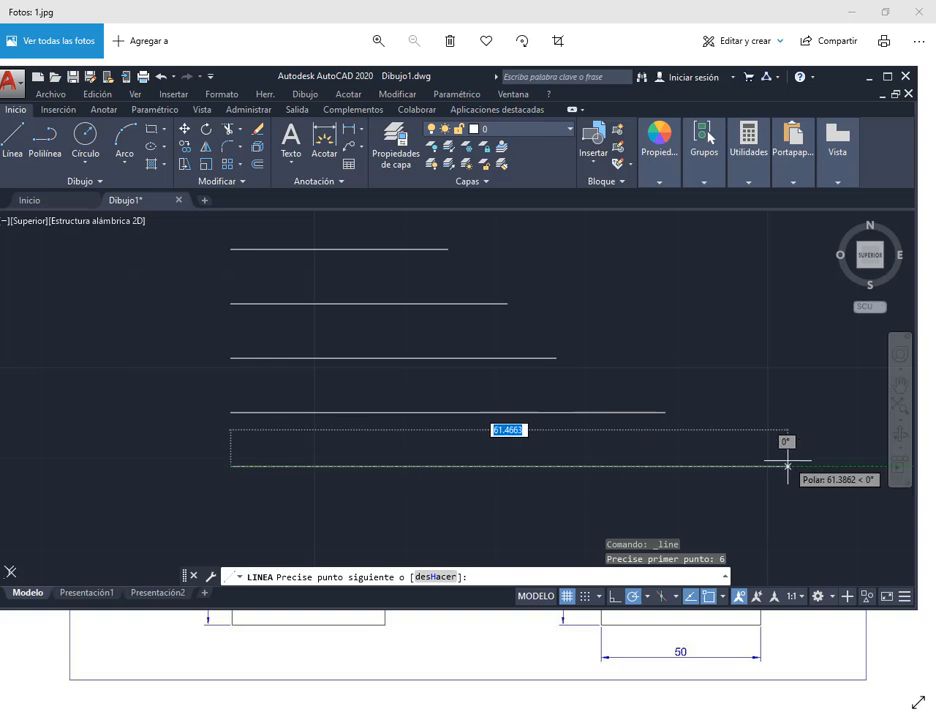
{"action": "type", "text": "60"}
{"action": "key", "text": "Return"}
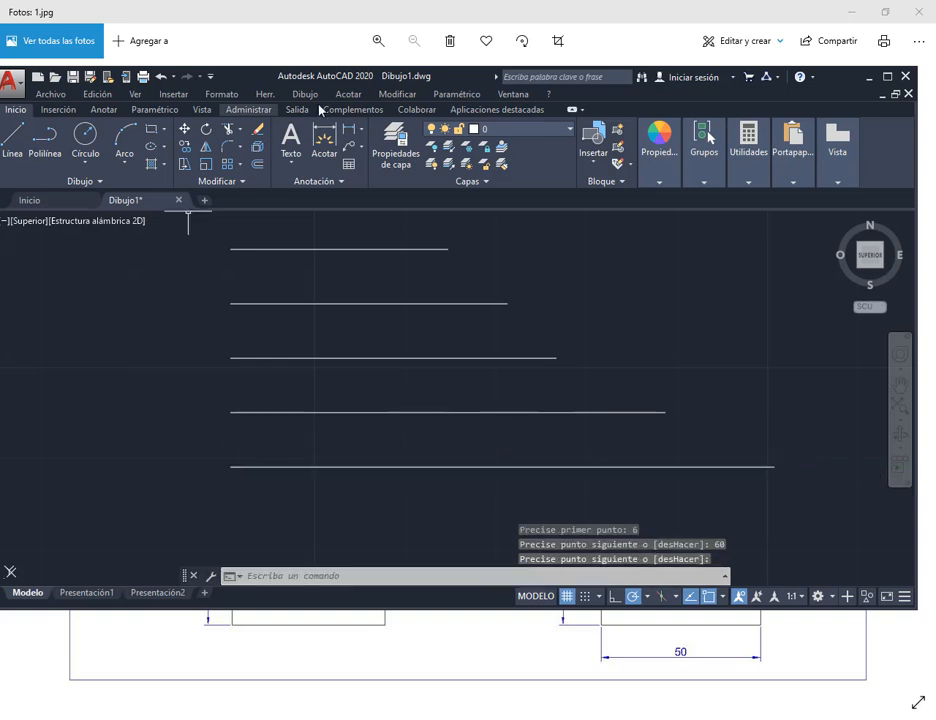
Step: Move and narrow the AutoCAD window to uncover the line lengths in 1.jpg while keeping the lowest drawn lines in view
{"action": "left_click_drag", "start_coordinate": [235, 72], "coordinate": [318, 63]}
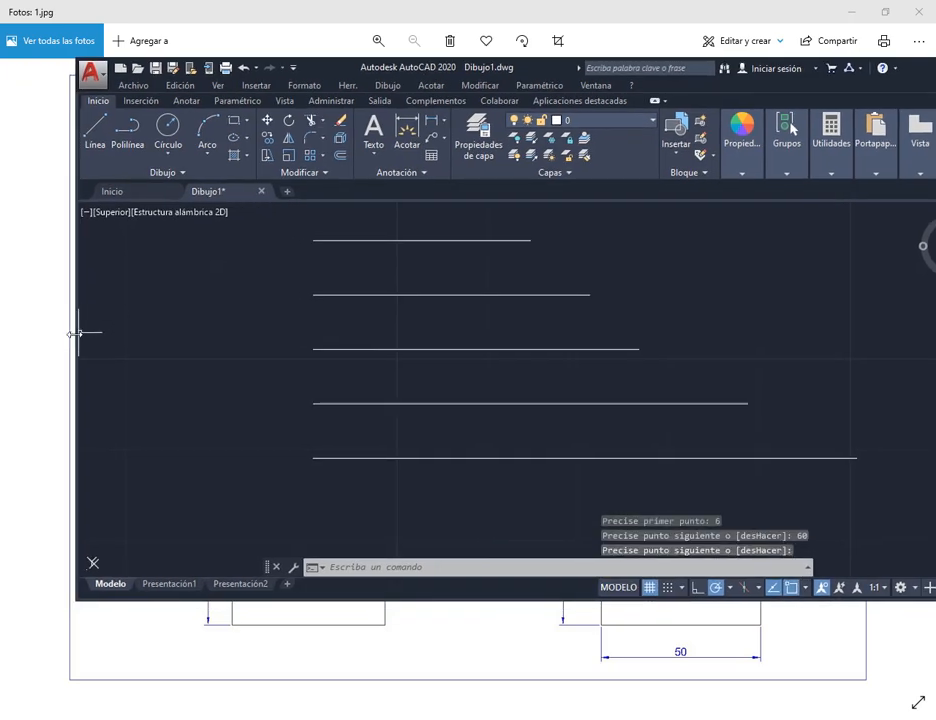
{"action": "mouse_move", "coordinate": [77, 338]}
{"action": "left_mouse_down"}
{"action": "mouse_move", "coordinate": [311, 334]}
{"action": "mouse_move", "coordinate": [343, 351]}
{"action": "mouse_move", "coordinate": [388, 355]}
{"action": "left_mouse_up"}
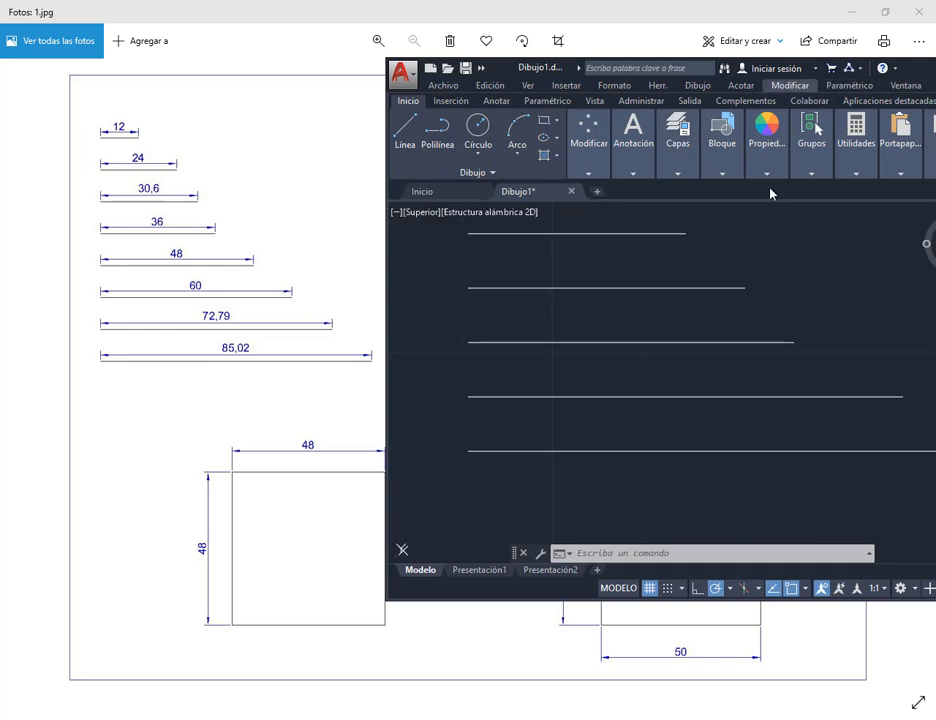
{"action": "scroll", "coordinate": [721, 376], "scroll_direction": "down", "scroll_amount": 3}
{"action": "middle_click_drag", "start_coordinate": [727, 397], "coordinate": [665, 329]}
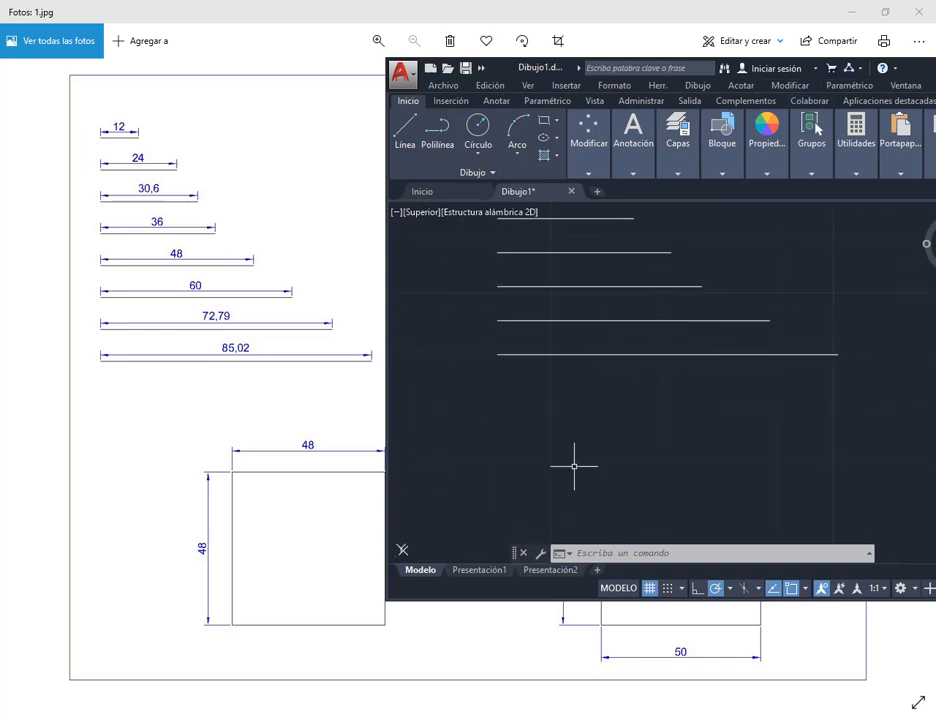
Step: Draw a horizontal line 72.79 units long starting 6 units below the left end of the 60-unit line
{"action": "type", "text": "l"}
{"action": "key", "text": "Return"}
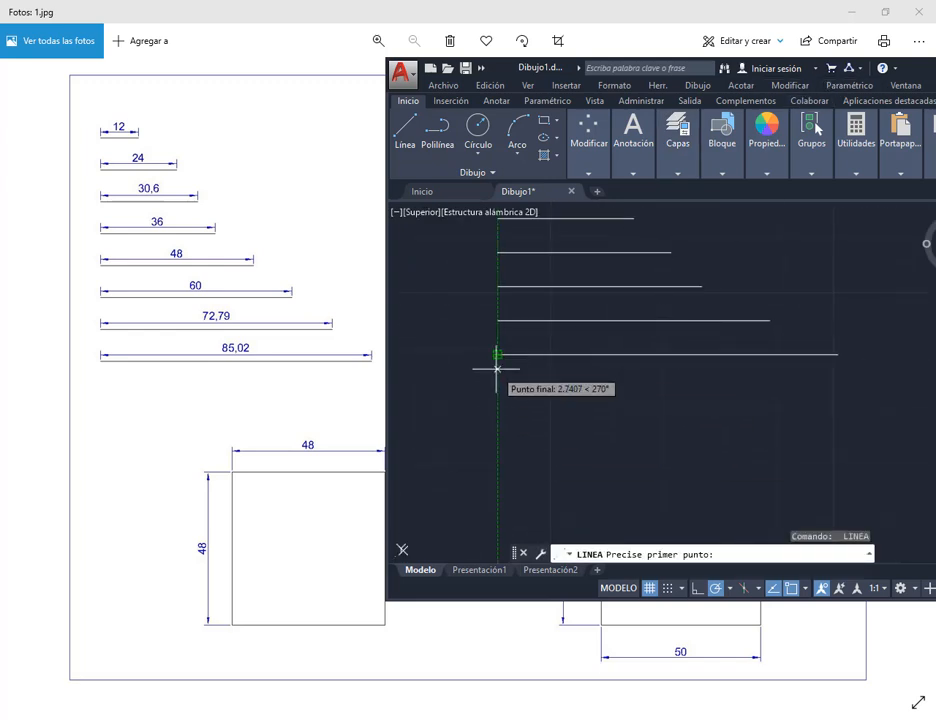
{"action": "left_click", "coordinate": [497, 372]}
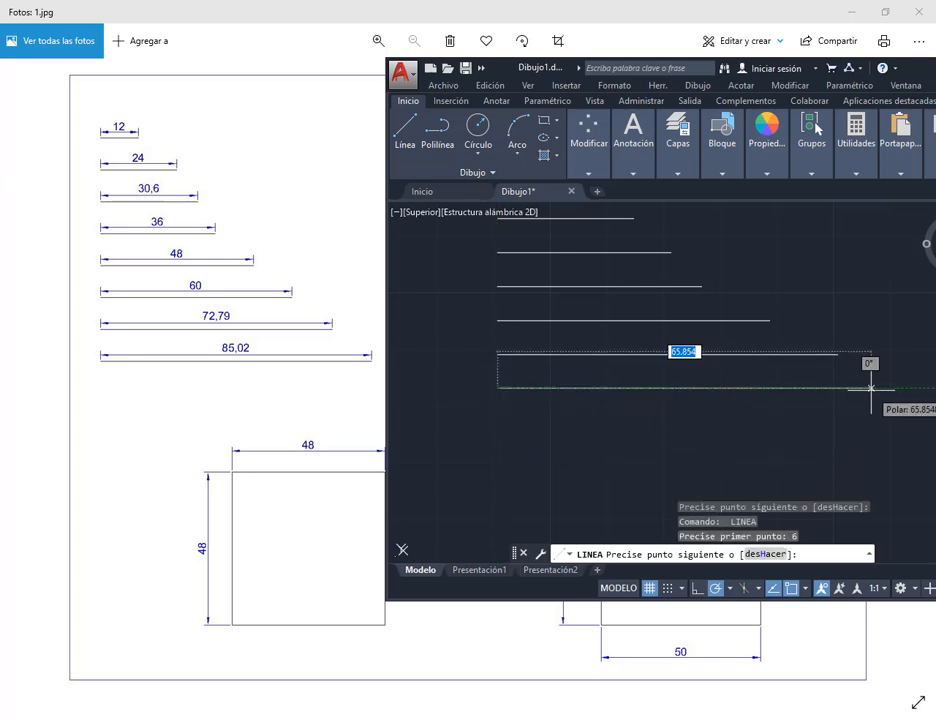
{"action": "type", "text": "72"}
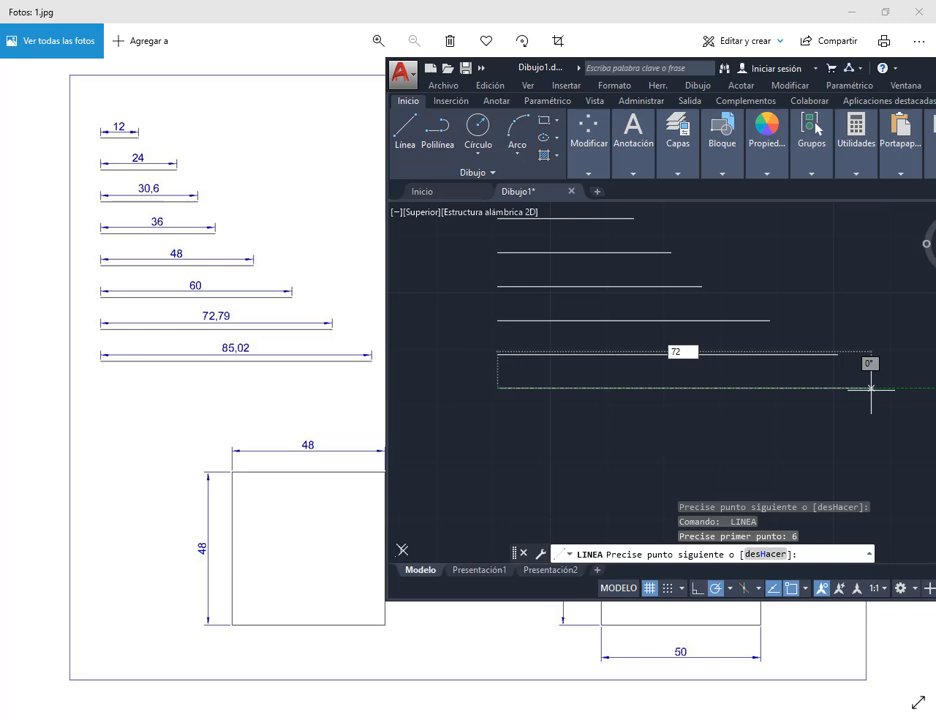
{"action": "type", "text": ".79"}
{"action": "key", "text": "Return"}
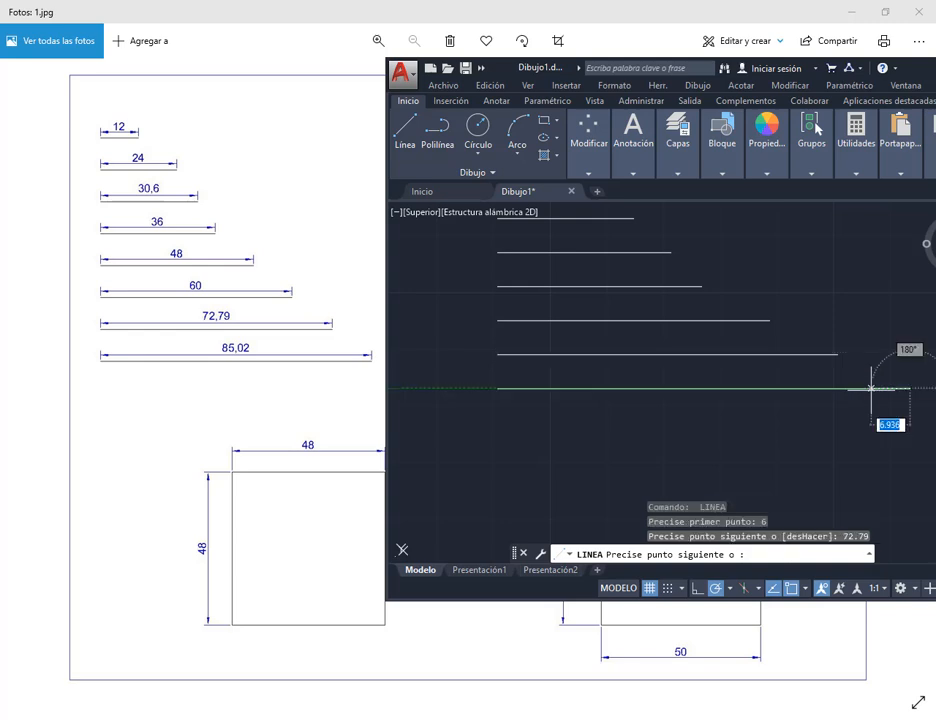
{"action": "key", "text": "Return"}
Step: Draw the last horizontal line of the column, 85.02 units long, starting 6 units below the left end of the 72.79-unit line
{"action": "key", "text": "Return"}
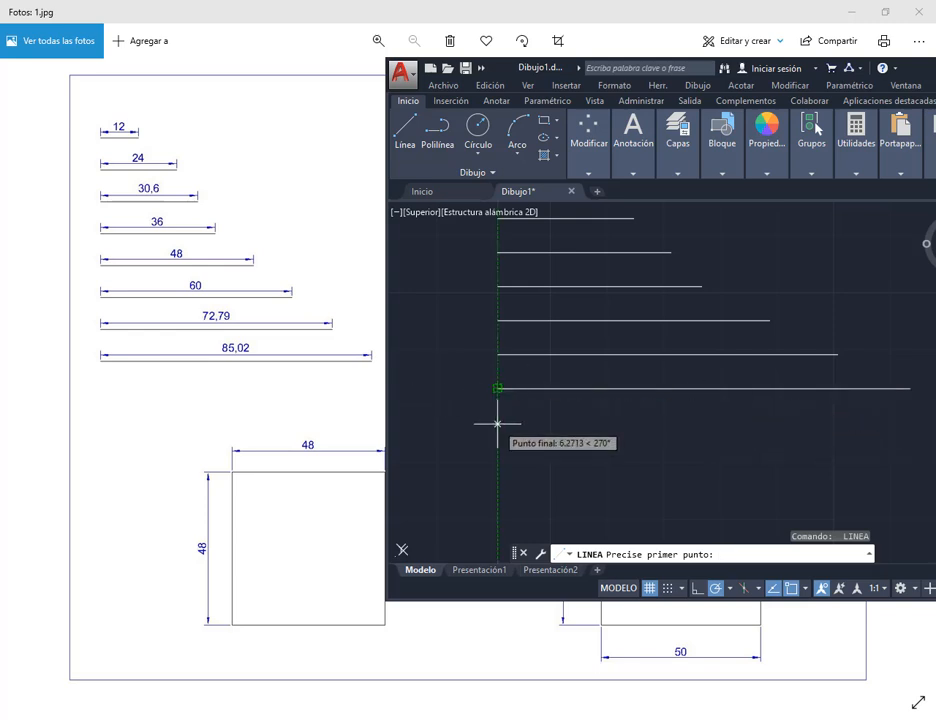
{"action": "type", "text": "6"}
{"action": "key", "text": "Return"}
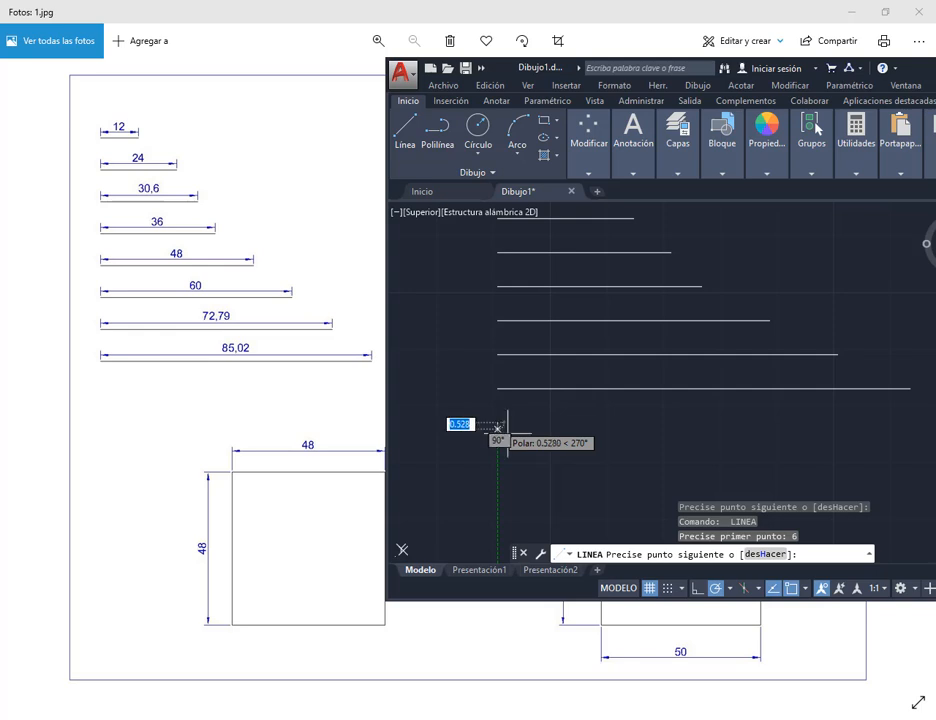
{"action": "type", "text": "85,02"}
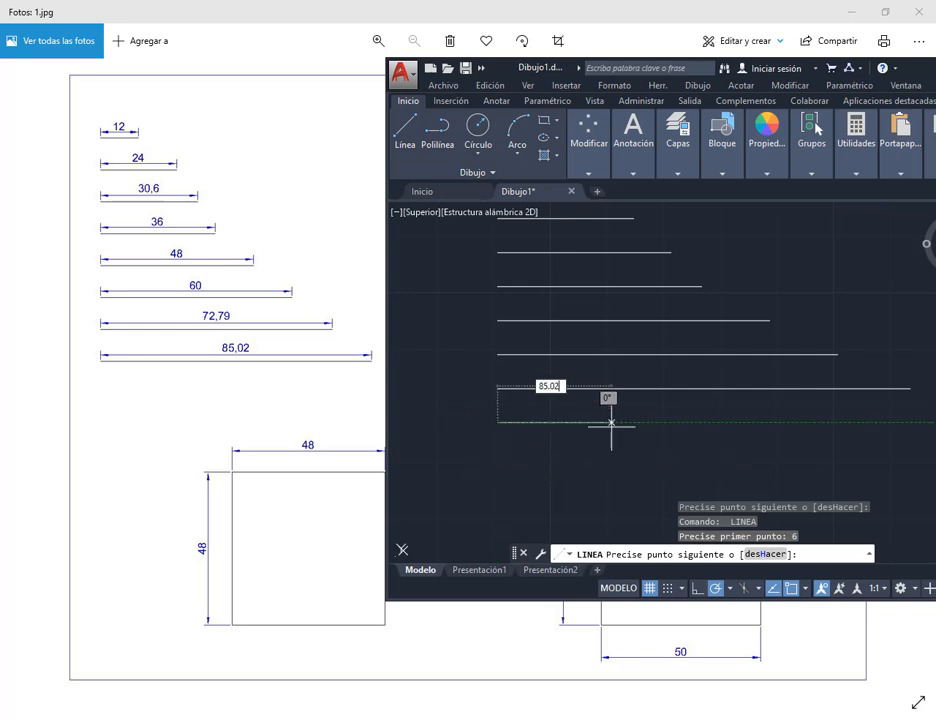
{"action": "key", "text": "Return"}
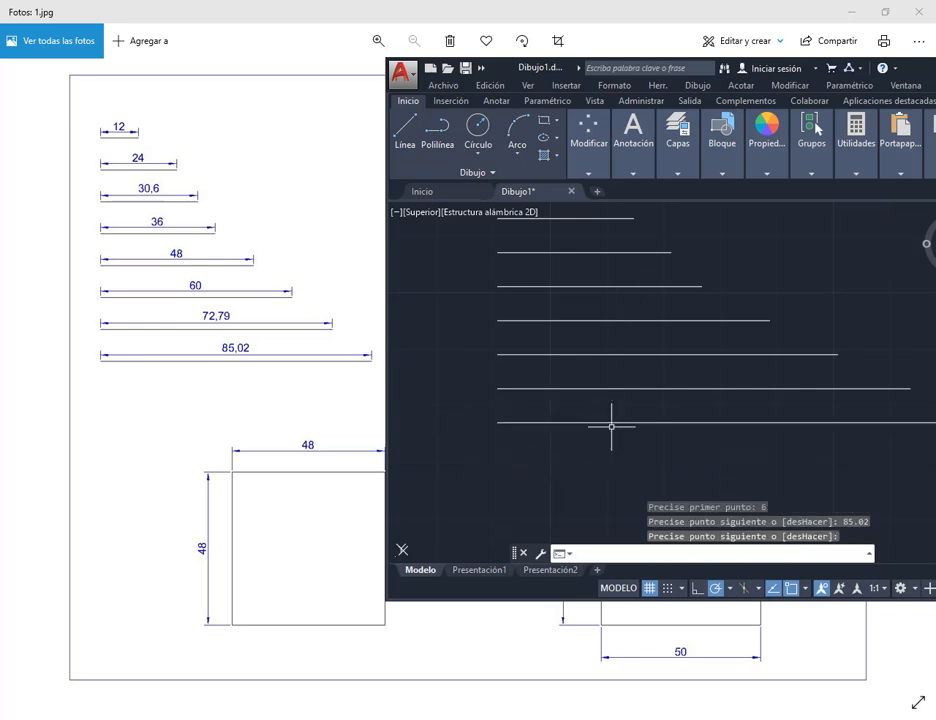
{"action": "scroll", "coordinate": [665, 395], "scroll_direction": "down", "scroll_amount": 3}
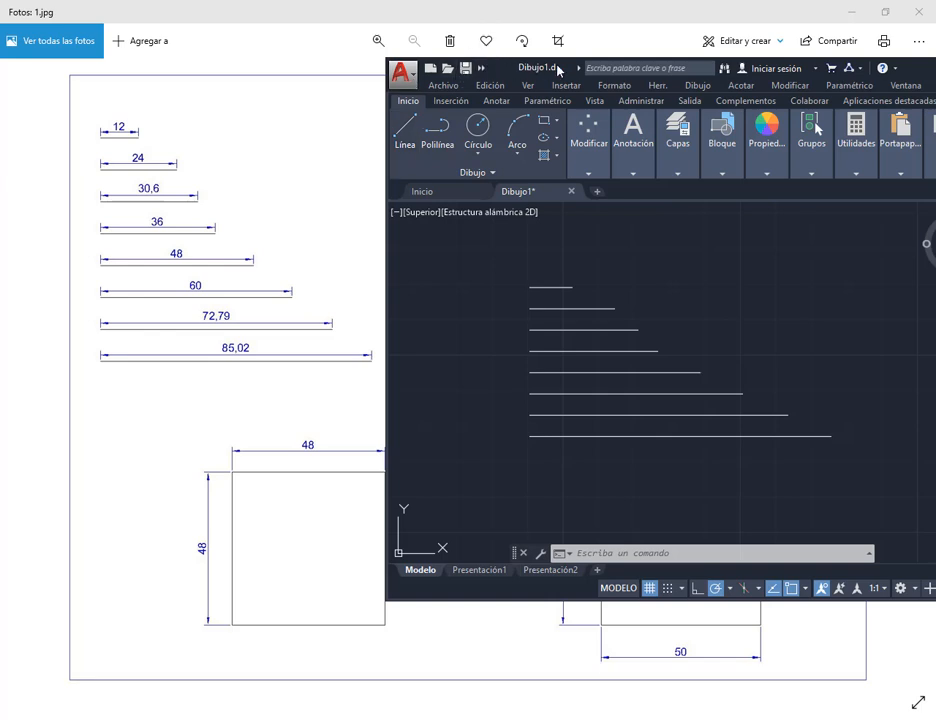
Step: Maximize the AutoCAD window and check the lengths and spacing of the two lowest lines with the Quick measure tool
{"action": "left_click_drag", "start_coordinate": [557, 70], "coordinate": [316, 84]}
{"action": "left_click", "coordinate": [729, 82]}
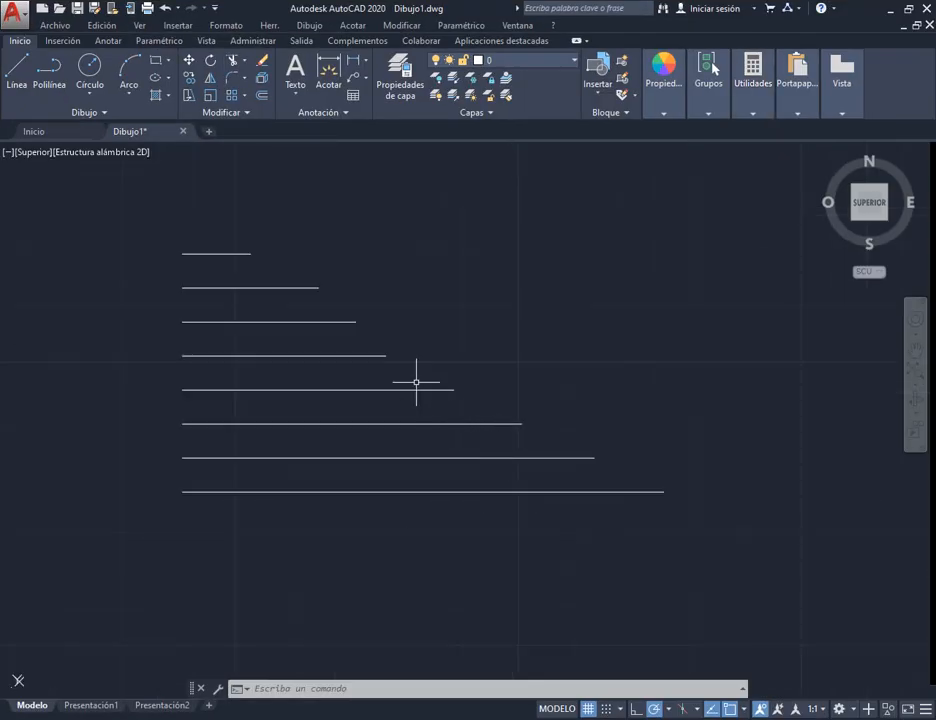
{"action": "left_click", "coordinate": [752, 90]}
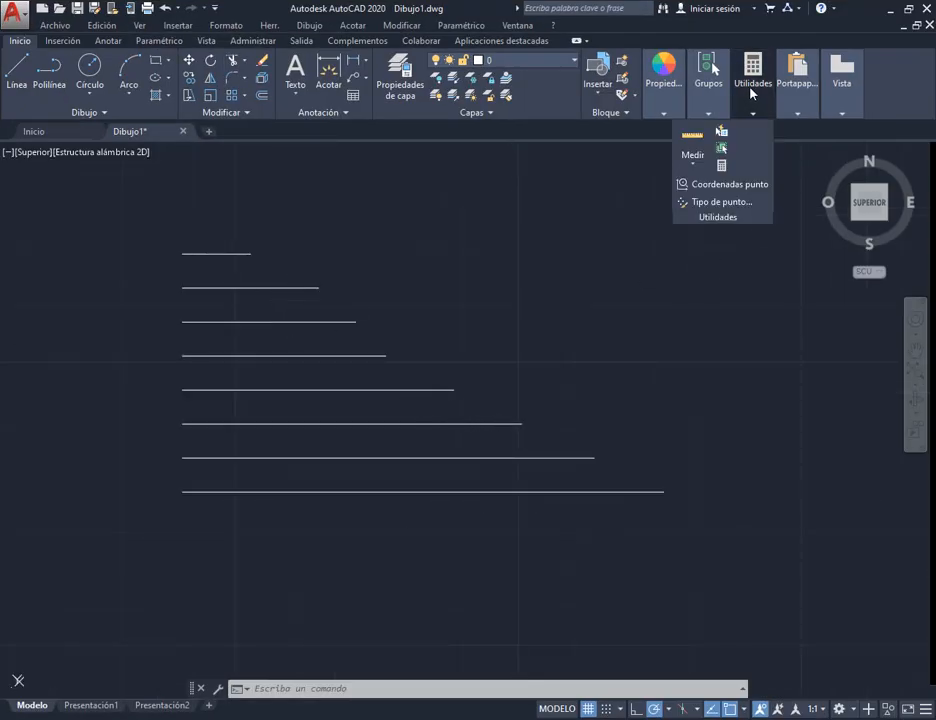
{"action": "left_click", "coordinate": [690, 150]}
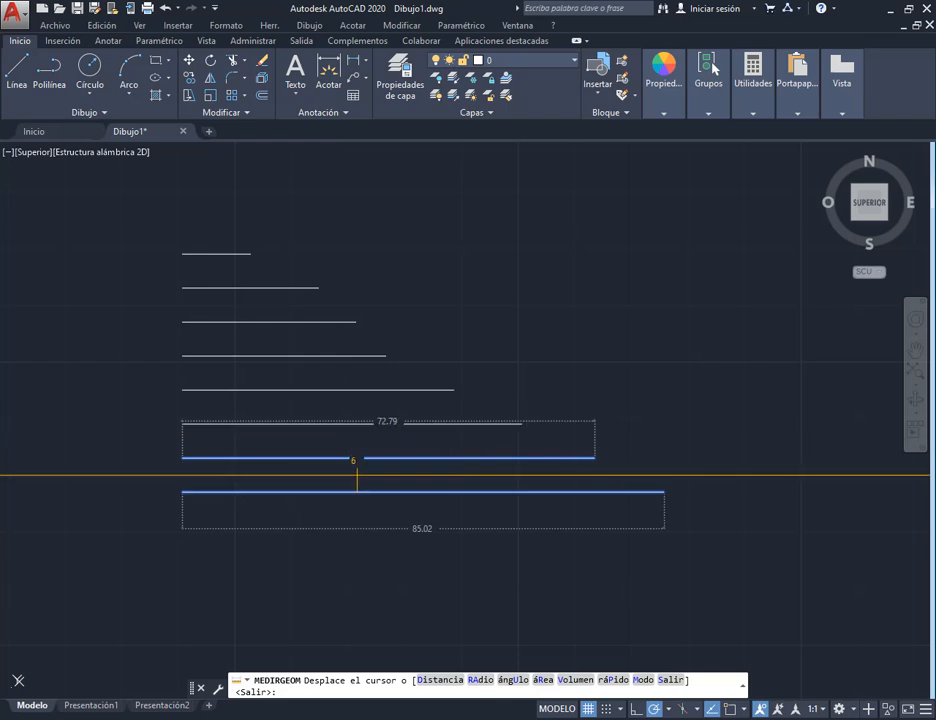
{"action": "key", "text": "Escape"}
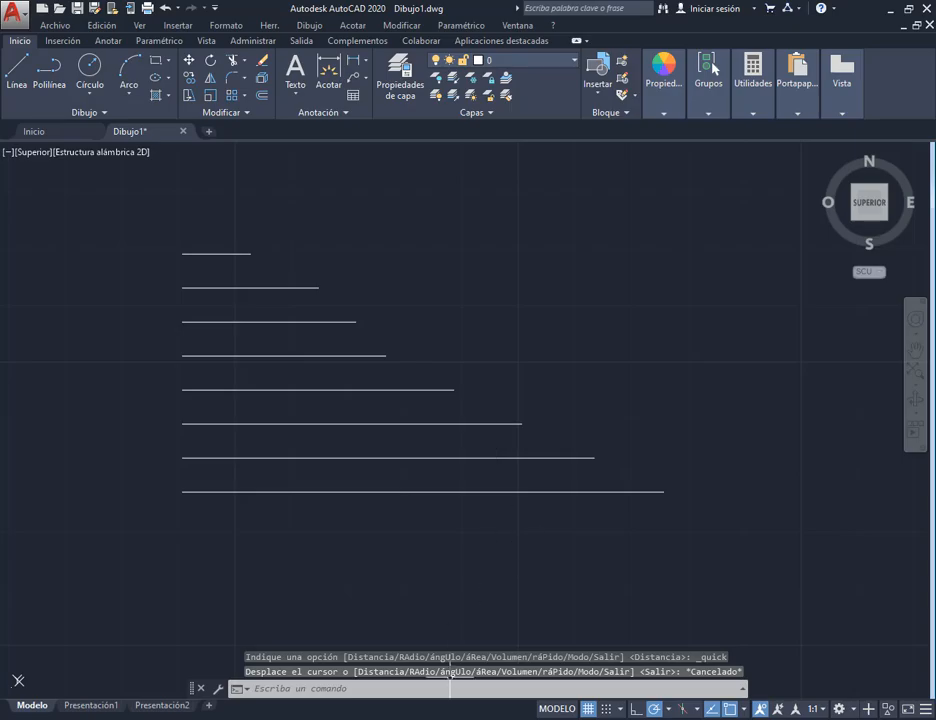
Step: Check the dimensions in 1.jpg and add a linear dimension to the 12-unit line in AutoCAD, with its dimension line 1.5 units above
{"action": "mouse_move", "coordinate": [462, 698]}
{"action": "left_click", "coordinate": [491, 620]}
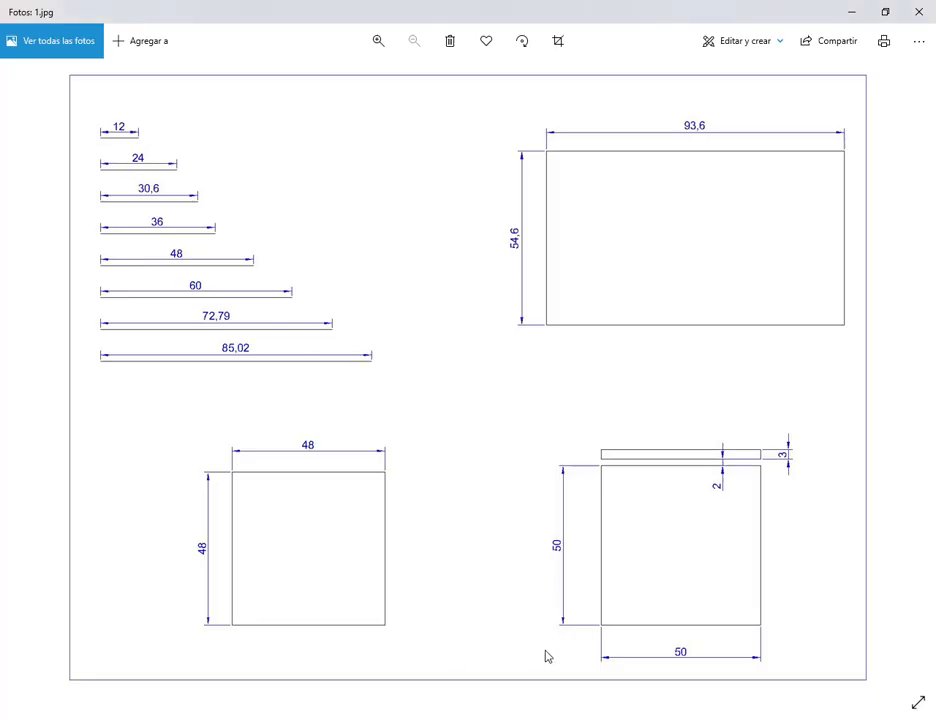
{"action": "left_click", "coordinate": [502, 708]}
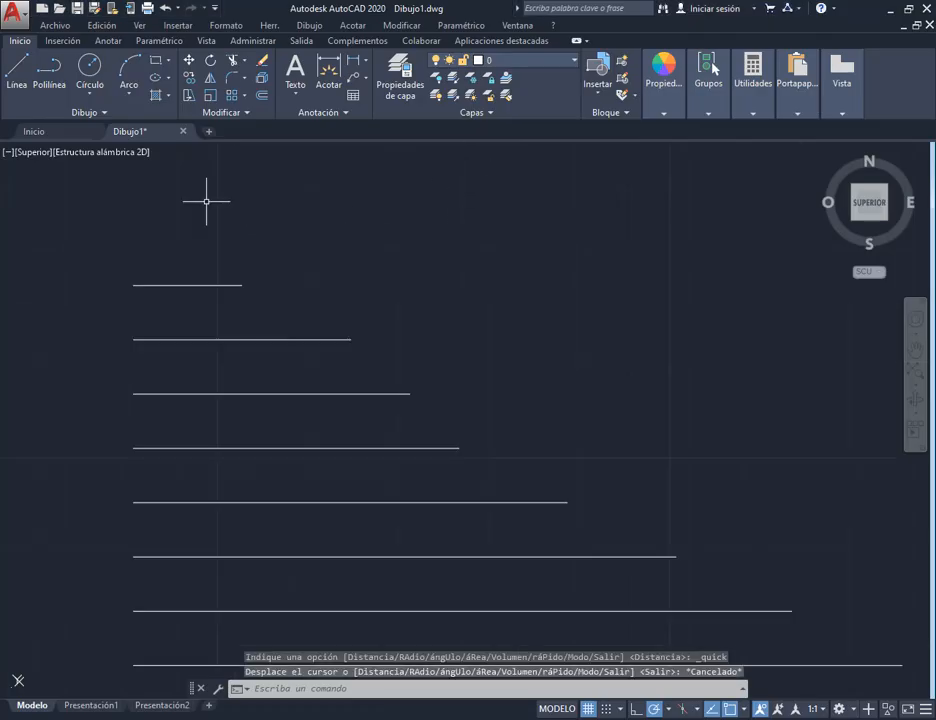
{"action": "middle_click_drag", "start_coordinate": [322, 330], "coordinate": [389, 343]}
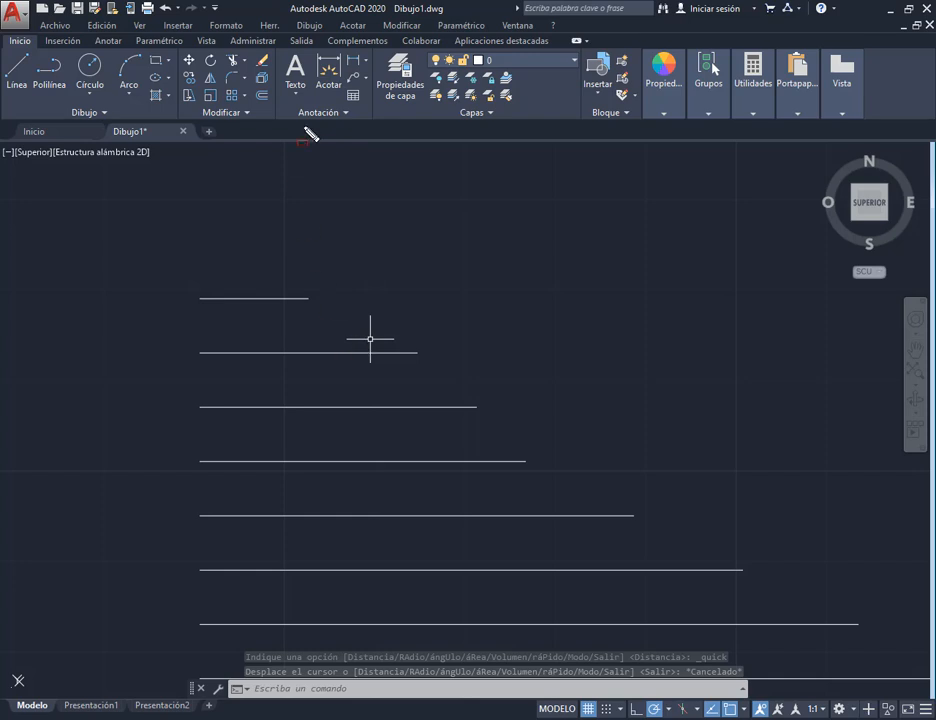
{"action": "left_click", "coordinate": [364, 63]}
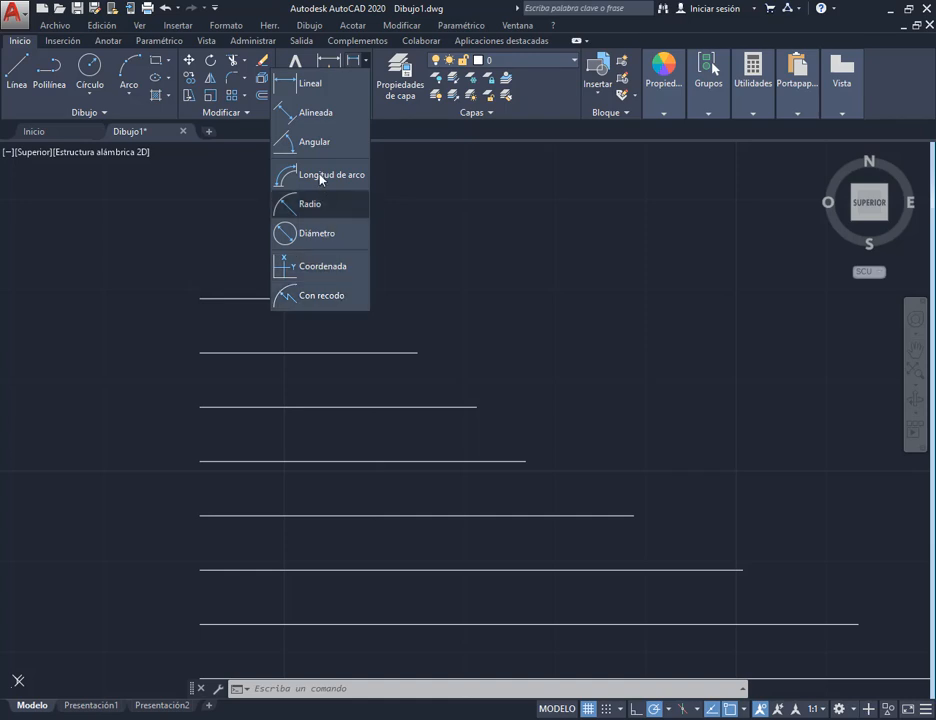
{"action": "left_click", "coordinate": [333, 92]}
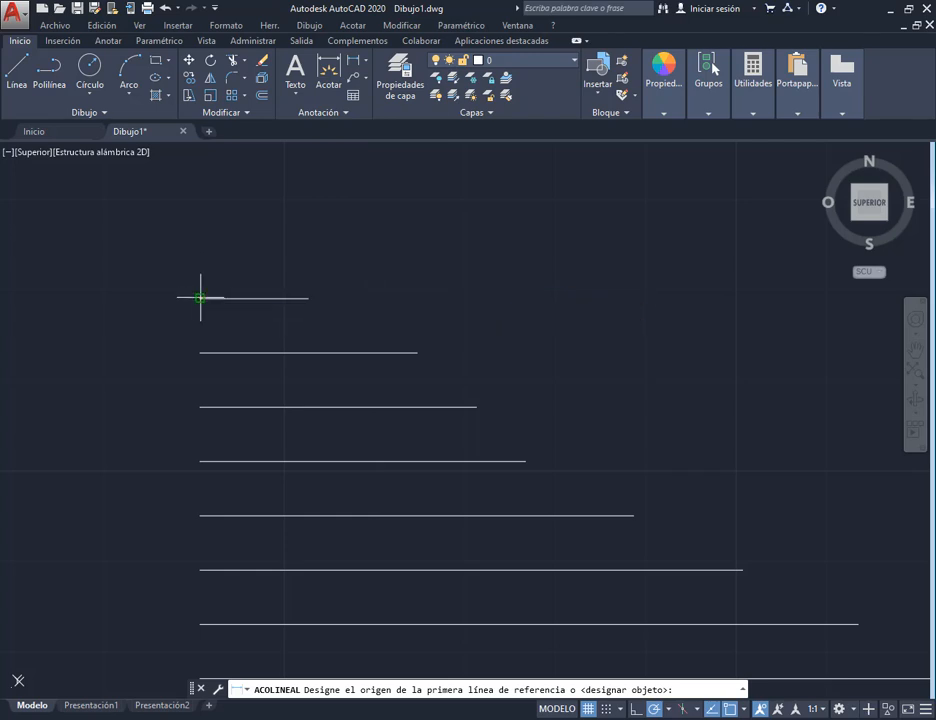
{"action": "left_click", "coordinate": [200, 298]}
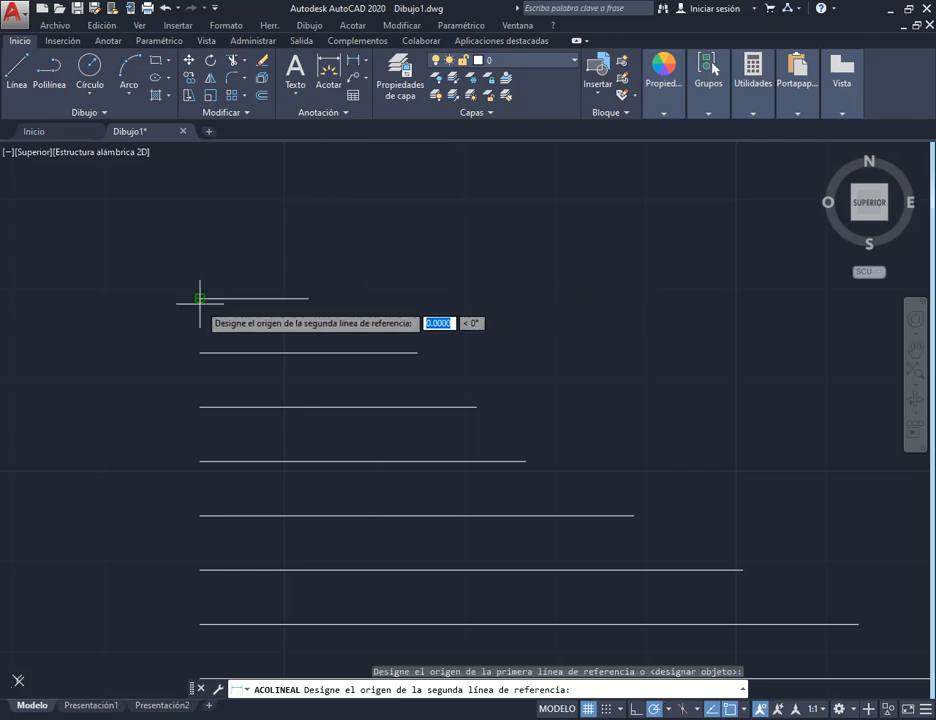
{"action": "left_click", "coordinate": [309, 298]}
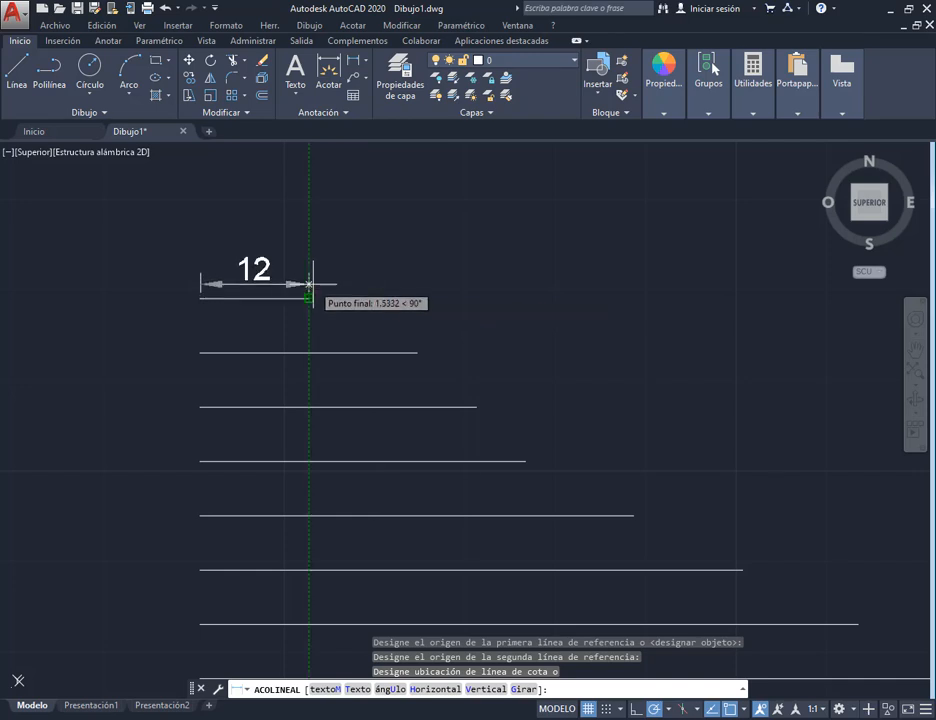
{"action": "type", "text": "1"}
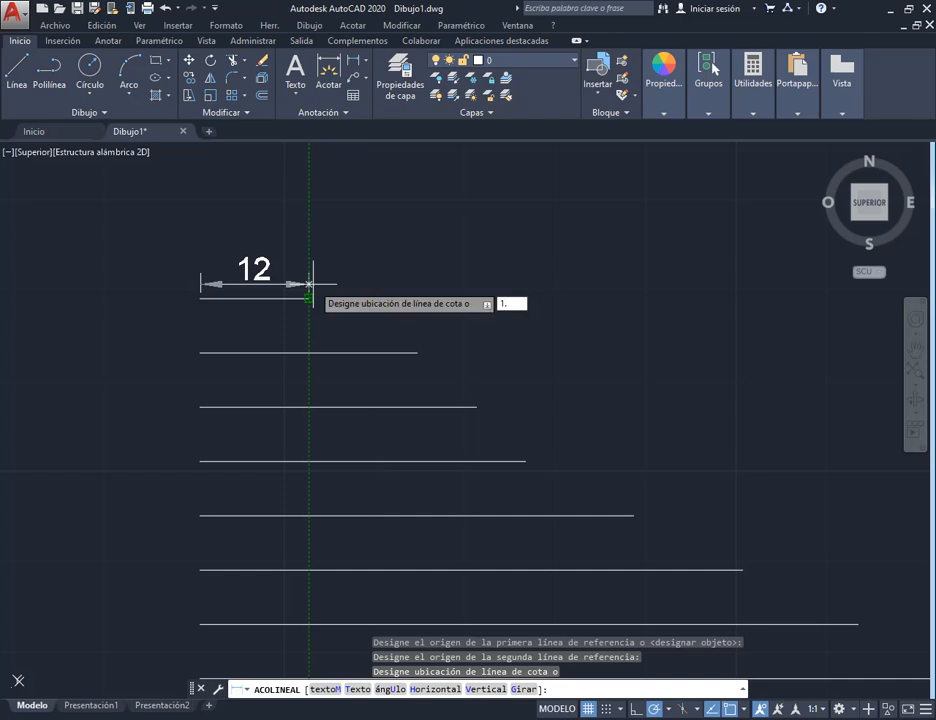
{"action": "type", "text": ".5"}
{"action": "key", "text": "Return"}
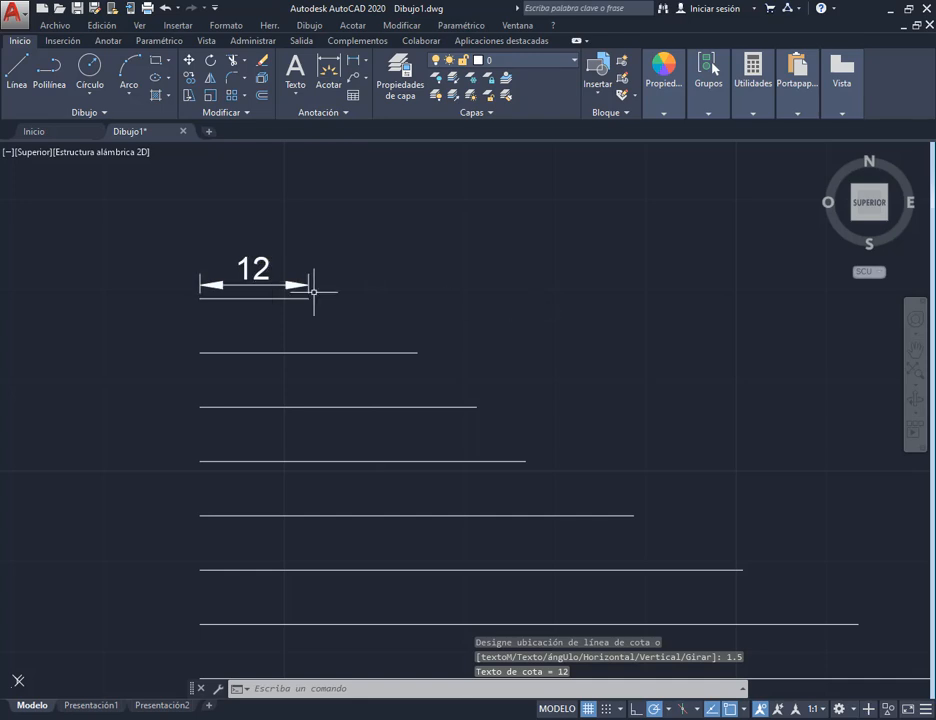
Step: Add a linear dimension to the 24-unit line, with its dimension line 1.5 units above
{"action": "left_click", "coordinate": [355, 60]}
{"action": "left_click", "coordinate": [200, 352]}
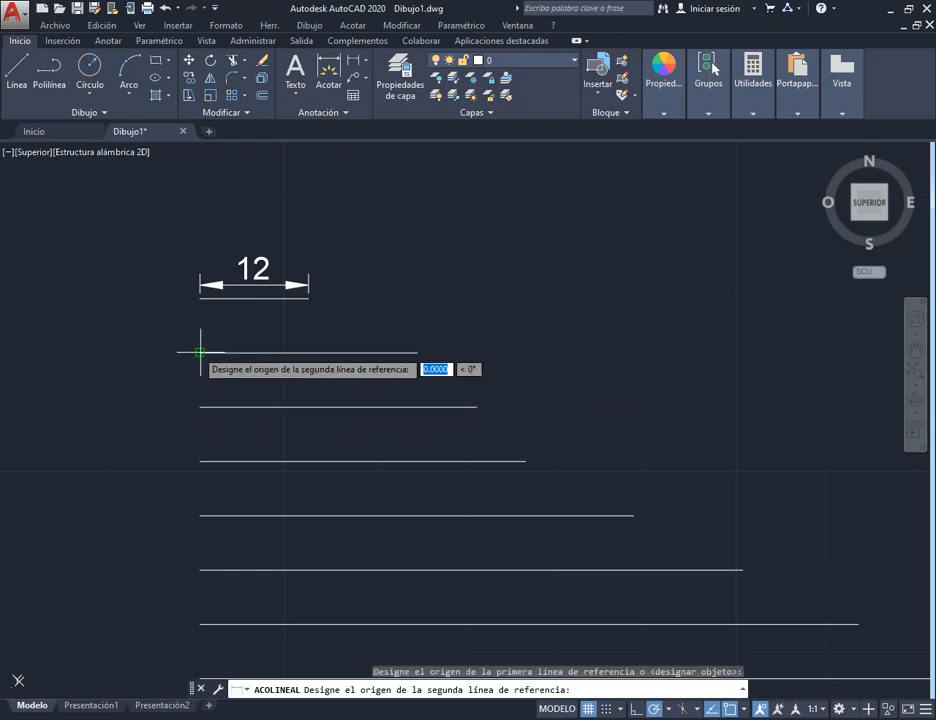
{"action": "left_click", "coordinate": [417, 352]}
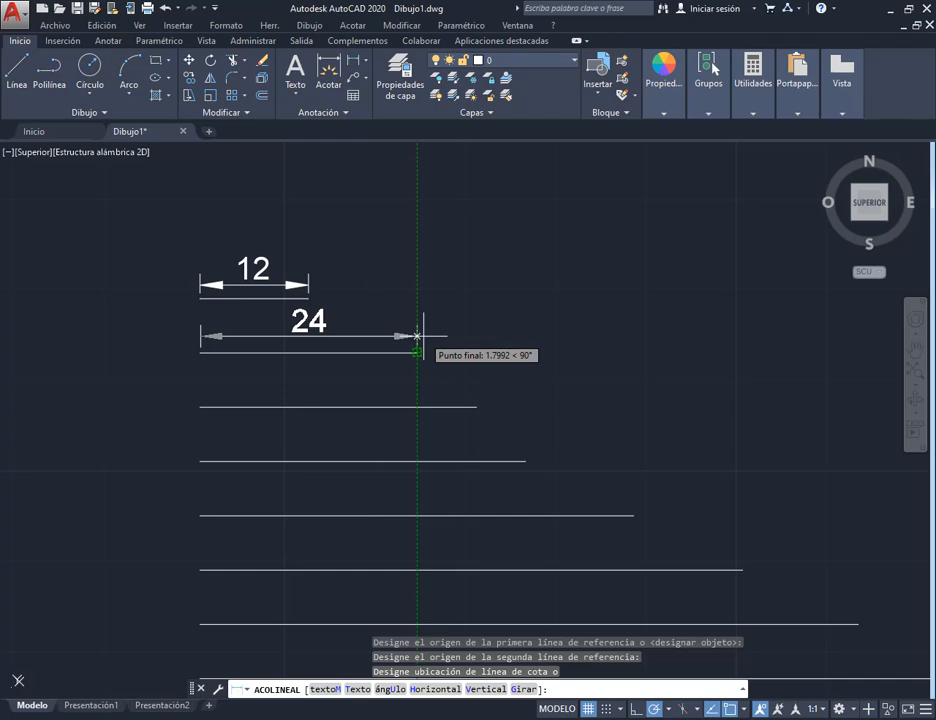
{"action": "type", "text": "1.5"}
{"action": "key", "text": "Return"}
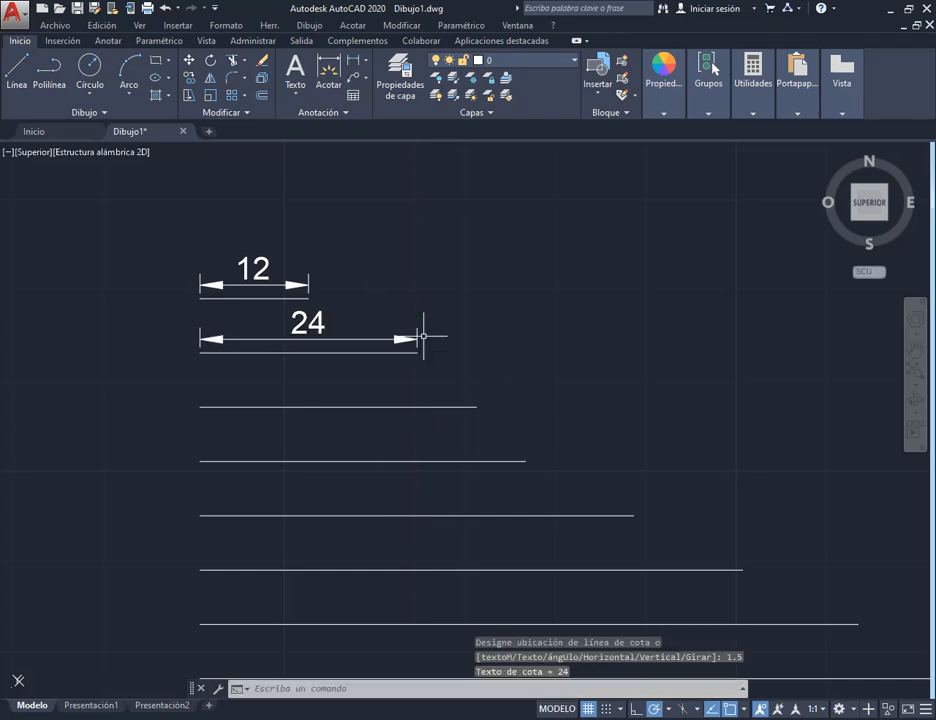
Step: Add a linear dimension to the 30.6-unit line, with its dimension line 1.5 units above
{"action": "key", "text": "Return"}
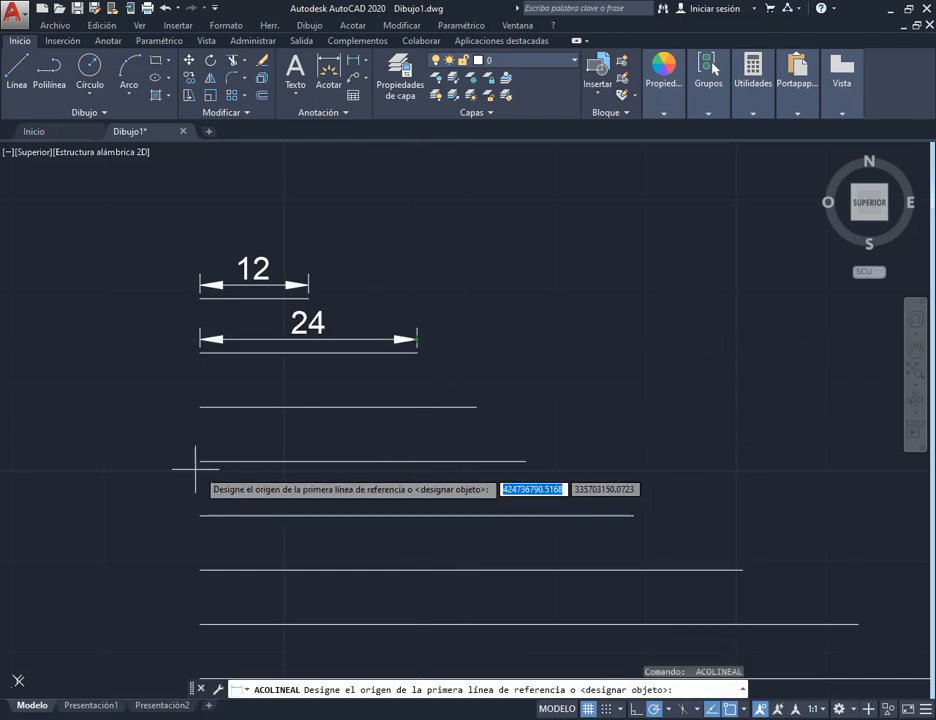
{"action": "left_click", "coordinate": [200, 407]}
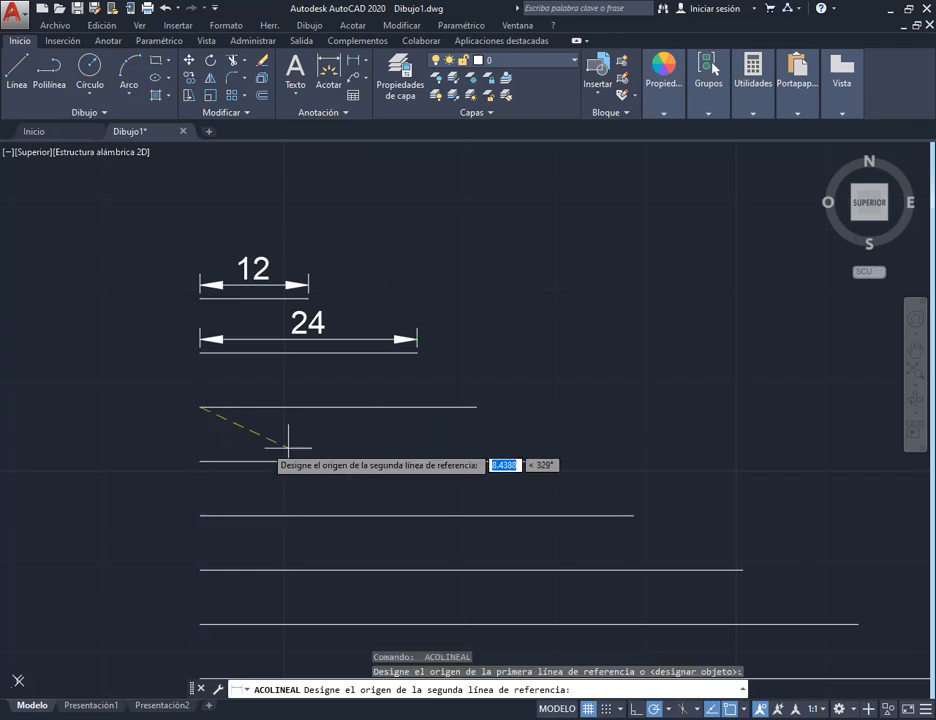
{"action": "left_click", "coordinate": [476, 407]}
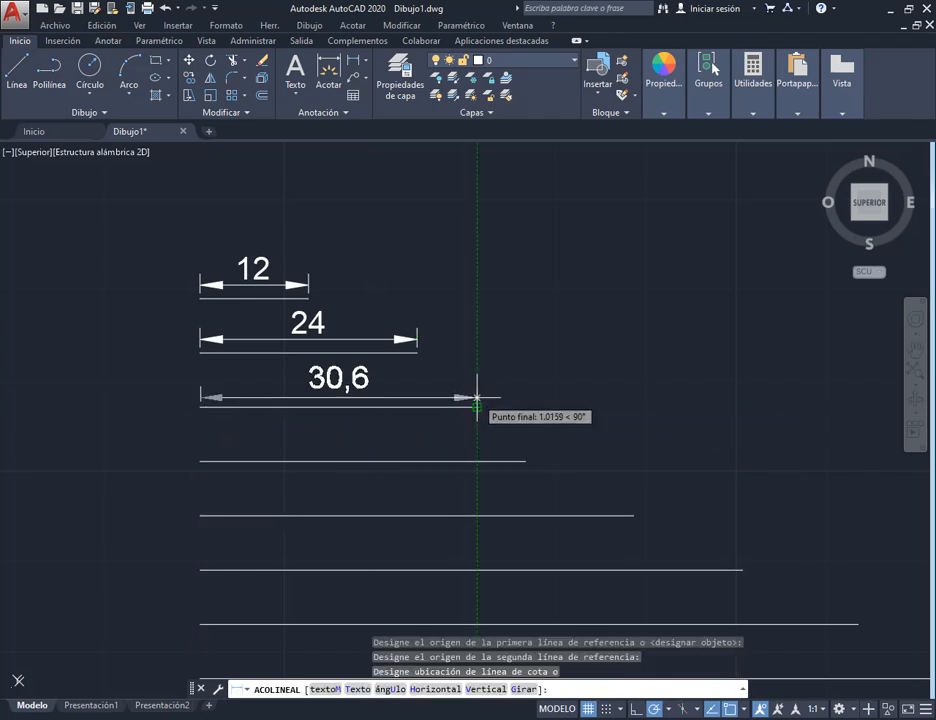
{"action": "type", "text": "1.5"}
{"action": "key", "text": "Return"}
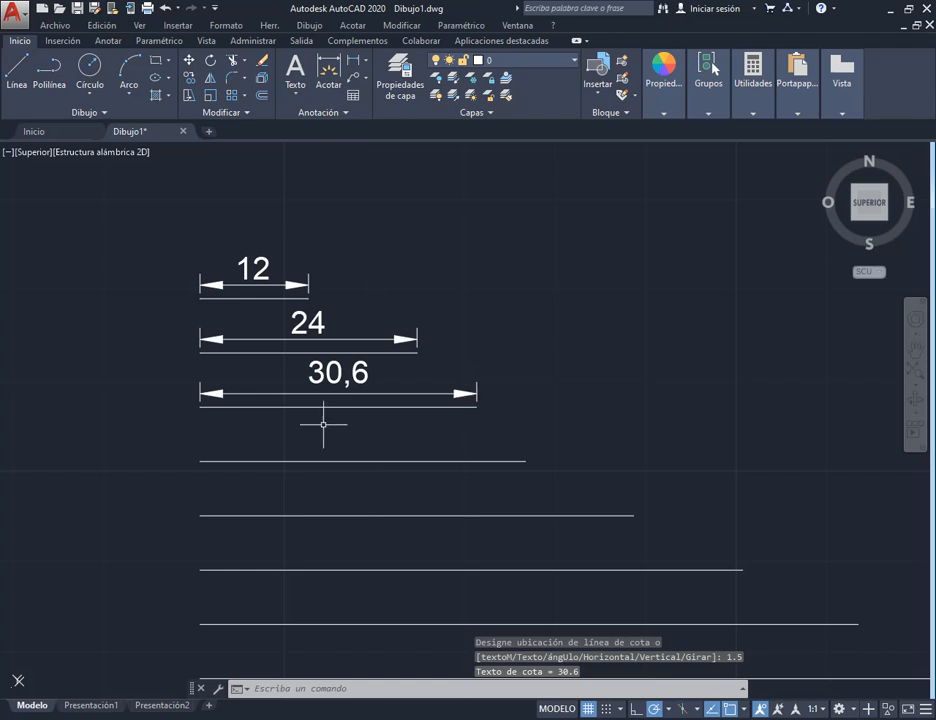
Step: Add a linear dimension to the 36-unit line, with its dimension line 1.5 units above
{"action": "key", "text": "Return"}
{"action": "left_click", "coordinate": [200, 461]}
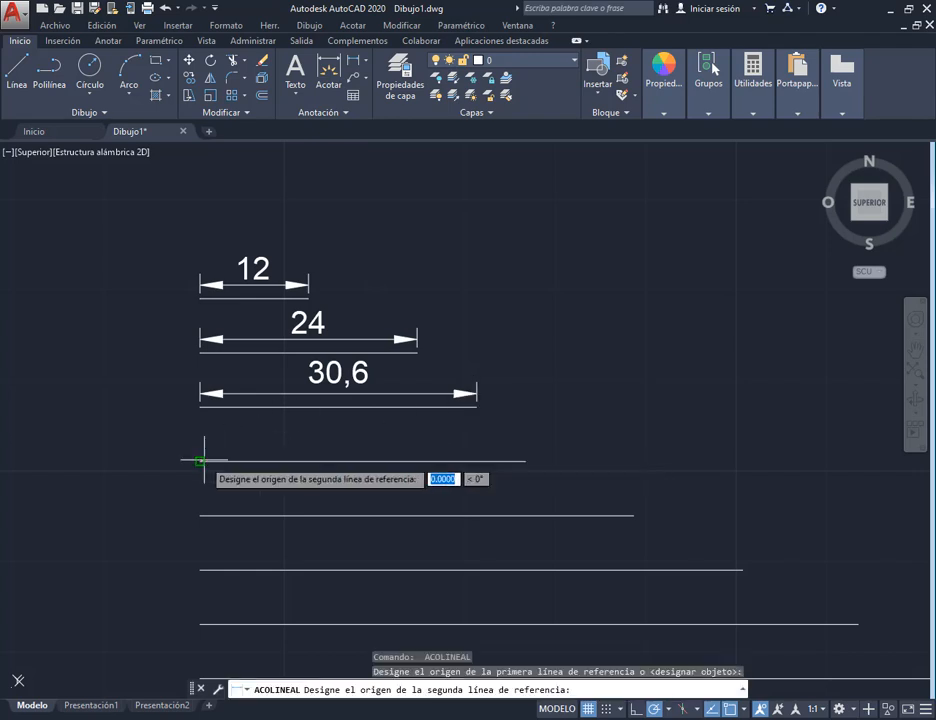
{"action": "left_click", "coordinate": [526, 461]}
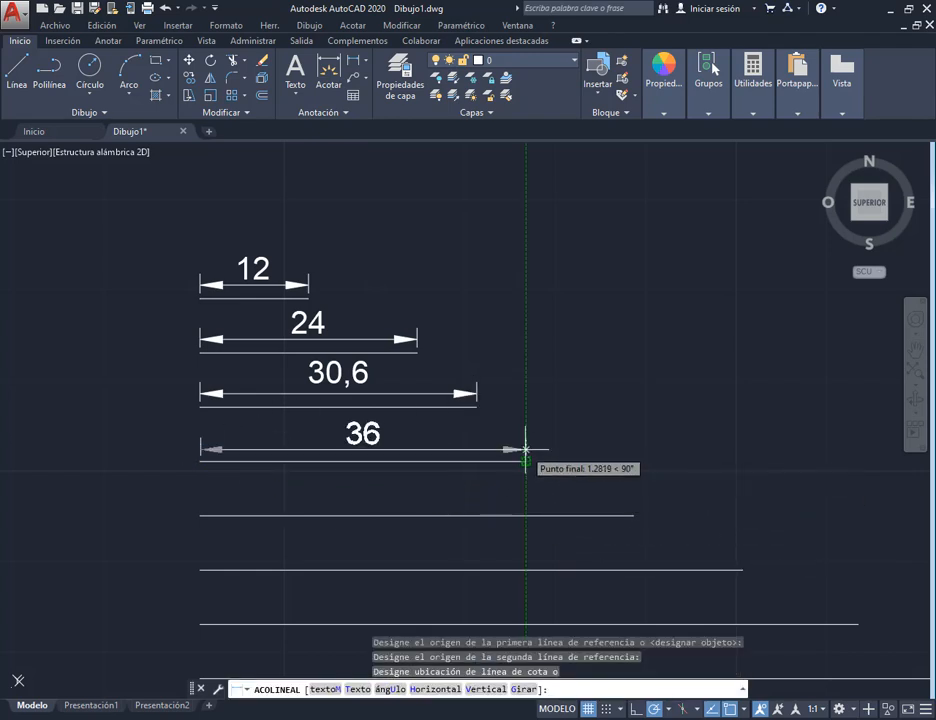
{"action": "type", "text": "1.5"}
{"action": "key", "text": "Return"}
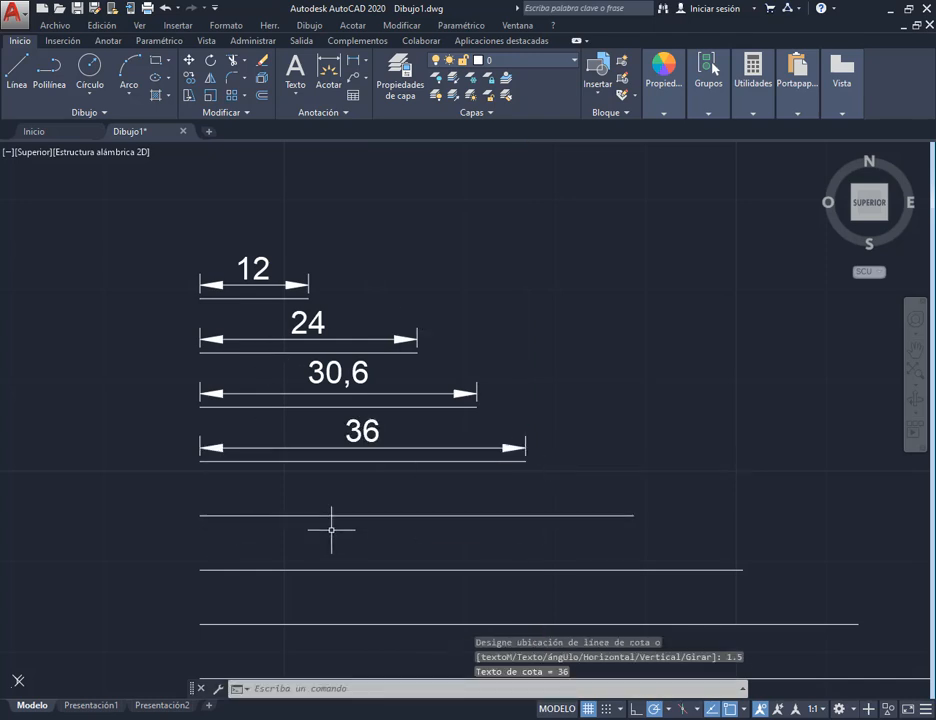
Step: Add a linear dimension to the 48-unit line, with its dimension line 1.5 units above
{"action": "middle_click_drag", "start_coordinate": [330, 529], "coordinate": [267, 372]}
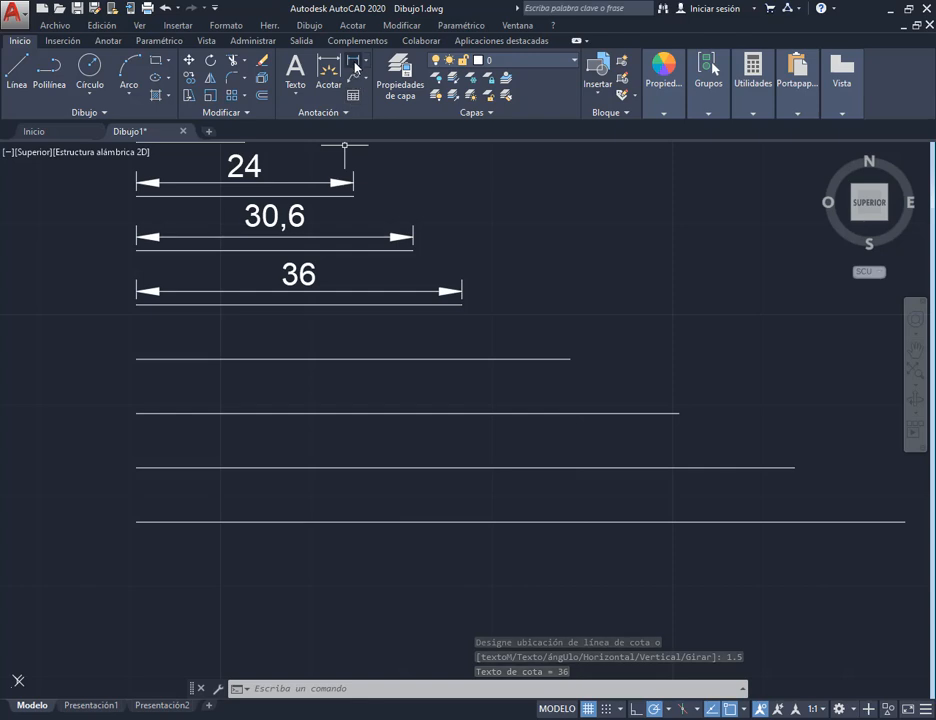
{"action": "key", "text": "Return"}
{"action": "left_click", "coordinate": [136, 358]}
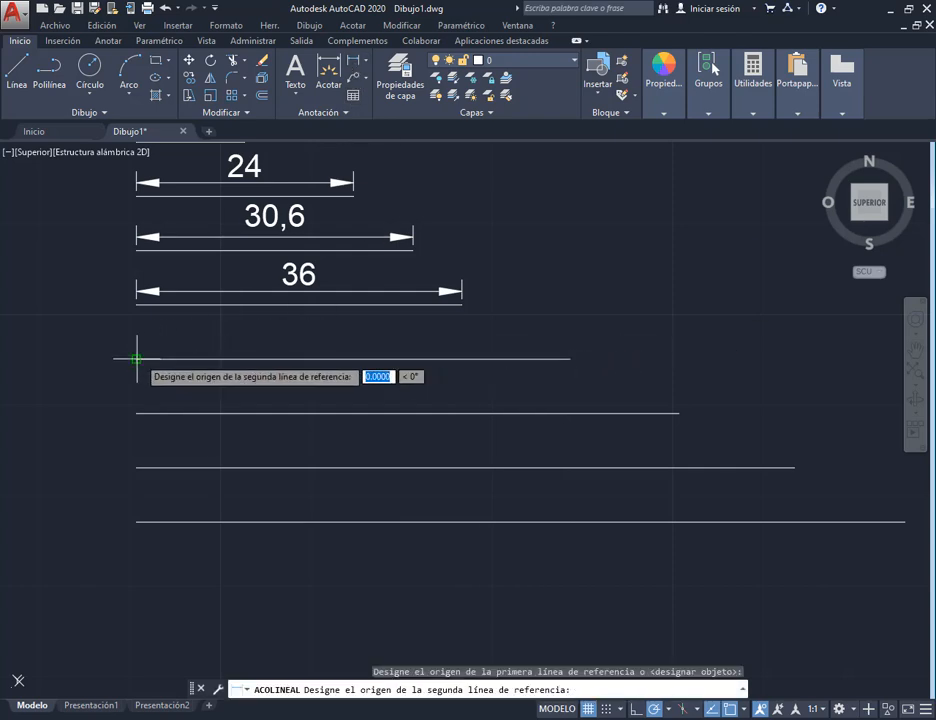
{"action": "left_click", "coordinate": [570, 358]}
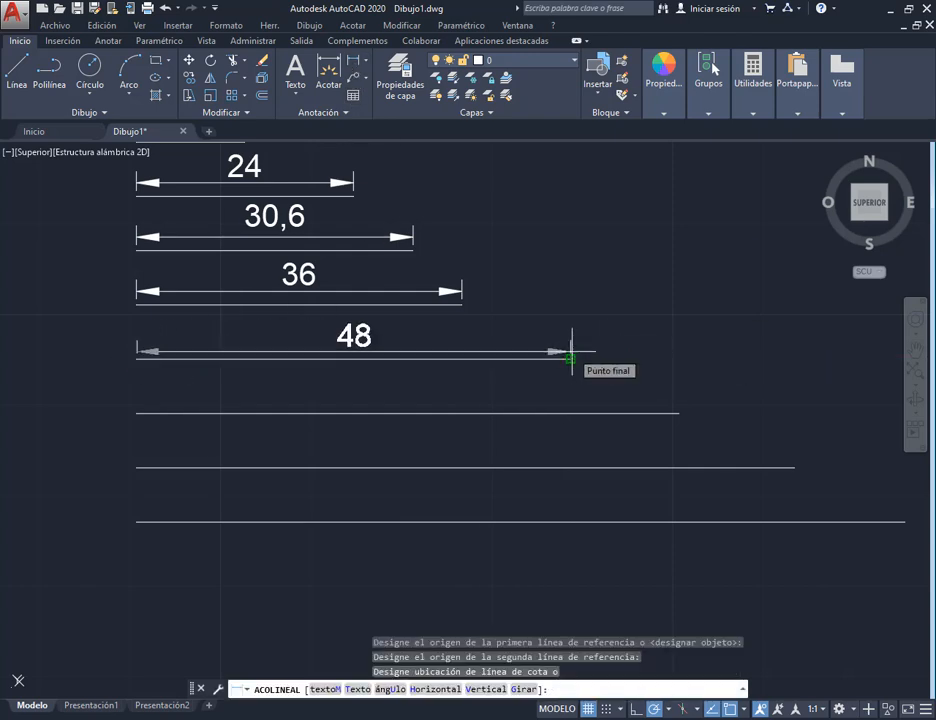
{"action": "type", "text": "1.5"}
{"action": "key", "text": "Return"}
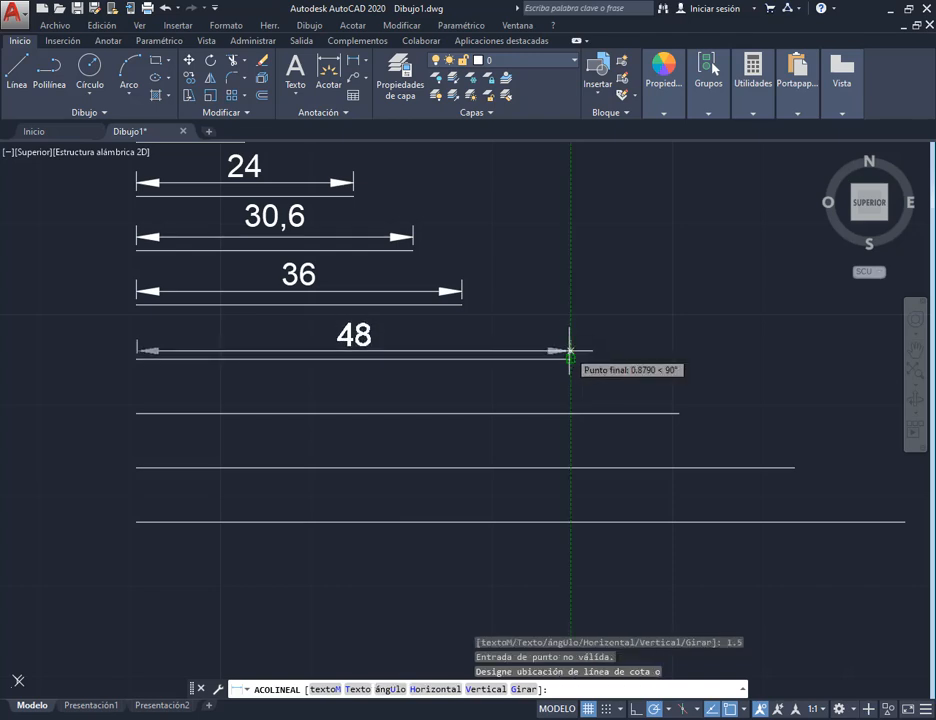
{"action": "left_click", "coordinate": [569, 348]}
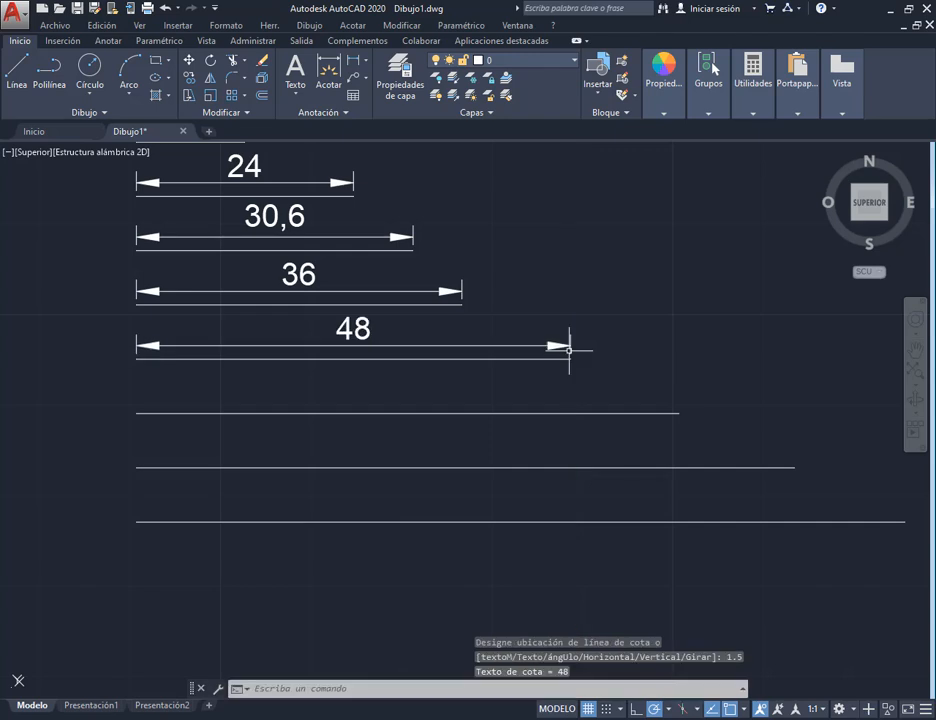
Step: Add a linear dimension to the 60-unit line, with its dimension line 1.5 units above
{"action": "key", "text": "Return"}
{"action": "left_click", "coordinate": [136, 412]}
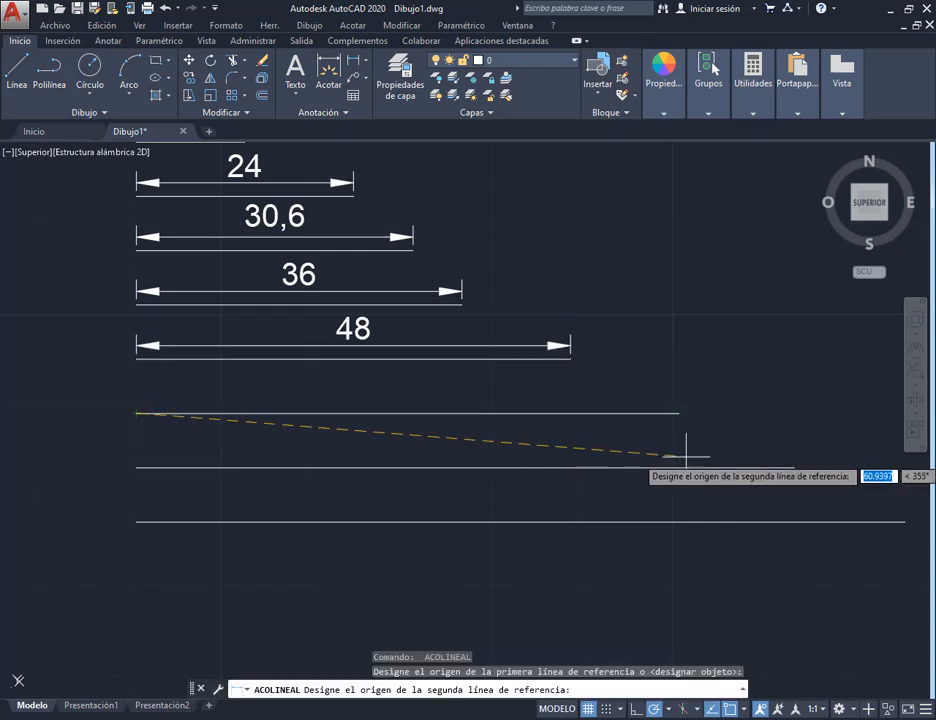
{"action": "left_click", "coordinate": [679, 412]}
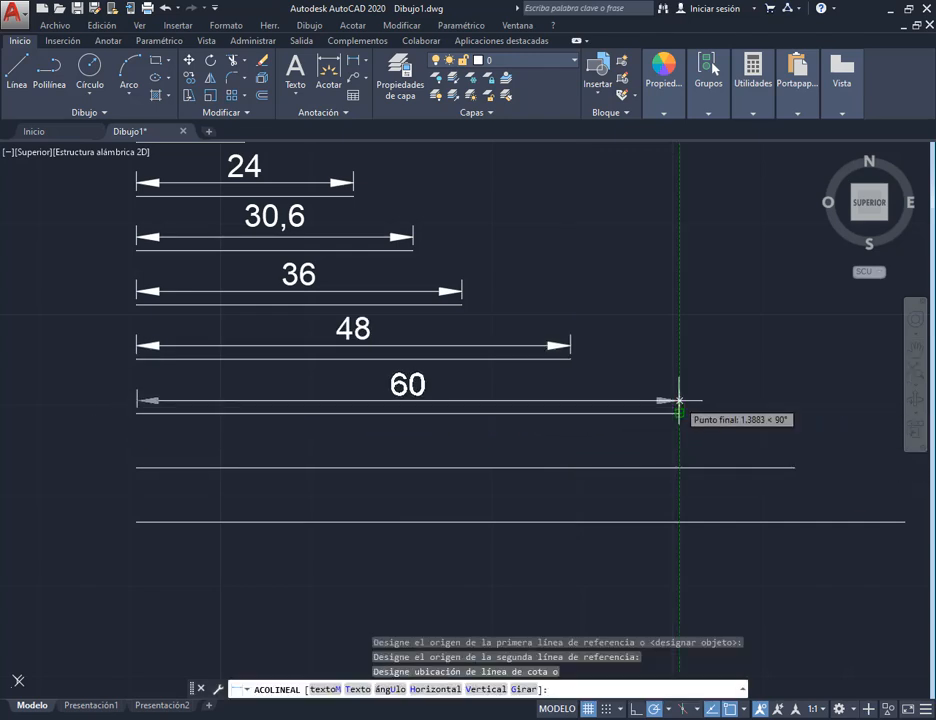
{"action": "left_click", "coordinate": [679, 399]}
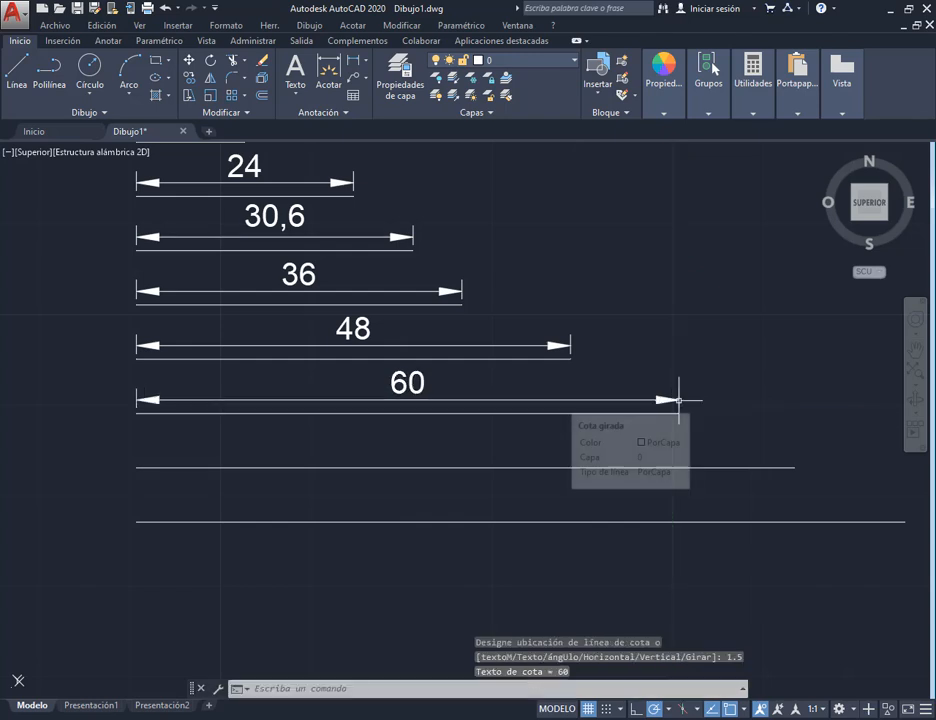
Step: Add a linear dimension to the 72.79-unit line, with its dimension line 1.5 units above
{"action": "key", "text": "Return"}
{"action": "left_click", "coordinate": [136, 467]}
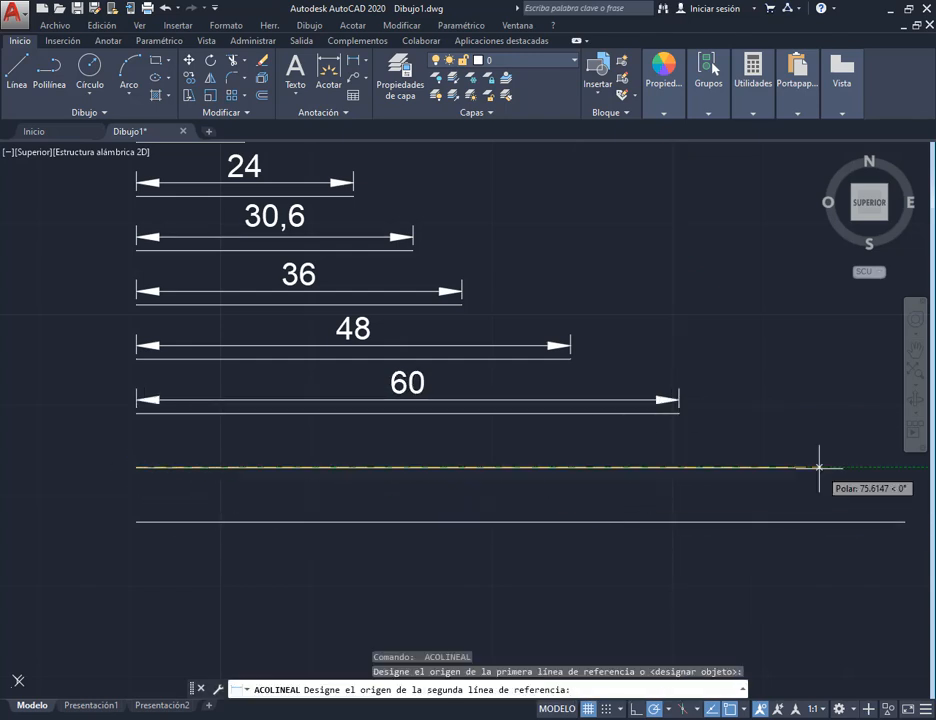
{"action": "left_click", "coordinate": [795, 467]}
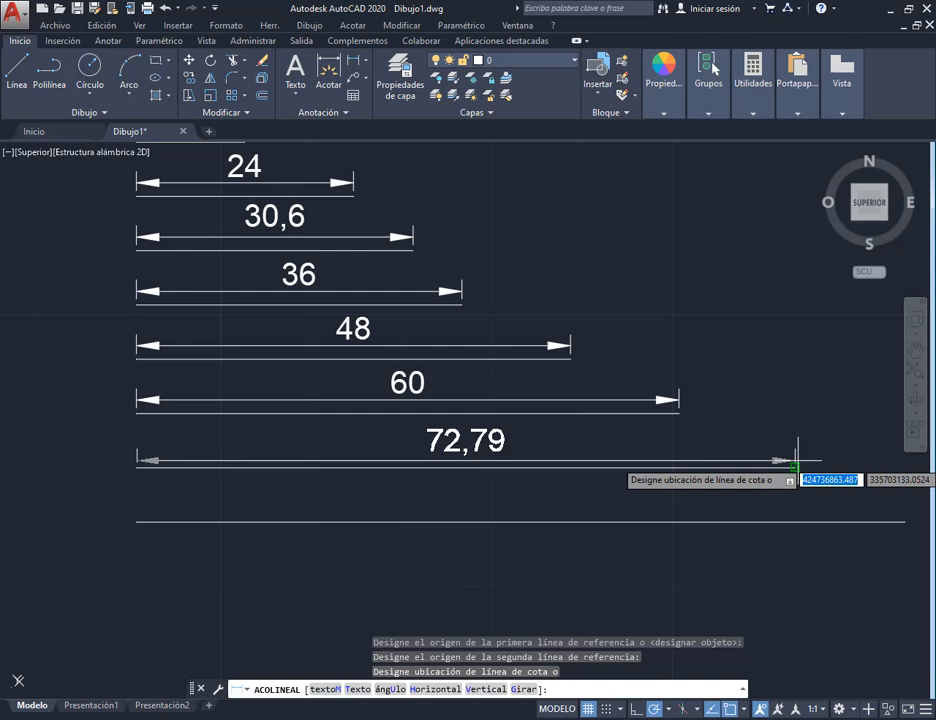
{"action": "type", "text": "1.5"}
{"action": "key", "text": "Return"}
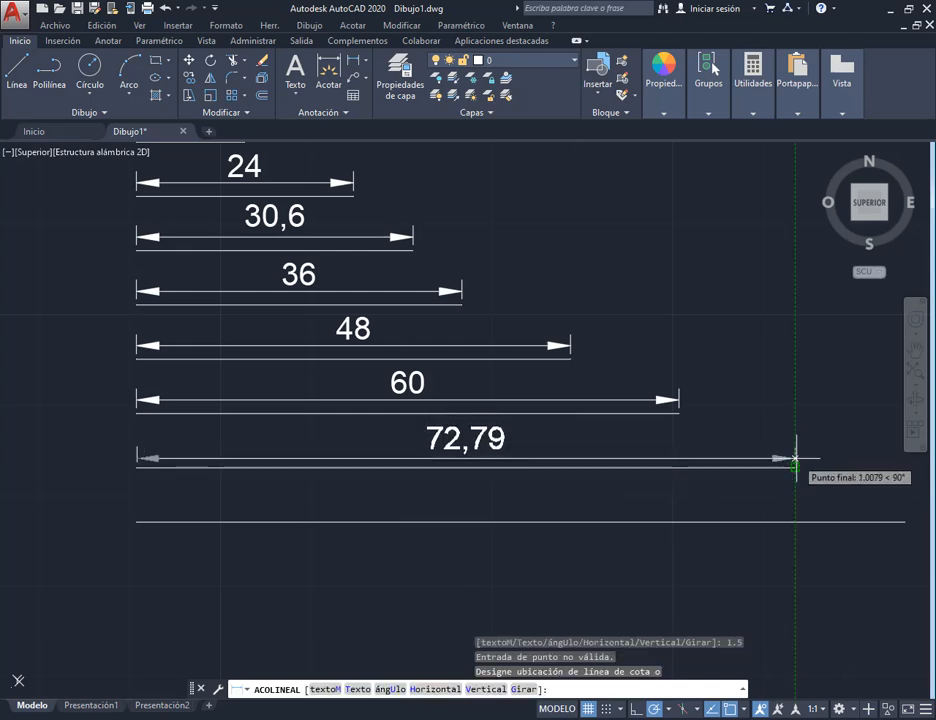
{"action": "type", "text": "1"}
{"action": "key", "text": "Return"}
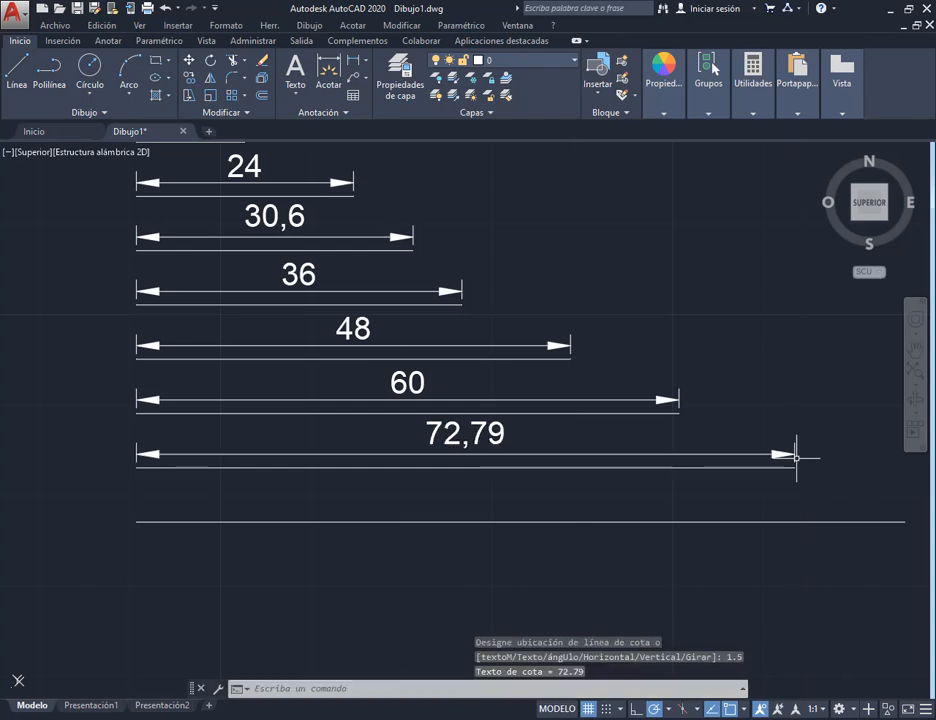
Step: Add a linear dimension to the 85.02-unit line at the foot of the column, with its dimension line 1.5 units above
{"action": "key", "text": "Return"}
{"action": "left_click", "coordinate": [136, 521]}
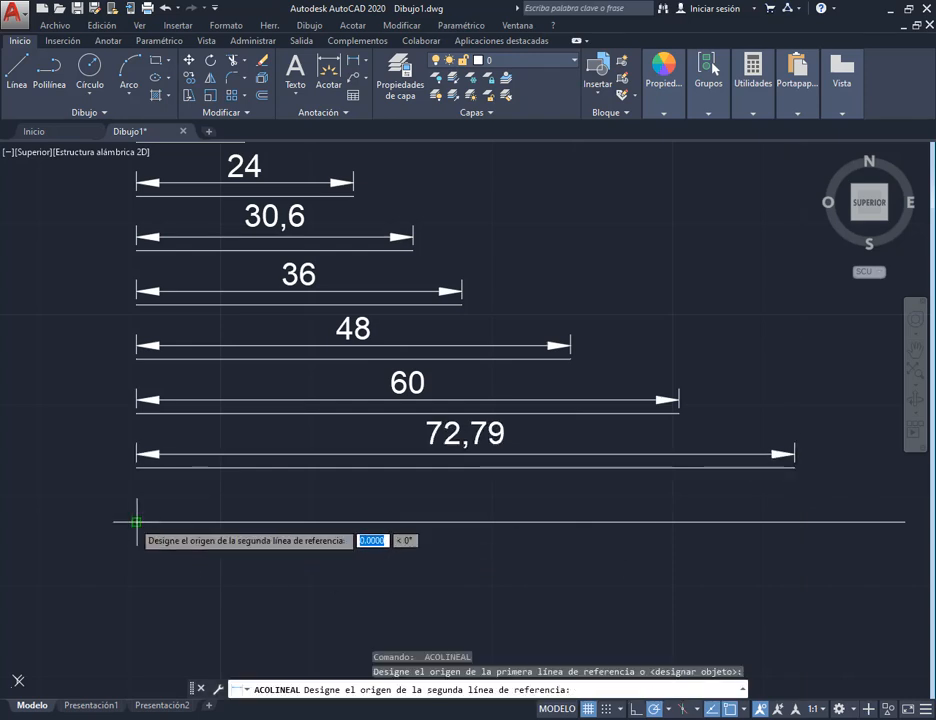
{"action": "left_click", "coordinate": [906, 521]}
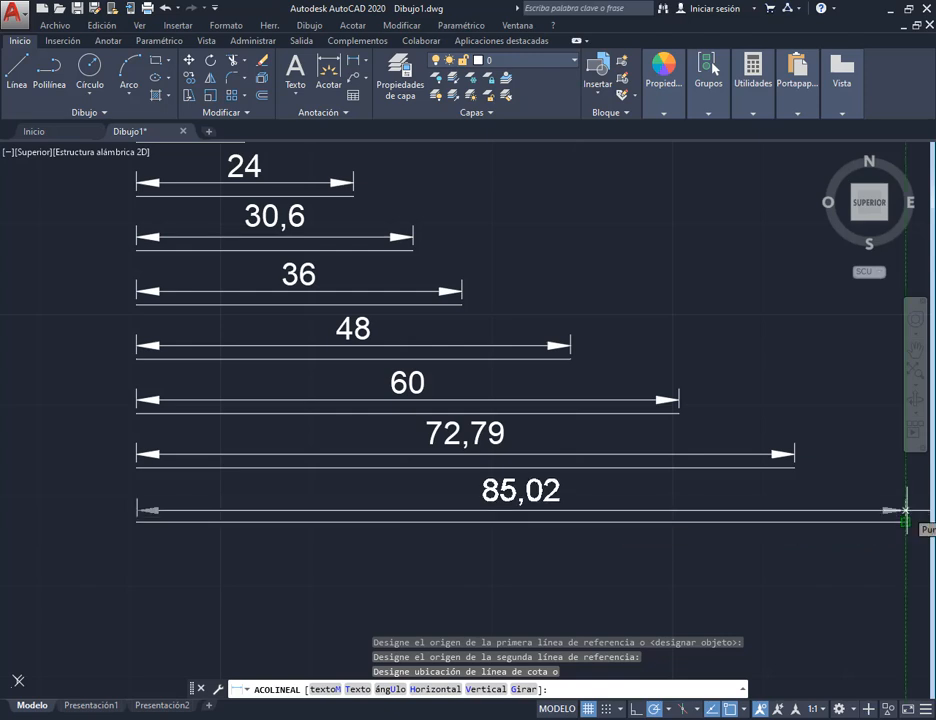
{"action": "type", "text": "1.5"}
{"action": "key", "text": "Return"}
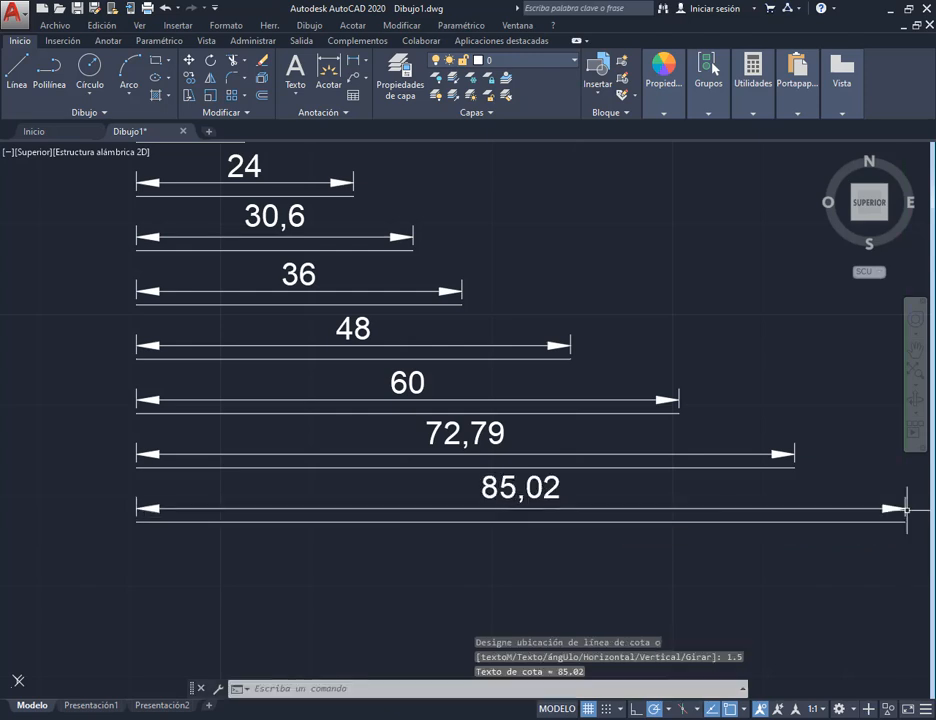
Step: Start saving the dimensioned drawing under a new name with Save As
{"action": "scroll", "coordinate": [562, 428], "scroll_direction": "down", "scroll_amount": 3}
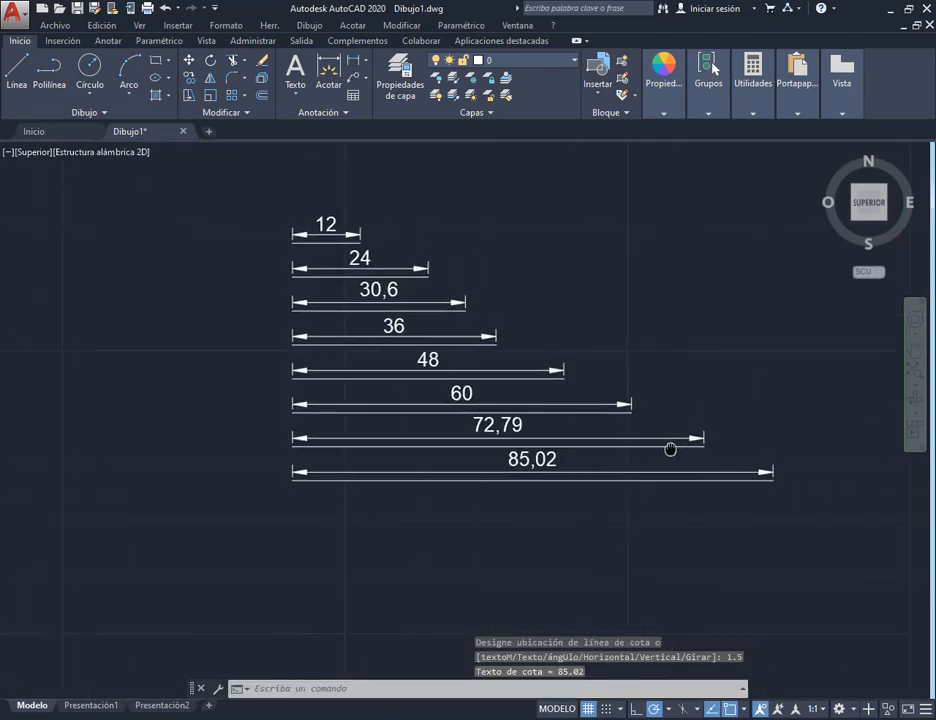
{"action": "left_click", "coordinate": [77, 9]}
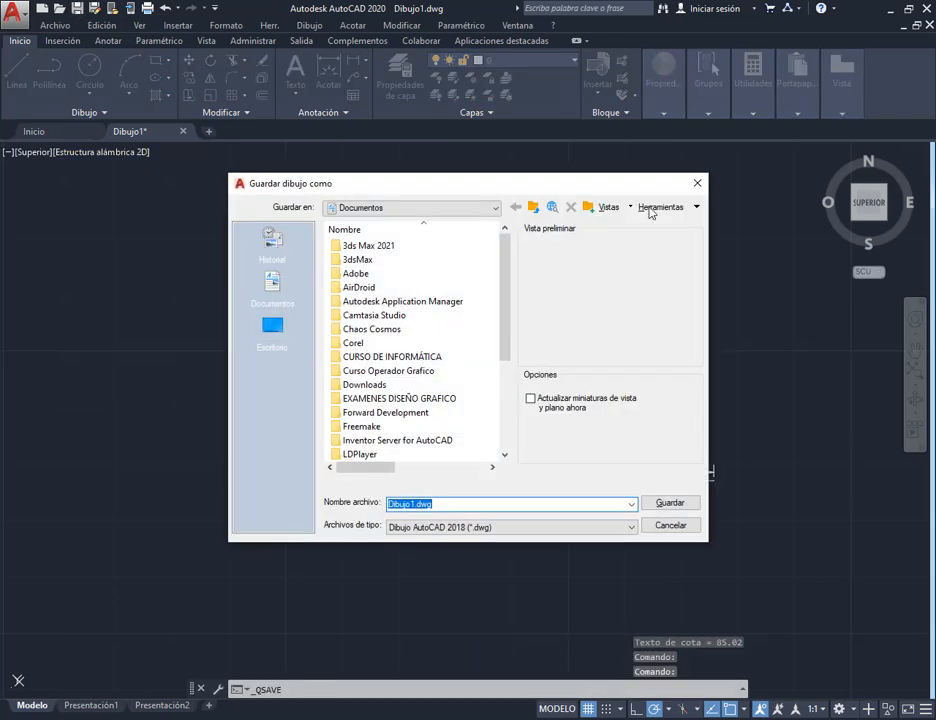
{"action": "left_click", "coordinate": [697, 190]}
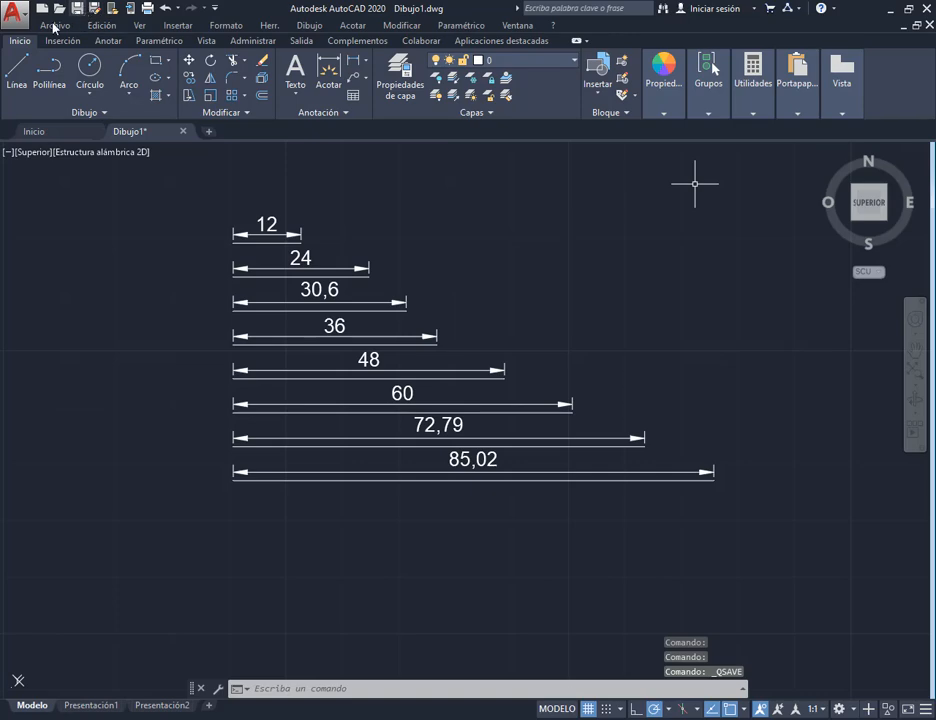
{"action": "left_click", "coordinate": [22, 18]}
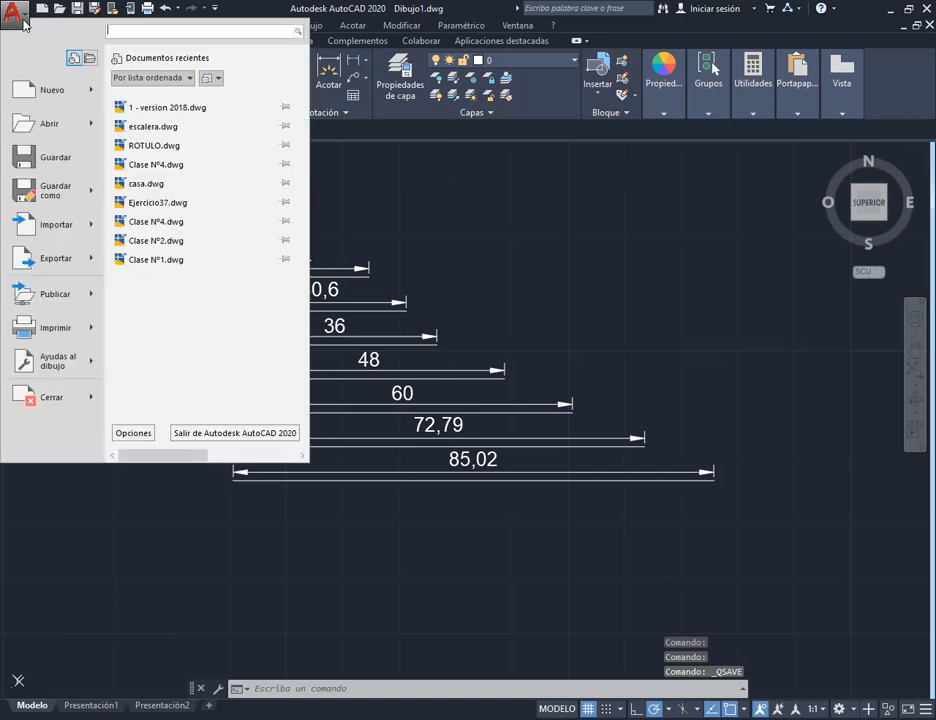
{"action": "left_click", "coordinate": [56, 190]}
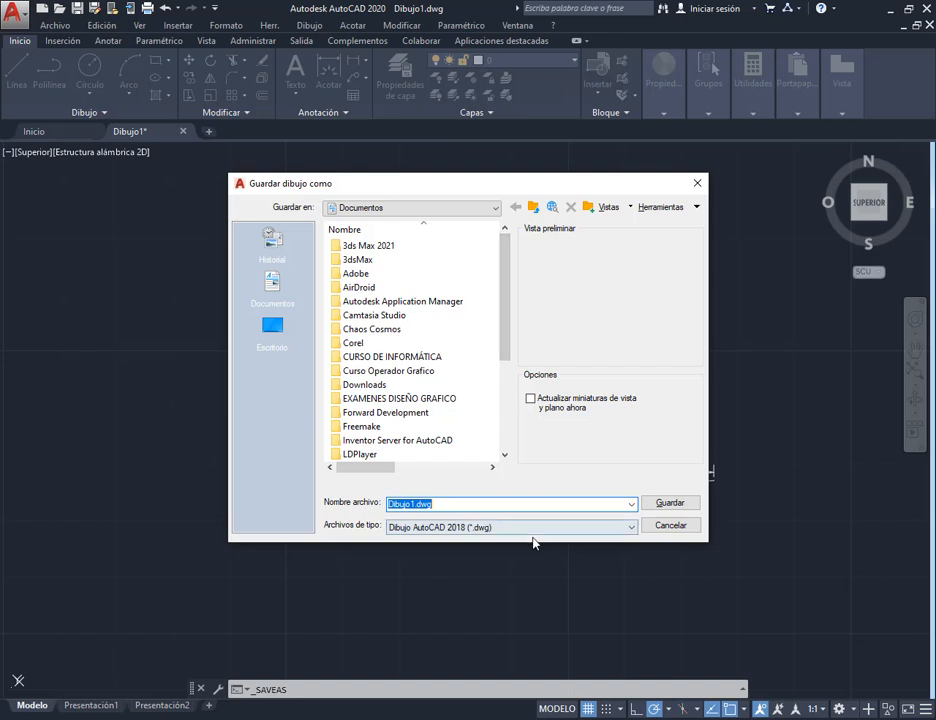
{"action": "key", "text": "ctrl+shift+d"}
{"action": "mouse_move", "coordinate": [312, 491]}
{"action": "left_mouse_down"}
{"action": "mouse_move", "coordinate": [469, 517]}
{"action": "mouse_move", "coordinate": [652, 513]}
{"action": "left_mouse_up"}
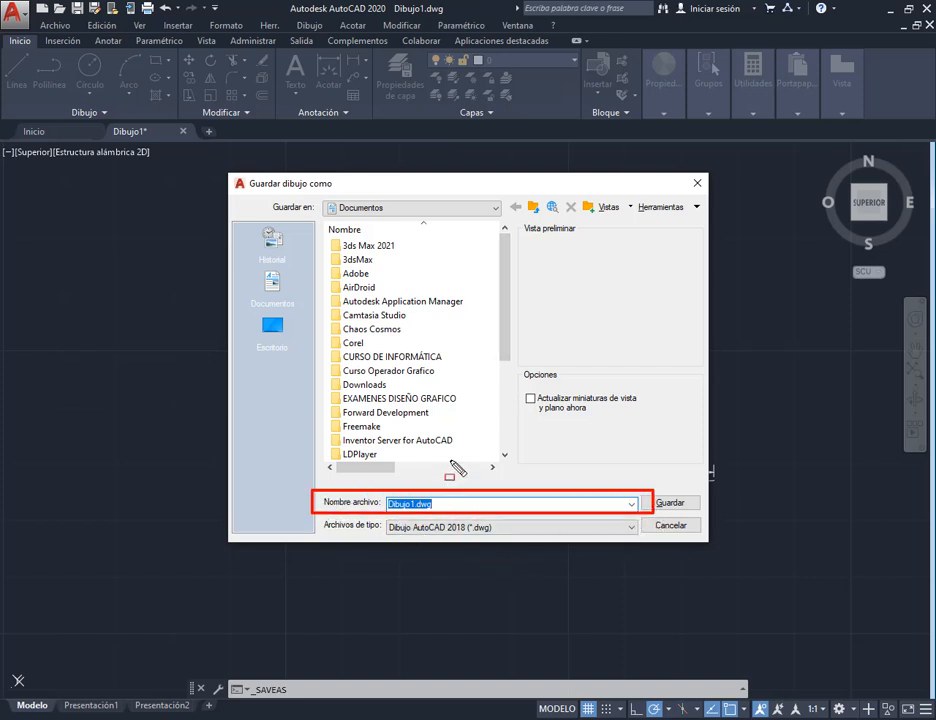
{"action": "key", "text": "a"}
{"action": "left_click_drag", "start_coordinate": [459, 456], "coordinate": [432, 497]}
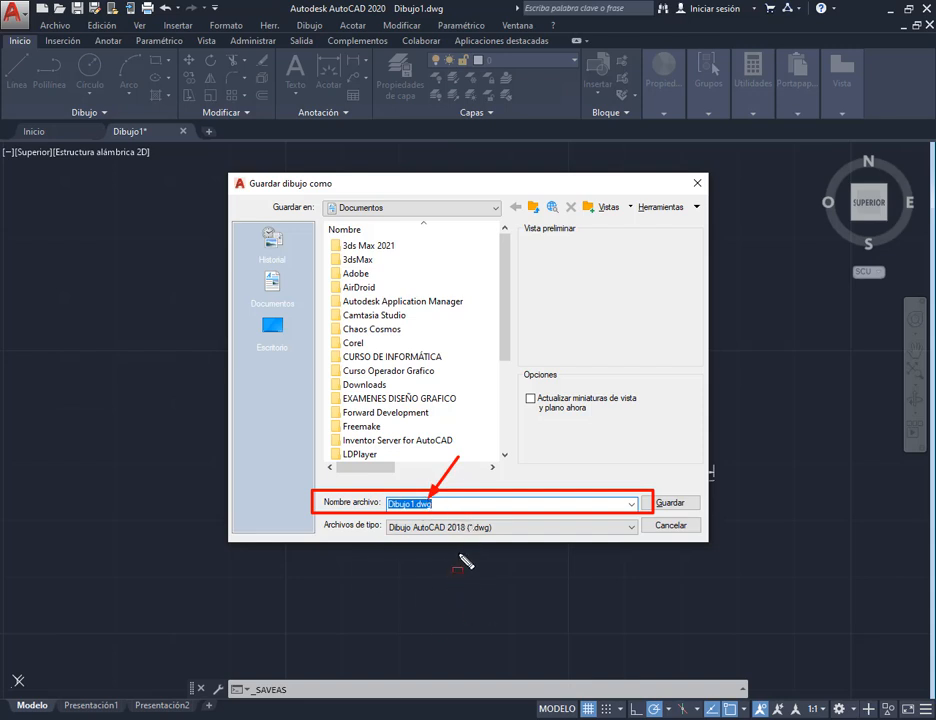
Step: Set the file type for the saved drawing to AutoCAD 2013/LT2013 (*.dwg)
{"action": "left_click", "coordinate": [469, 527]}
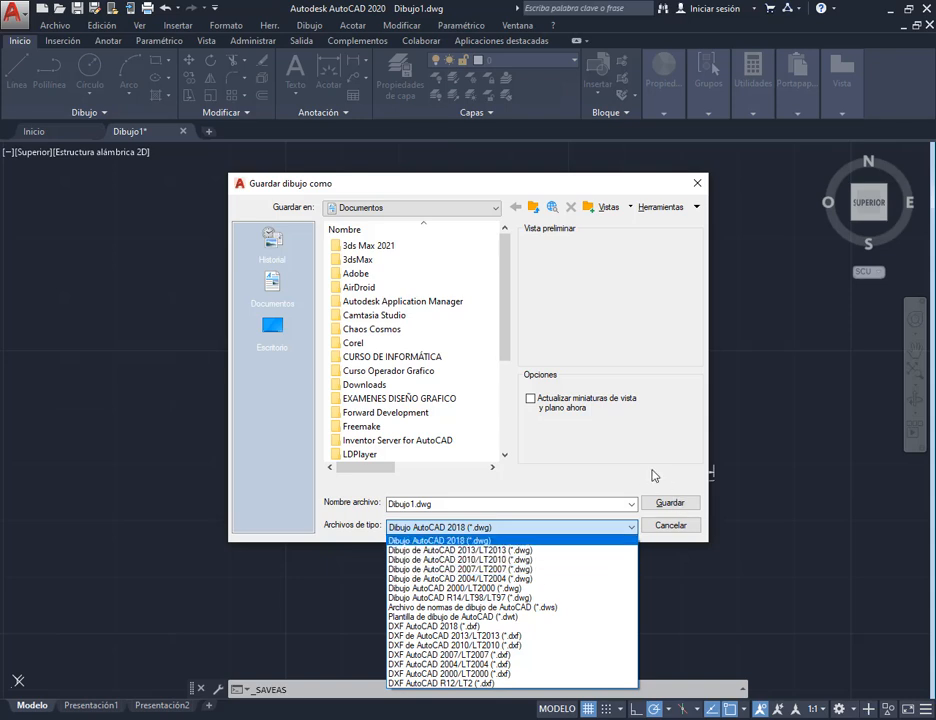
{"action": "left_click", "coordinate": [654, 474]}
{"action": "left_click", "coordinate": [519, 528]}
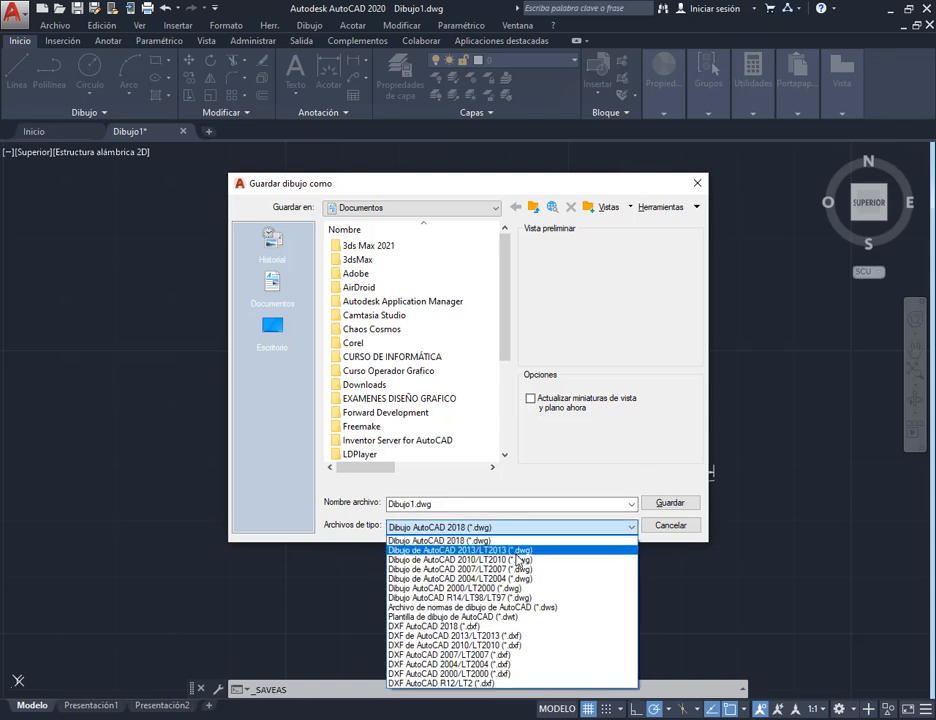
{"action": "left_click", "coordinate": [512, 551]}
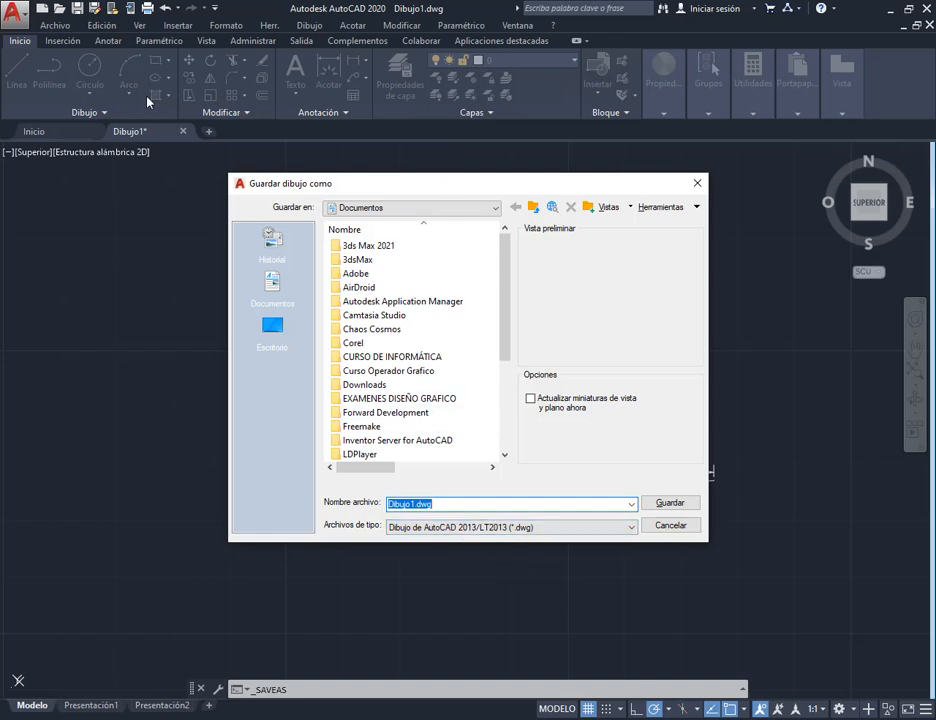
Step: Cancel the Save As operation without saving the drawing
{"action": "left_click", "coordinate": [675, 527]}
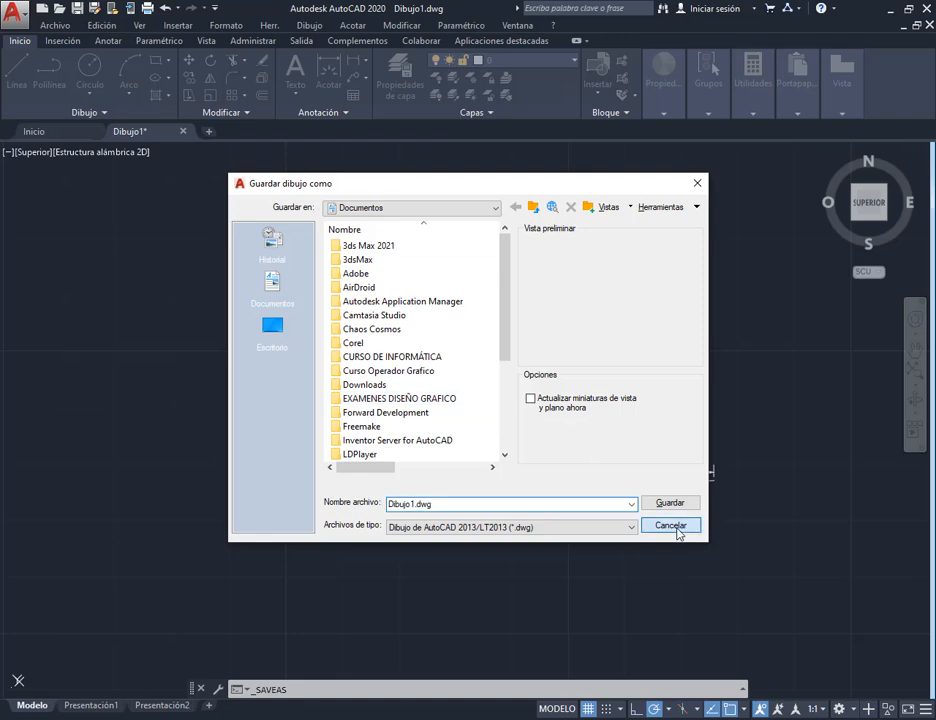
{"action": "scroll", "coordinate": [624, 361], "scroll_direction": "down", "scroll_amount": 5}
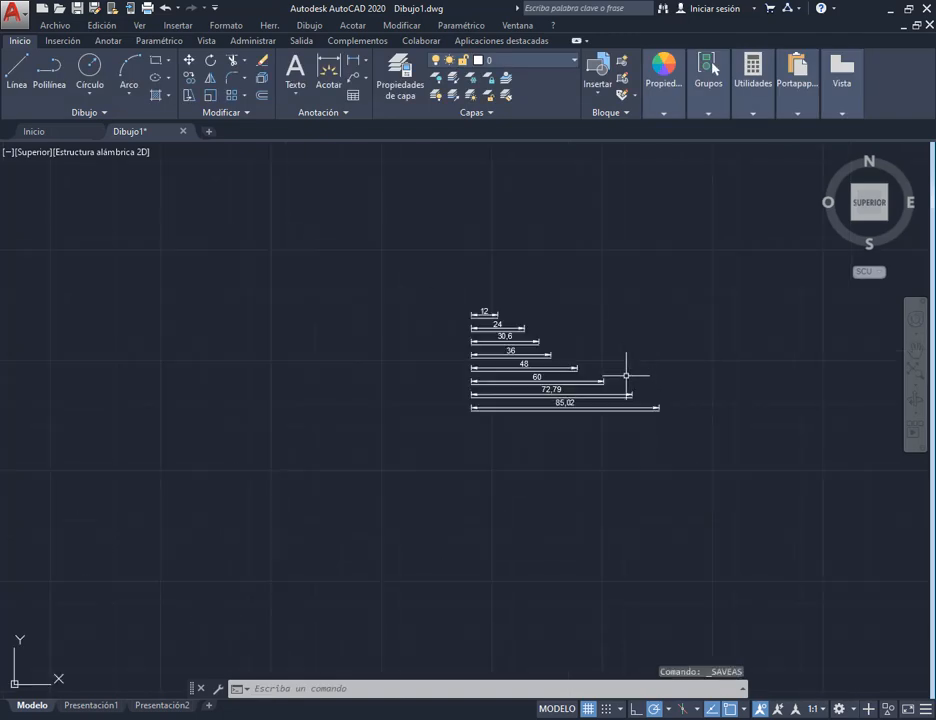
{"action": "scroll", "coordinate": [623, 376], "scroll_direction": "up", "scroll_amount": 3}
{"action": "middle_click_drag", "start_coordinate": [681, 432], "coordinate": [566, 441]}
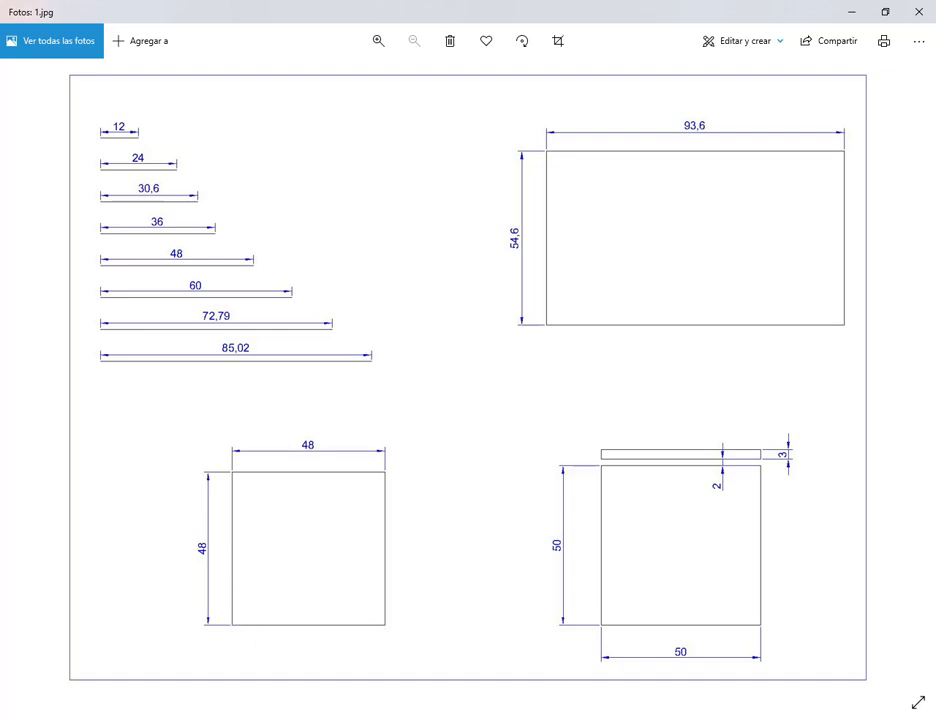
Step: Return to AutoCAD and draw a 48 by 48 unit square from four lines, right of the dimensioned column, ending at its starting corner
{"action": "key", "text": "alt+Tab"}
{"action": "left_click", "coordinate": [16, 78]}
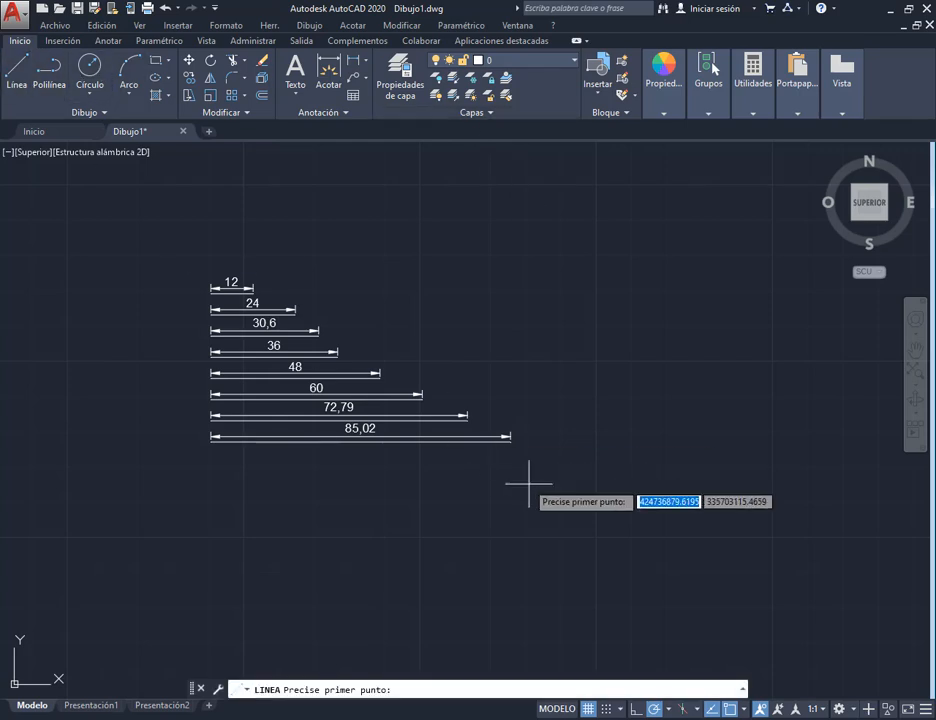
{"action": "mouse_move", "coordinate": [529, 484]}
{"action": "middle_mouse_down"}
{"action": "mouse_move", "coordinate": [495, 407]}
{"action": "mouse_move", "coordinate": [274, 466]}
{"action": "middle_mouse_up"}
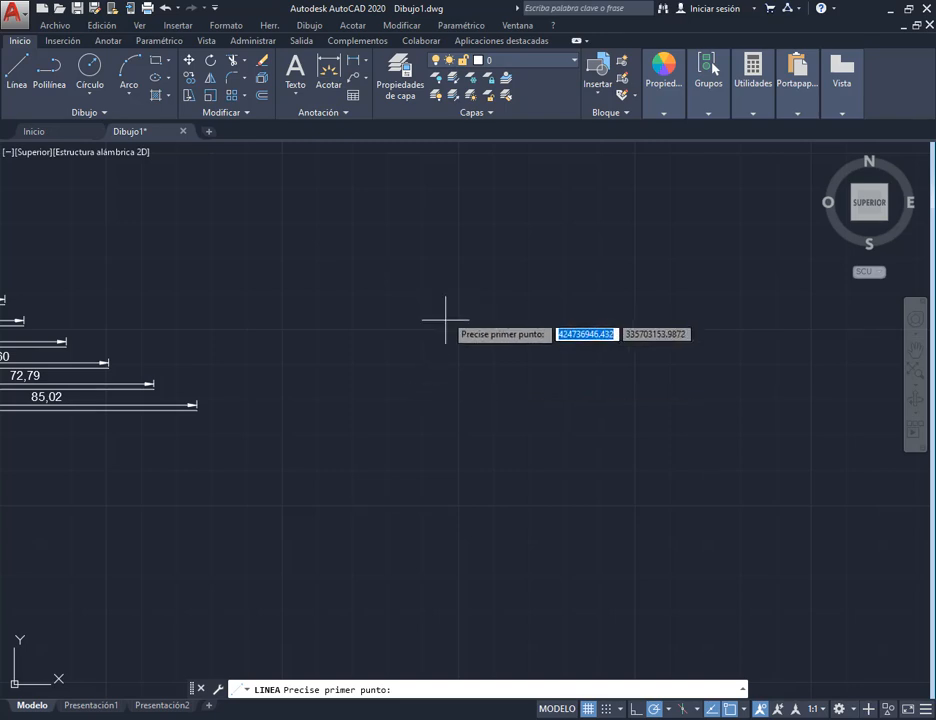
{"action": "left_click", "coordinate": [460, 391]}
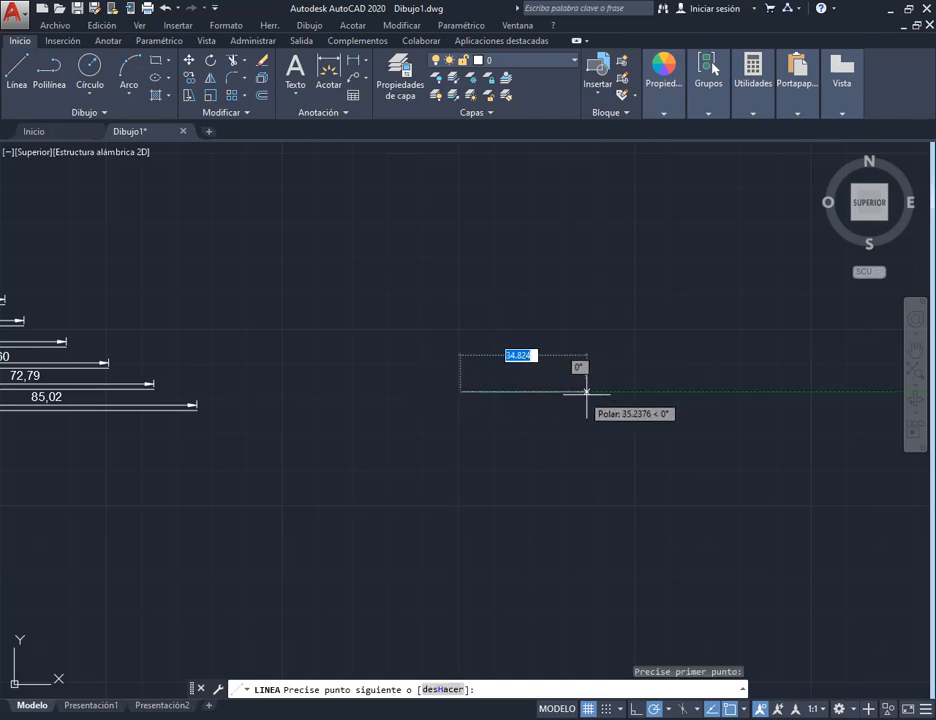
{"action": "type", "text": "48"}
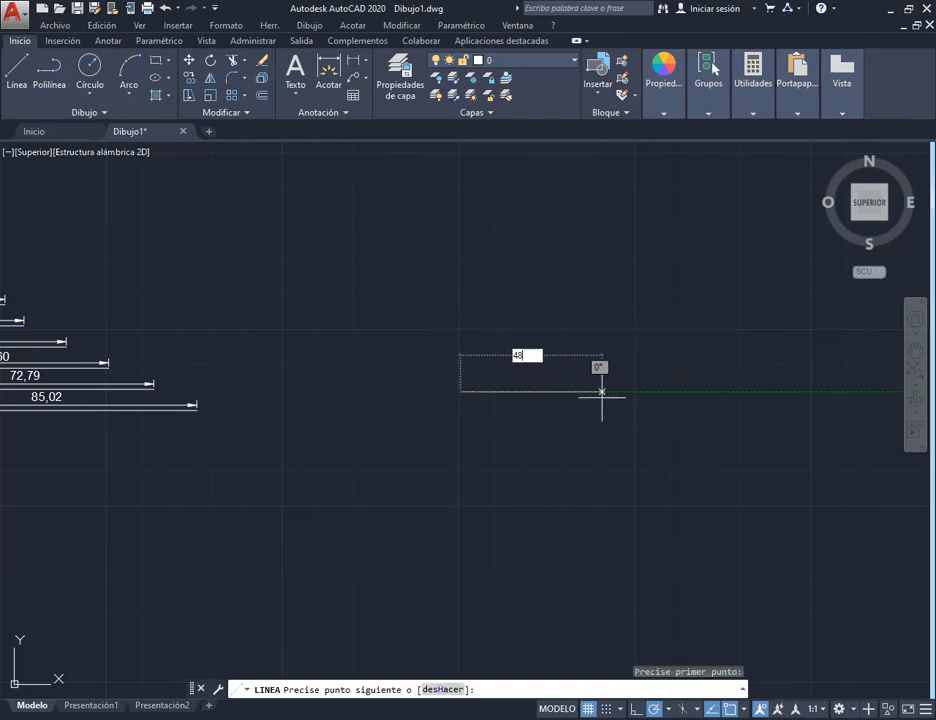
{"action": "key", "text": "Return"}
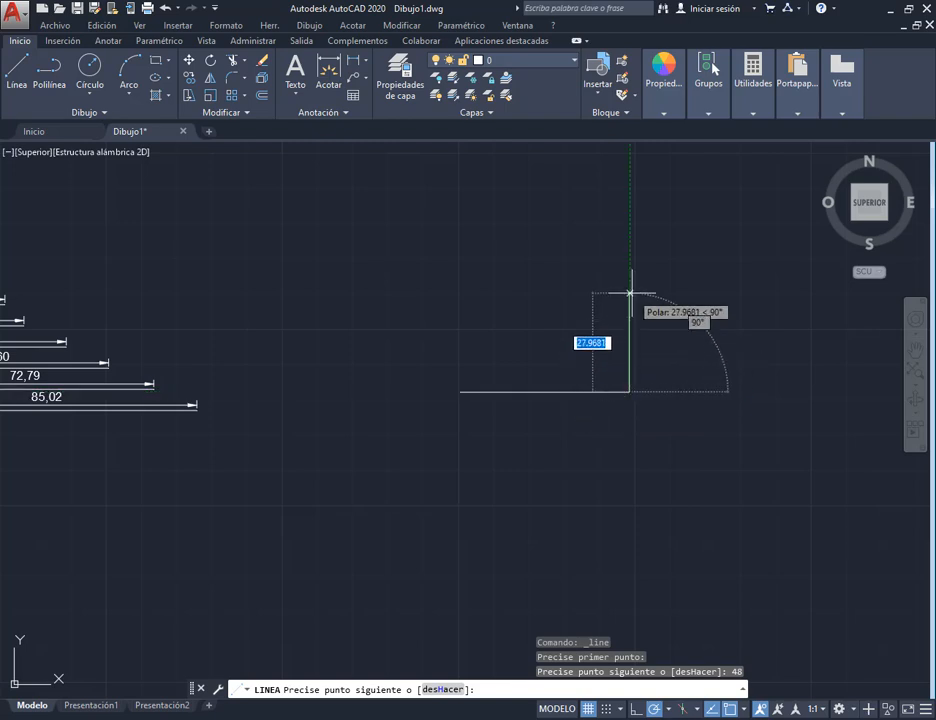
{"action": "type", "text": "48"}
{"action": "key", "text": "Return"}
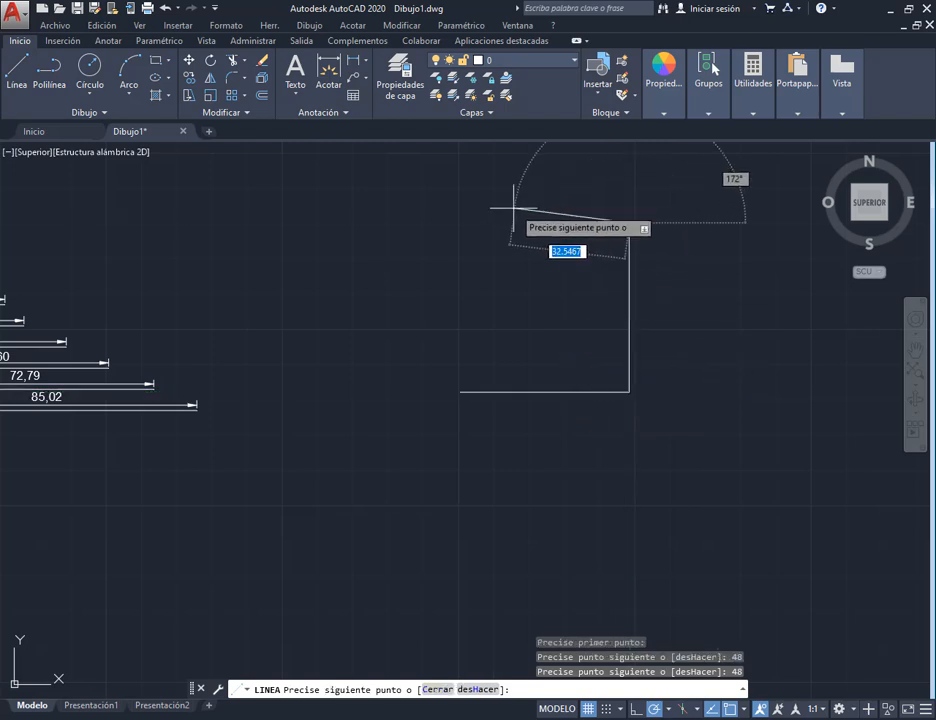
{"action": "type", "text": "48"}
{"action": "key", "text": "Return"}
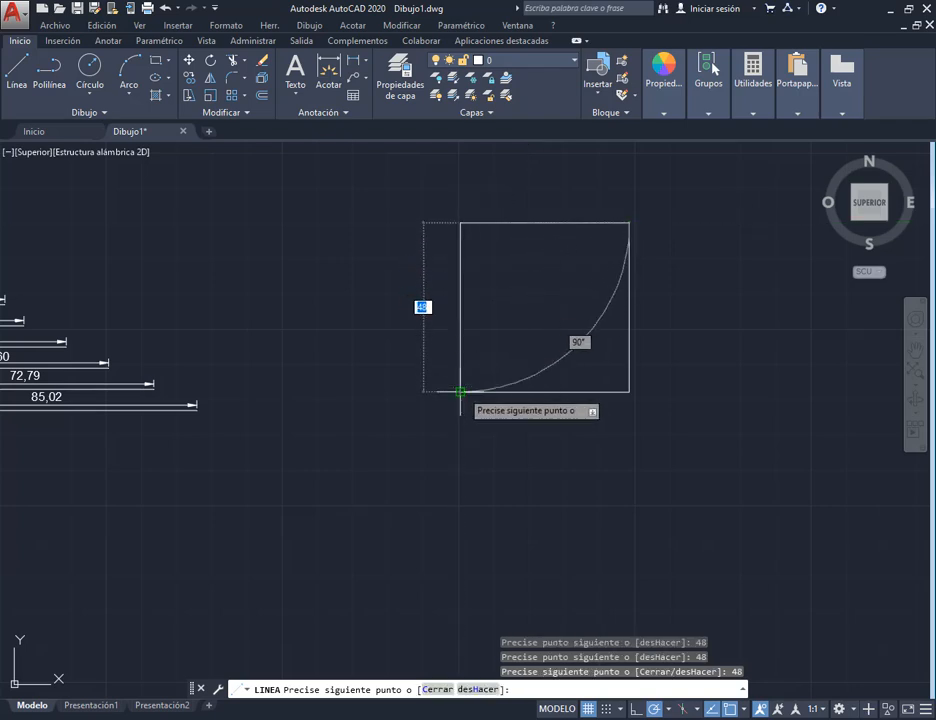
{"action": "left_click", "coordinate": [460, 392]}
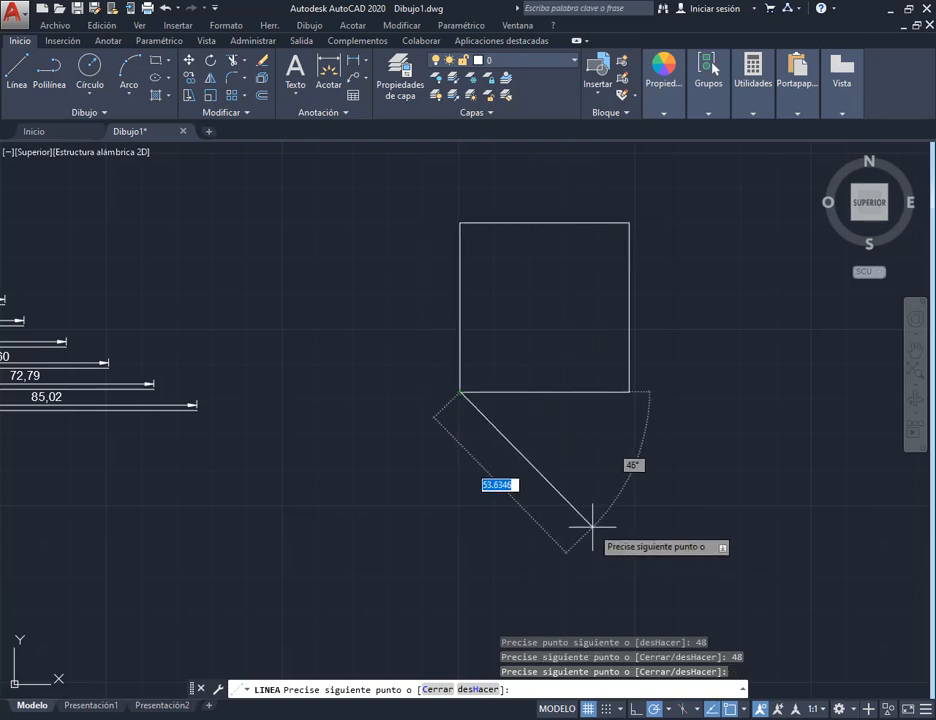
{"action": "key", "text": "Escape"}
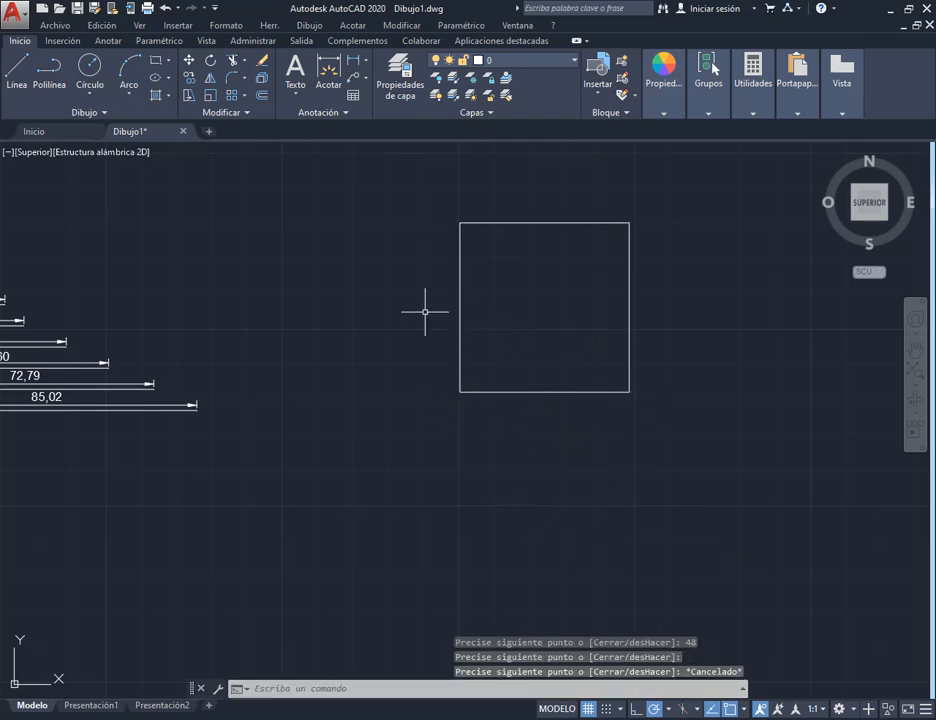
Step: Delete the four lines of the 48-unit square
{"action": "left_click", "coordinate": [727, 194]}
{"action": "left_click", "coordinate": [439, 439]}
{"action": "key", "text": "Delete"}
Step: Start a new square right of the column with the Line tool, drawing the 48-unit bottom side and the 48-unit vertical right side
{"action": "left_click", "coordinate": [17, 70]}
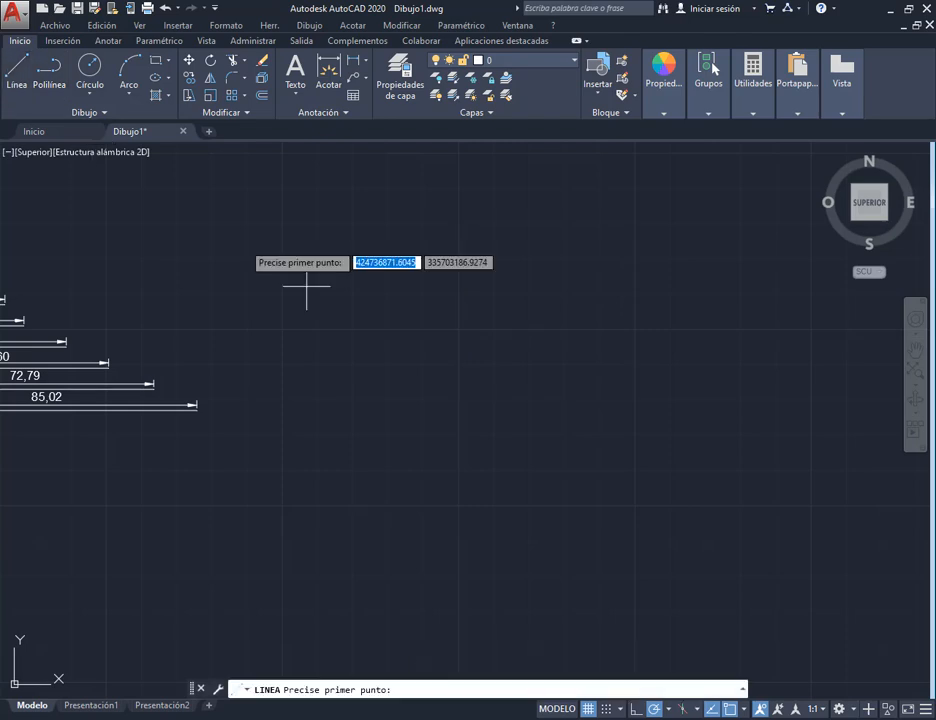
{"action": "left_click", "coordinate": [446, 418]}
{"action": "type", "text": "48"}
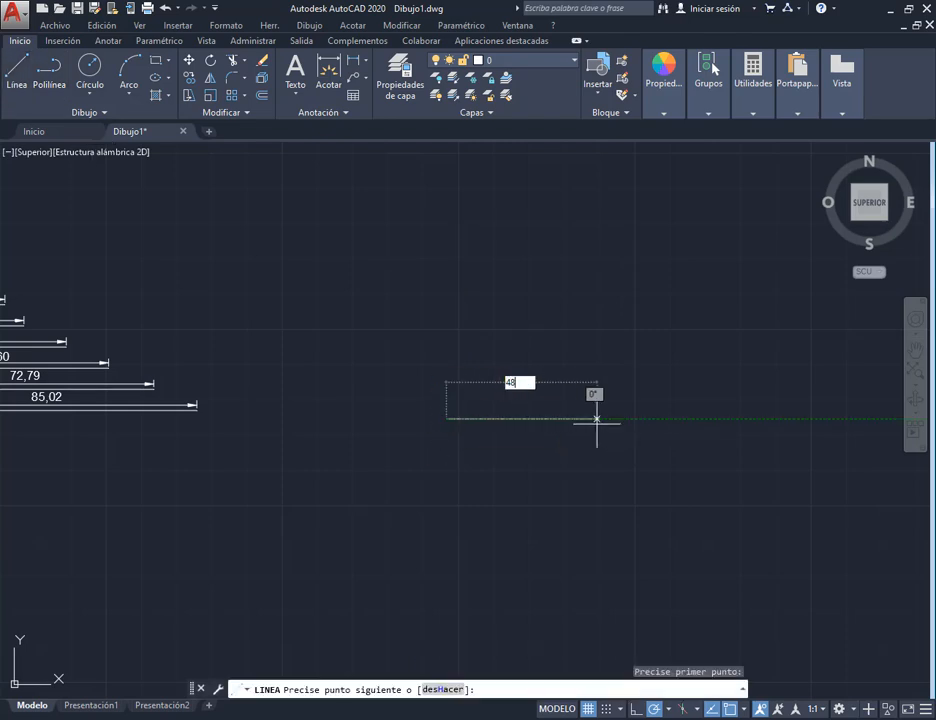
{"action": "key", "text": "Return"}
{"action": "type", "text": "48"}
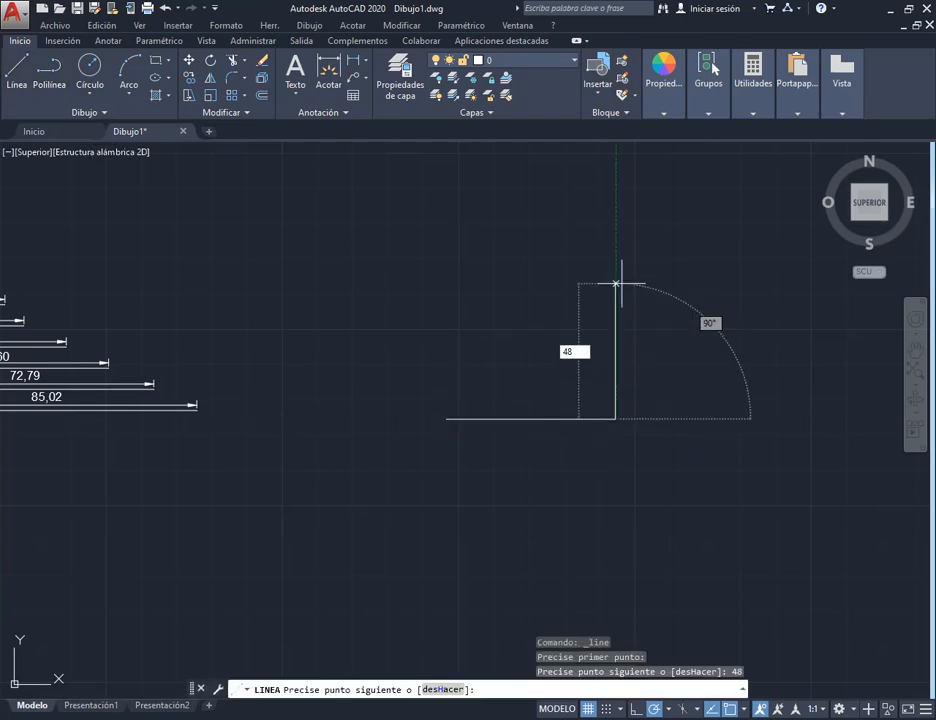
{"action": "key", "text": "Return"}
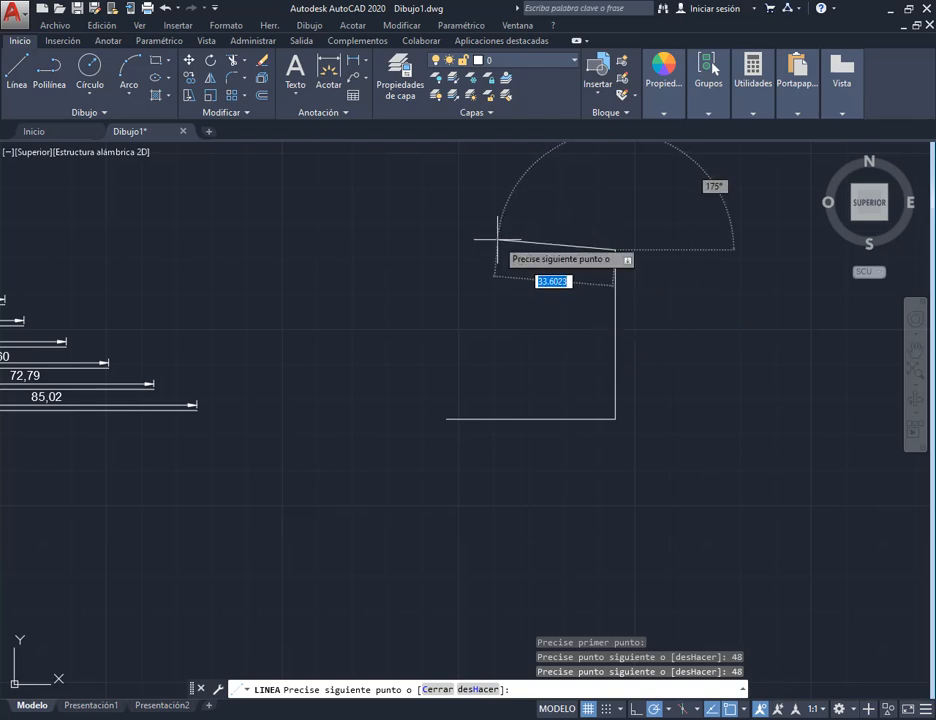
Step: Try a slightly slanted 48-unit third side from the upper right corner, and remove that segment with the line command's Undo option
{"action": "type", "text": "48"}
{"action": "key", "text": "Return"}
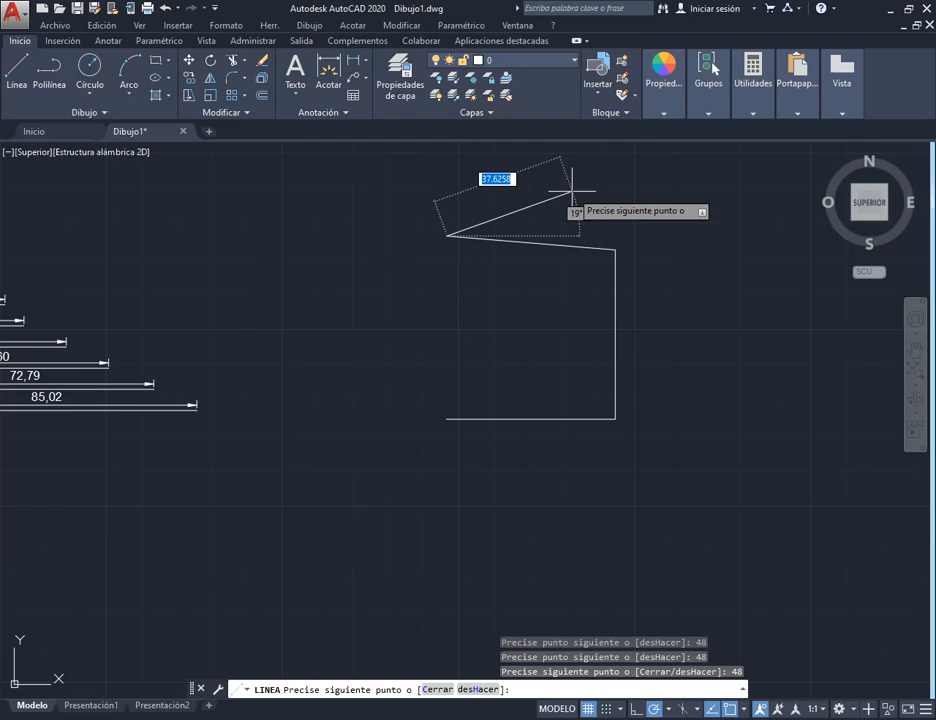
{"action": "type", "text": "h"}
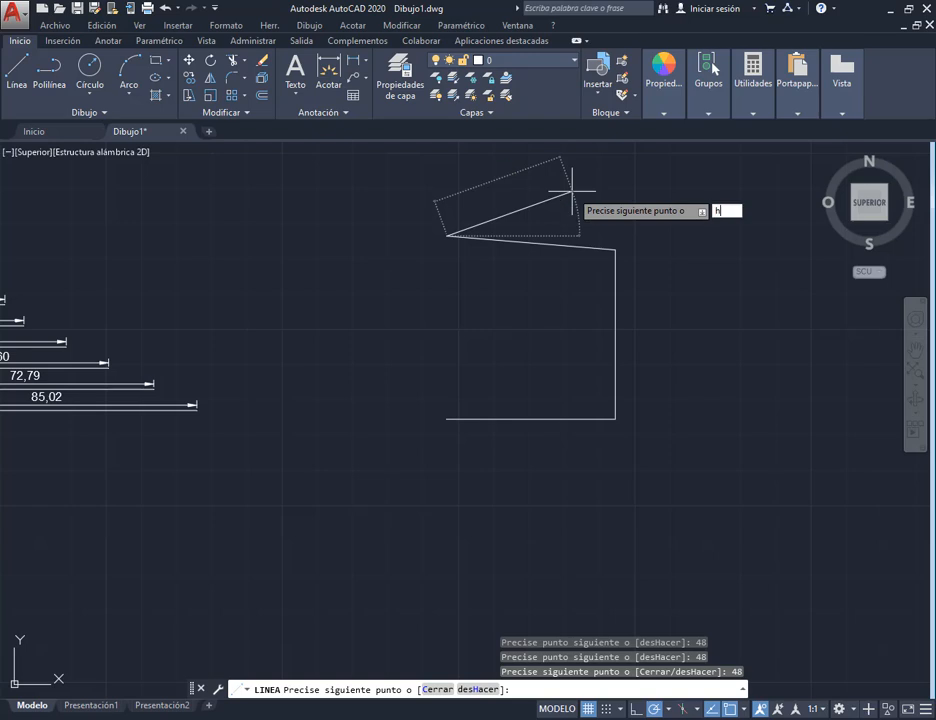
{"action": "key", "text": "Return"}
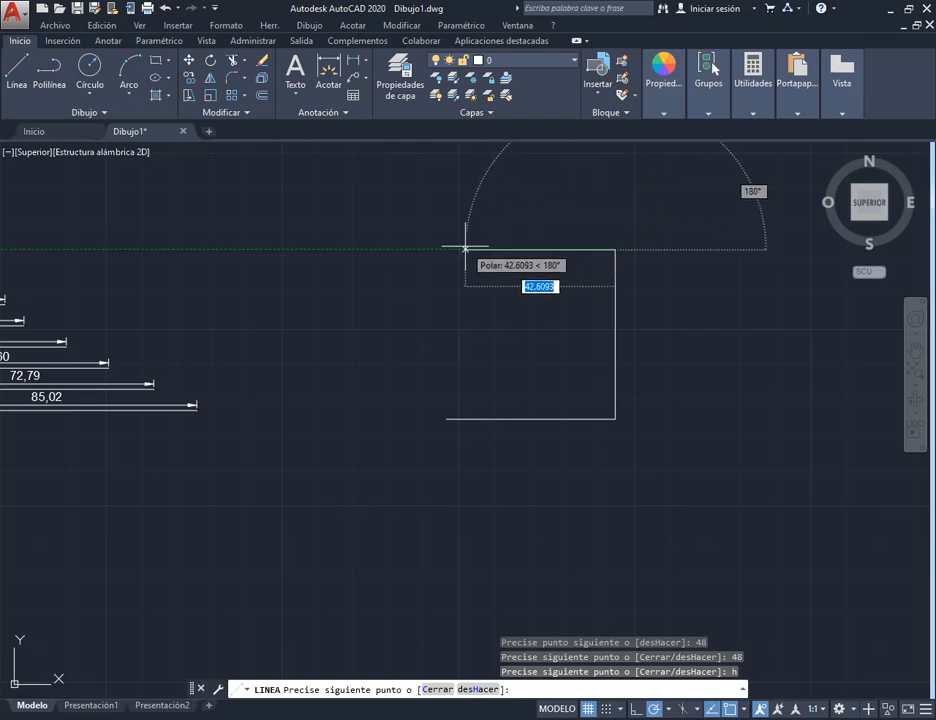
Step: Draw the 48-unit top side horizontally to the left and finish the square with the line command's Close option
{"action": "type", "text": "48"}
{"action": "key", "text": "Return"}
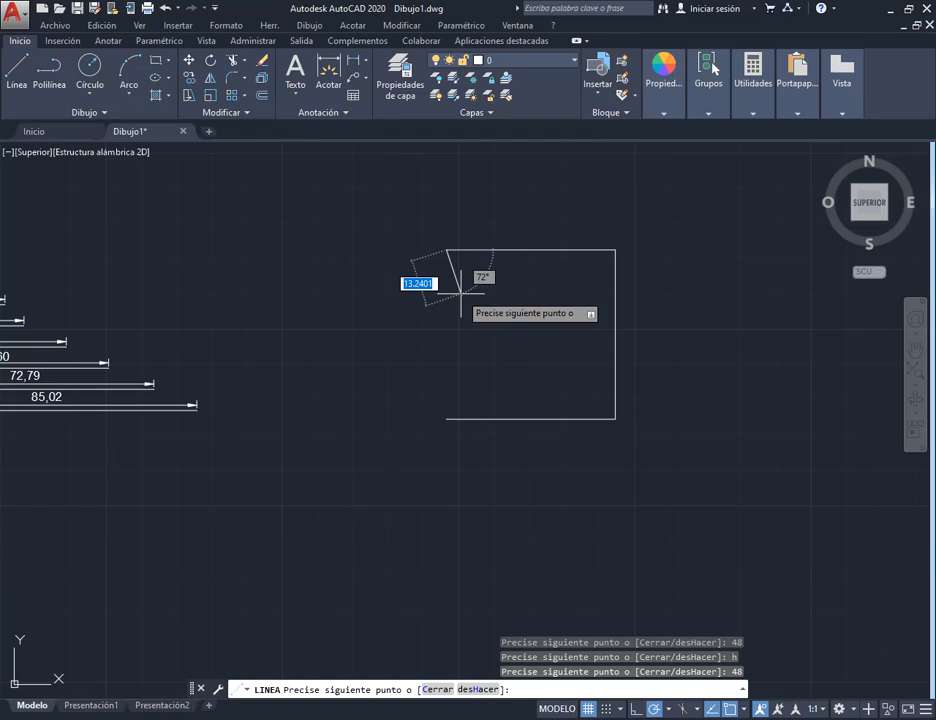
{"action": "type", "text": "c"}
{"action": "key", "text": "Return"}
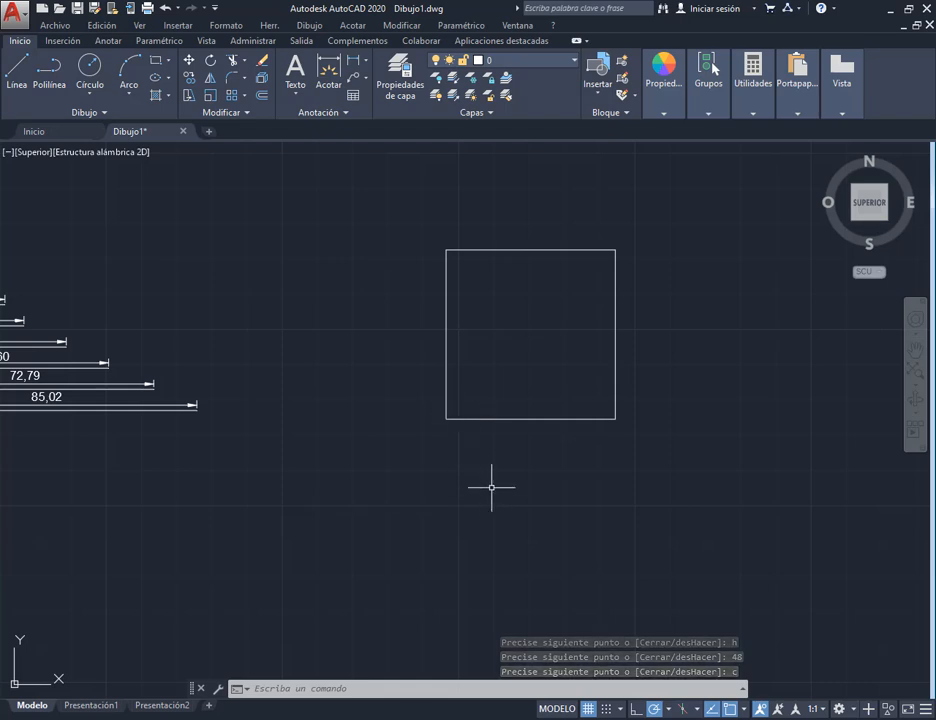
Step: Draw a freehand rectangle with the Rectangle tool in the empty space below the column of dimensioned lines
{"action": "scroll", "coordinate": [493, 487], "scroll_direction": "down", "scroll_amount": 1}
{"action": "middle_click_drag", "start_coordinate": [521, 482], "coordinate": [433, 431]}
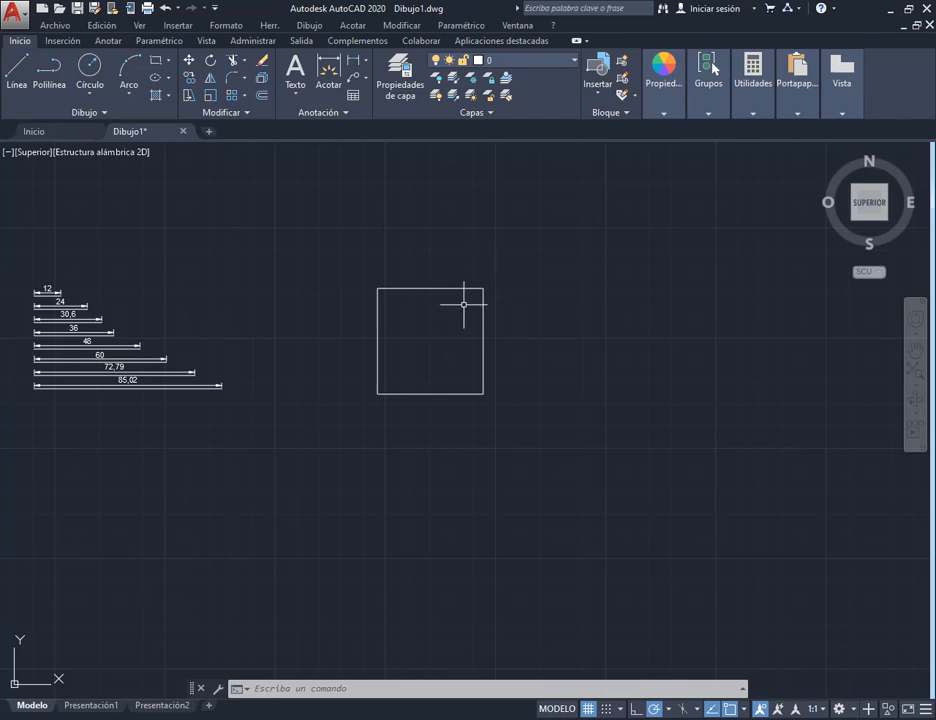
{"action": "left_click", "coordinate": [155, 60]}
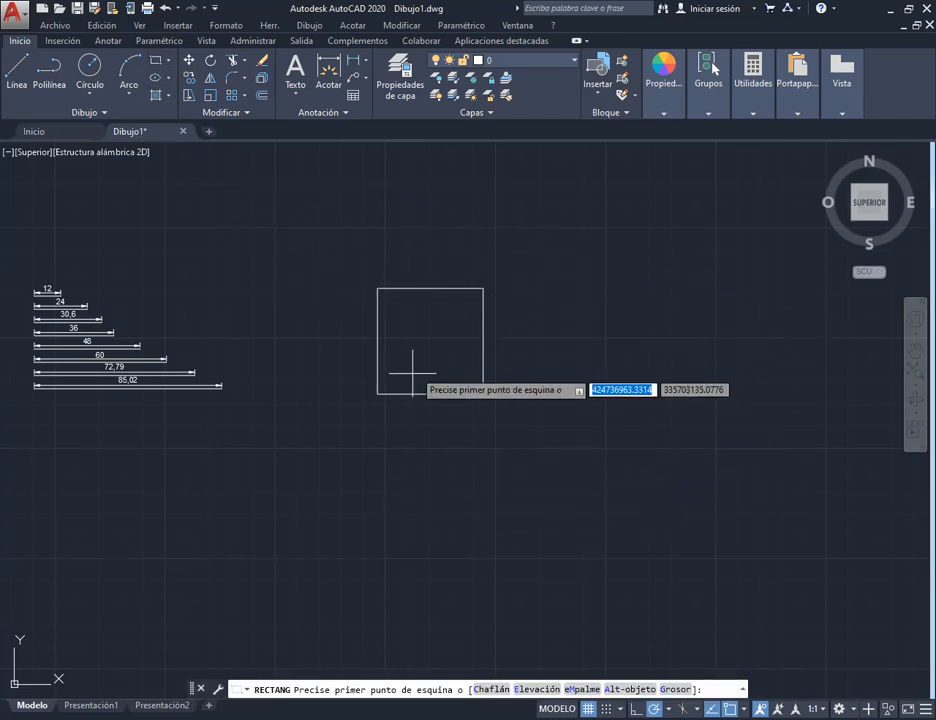
{"action": "mouse_move", "coordinate": [330, 464]}
{"action": "middle_mouse_down"}
{"action": "mouse_move", "coordinate": [374, 466]}
{"action": "mouse_move", "coordinate": [516, 345]}
{"action": "middle_mouse_up"}
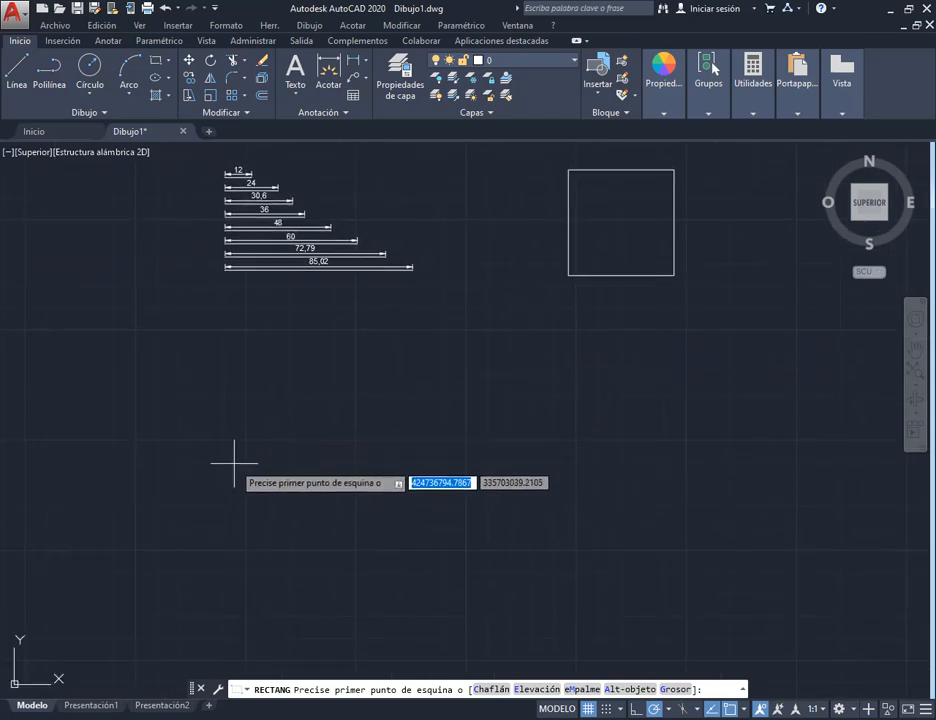
{"action": "left_click", "coordinate": [232, 456]}
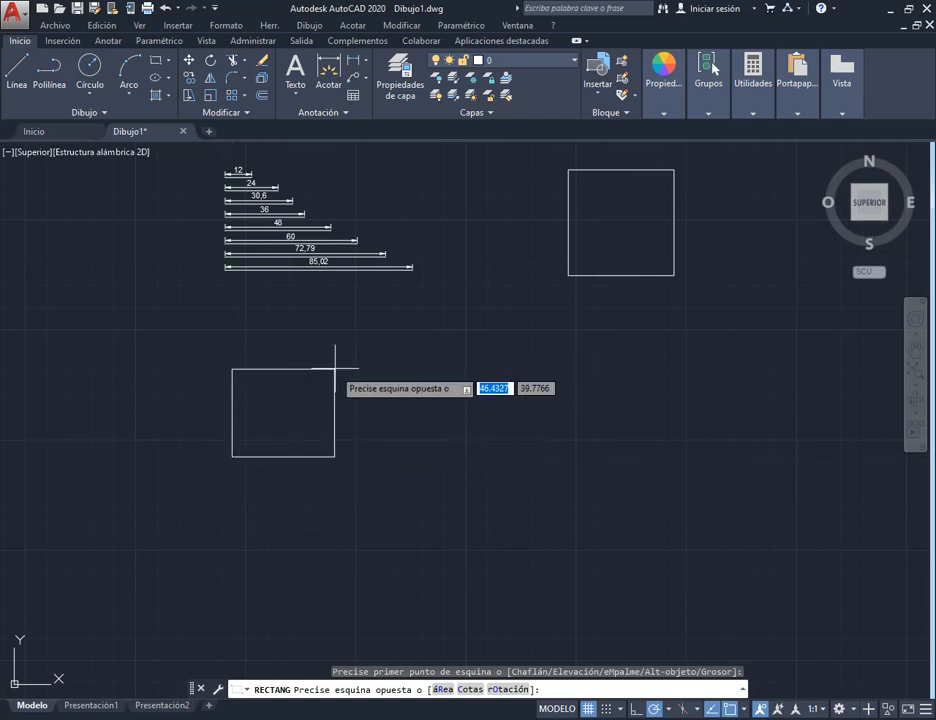
{"action": "left_click", "coordinate": [350, 362]}
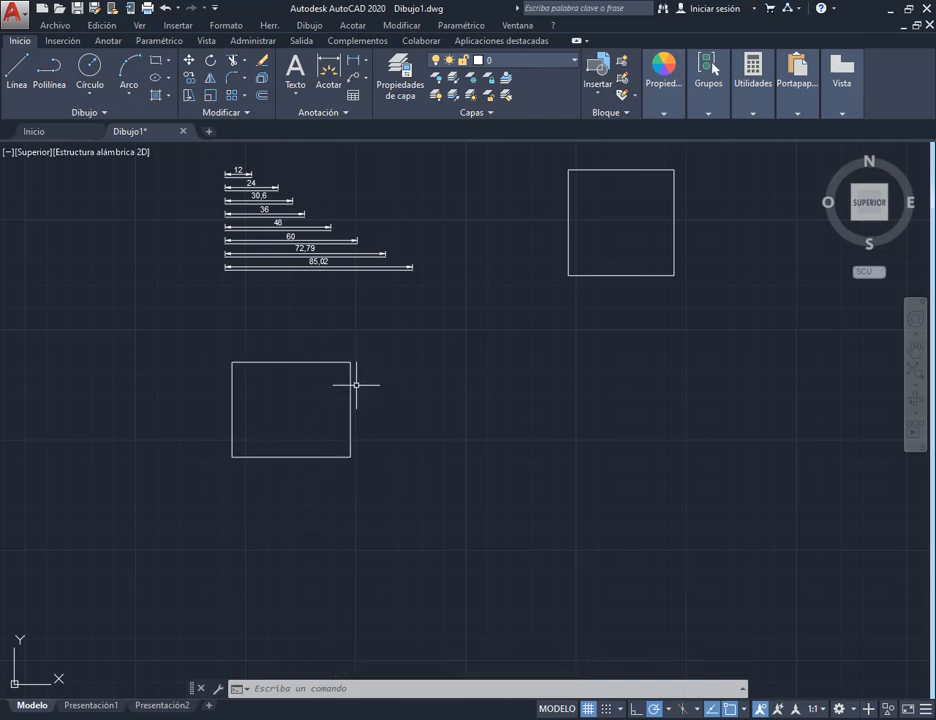
Step: Select all four lines of the 48-unit square with a selection window
{"action": "left_click", "coordinate": [712, 150]}
{"action": "left_click", "coordinate": [533, 288]}
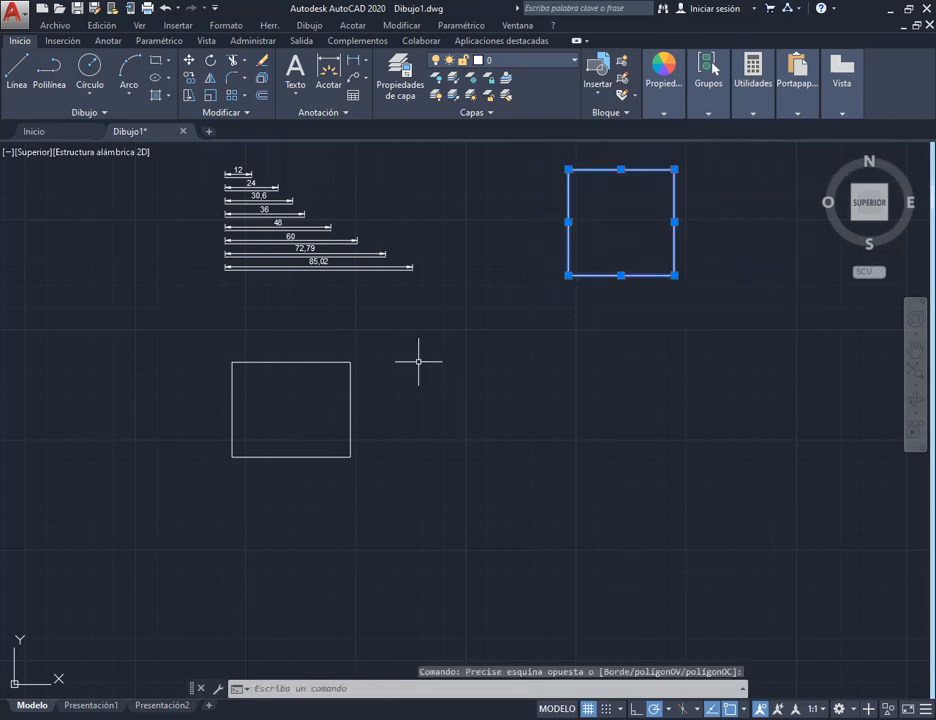
Step: Erase the two existing rectangles, keeping only the dimensioned lines
{"action": "left_click", "coordinate": [391, 334]}
{"action": "left_click", "coordinate": [200, 476]}
{"action": "key", "text": "Delete"}
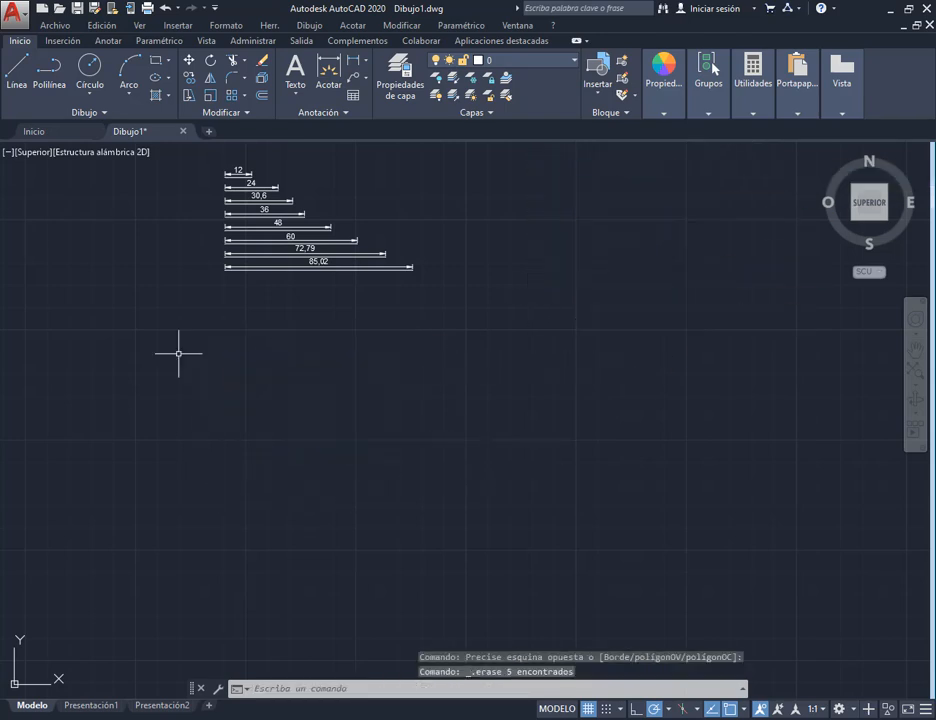
Step: Draw a 48 by 48 square as a rectangle to the right of the dimensioned lines
{"action": "left_click", "coordinate": [154, 62]}
{"action": "mouse_move", "coordinate": [512, 267]}
{"action": "middle_mouse_down"}
{"action": "mouse_move", "coordinate": [412, 421]}
{"action": "mouse_move", "coordinate": [376, 445]}
{"action": "middle_mouse_up"}
{"action": "left_click", "coordinate": [437, 425]}
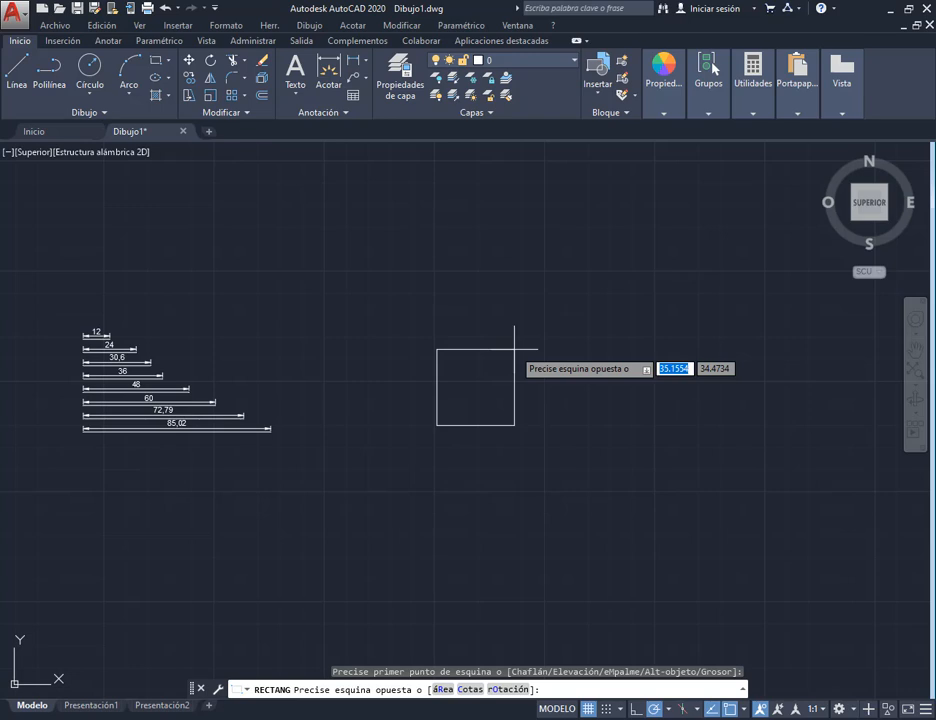
{"action": "type", "text": "48"}
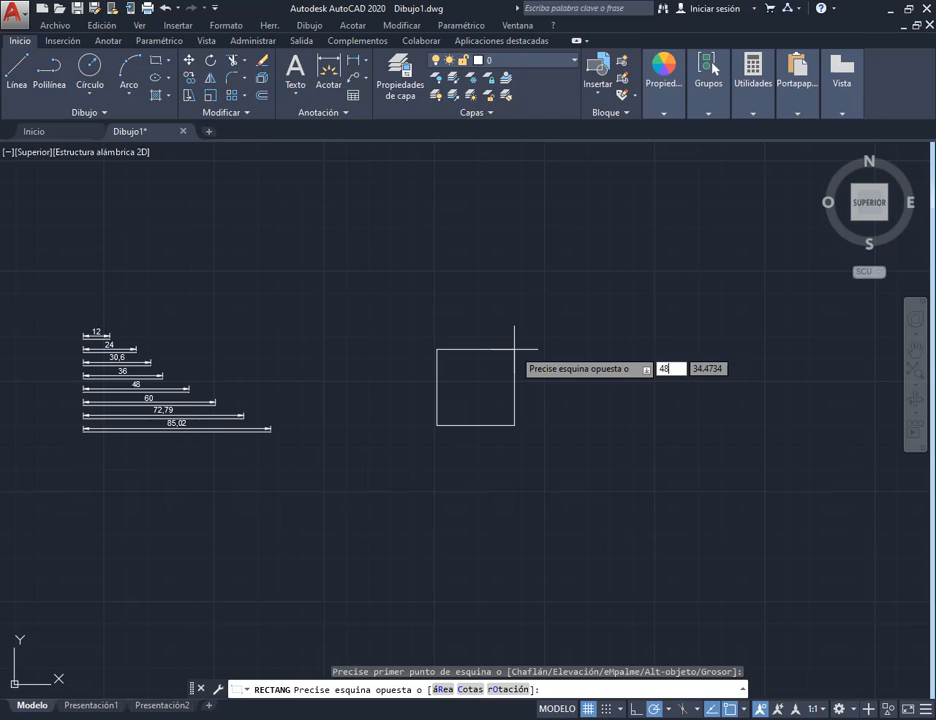
{"action": "key", "text": "Tab"}
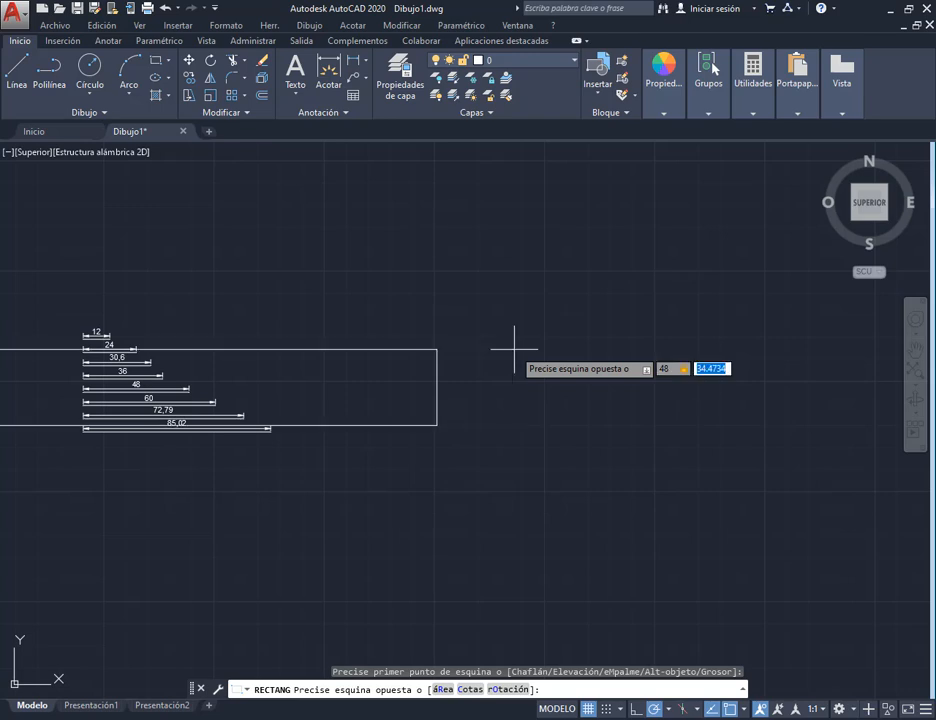
{"action": "type", "text": "48"}
{"action": "key", "text": "Return"}
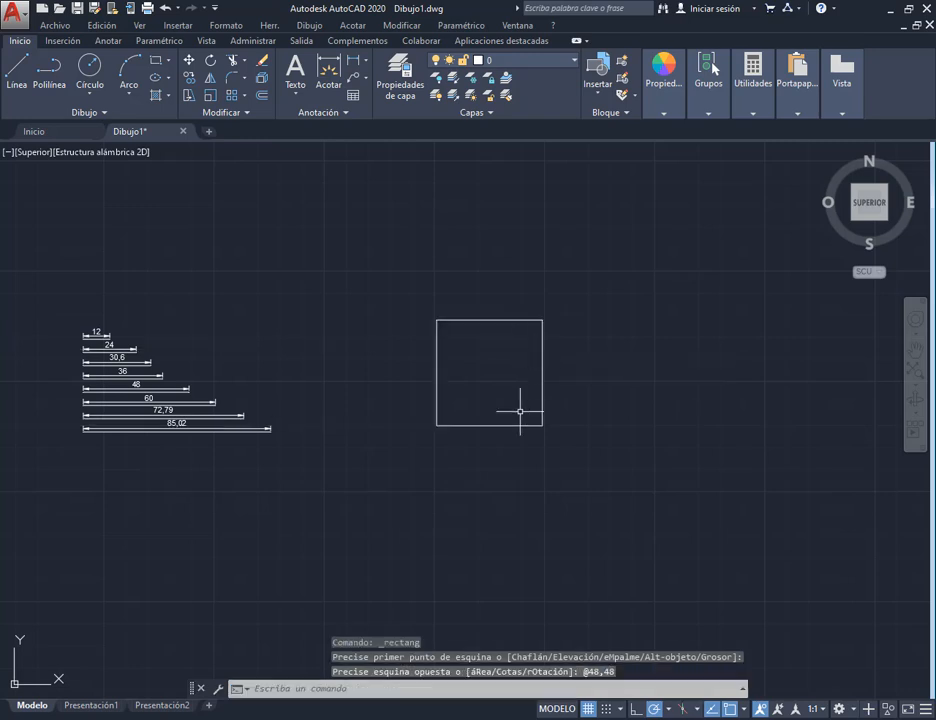
Step: Check the new square's side length with the quick measure tool
{"action": "left_click", "coordinate": [762, 90]}
{"action": "left_click", "coordinate": [696, 147]}
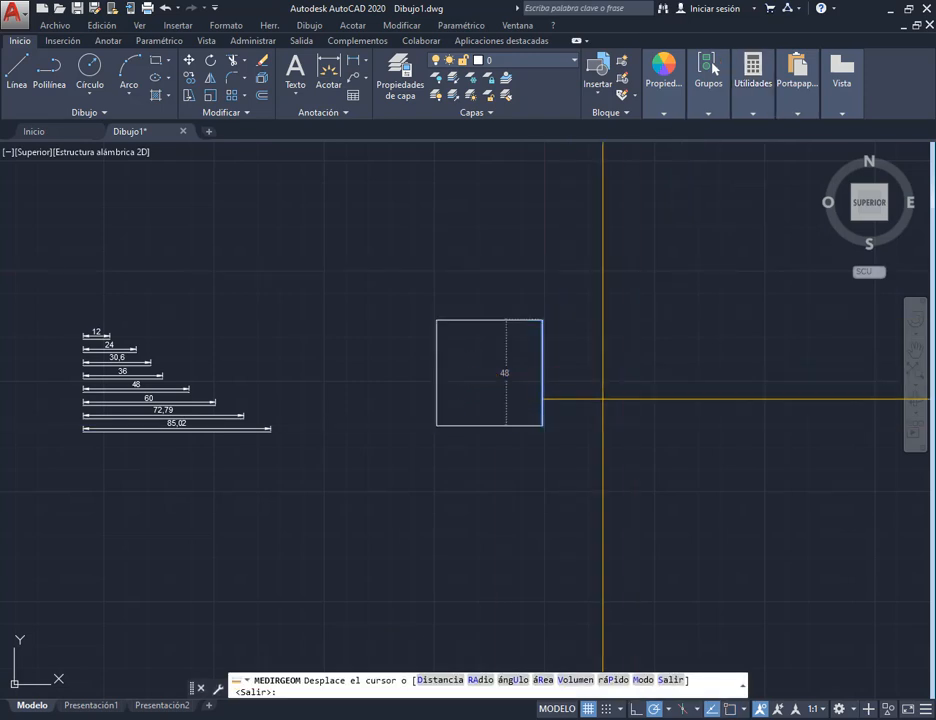
{"action": "key", "text": "Escape"}
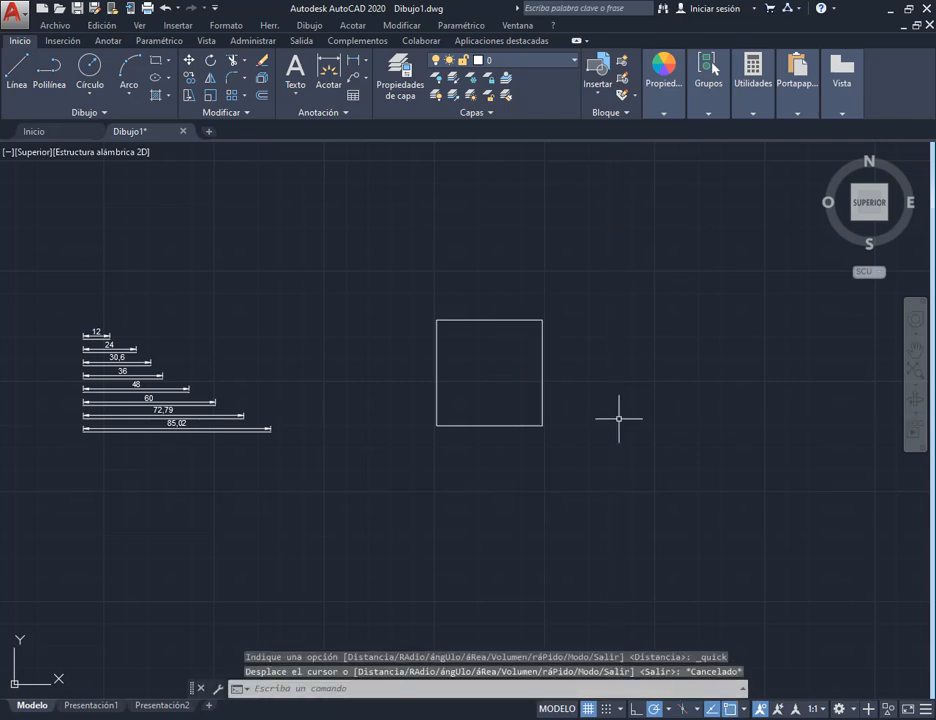
Step: Restore the drawing window to a smaller size and place it so the 93,6 by 54,6 rectangle in 1.jpg stays in view
{"action": "left_click", "coordinate": [157, 61]}
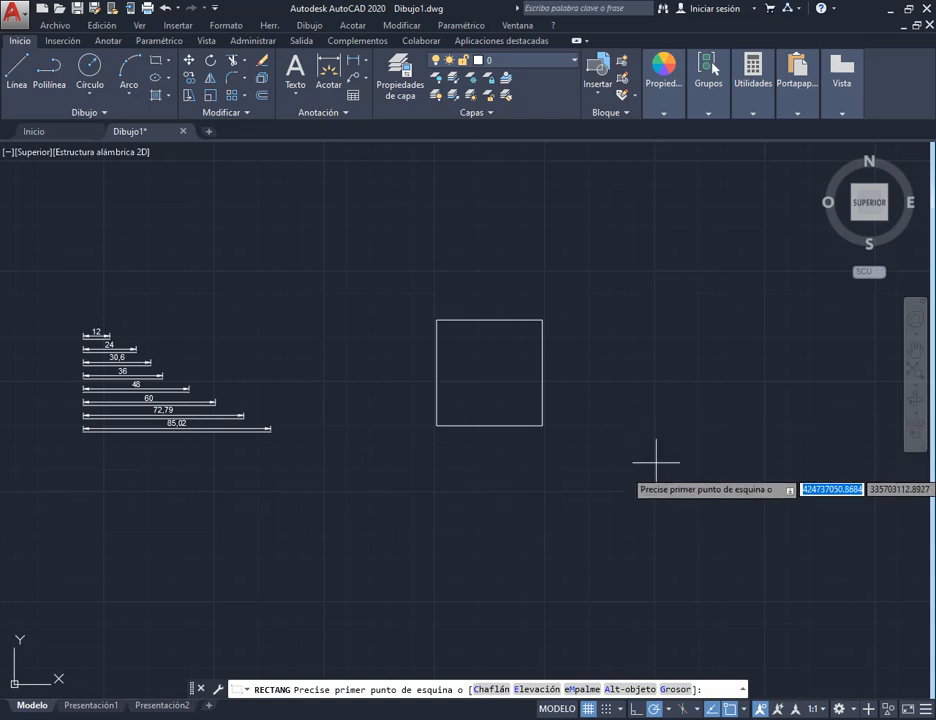
{"action": "key", "text": "Escape"}
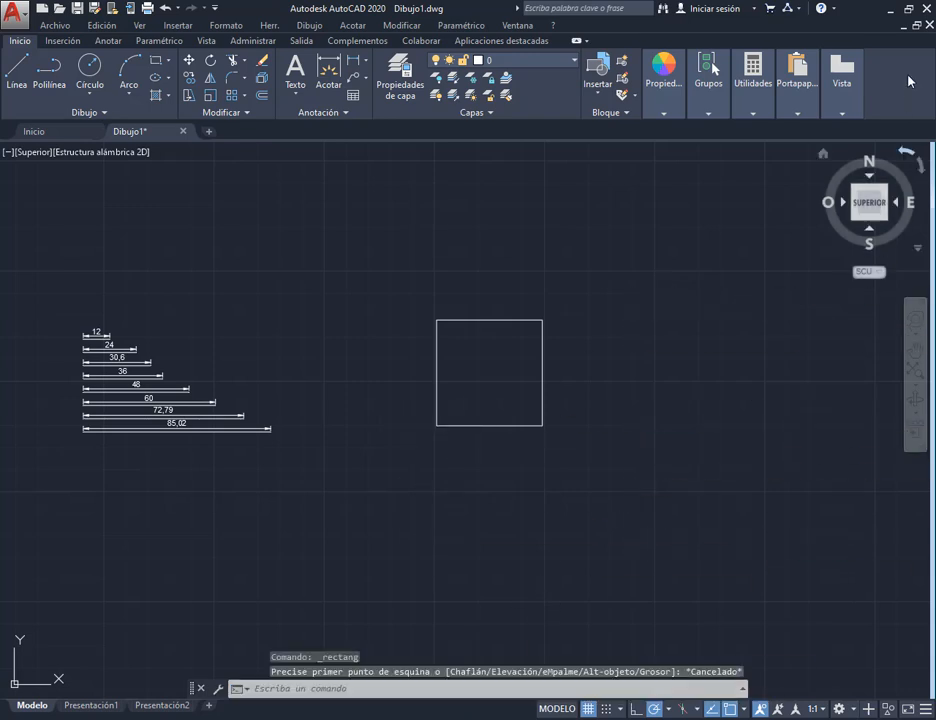
{"action": "left_click_drag", "start_coordinate": [662, 10], "coordinate": [535, 80]}
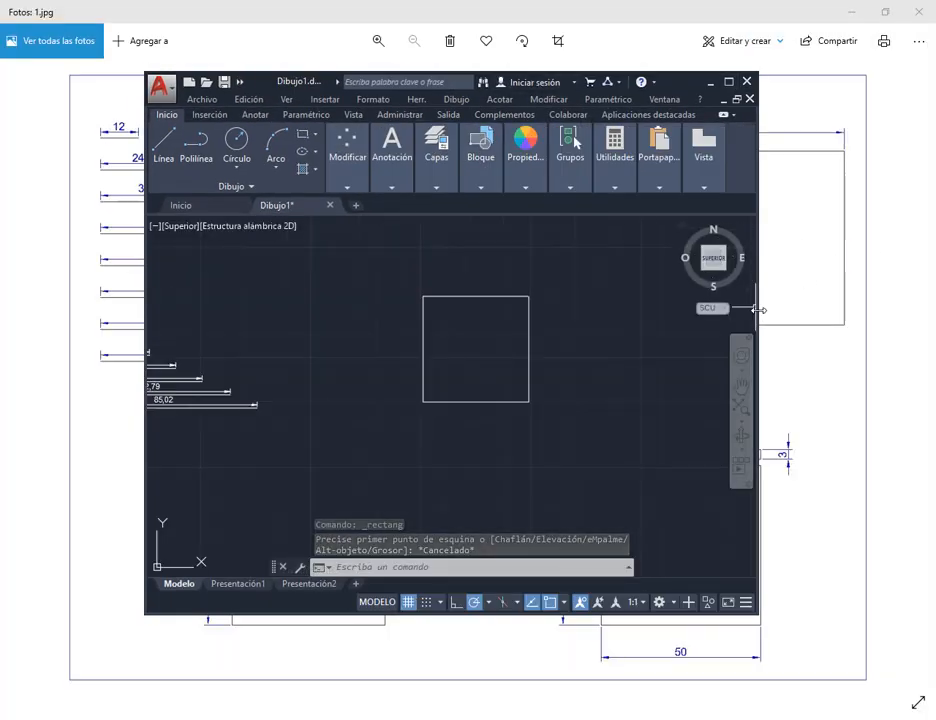
{"action": "left_click_drag", "start_coordinate": [757, 312], "coordinate": [803, 314]}
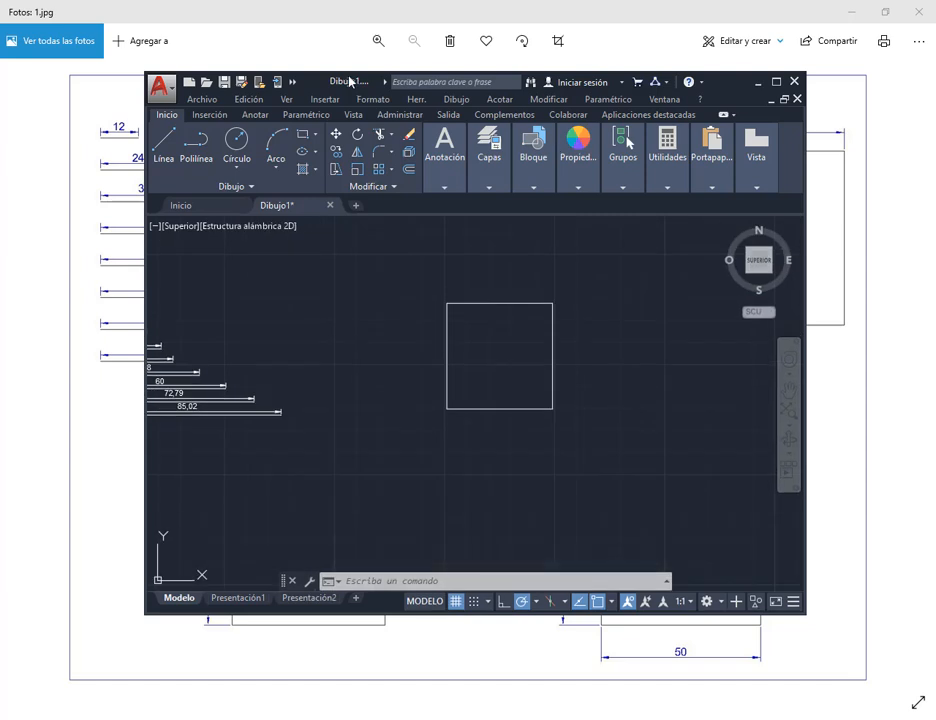
{"action": "left_click_drag", "start_coordinate": [347, 84], "coordinate": [43, 70]}
{"action": "scroll", "coordinate": [322, 374], "scroll_direction": "down", "scroll_amount": 2}
{"action": "middle_click_drag", "start_coordinate": [322, 374], "coordinate": [142, 309]}
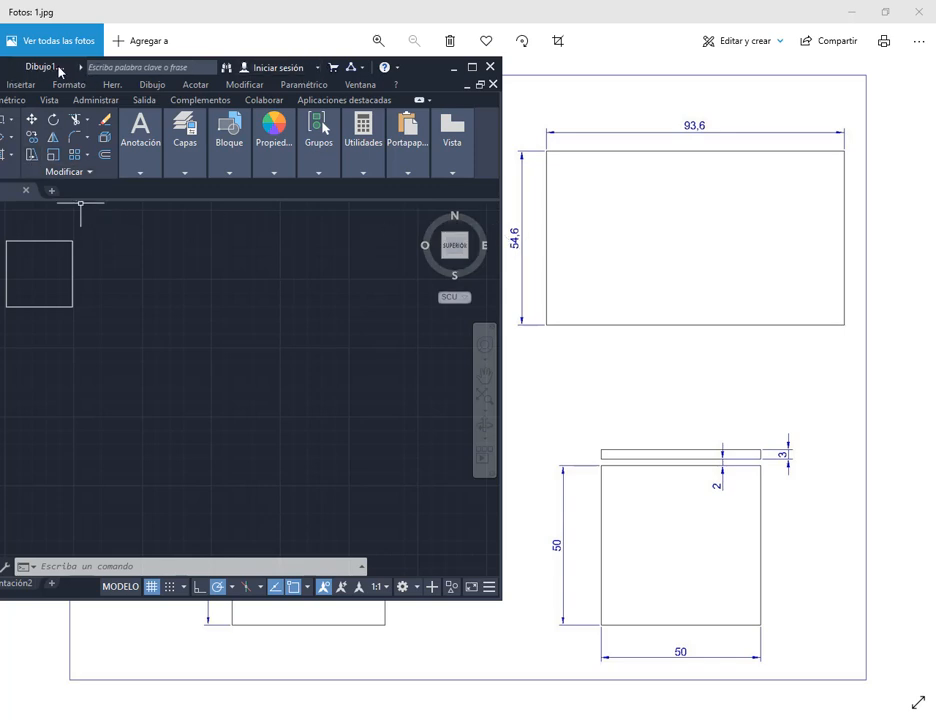
{"action": "mouse_move", "coordinate": [60, 72]}
{"action": "left_mouse_down"}
{"action": "mouse_move", "coordinate": [96, 70]}
{"action": "mouse_move", "coordinate": [67, 68]}
{"action": "left_mouse_up"}
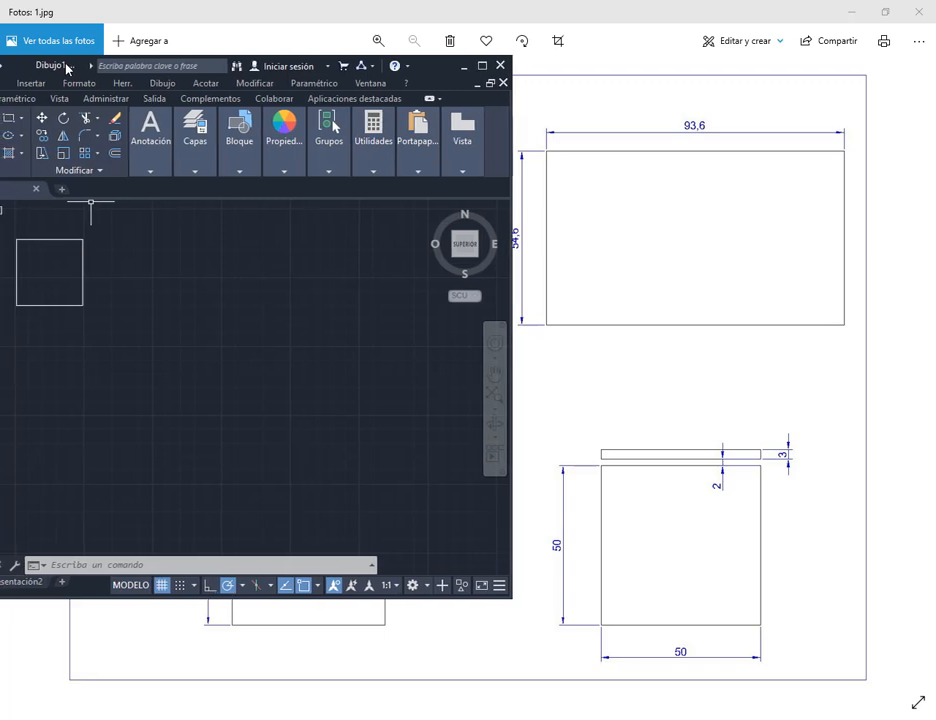
Step: Draw a rectangle 93.6 wide and 54.6 high, below and to the right of the square
{"action": "left_click", "coordinate": [9, 118]}
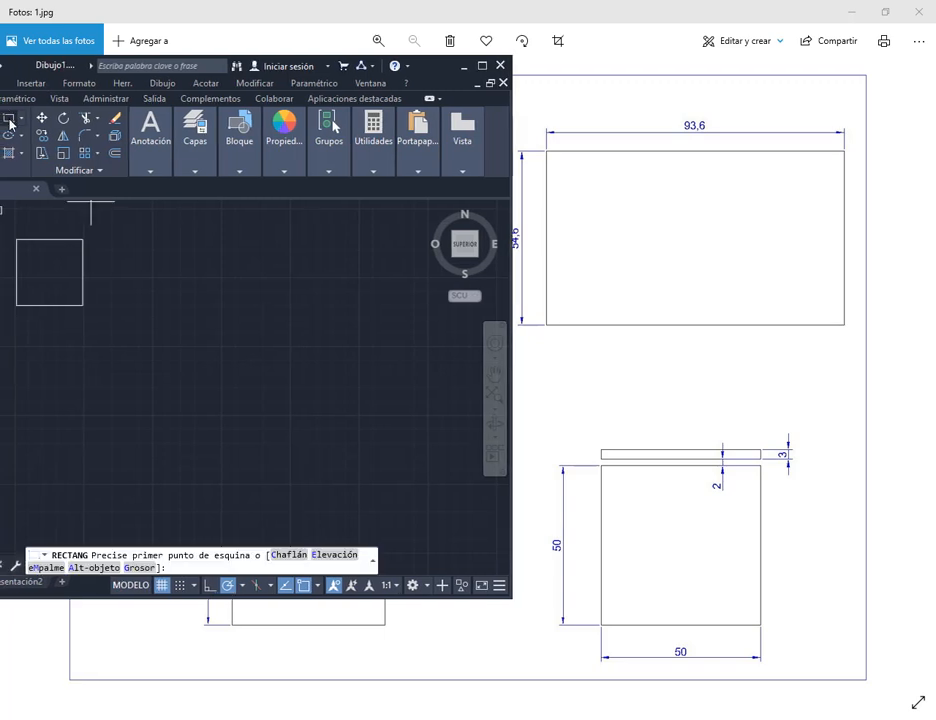
{"action": "left_click", "coordinate": [178, 408]}
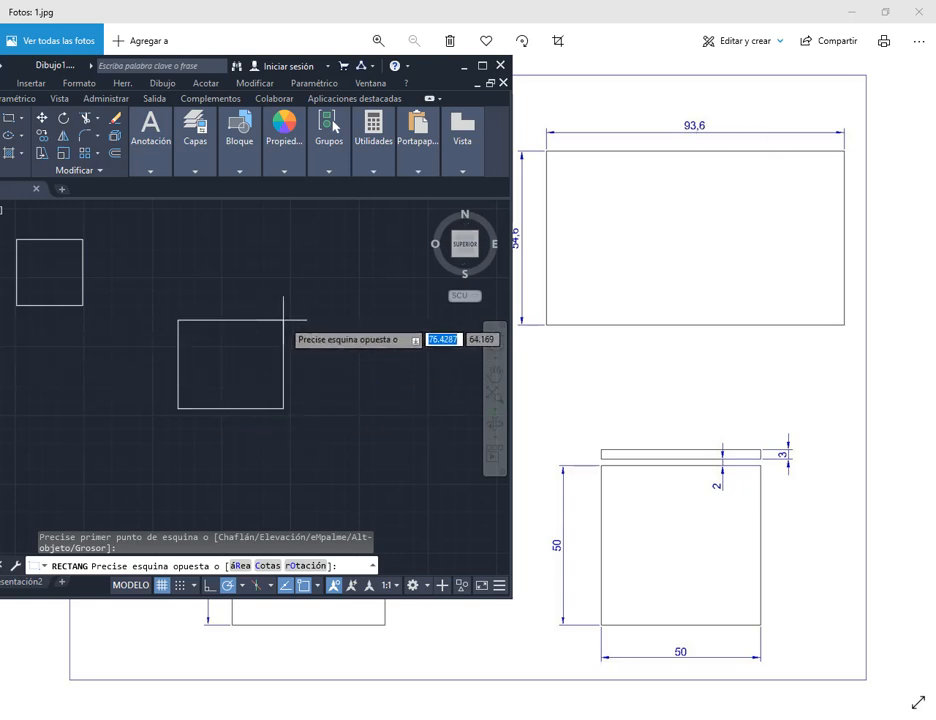
{"action": "type", "text": "93.6"}
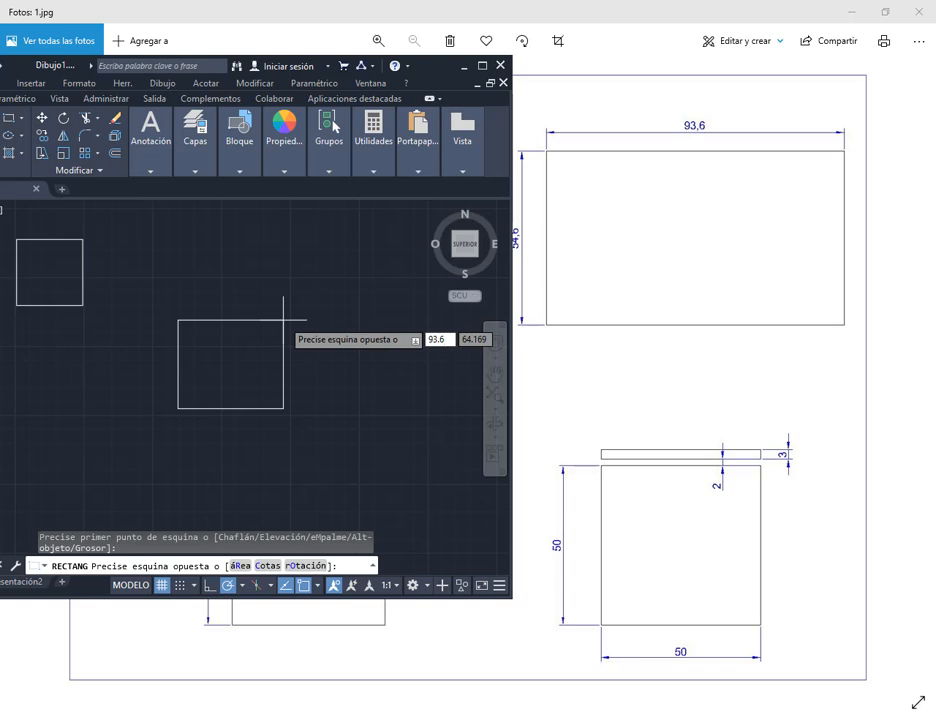
{"action": "key", "text": "Tab"}
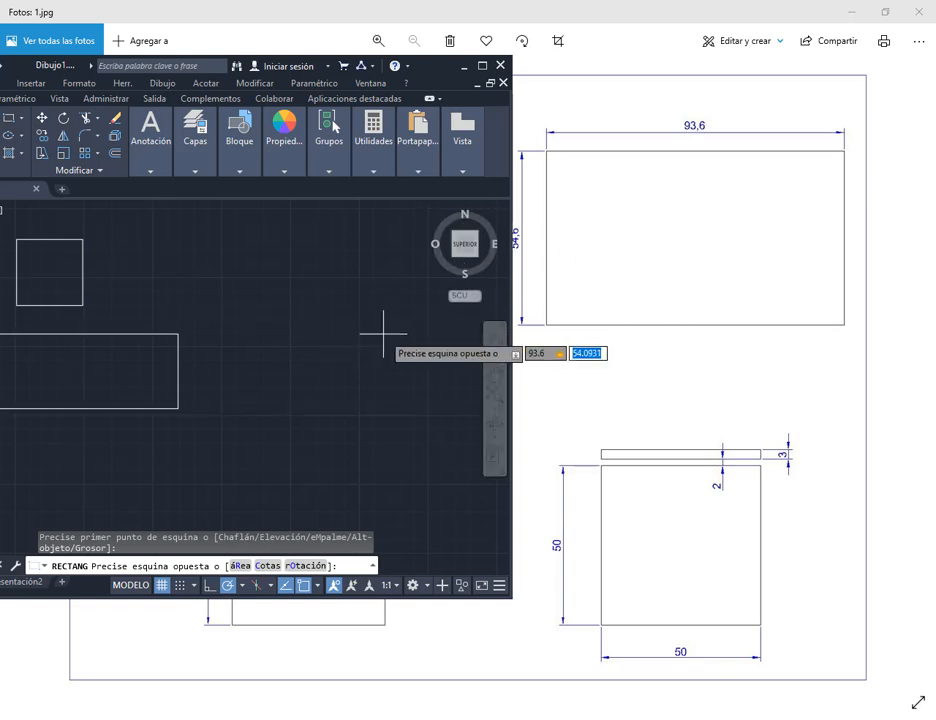
{"action": "type", "text": "54.6"}
{"action": "key", "text": "Return"}
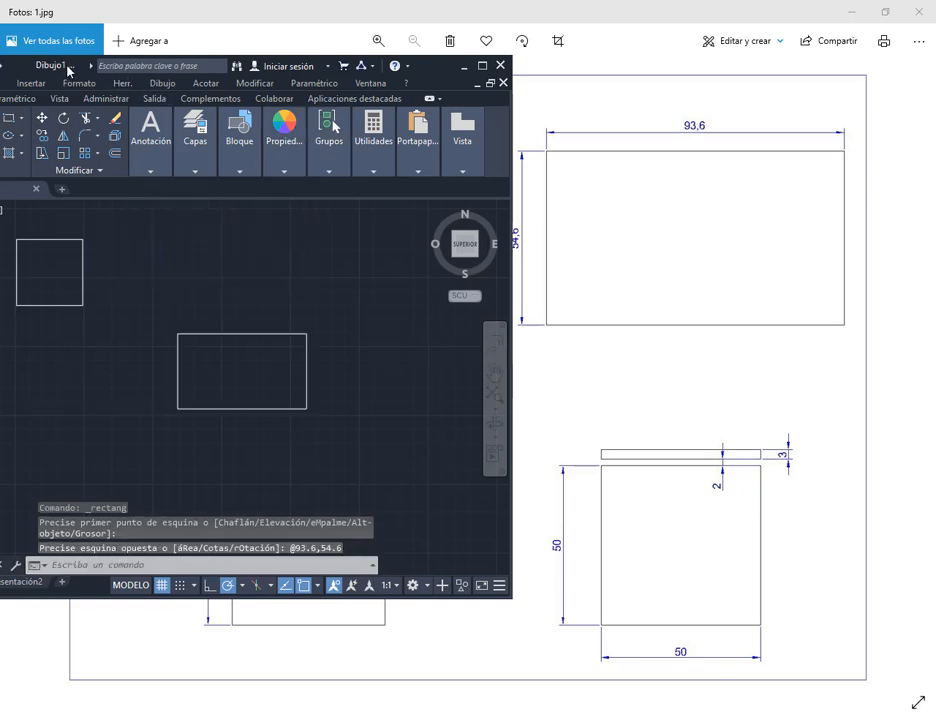
Step: Maximize the drawing window again
{"action": "left_click_drag", "start_coordinate": [67, 66], "coordinate": [49, 66]}
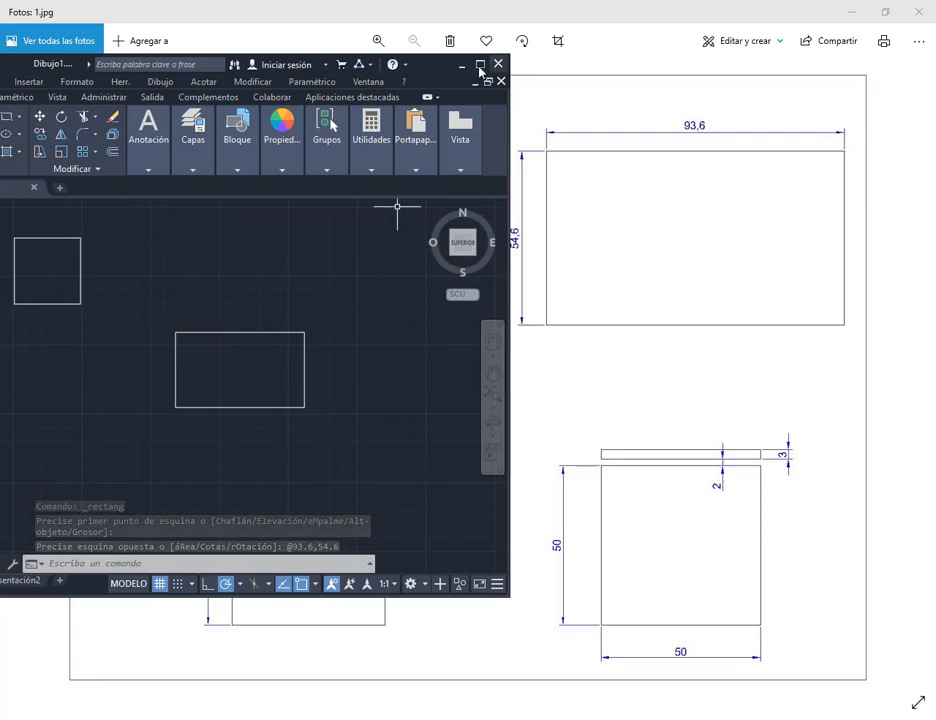
{"action": "left_click", "coordinate": [464, 65]}
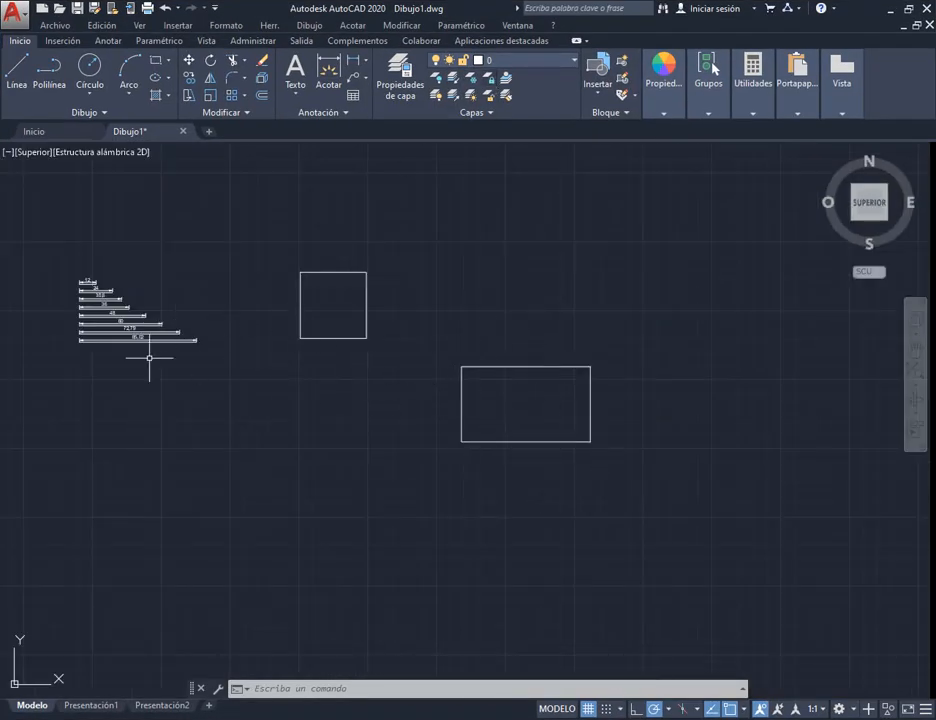
{"action": "scroll", "coordinate": [80, 274], "scroll_direction": "up", "scroll_amount": 2}
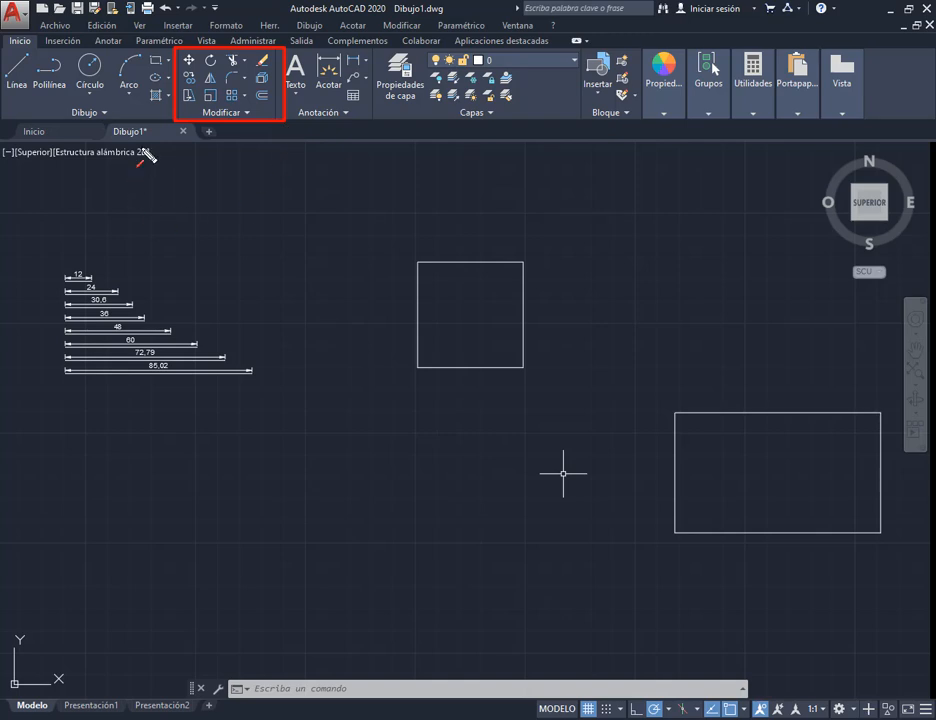
{"action": "left_click_drag", "start_coordinate": [143, 158], "coordinate": [182, 68]}
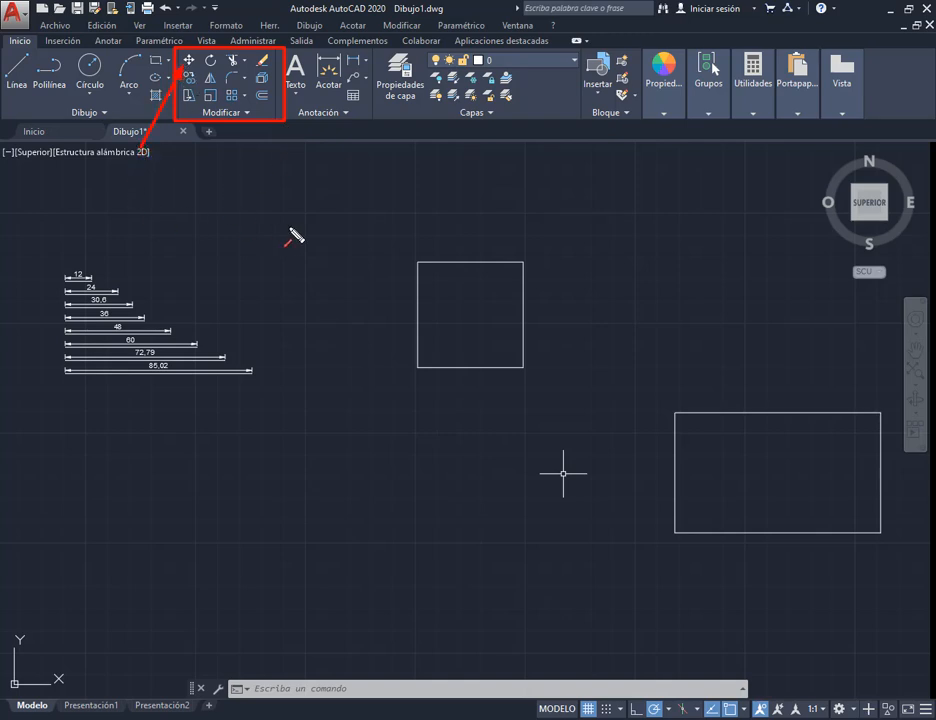
{"action": "key", "text": "Escape"}
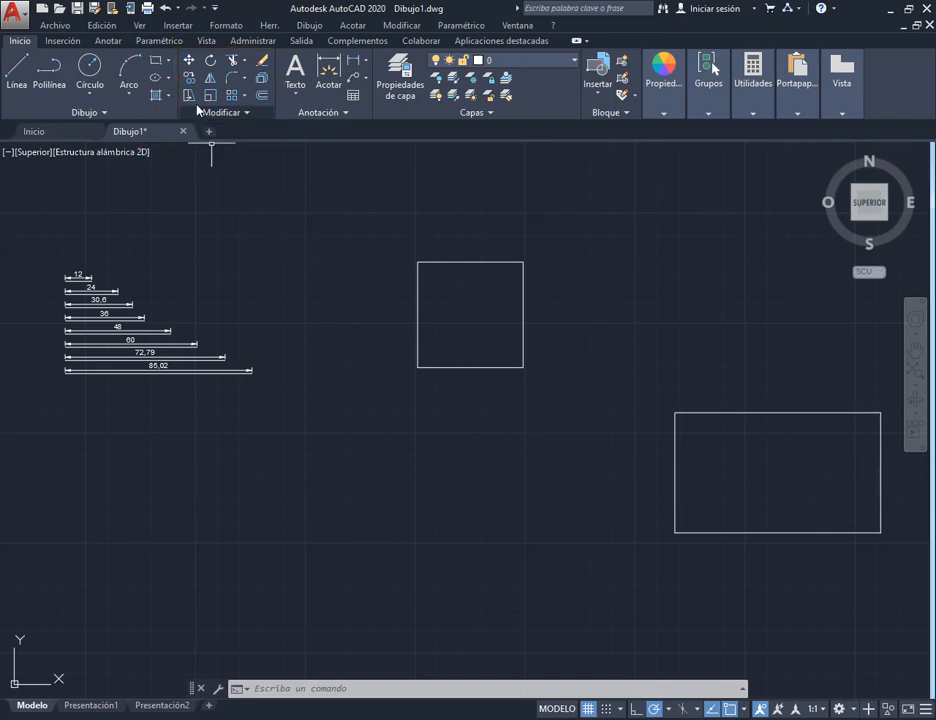
Step: Move the 93.6 by 54.6 rectangle from a base point near its centre to the free area below the dimensioned lines
{"action": "left_click", "coordinate": [189, 61]}
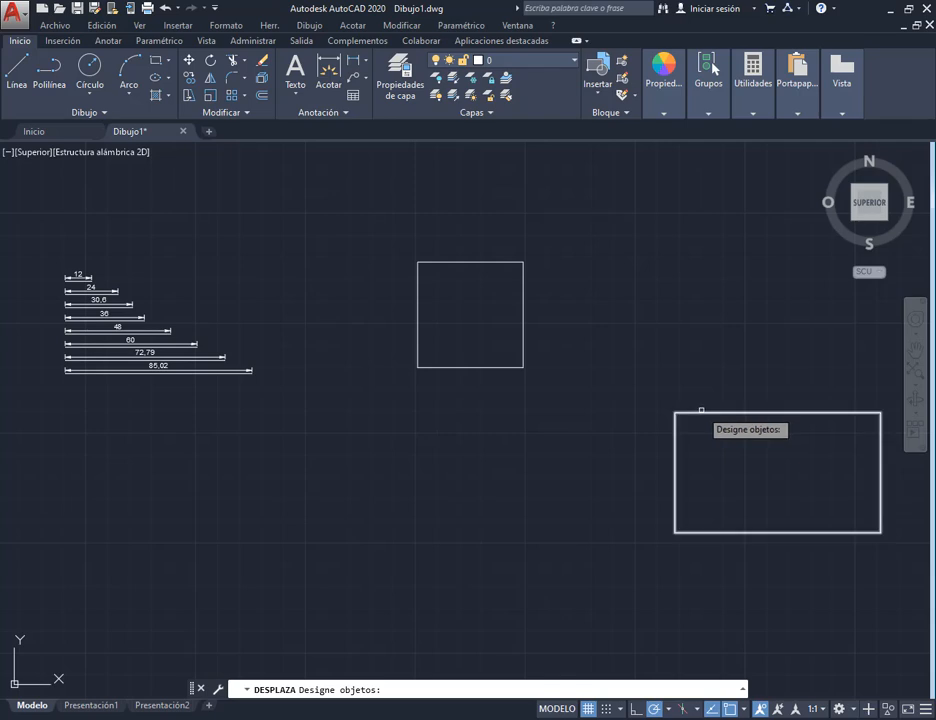
{"action": "left_click", "coordinate": [702, 411]}
{"action": "left_click", "coordinate": [722, 420]}
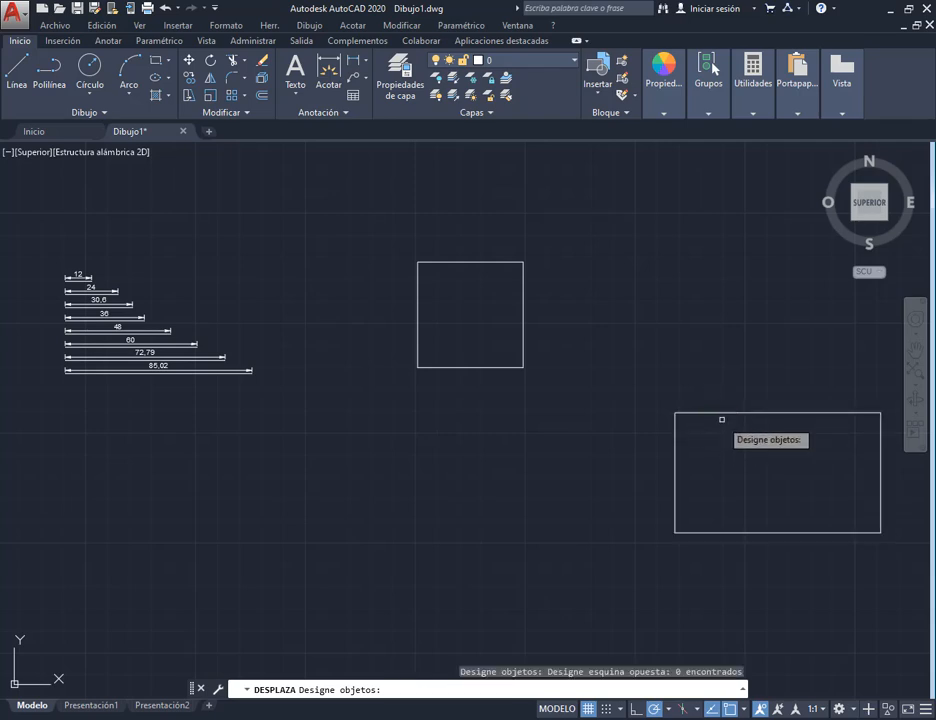
{"action": "left_click", "coordinate": [662, 391]}
{"action": "left_click", "coordinate": [902, 561]}
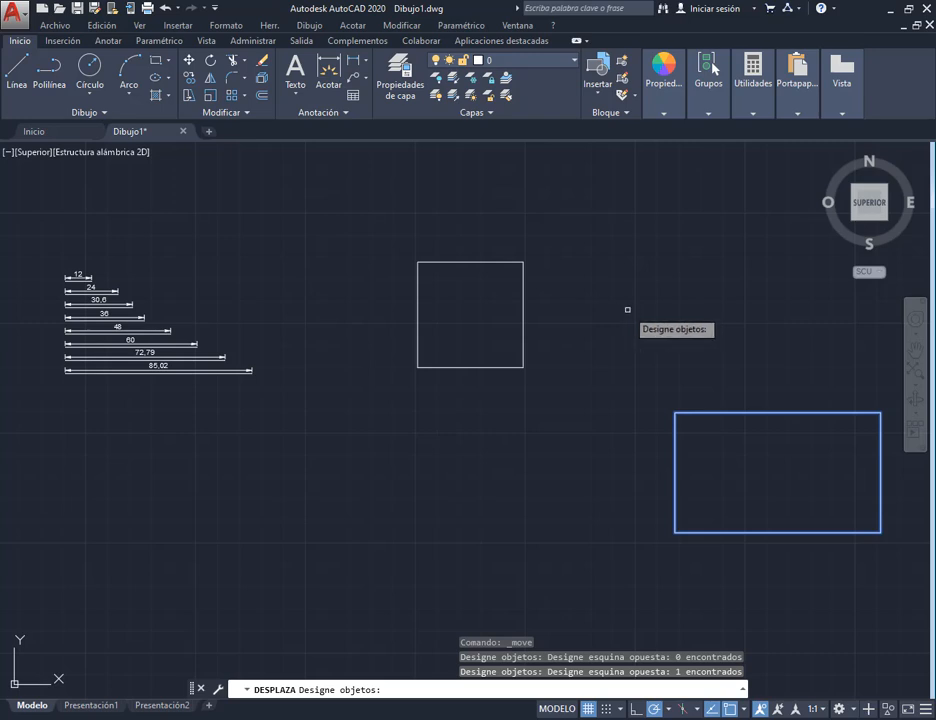
{"action": "key", "text": "Return"}
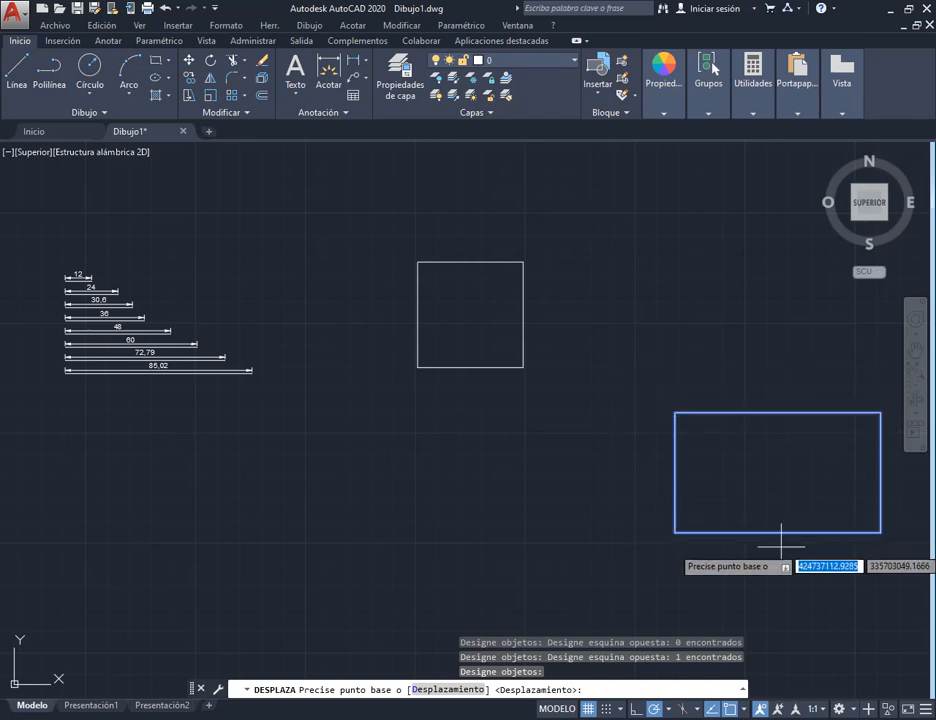
{"action": "left_click", "coordinate": [784, 475]}
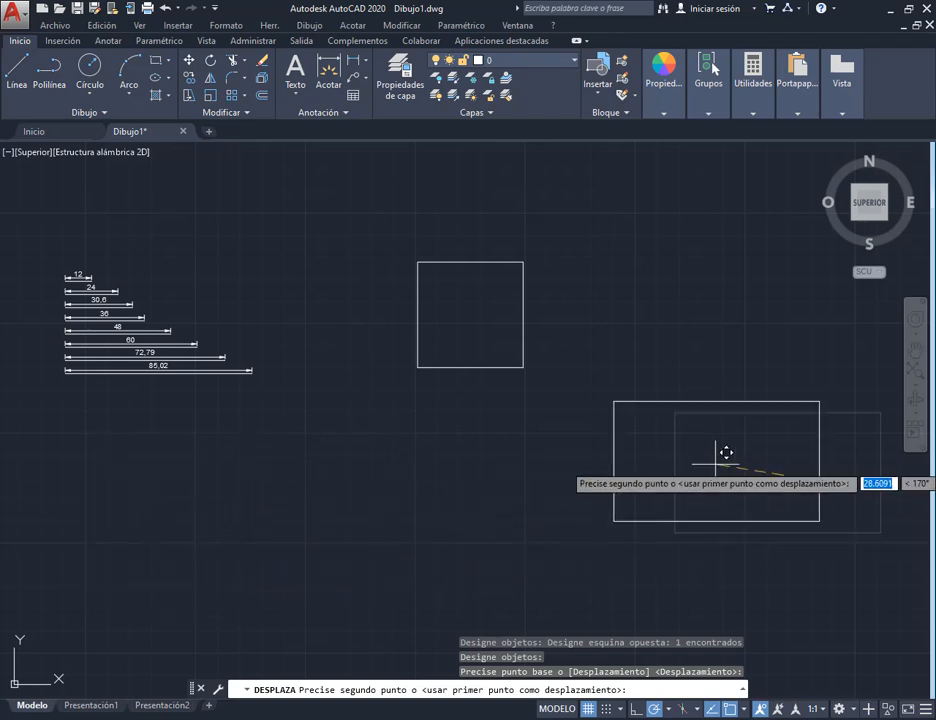
{"action": "left_click", "coordinate": [210, 515]}
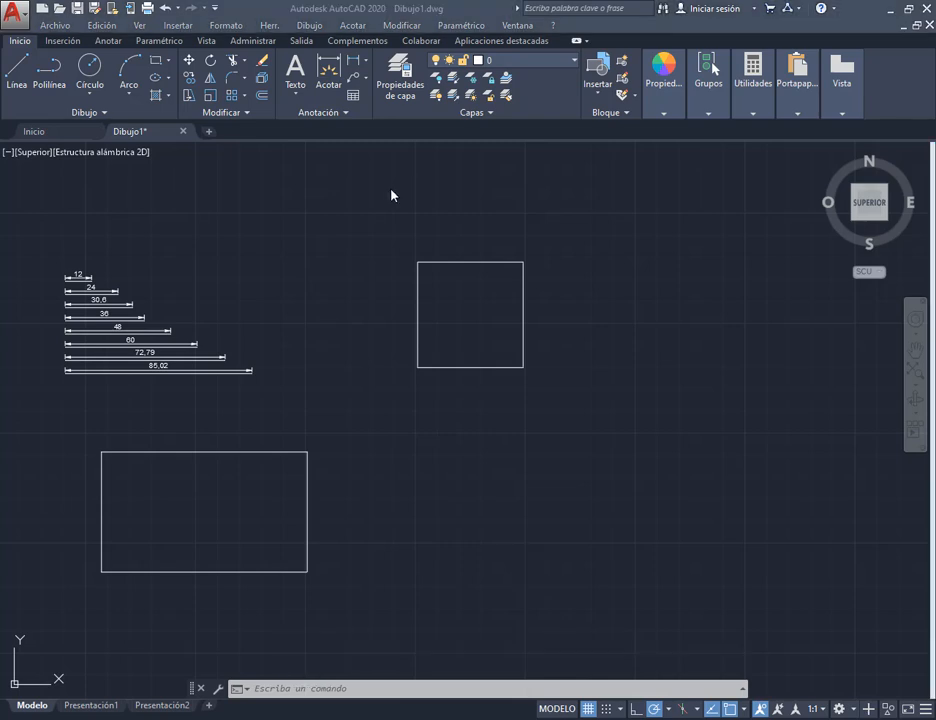
Step: Add a horizontal linear dimension above the top side of the square
{"action": "left_click", "coordinate": [354, 65]}
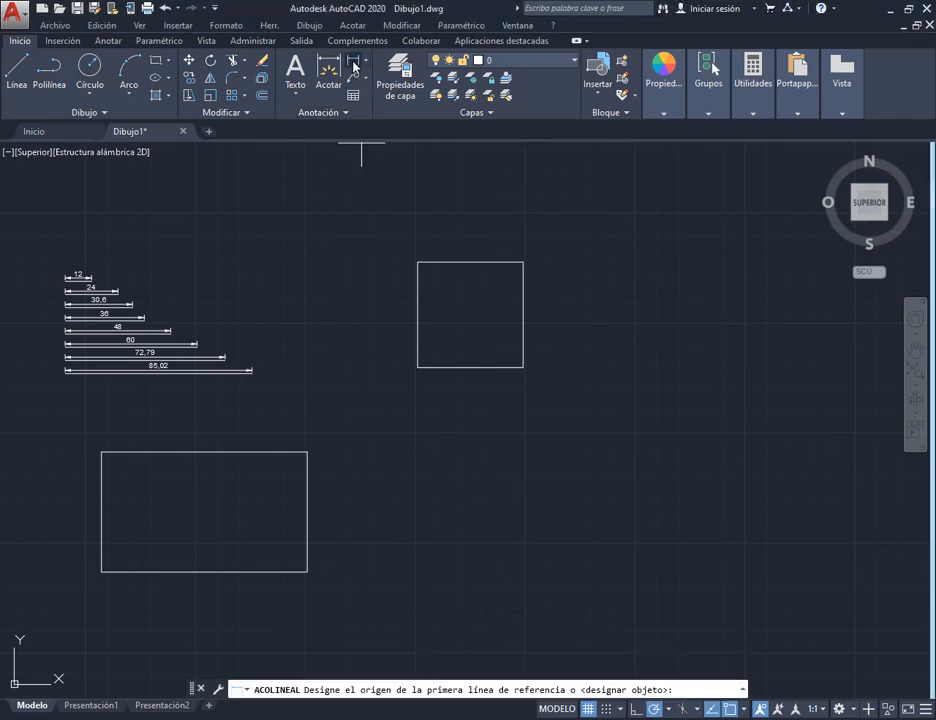
{"action": "left_click", "coordinate": [417, 262]}
{"action": "left_click", "coordinate": [522, 262]}
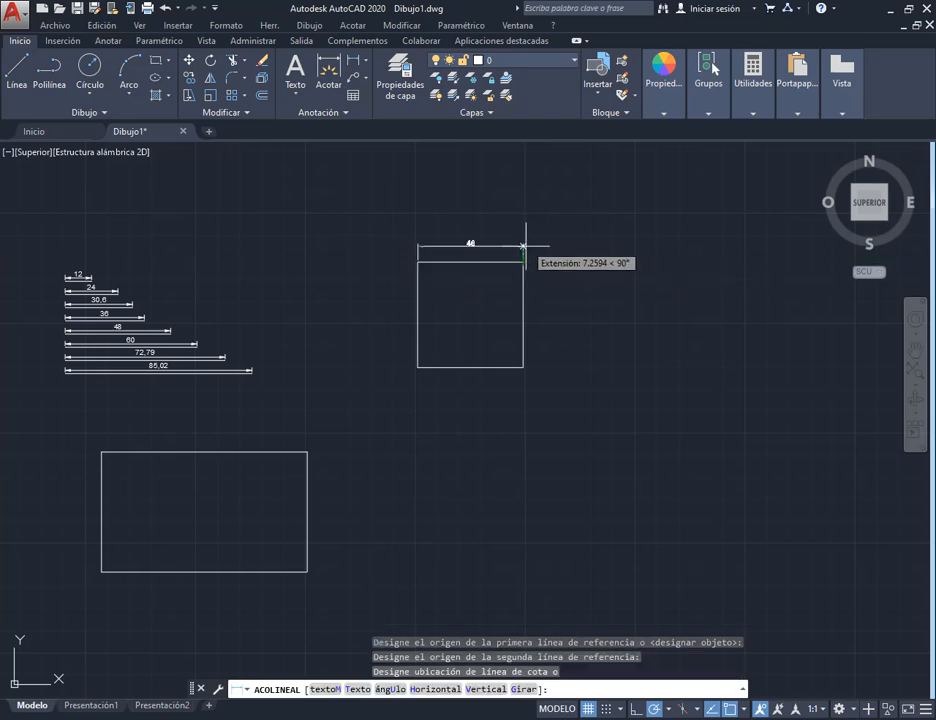
{"action": "scroll", "coordinate": [500, 248], "scroll_direction": "up", "scroll_amount": 5}
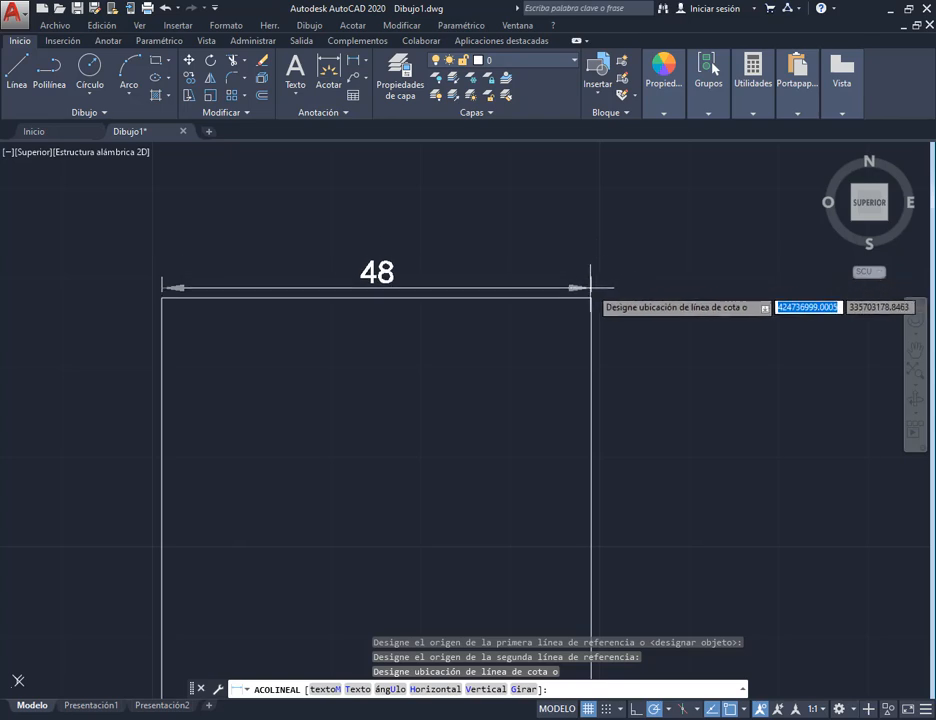
{"action": "left_click", "coordinate": [439, 256]}
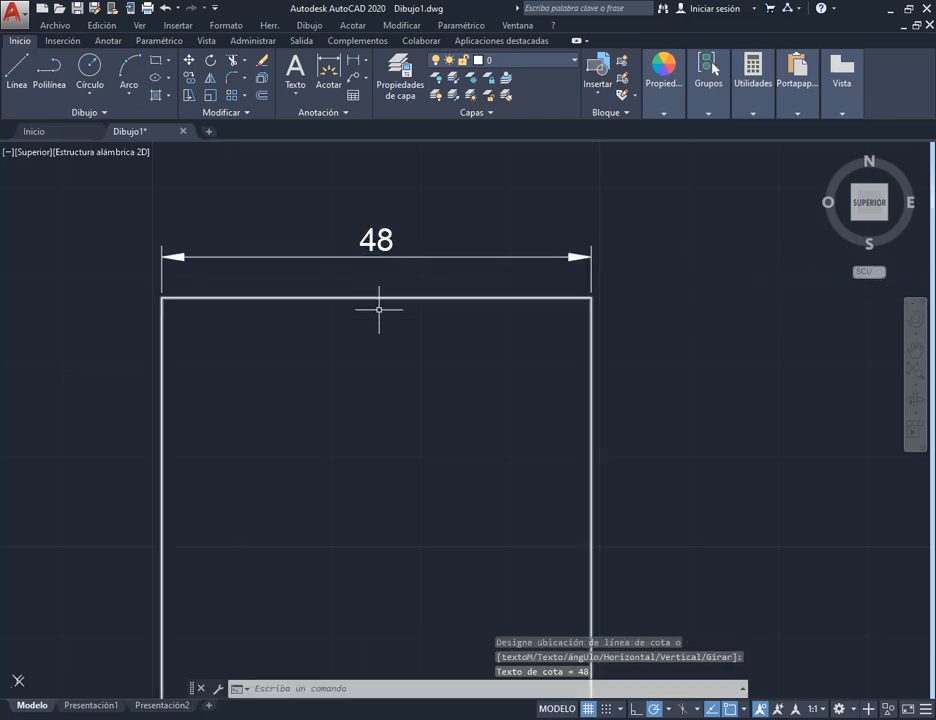
Step: Add a vertical linear dimension along the left side of the 48-wide square
{"action": "scroll", "coordinate": [377, 318], "scroll_direction": "down", "scroll_amount": 2}
{"action": "middle_click_drag", "start_coordinate": [375, 329], "coordinate": [420, 308]}
{"action": "left_click", "coordinate": [354, 61]}
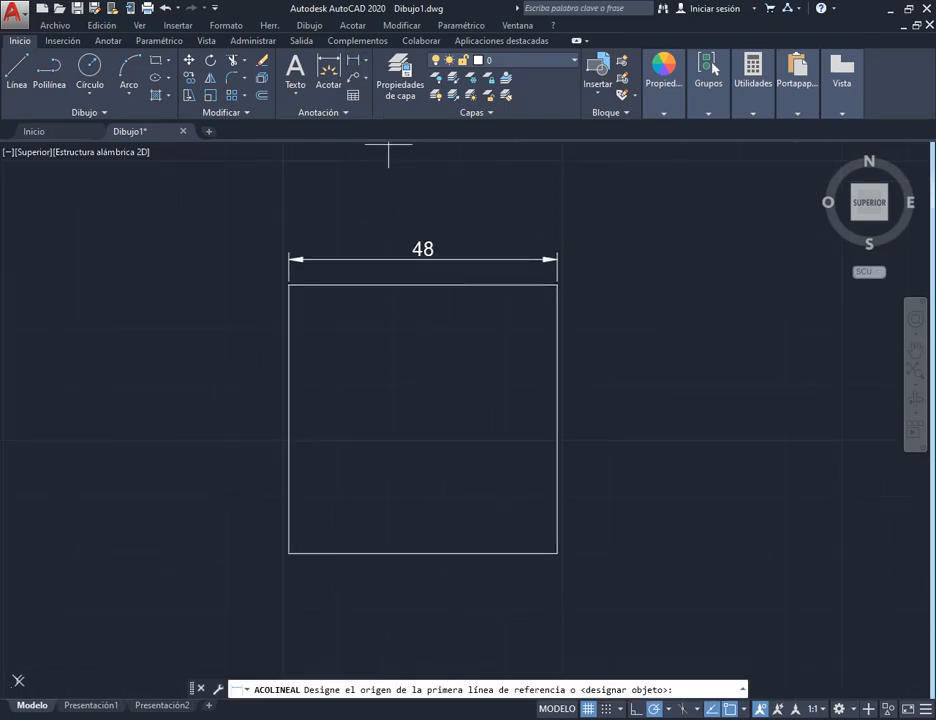
{"action": "left_click", "coordinate": [288, 285]}
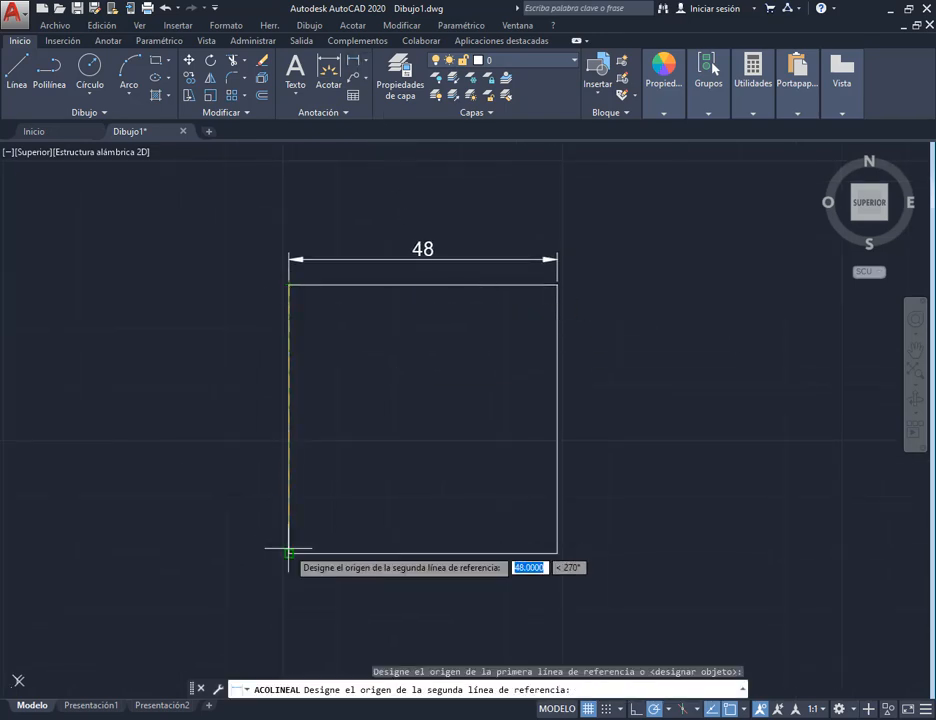
{"action": "left_click", "coordinate": [288, 553]}
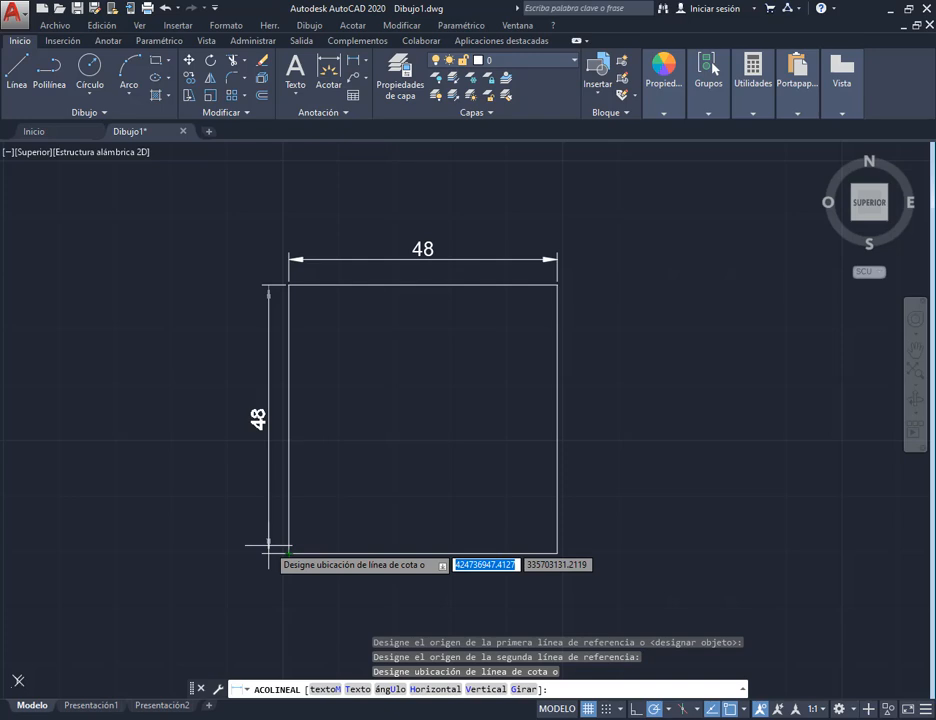
{"action": "left_click", "coordinate": [268, 548]}
Step: Add a horizontal linear dimension above the top side of the large rectangle below the dimensioned lines
{"action": "scroll", "coordinate": [251, 618], "scroll_direction": "down", "scroll_amount": 3}
{"action": "middle_click_drag", "start_coordinate": [251, 618], "coordinate": [648, 282]}
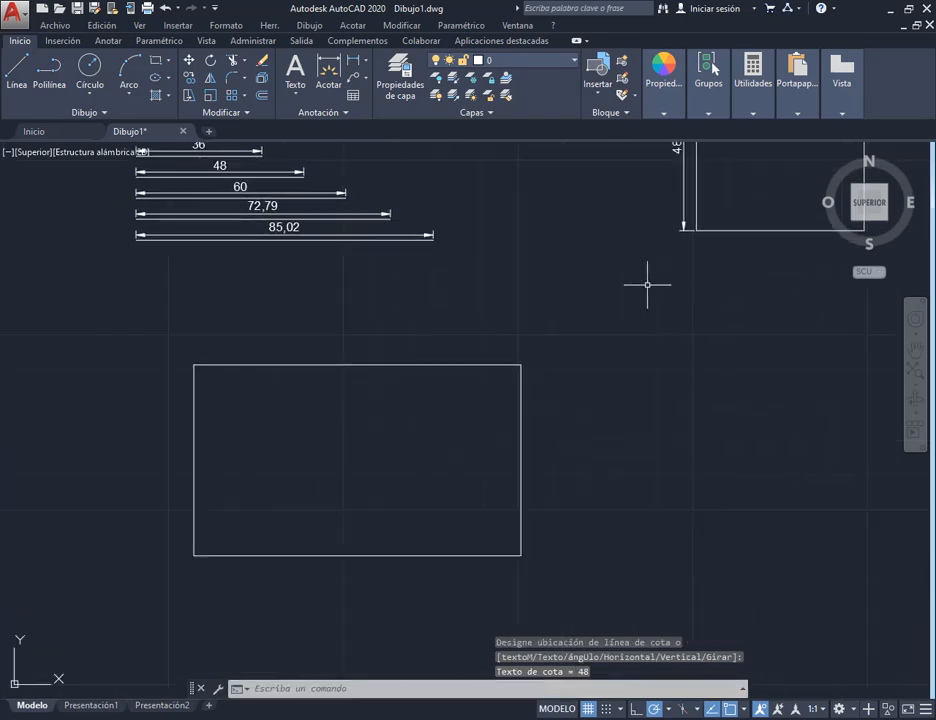
{"action": "left_click", "coordinate": [352, 60]}
{"action": "left_click", "coordinate": [194, 365]}
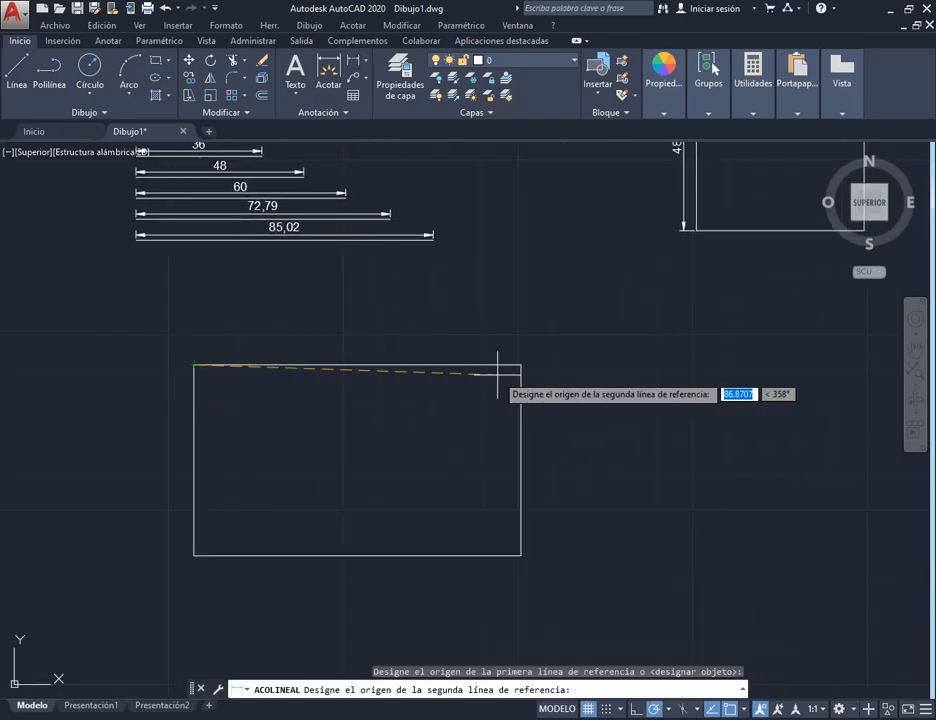
{"action": "left_click", "coordinate": [520, 365]}
{"action": "left_click", "coordinate": [522, 349]}
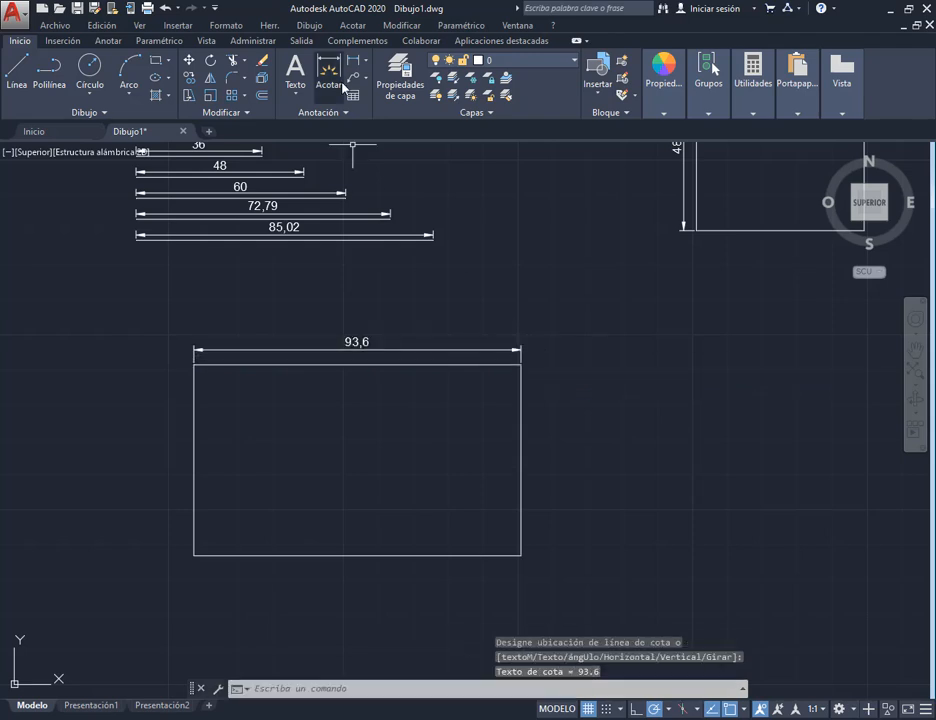
Step: Add a vertical linear dimension along the left side of the large rectangle
{"action": "left_click", "coordinate": [343, 88]}
{"action": "left_click", "coordinate": [194, 365]}
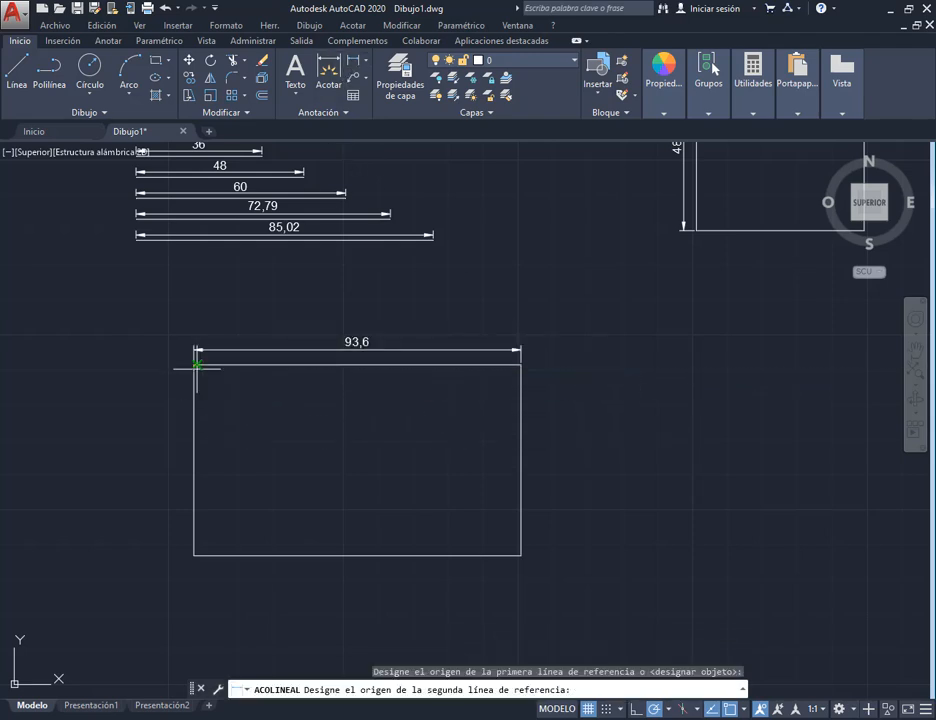
{"action": "left_click", "coordinate": [193, 555]}
{"action": "left_click", "coordinate": [179, 553]}
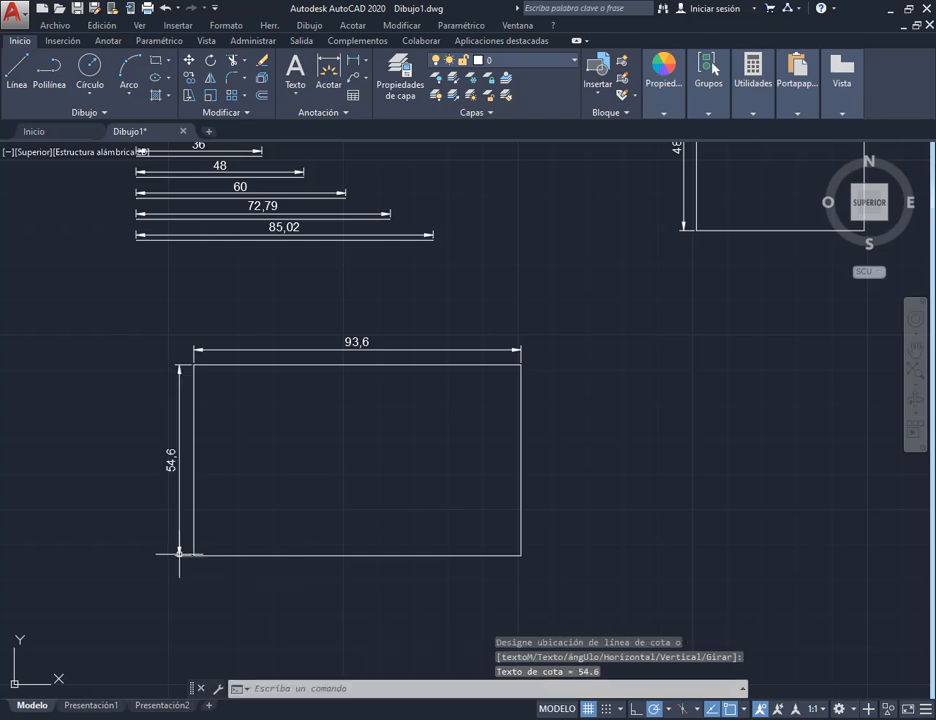
Step: Consult reference sheet 1.jpg and shrink the drawing window so the sheet's lower-right figure stays visible beside it
{"action": "scroll", "coordinate": [620, 415], "scroll_direction": "down", "scroll_amount": 3}
{"action": "mouse_move", "coordinate": [721, 458]}
{"action": "middle_mouse_down"}
{"action": "mouse_move", "coordinate": [480, 449]}
{"action": "mouse_move", "coordinate": [467, 419]}
{"action": "middle_mouse_up"}
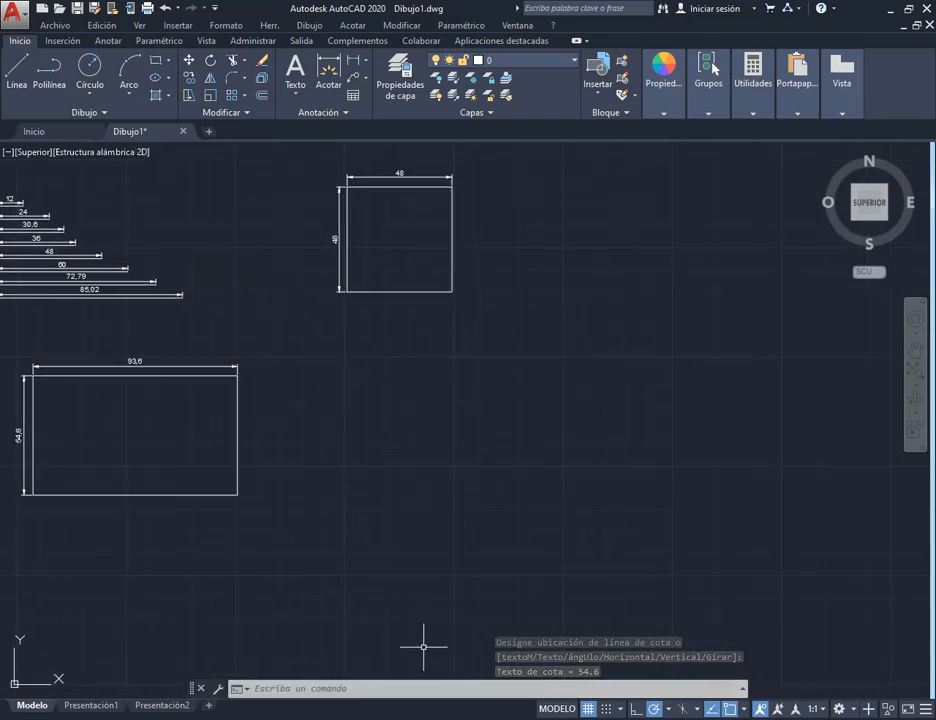
{"action": "mouse_move", "coordinate": [410, 712]}
{"action": "left_click", "coordinate": [490, 625]}
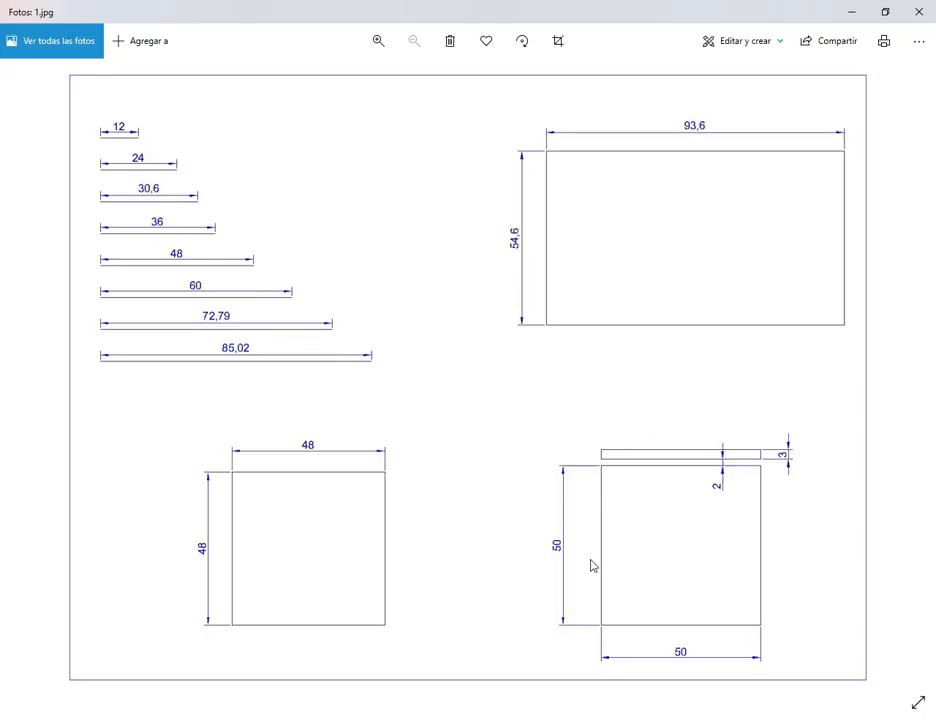
{"action": "key", "text": "alt+Tab"}
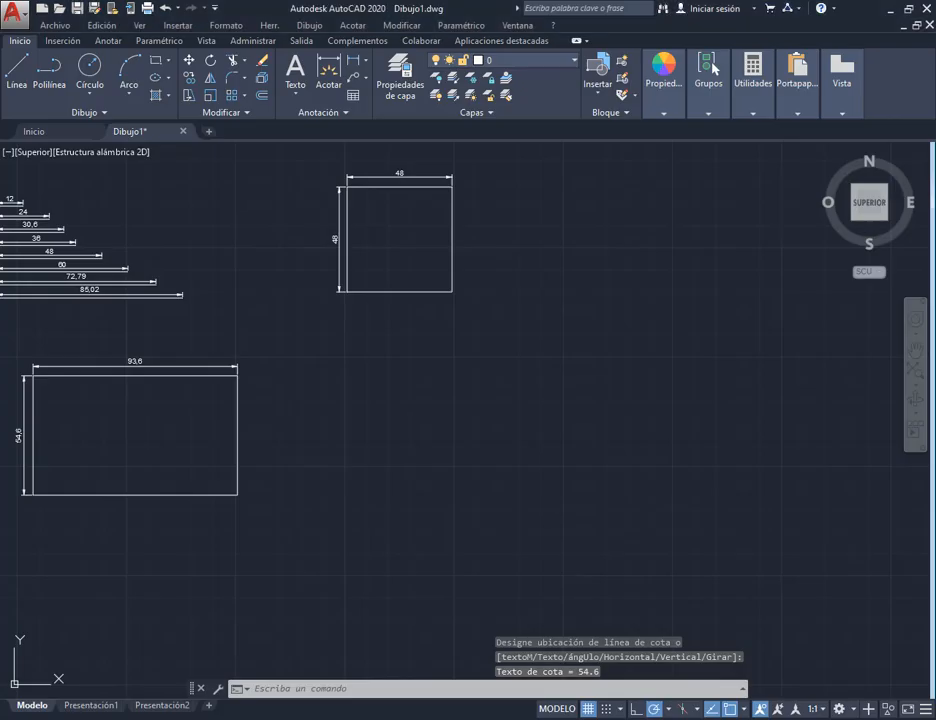
{"action": "left_click", "coordinate": [910, 12]}
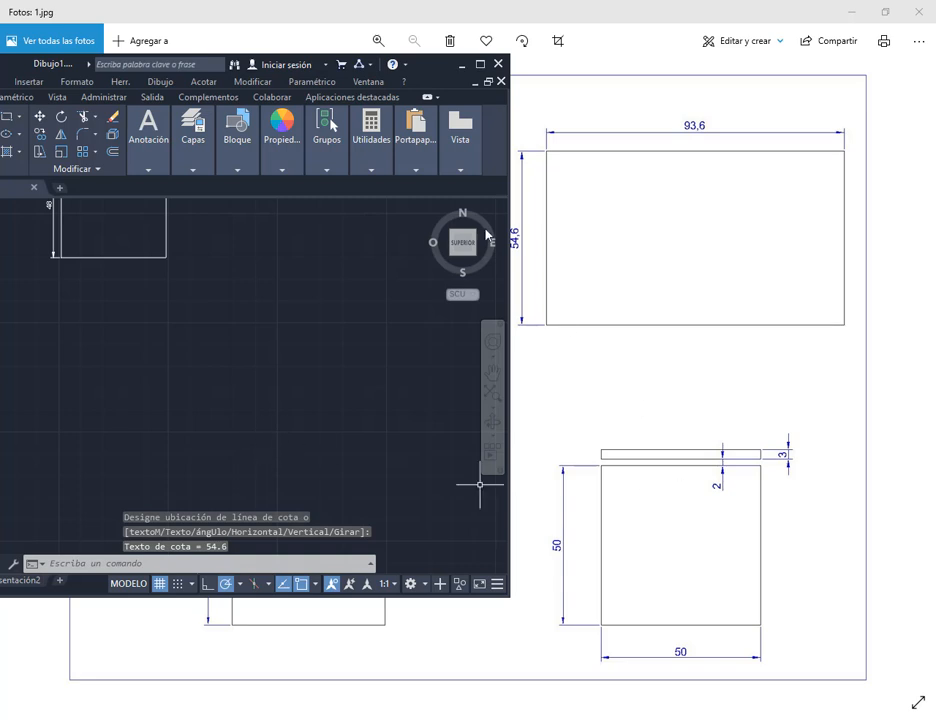
{"action": "left_click_drag", "start_coordinate": [47, 73], "coordinate": [77, 94]}
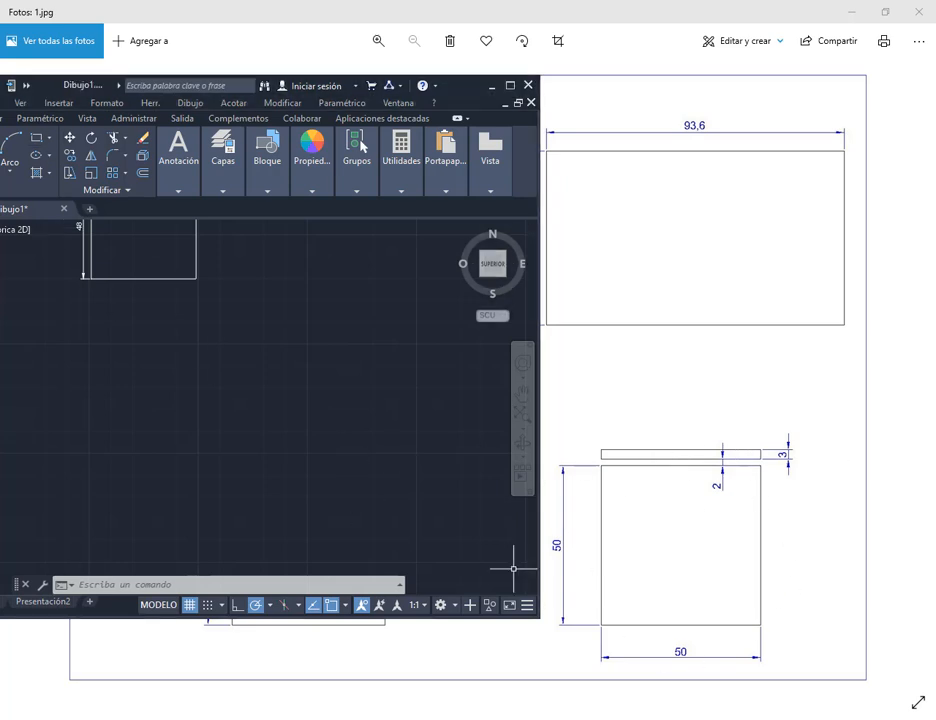
Step: Draw a 50 by 50 square in the free area below the 48-wide square
{"action": "left_click", "coordinate": [36, 138]}
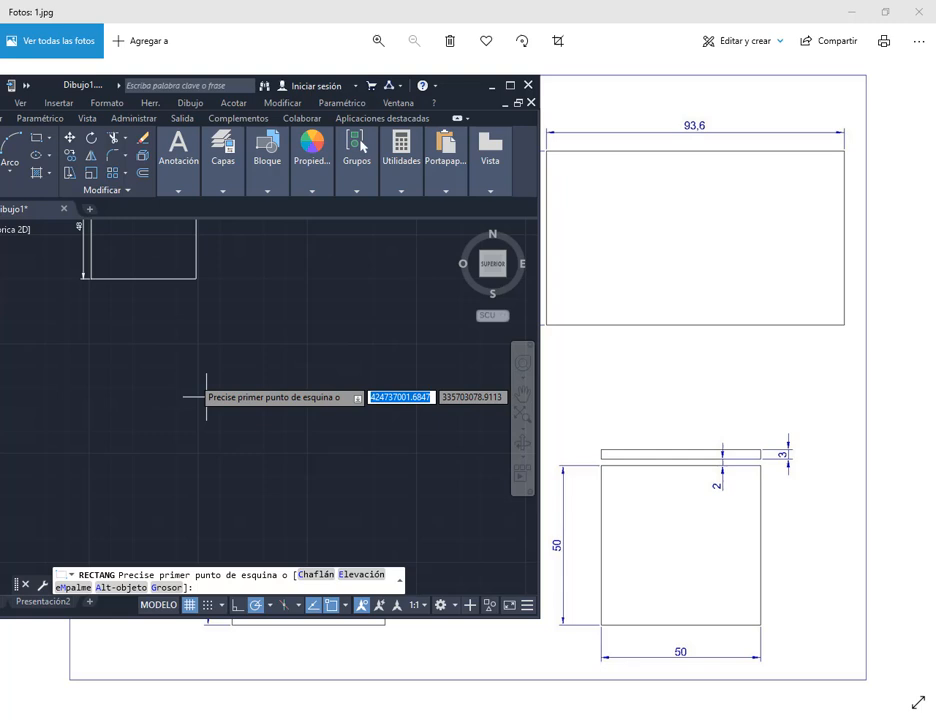
{"action": "left_click", "coordinate": [97, 491]}
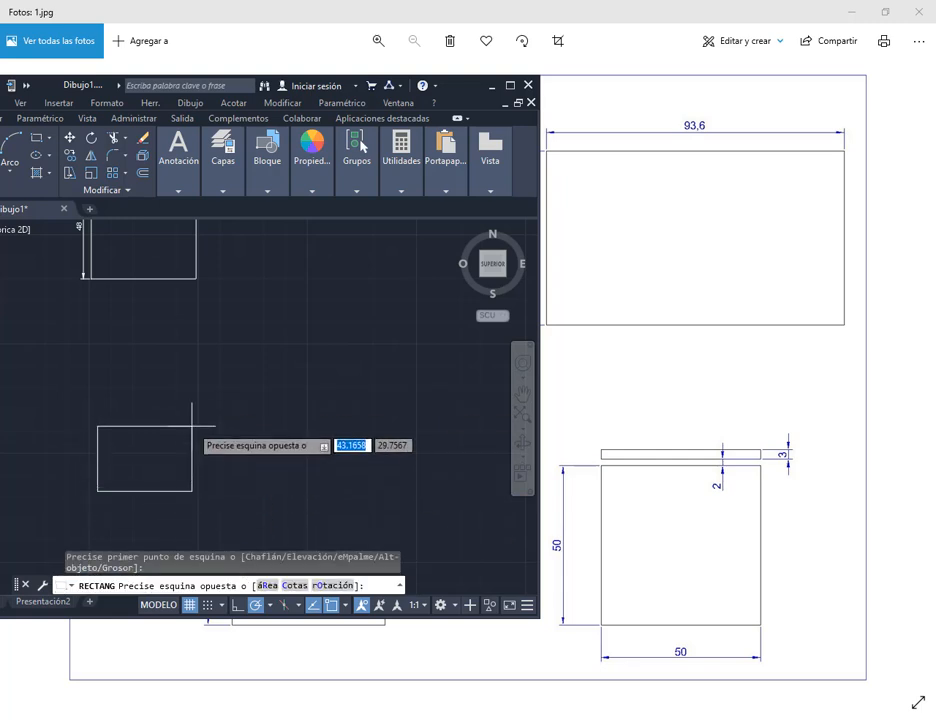
{"action": "type", "text": "@50,50"}
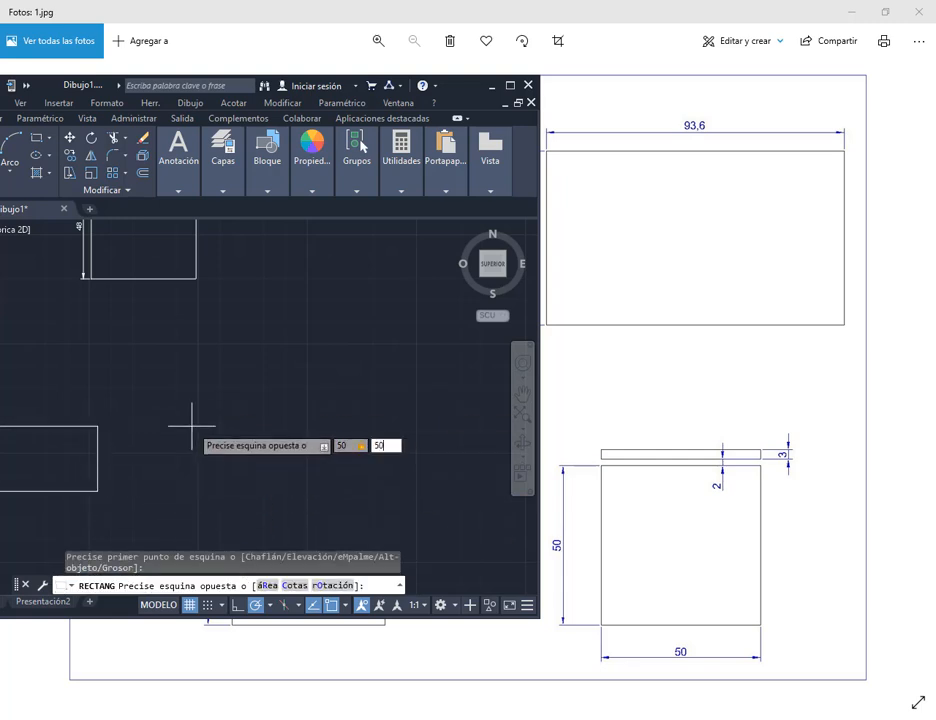
{"action": "key", "text": "Return"}
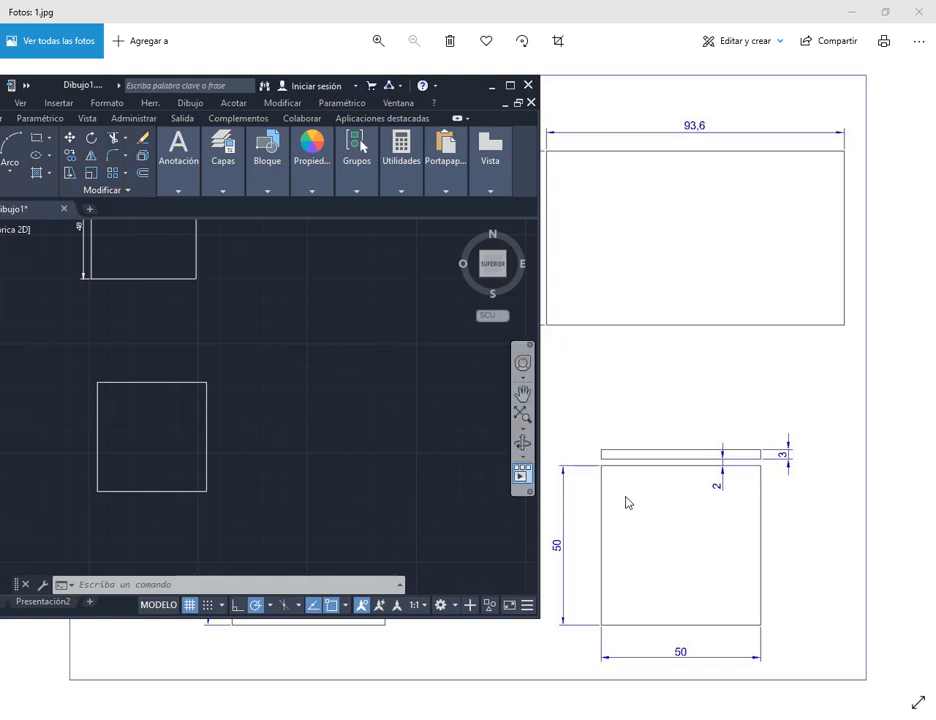
Step: Draw a rectangle 50 wide and 3 high, starting 2 units straight above the top-left corner of the 50 by 50 square
{"action": "left_click", "coordinate": [37, 140]}
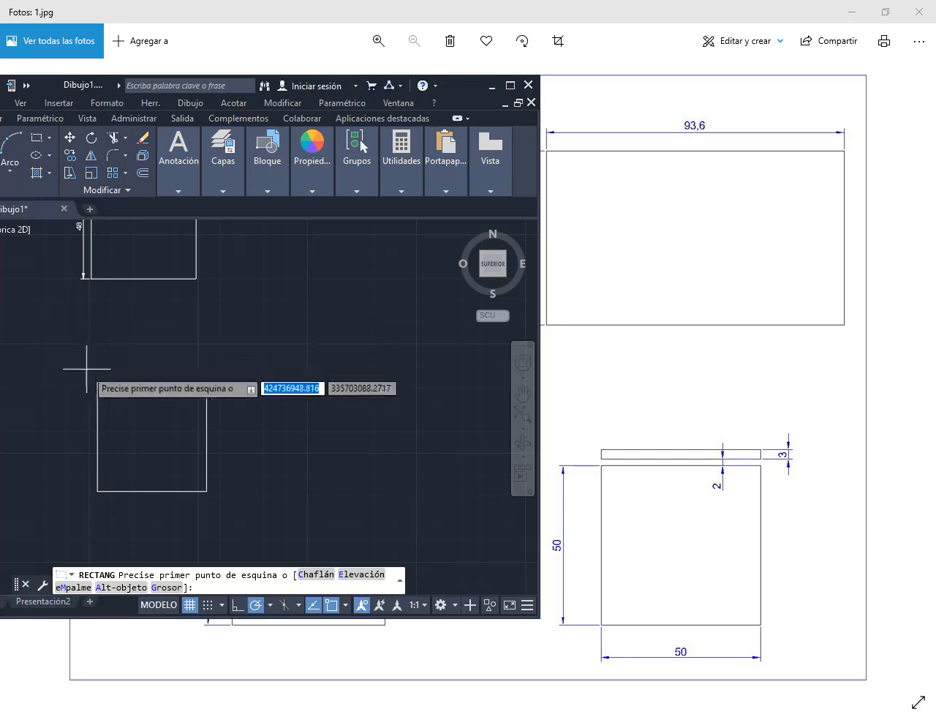
{"action": "scroll", "coordinate": [80, 360], "scroll_direction": "up", "scroll_amount": 4}
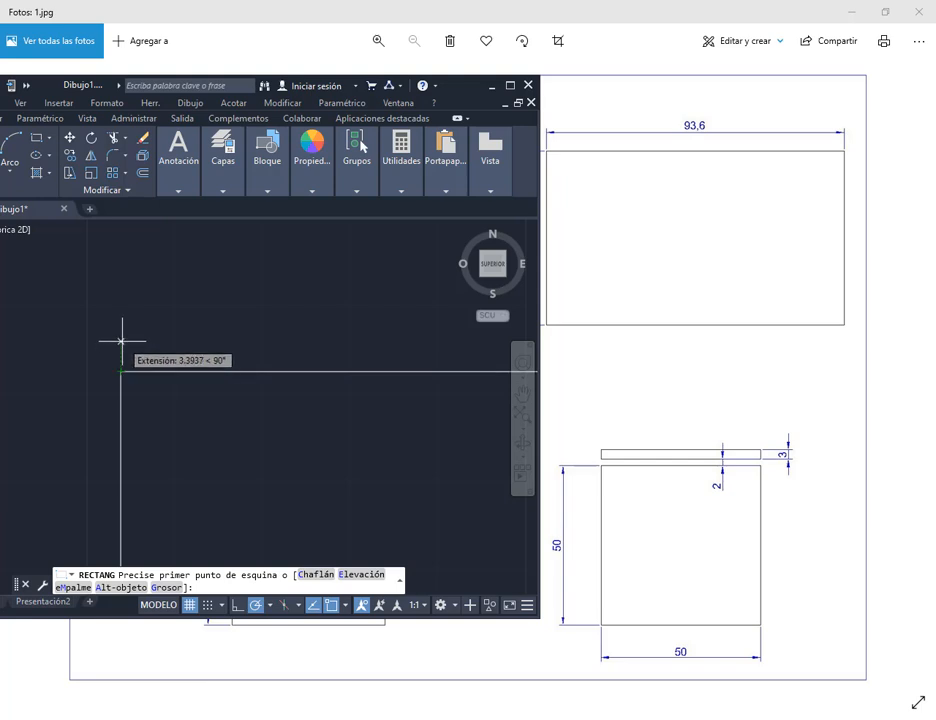
{"action": "type", "text": "2"}
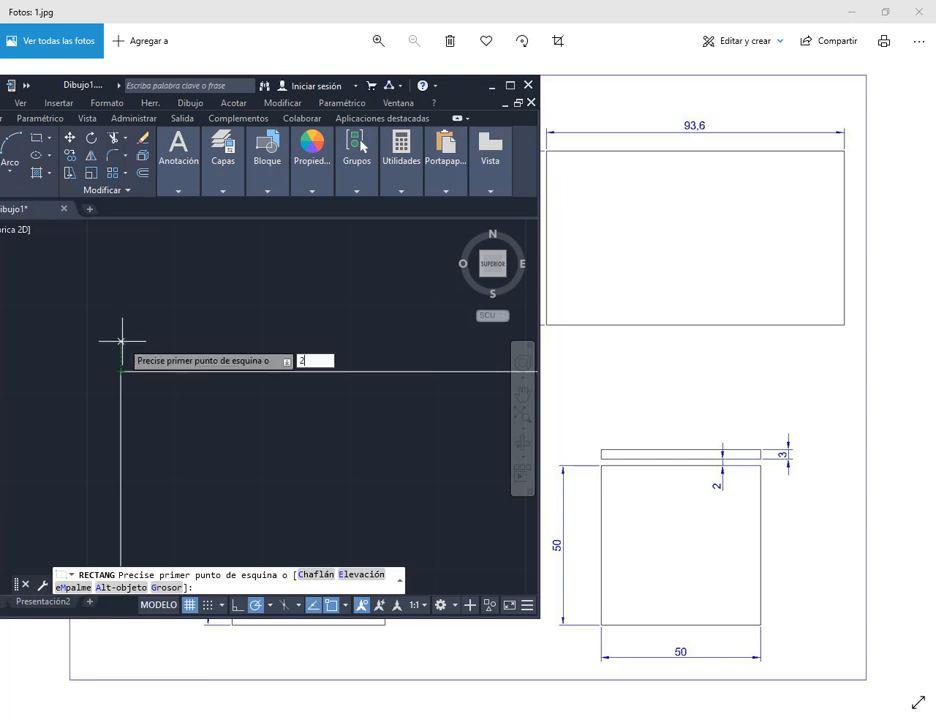
{"action": "key", "text": "Return"}
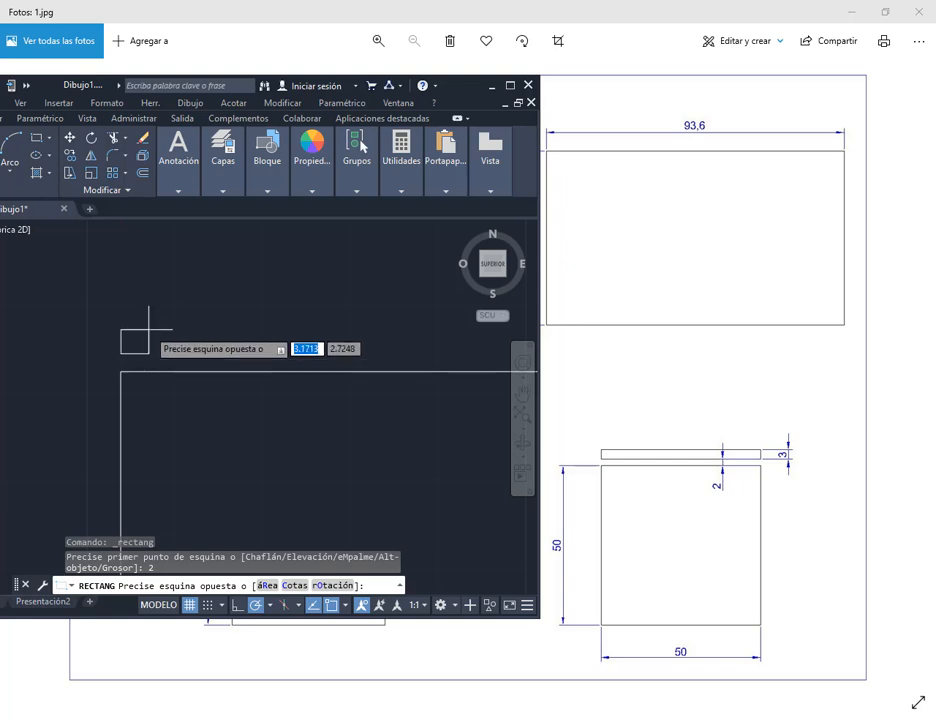
{"action": "type", "text": "50"}
{"action": "key", "text": "Tab"}
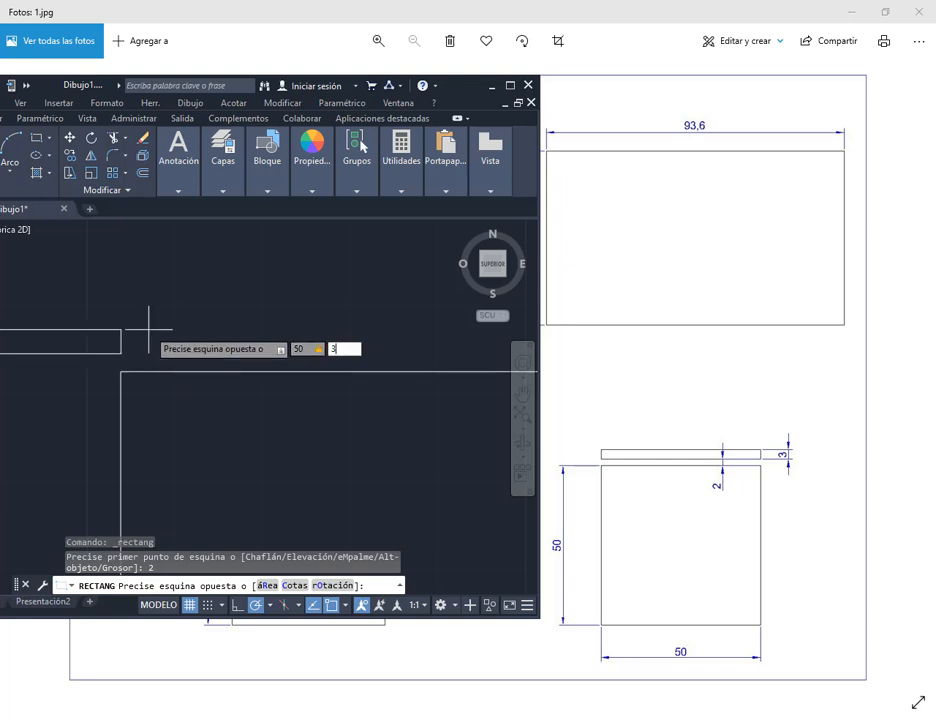
{"action": "key", "text": "Return"}
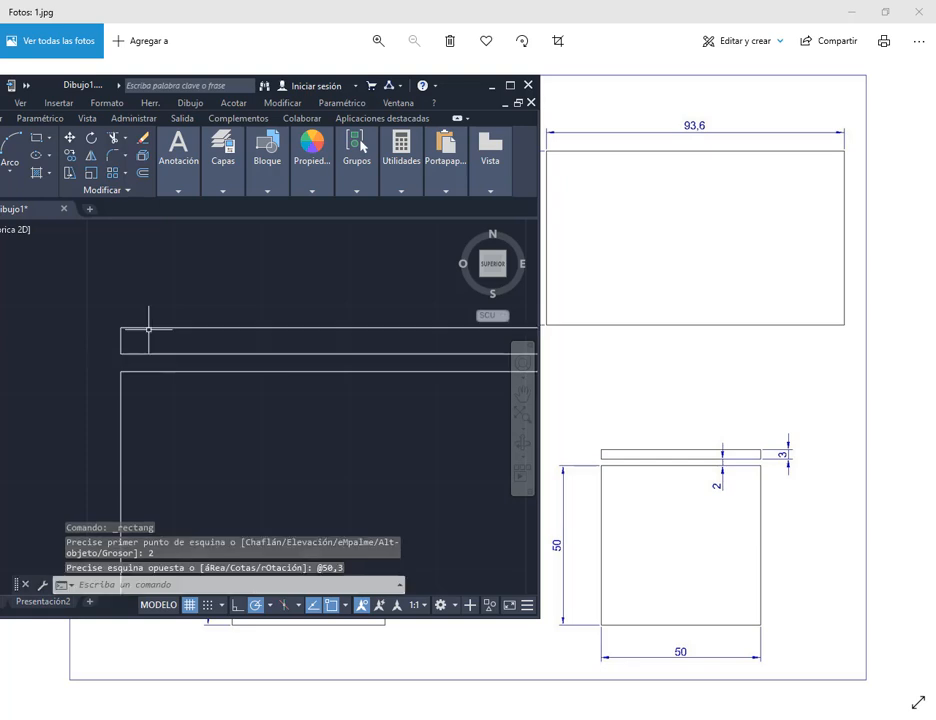
Step: Delete the thin rectangle above the 50 by 50 square
{"action": "scroll", "coordinate": [148, 329], "scroll_direction": "down", "scroll_amount": 3}
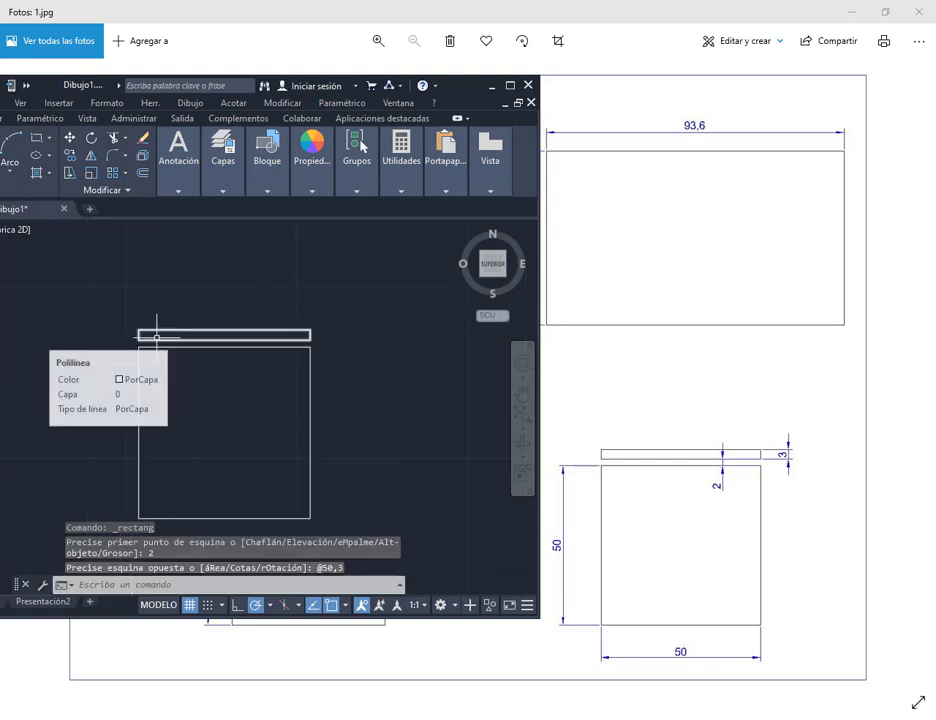
{"action": "left_click", "coordinate": [156, 335]}
{"action": "key", "text": "Delete"}
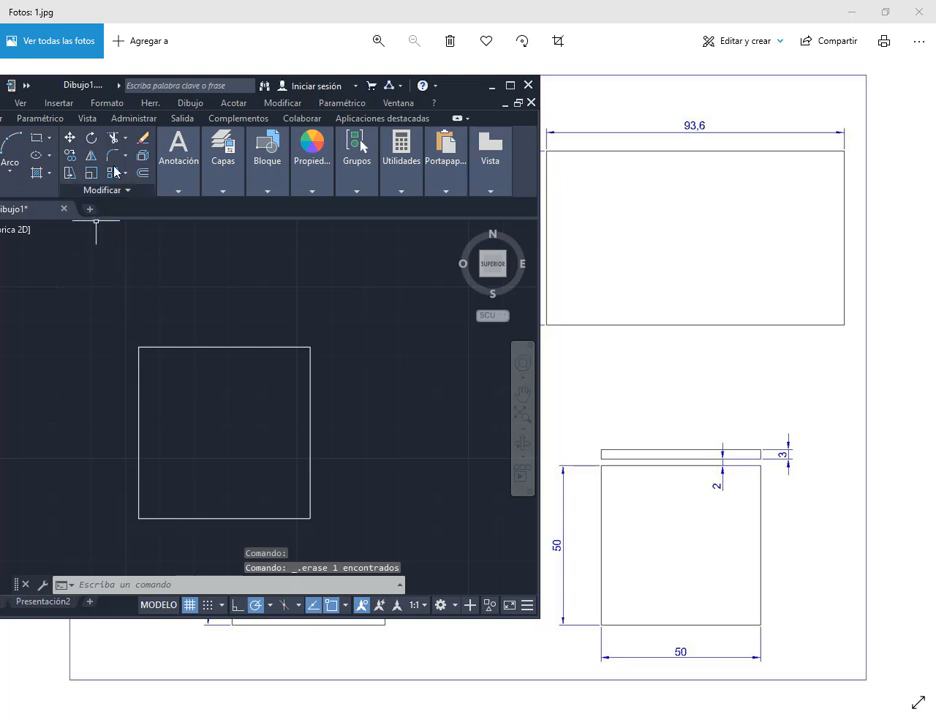
Step: Bring the drawing window fully into view and draw a 2-unit line straight up from the square's top-left corner
{"action": "left_click_drag", "start_coordinate": [78, 85], "coordinate": [242, 74]}
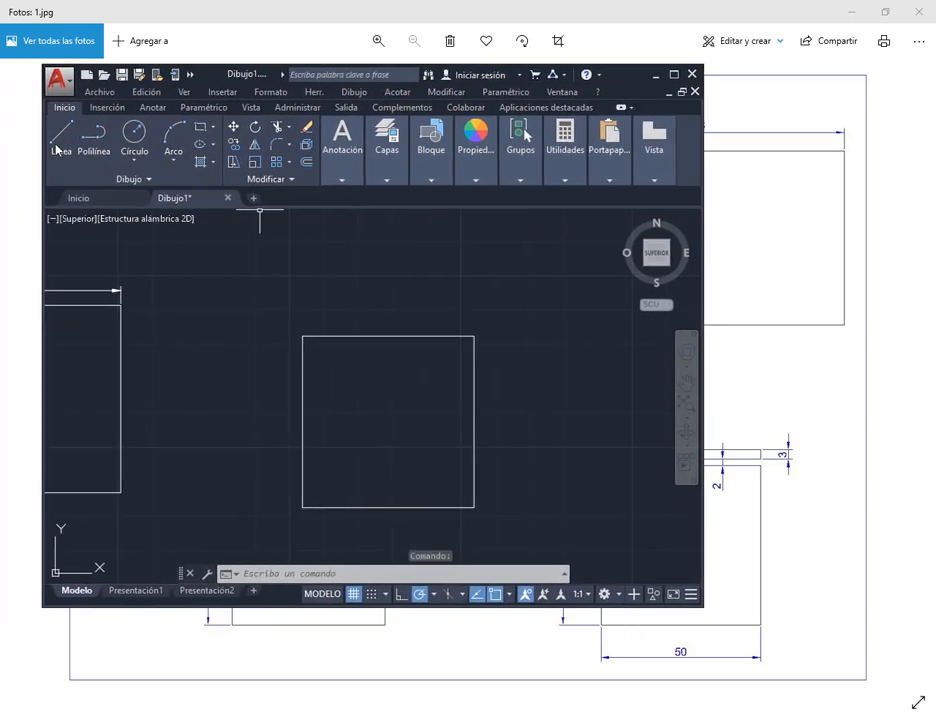
{"action": "left_click", "coordinate": [60, 140]}
{"action": "left_click", "coordinate": [303, 337]}
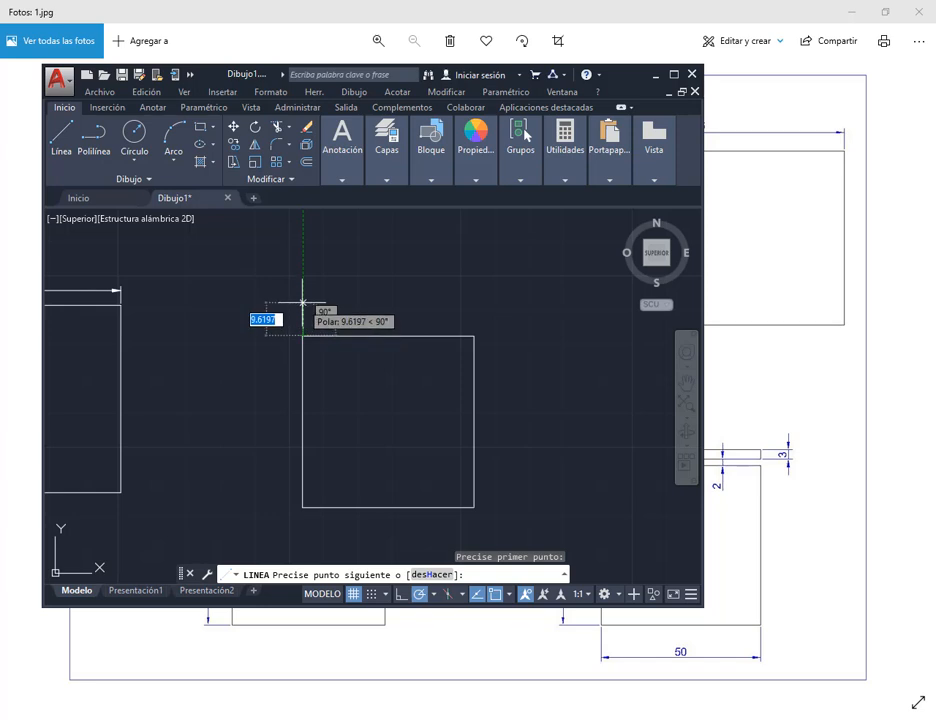
{"action": "type", "text": "2"}
{"action": "key", "text": "Return"}
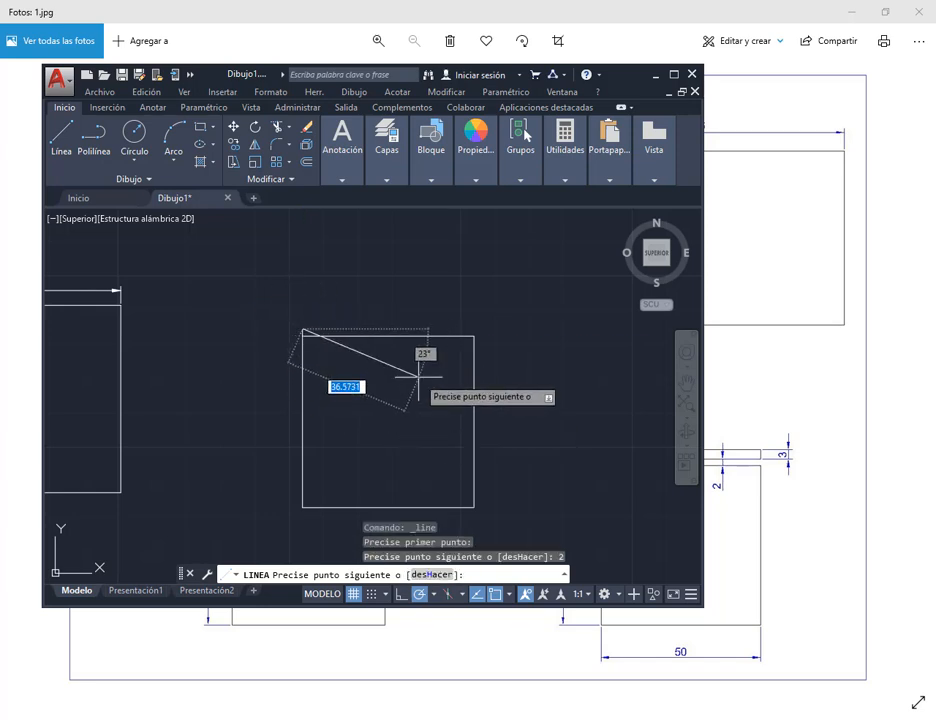
{"action": "key", "text": "Return"}
Step: Delete the short vertical line at the square's top-left corner
{"action": "scroll", "coordinate": [302, 335], "scroll_direction": "up", "scroll_amount": 5}
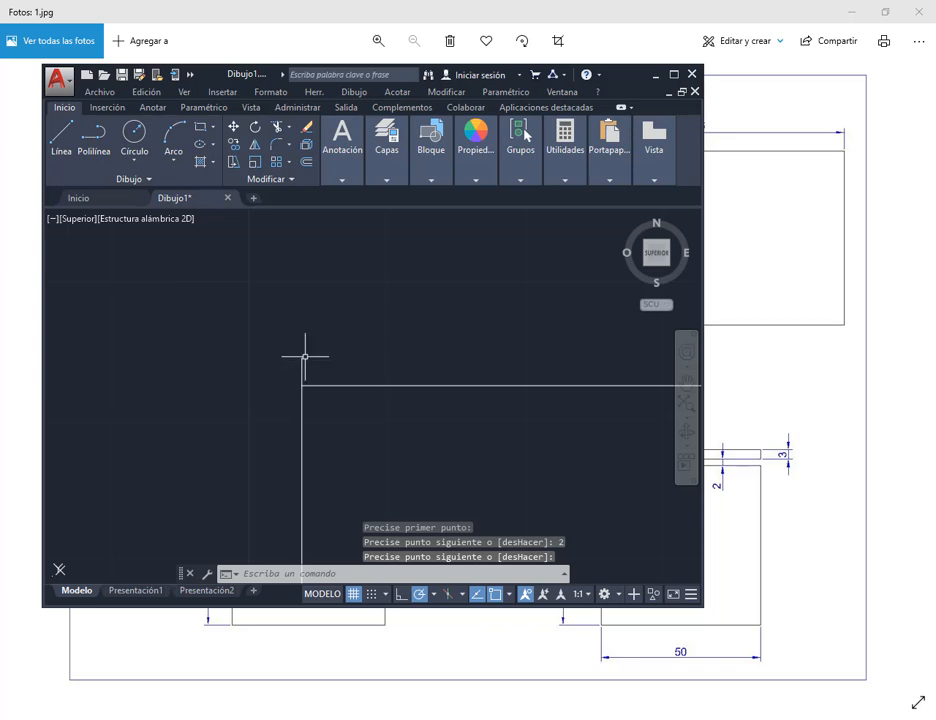
{"action": "left_click", "coordinate": [341, 333]}
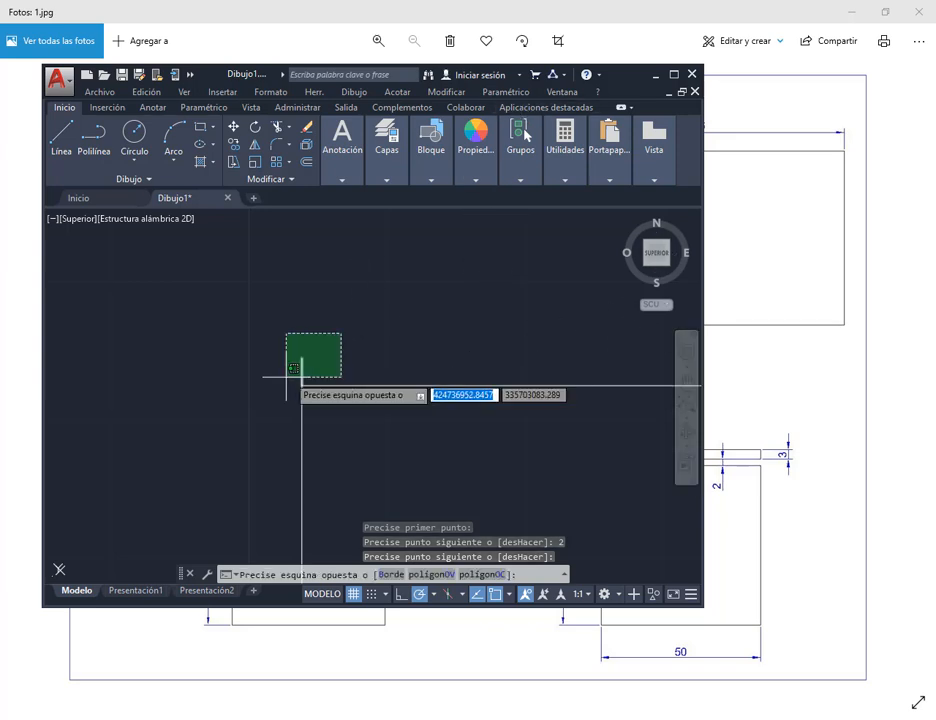
{"action": "left_click", "coordinate": [287, 378]}
{"action": "key", "text": "Delete"}
Step: Shift the drawing window to expose the sheet's 2 and 3 dimensions and draw a 2-unit line straight up from the square's top-right corner
{"action": "scroll", "coordinate": [428, 386], "scroll_direction": "down", "scroll_amount": 5}
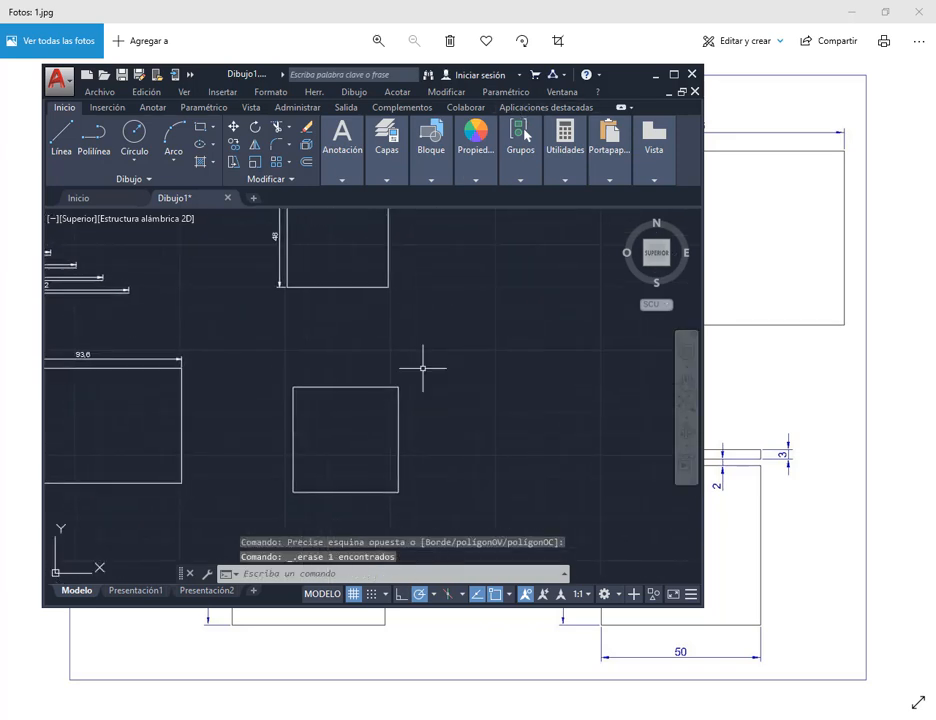
{"action": "mouse_move", "coordinate": [232, 75]}
{"action": "left_mouse_down"}
{"action": "mouse_move", "coordinate": [72, 88]}
{"action": "mouse_move", "coordinate": [234, 74]}
{"action": "left_mouse_up"}
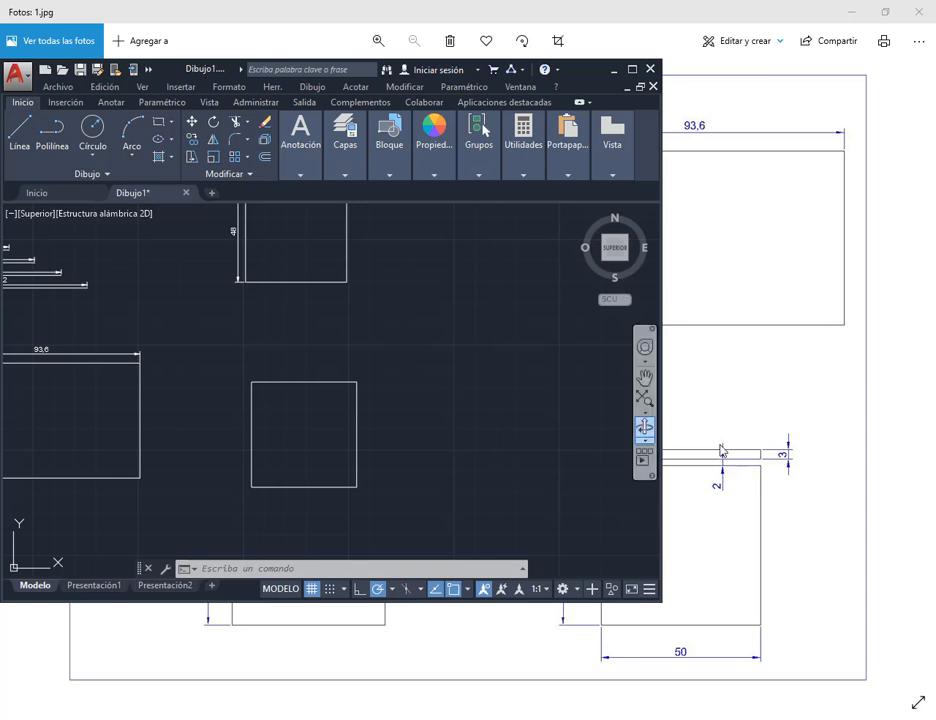
{"action": "left_click", "coordinate": [20, 135]}
{"action": "scroll", "coordinate": [363, 370], "scroll_direction": "up", "scroll_amount": 2}
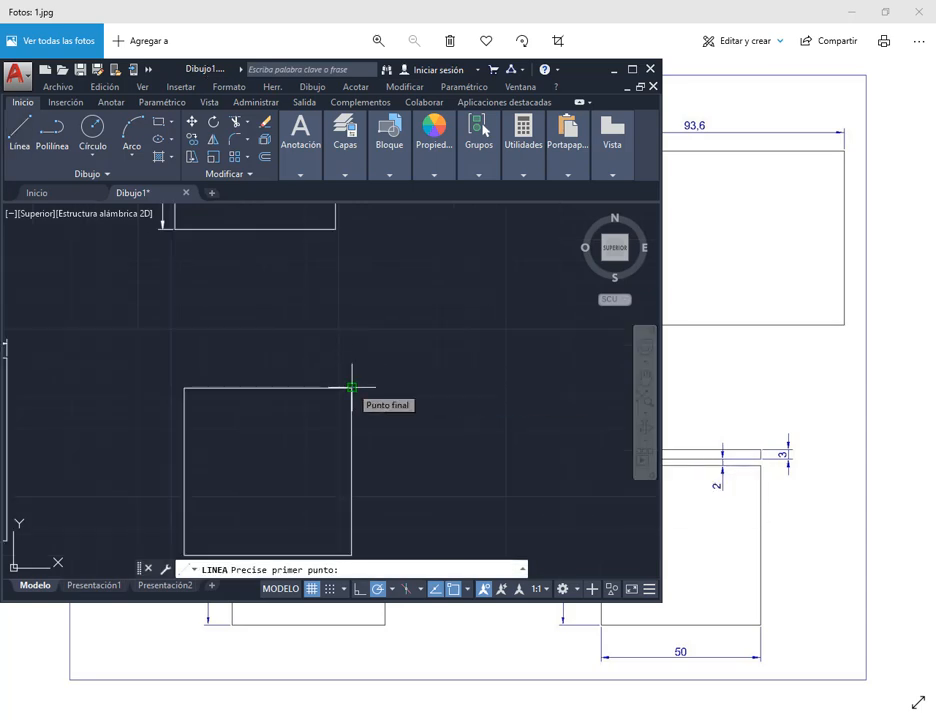
{"action": "left_click", "coordinate": [352, 387]}
{"action": "type", "text": "2"}
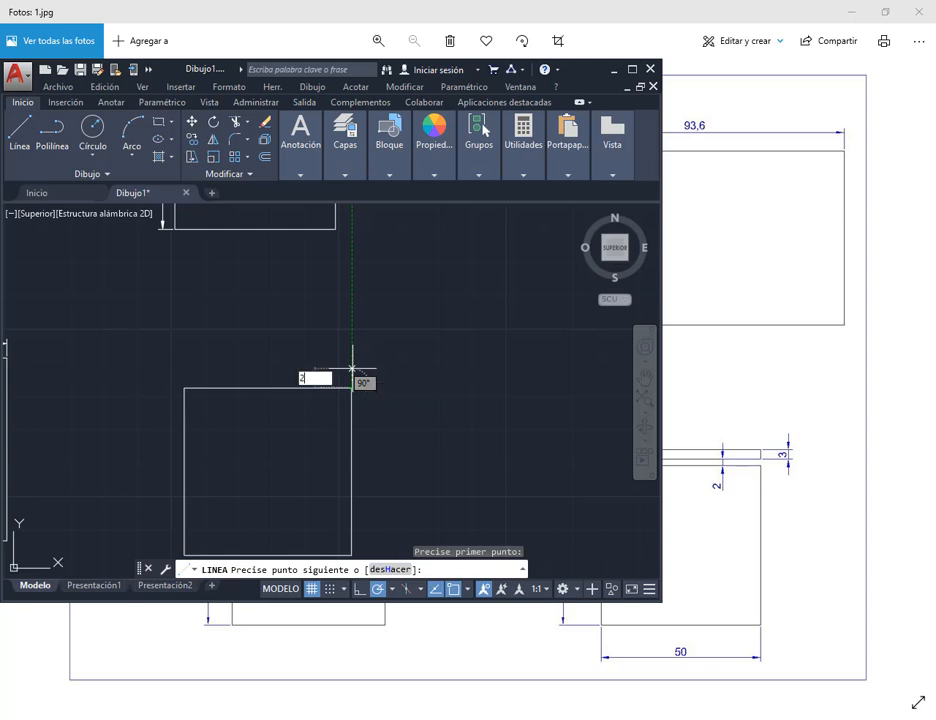
{"action": "key", "text": "Return"}
{"action": "key", "text": "Return"}
{"action": "scroll", "coordinate": [300, 390], "scroll_direction": "up", "scroll_amount": 2}
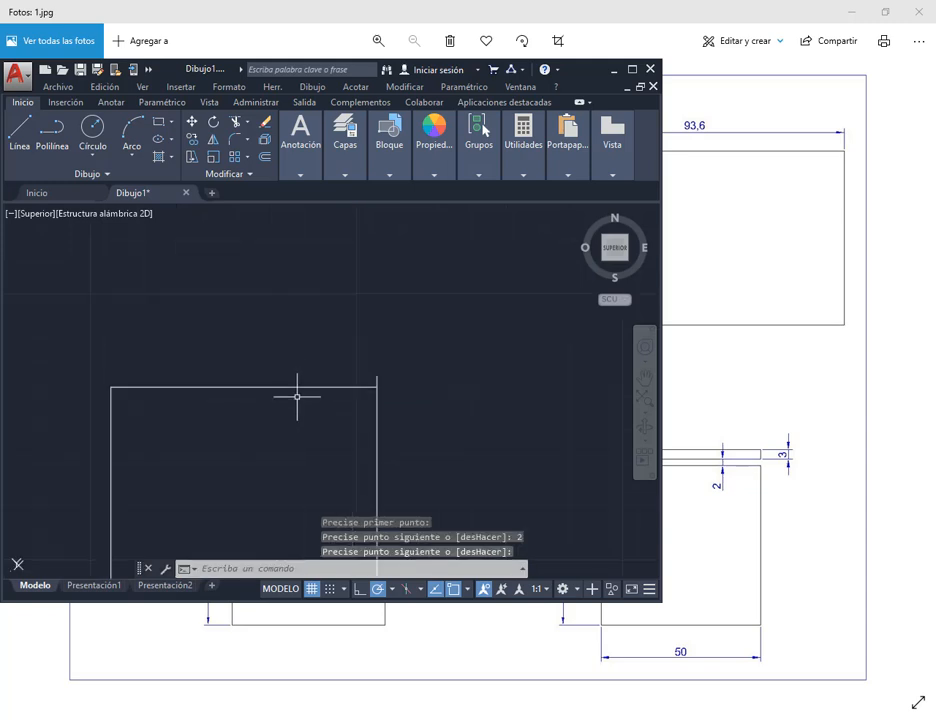
Step: Draw a rectangle 50 wide and 3 high, with first corner at the upper end of the 2-unit line above the square
{"action": "middle_click_drag", "start_coordinate": [297, 396], "coordinate": [347, 333]}
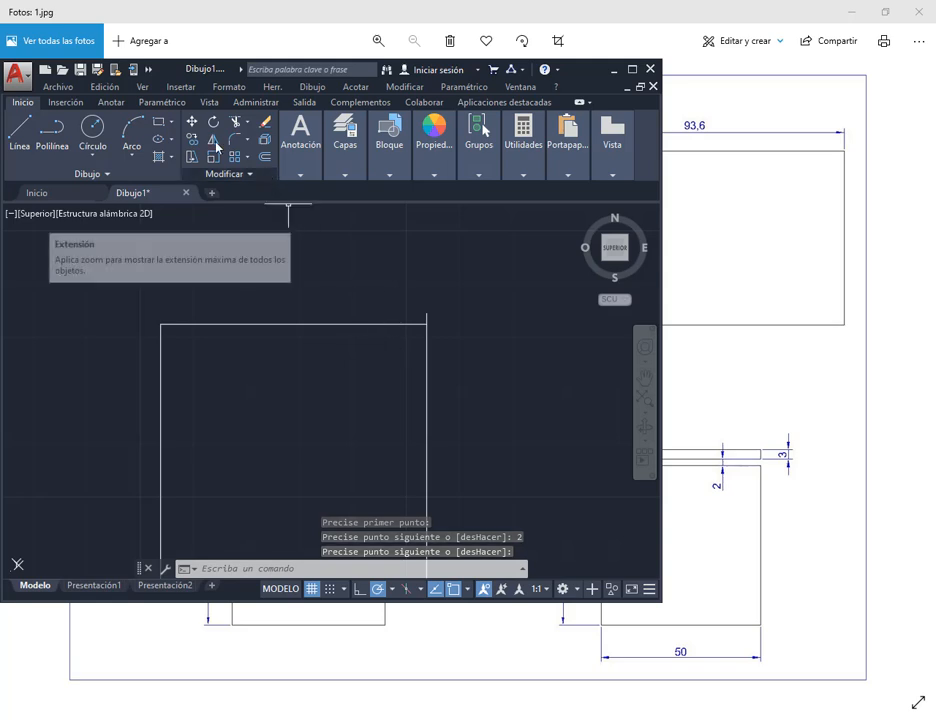
{"action": "left_click", "coordinate": [158, 121]}
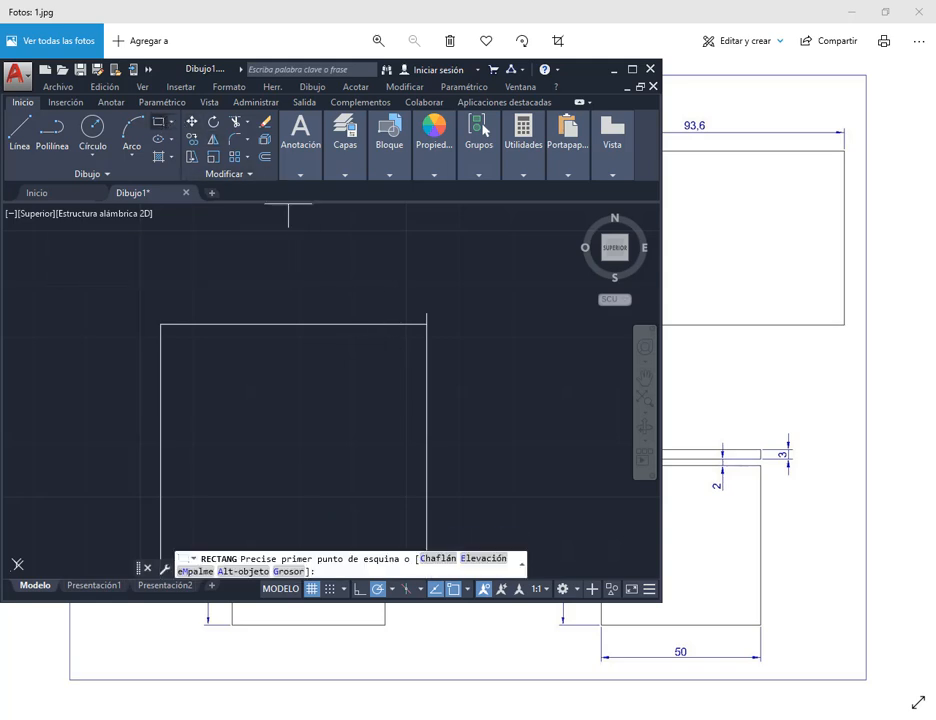
{"action": "left_click", "coordinate": [427, 313]}
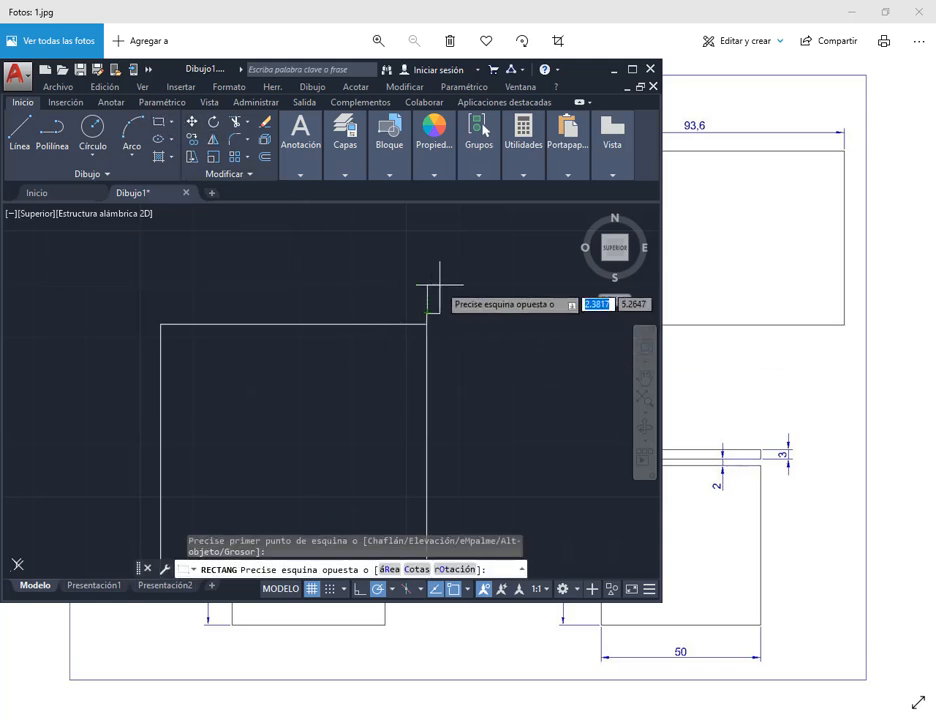
{"action": "type", "text": "50"}
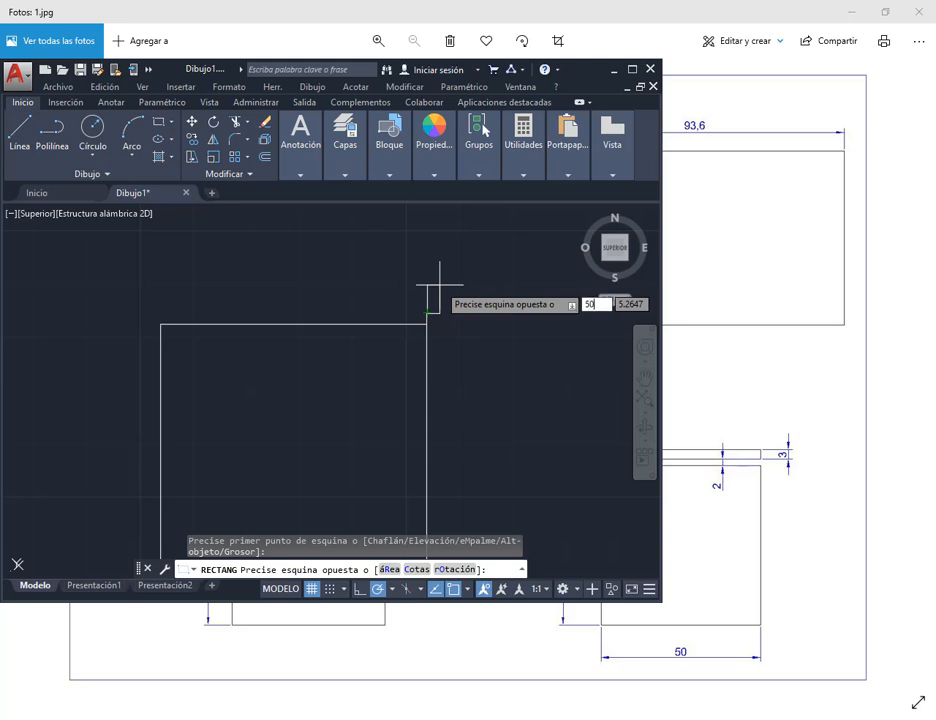
{"action": "key", "text": "Tab"}
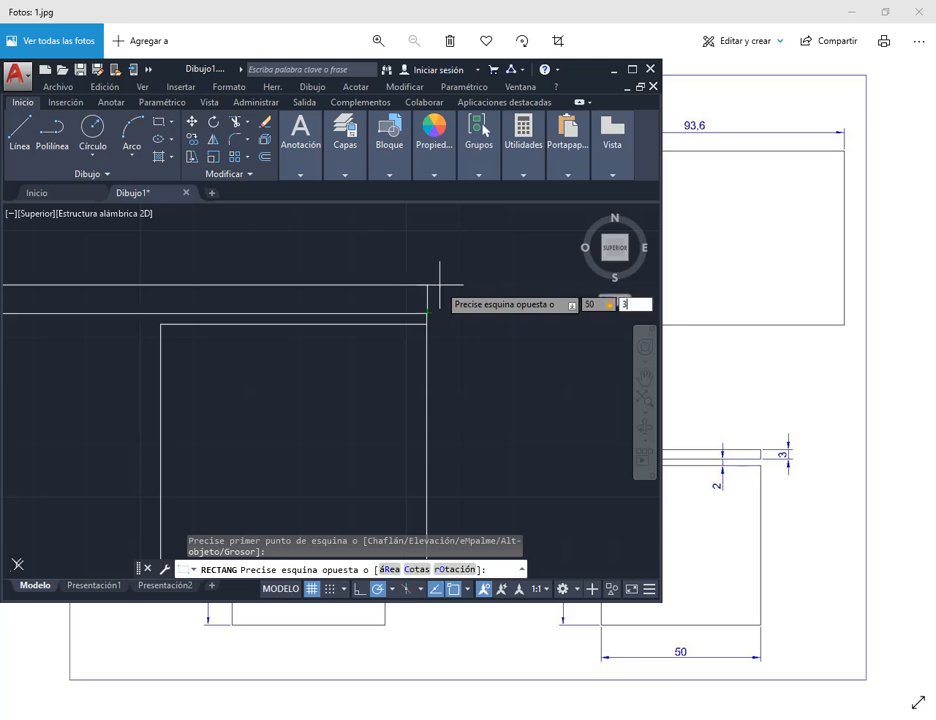
{"action": "type", "text": "3"}
{"action": "key", "text": "Return"}
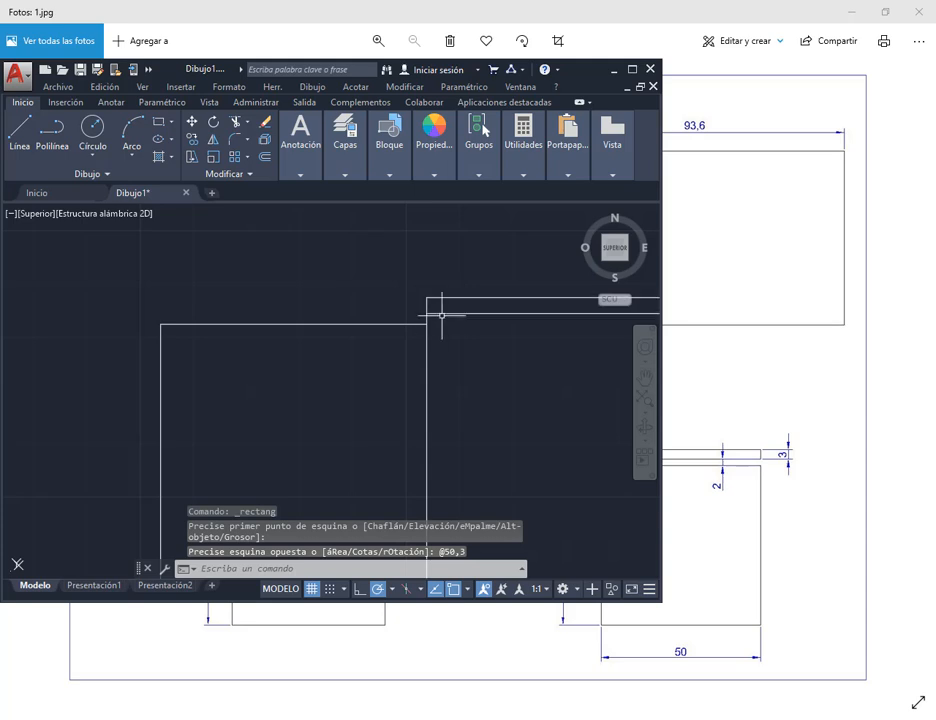
{"action": "middle_click_drag", "start_coordinate": [441, 316], "coordinate": [282, 390]}
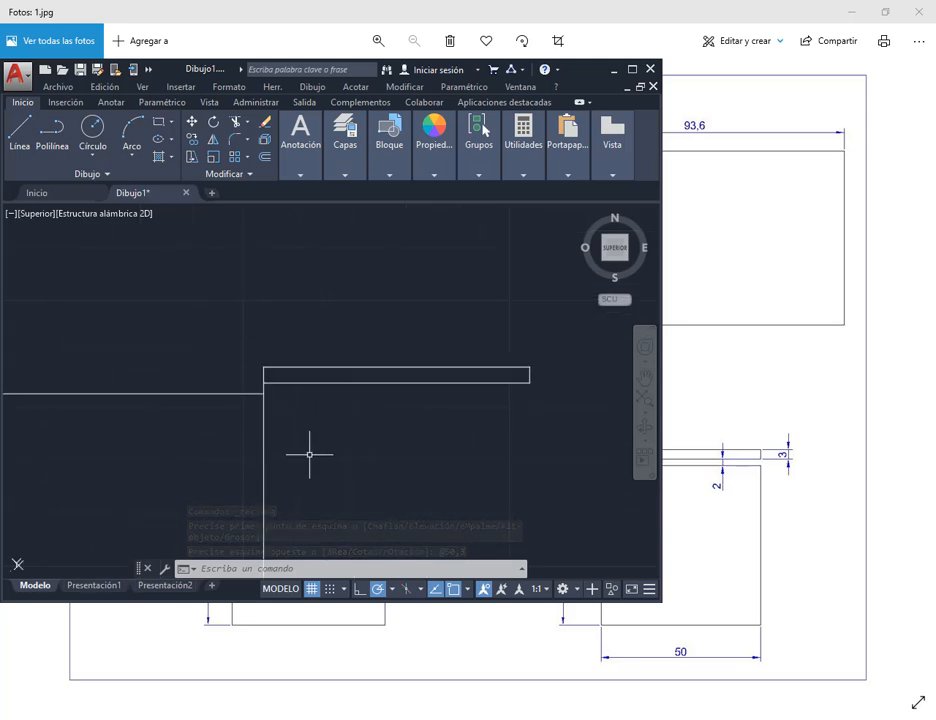
Step: Delete the 50 by 3 rectangle extending to the right of the square
{"action": "mouse_move", "coordinate": [309, 451]}
{"action": "middle_mouse_down"}
{"action": "mouse_move", "coordinate": [286, 389]}
{"action": "mouse_move", "coordinate": [295, 439]}
{"action": "middle_mouse_up"}
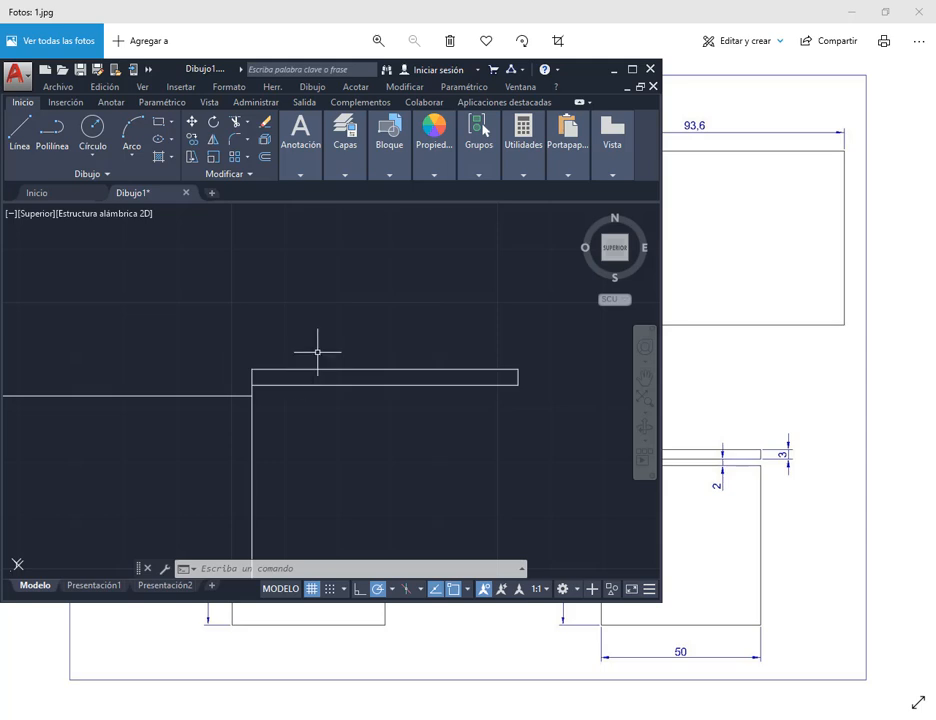
{"action": "left_click_drag", "start_coordinate": [317, 352], "coordinate": [303, 407]}
{"action": "key", "text": "Delete"}
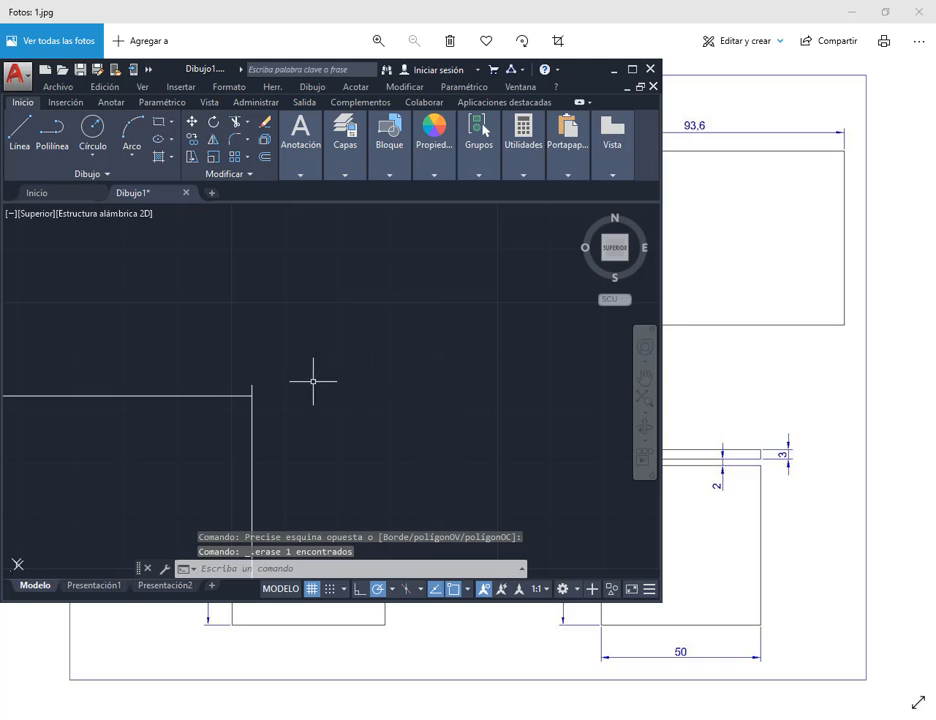
Step: Draw a rectangle from the upper end of the 2-unit line with dimensions -50 and 3, and delete that short line
{"action": "middle_click_drag", "start_coordinate": [313, 381], "coordinate": [455, 378]}
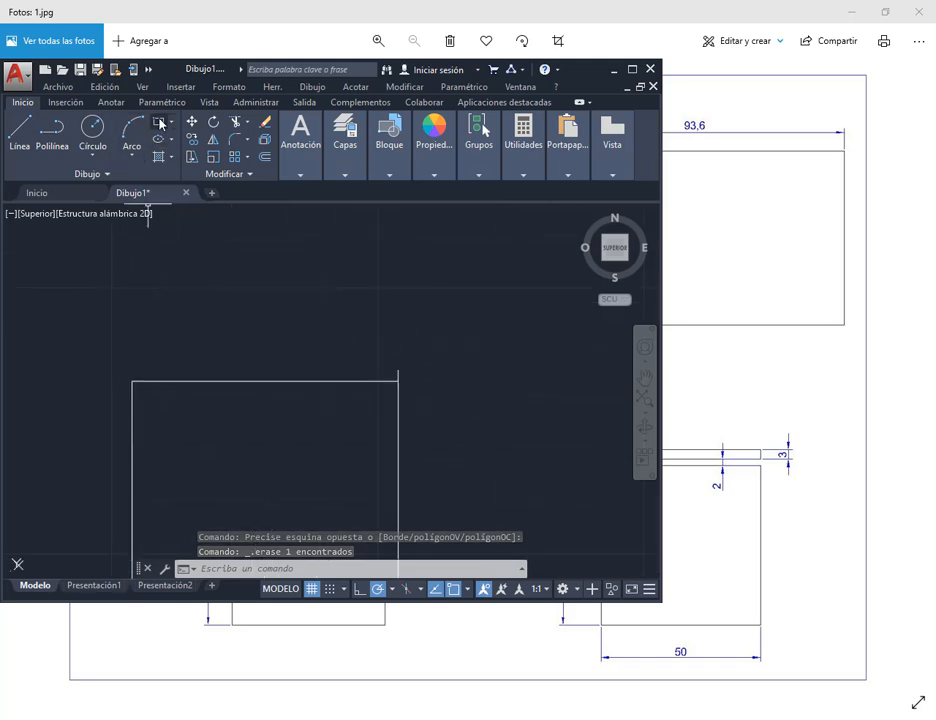
{"action": "left_click", "coordinate": [158, 121]}
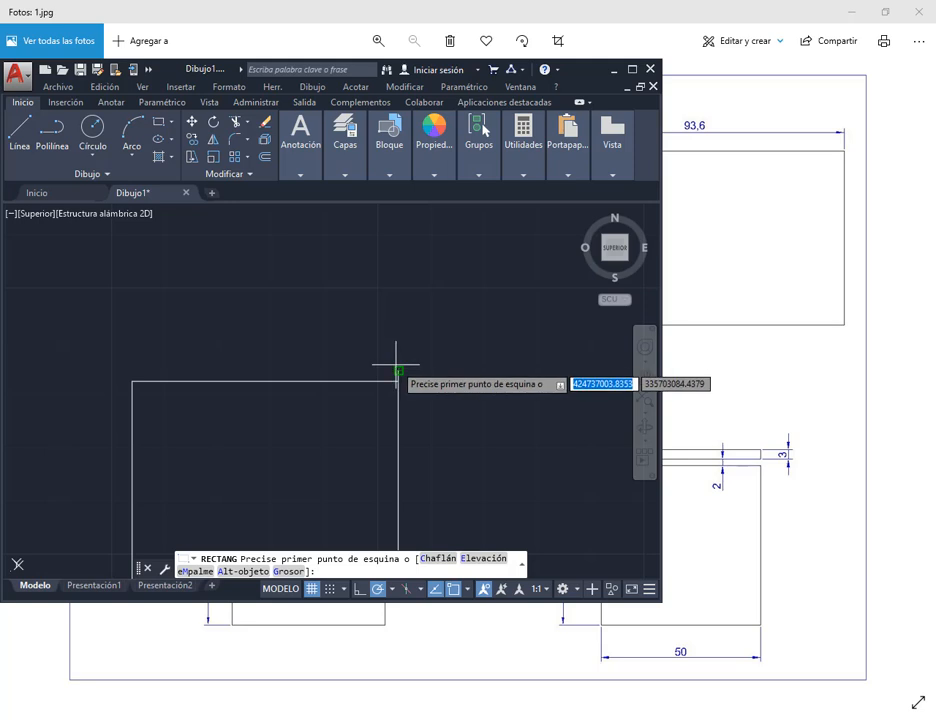
{"action": "left_click", "coordinate": [398, 370]}
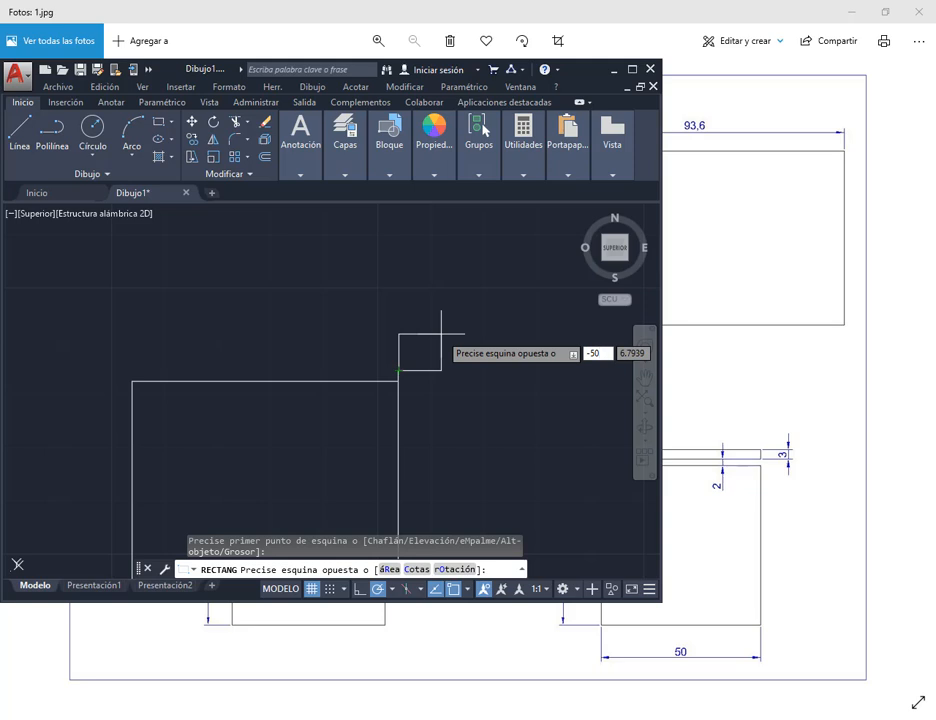
{"action": "key", "text": "Tab"}
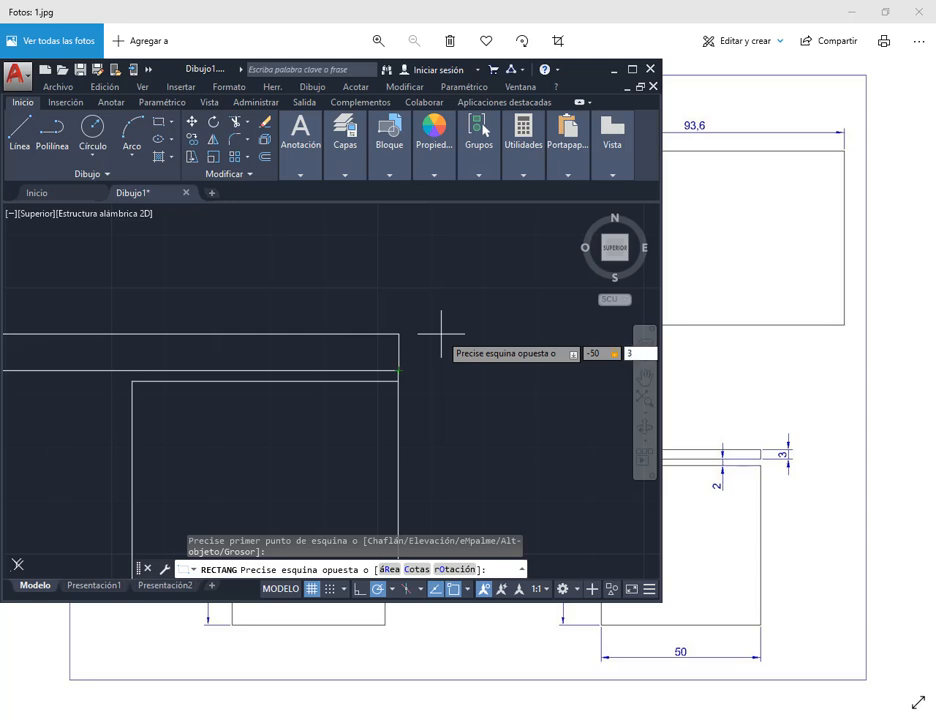
{"action": "type", "text": "3"}
{"action": "key", "text": "Return"}
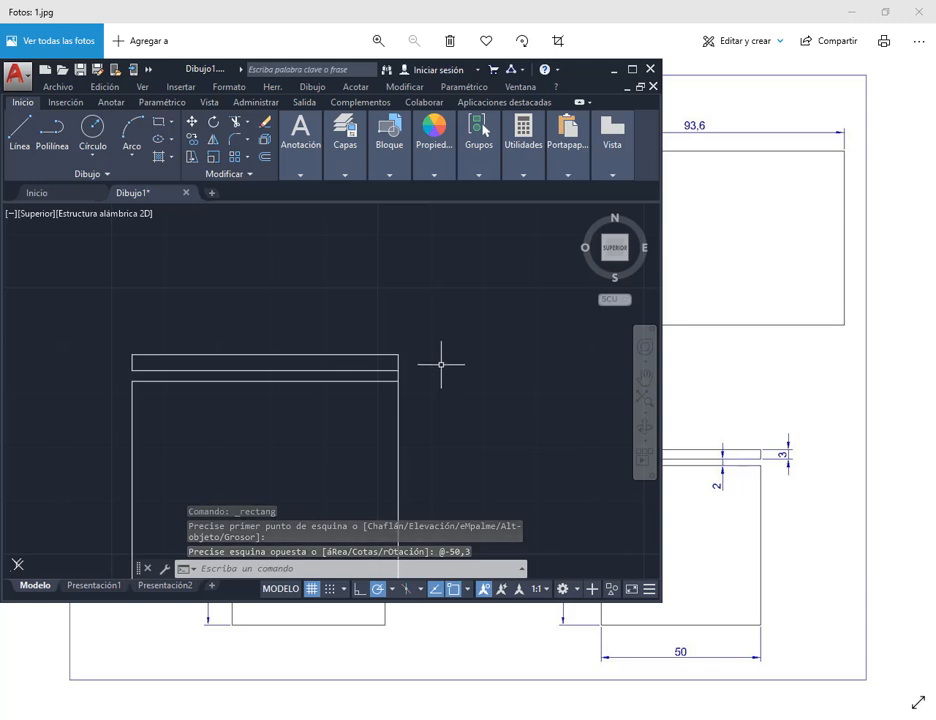
{"action": "left_click", "coordinate": [398, 375]}
{"action": "key", "text": "Delete"}
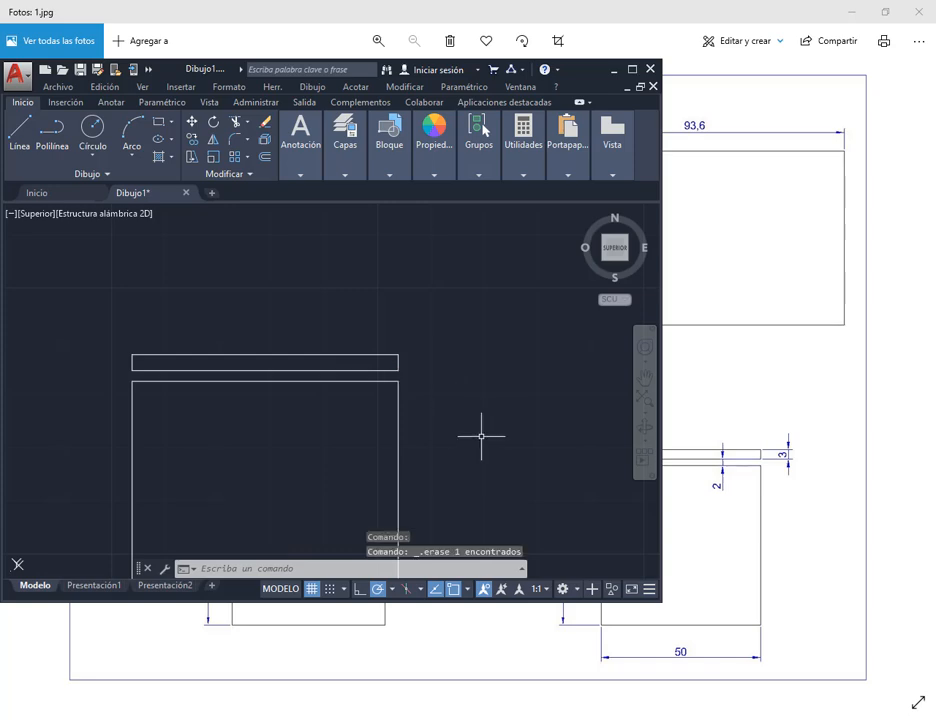
Step: Maximize the drawing window and add a vertical linear dimension along the left side of the square
{"action": "scroll", "coordinate": [460, 418], "scroll_direction": "down", "scroll_amount": 2}
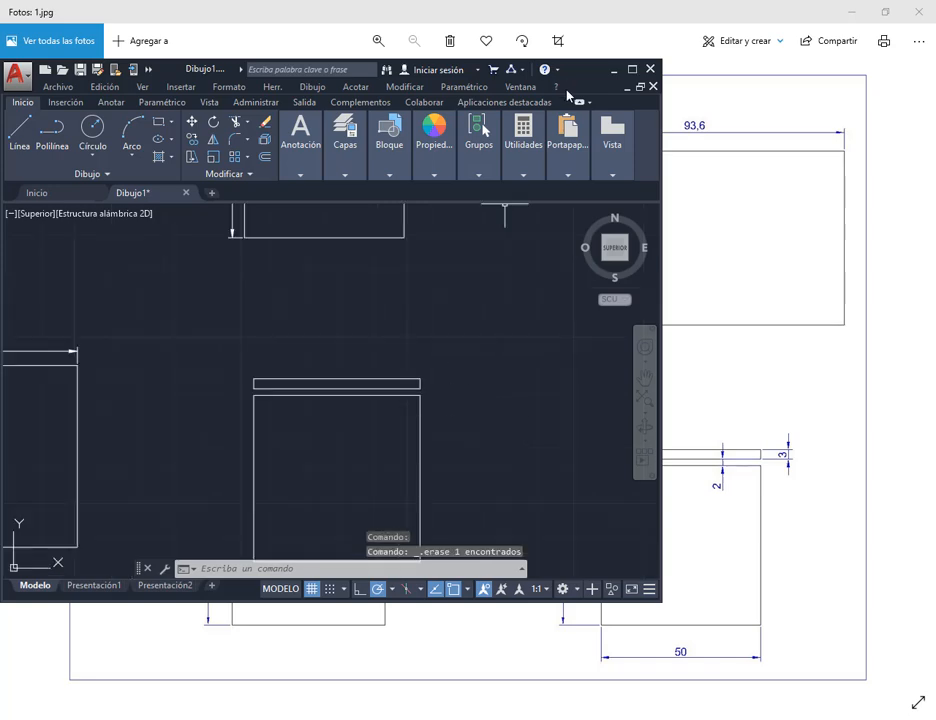
{"action": "left_click", "coordinate": [632, 69]}
{"action": "scroll", "coordinate": [587, 426], "scroll_direction": "down", "scroll_amount": 1}
{"action": "middle_click_drag", "start_coordinate": [587, 426], "coordinate": [561, 333]}
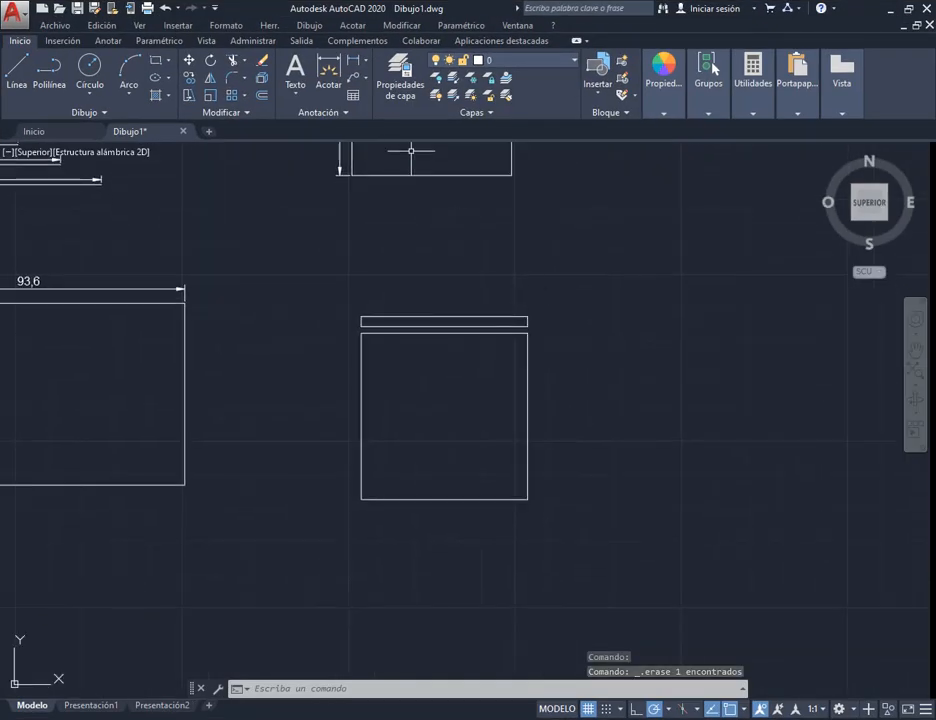
{"action": "left_click", "coordinate": [355, 68]}
{"action": "left_click", "coordinate": [361, 333]}
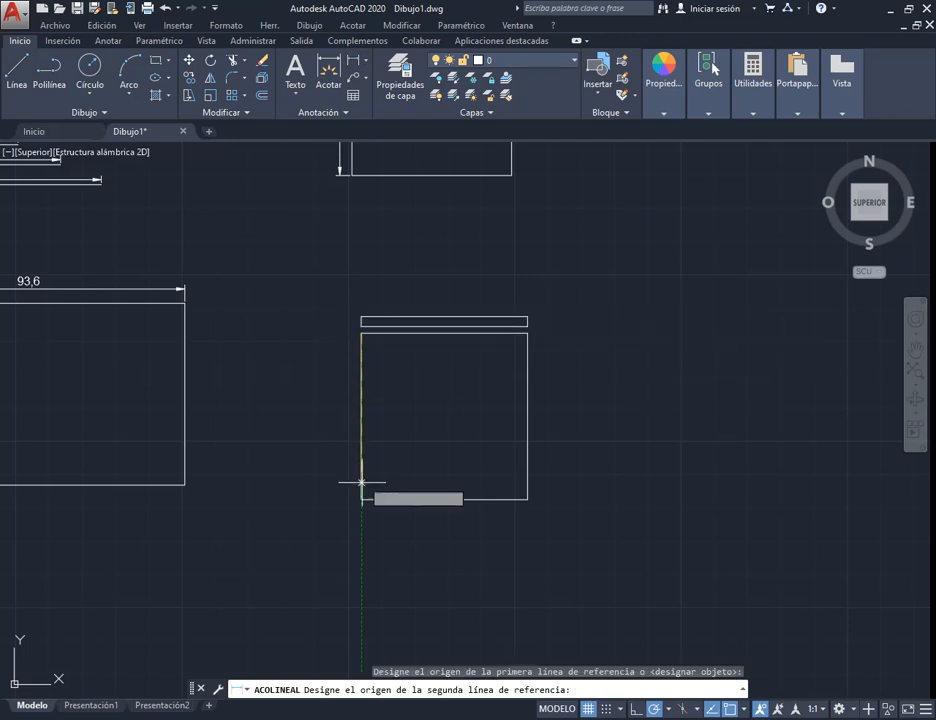
{"action": "left_click", "coordinate": [361, 499]}
{"action": "left_click", "coordinate": [334, 496]}
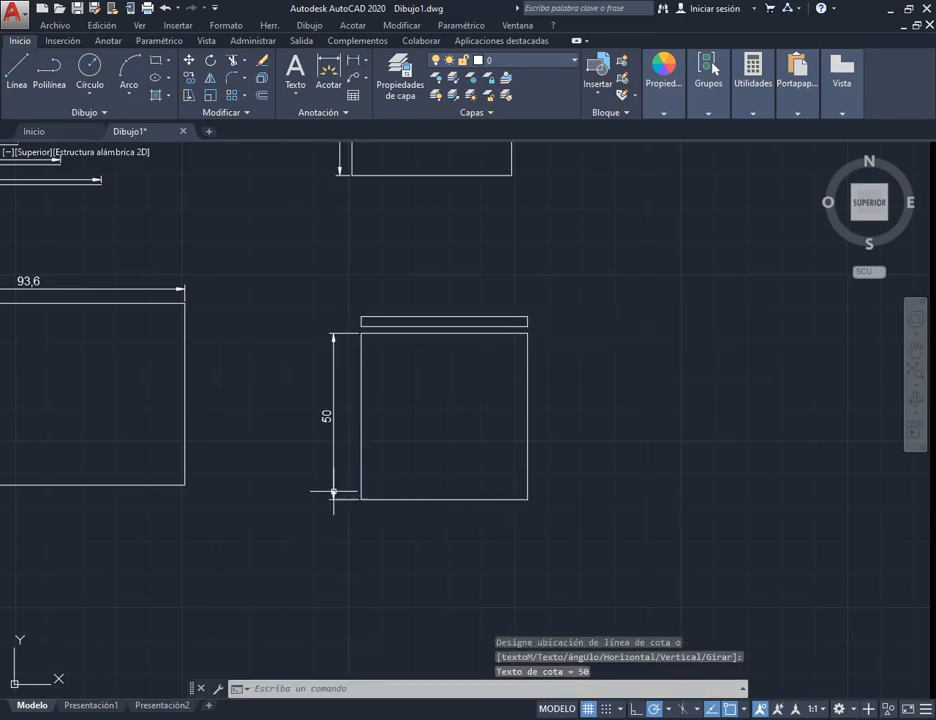
Step: Add a horizontal linear dimension below the square's bottom edge
{"action": "left_click", "coordinate": [358, 68]}
{"action": "left_click", "coordinate": [361, 499]}
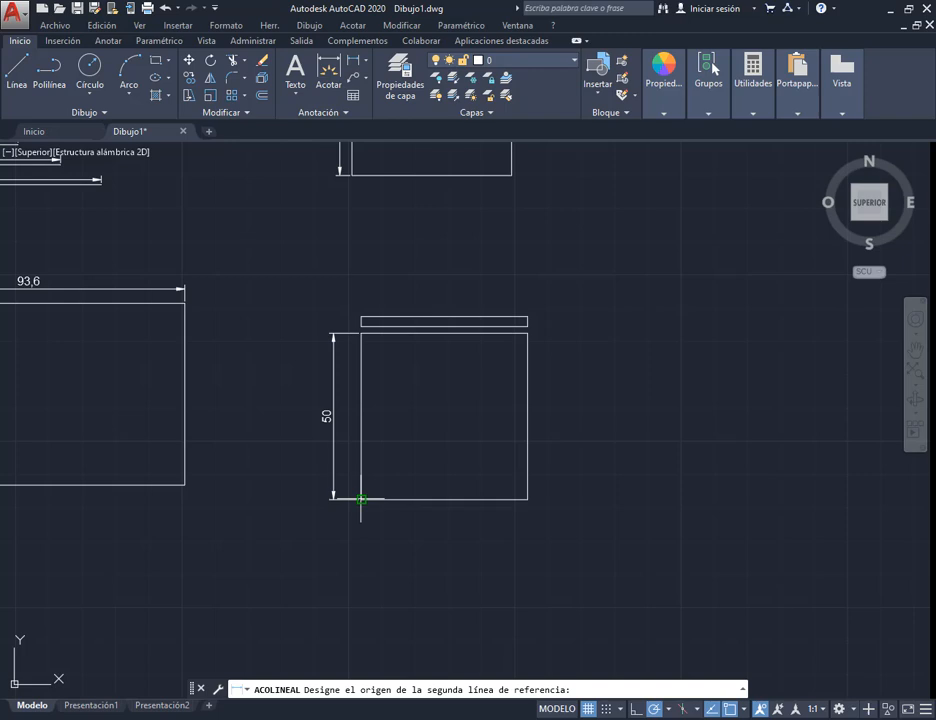
{"action": "left_click", "coordinate": [528, 499]}
{"action": "left_click", "coordinate": [532, 527]}
Step: Add a vertical linear dimension for the thin rectangle's height, placed to the right of its right edge
{"action": "scroll", "coordinate": [512, 364], "scroll_direction": "up", "scroll_amount": 2}
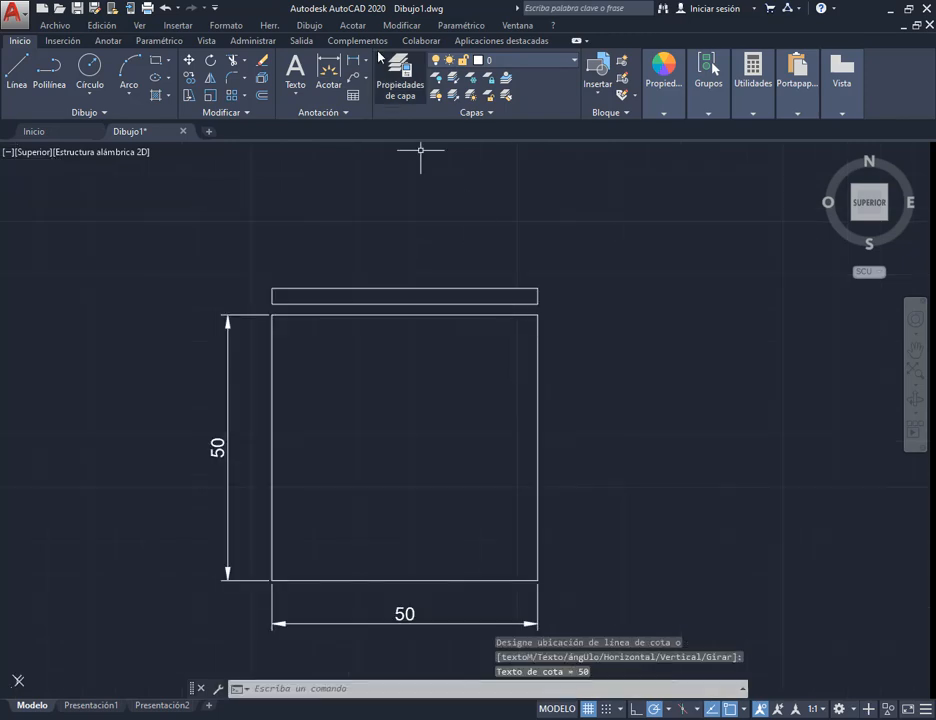
{"action": "key", "text": "Return"}
{"action": "scroll", "coordinate": [539, 292], "scroll_direction": "up", "scroll_amount": 4}
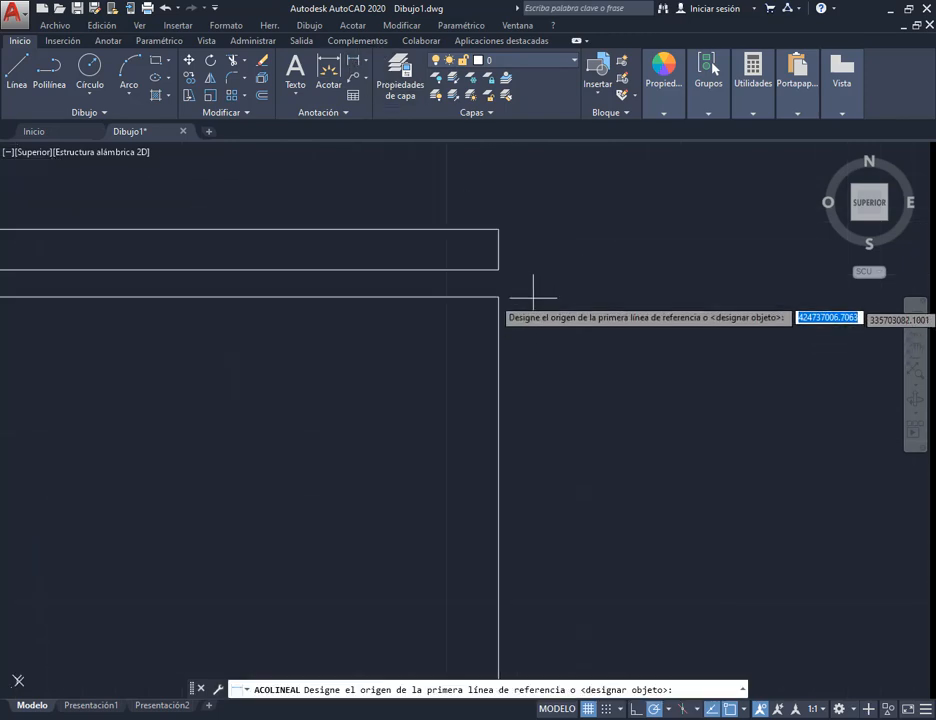
{"action": "left_click", "coordinate": [498, 229]}
{"action": "left_click", "coordinate": [498, 269]}
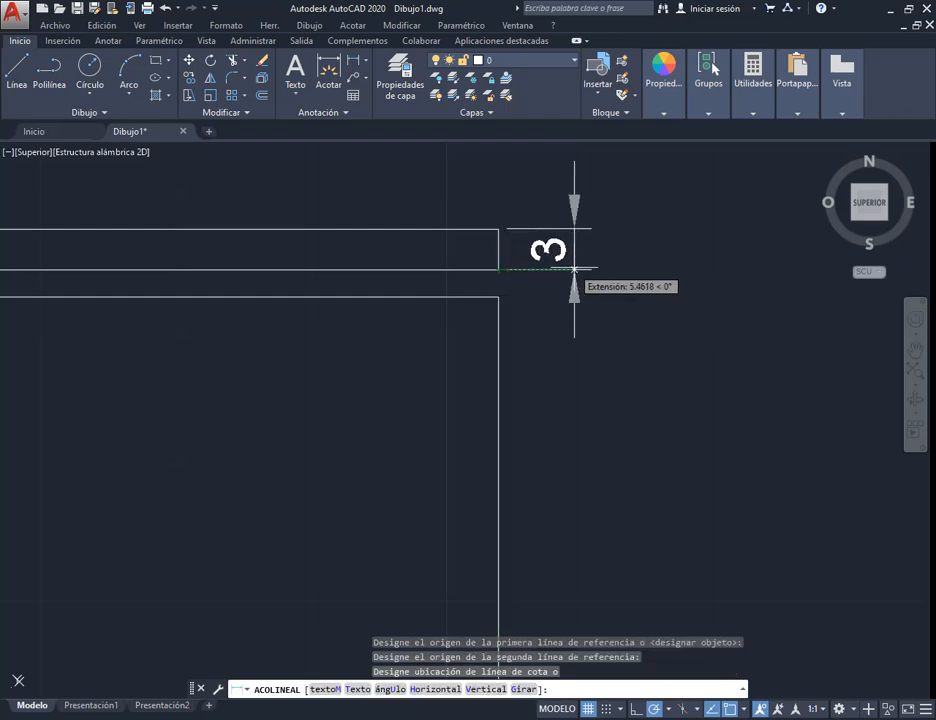
{"action": "left_click", "coordinate": [645, 269]}
Step: Dimension the vertical gap between the thin rectangle and the square, placing the dimension line across the middle of the shapes
{"action": "left_click", "coordinate": [355, 62]}
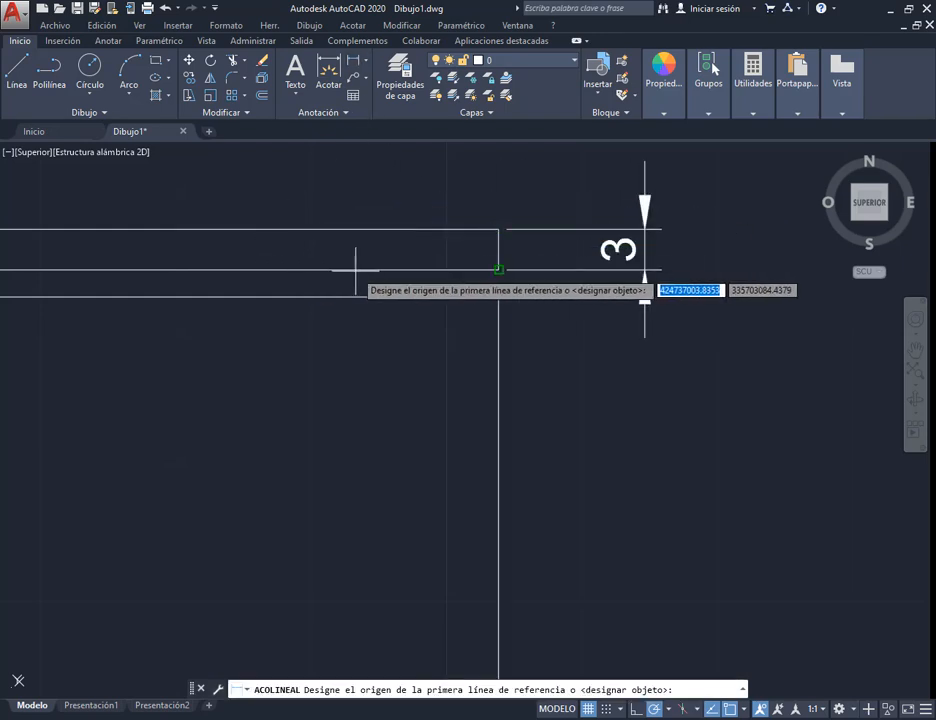
{"action": "scroll", "coordinate": [340, 273], "scroll_direction": "down", "scroll_amount": 3}
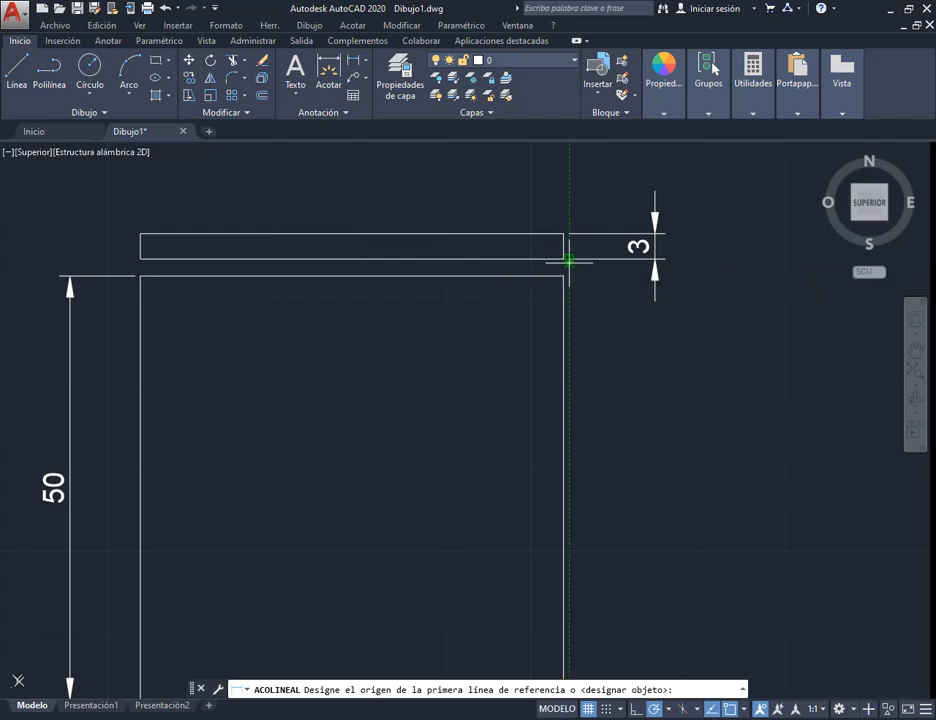
{"action": "left_click", "coordinate": [564, 259]}
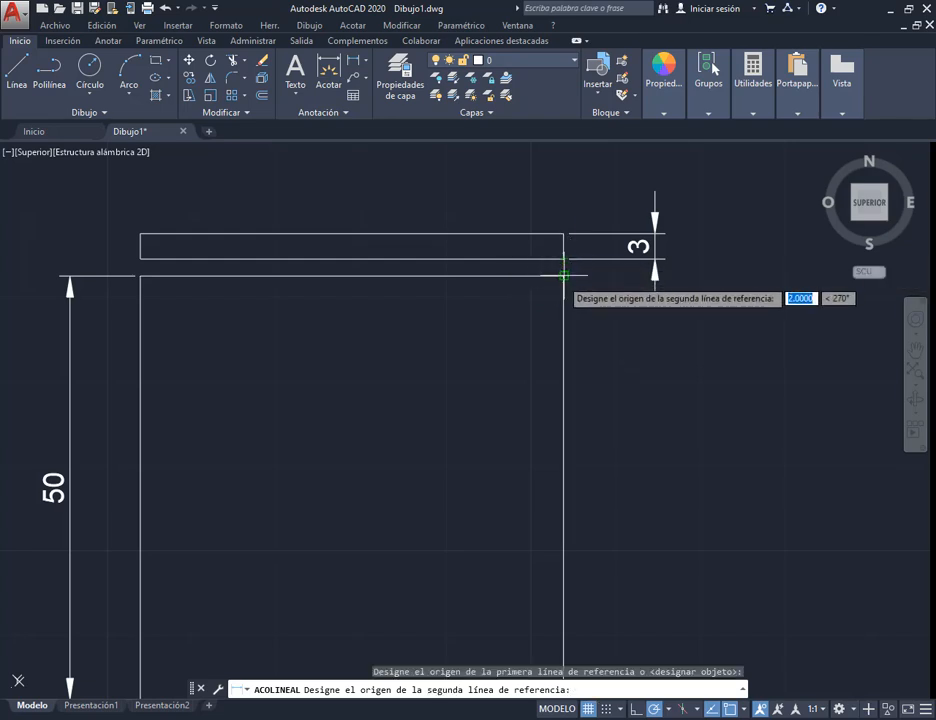
{"action": "left_click", "coordinate": [564, 275]}
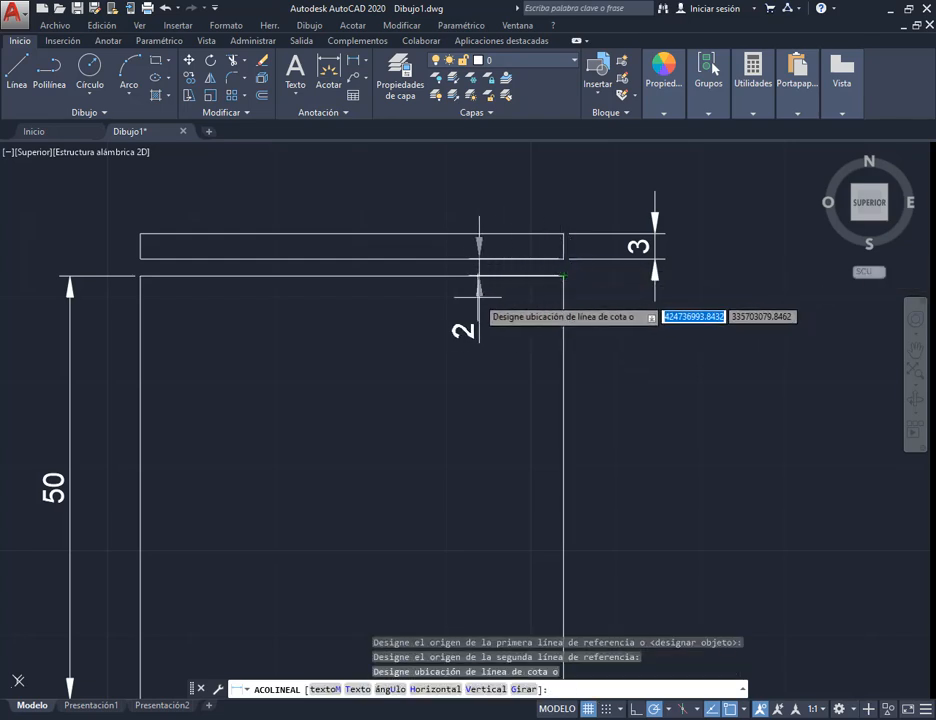
{"action": "left_click", "coordinate": [386, 276]}
{"action": "scroll", "coordinate": [604, 403], "scroll_direction": "down", "scroll_amount": 4}
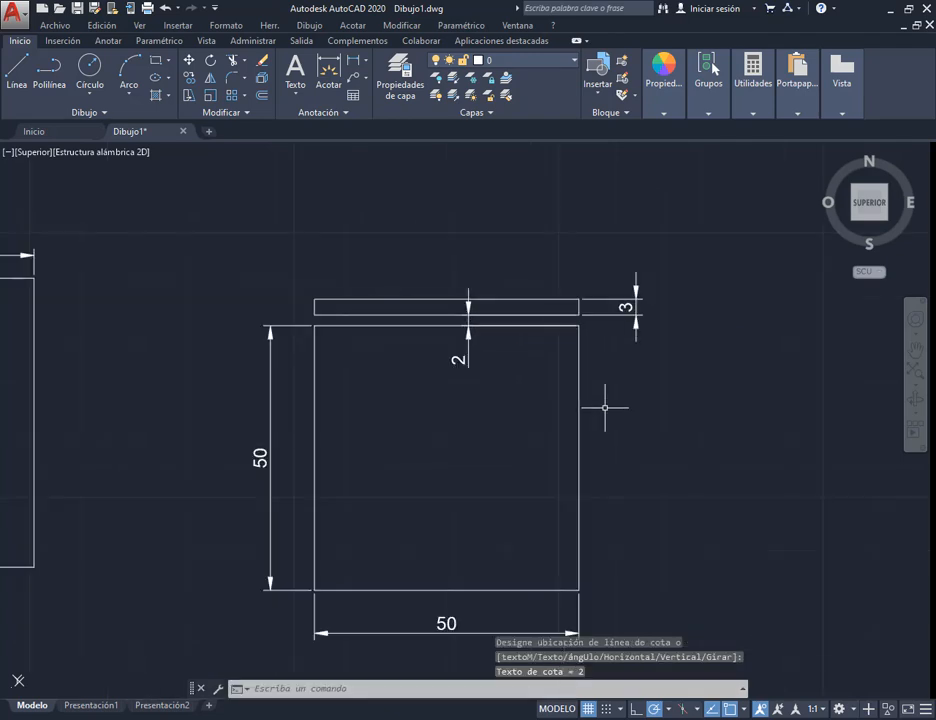
{"action": "scroll", "coordinate": [608, 453], "scroll_direction": "down", "scroll_amount": 2}
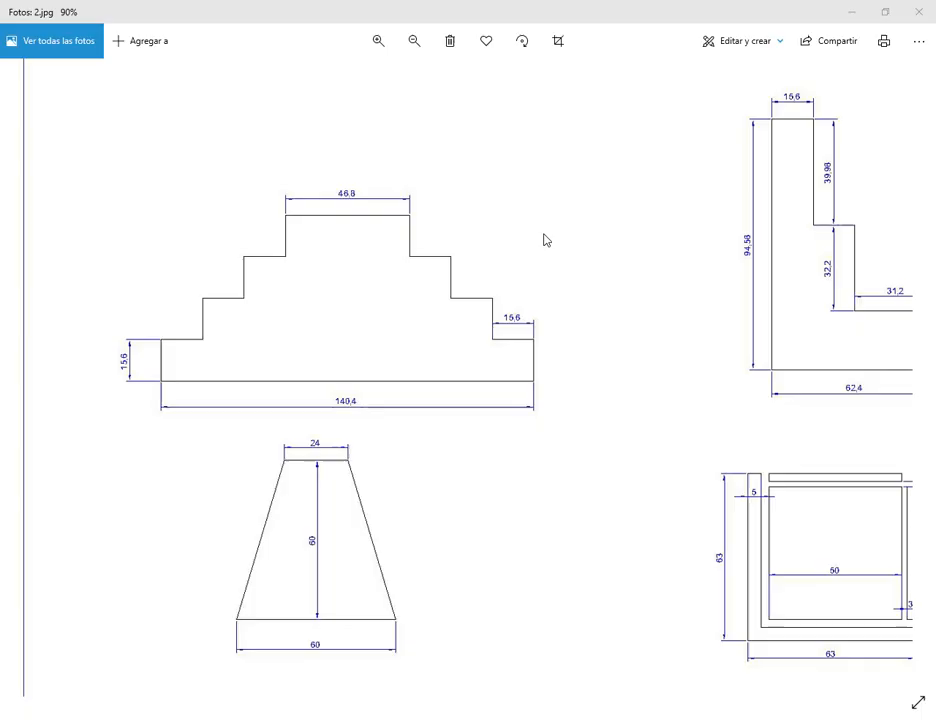
Step: Bring up reference sheet 2.jpg in Photos and examine its four figures and their dimensions
{"action": "key", "text": "alt+Tab"}
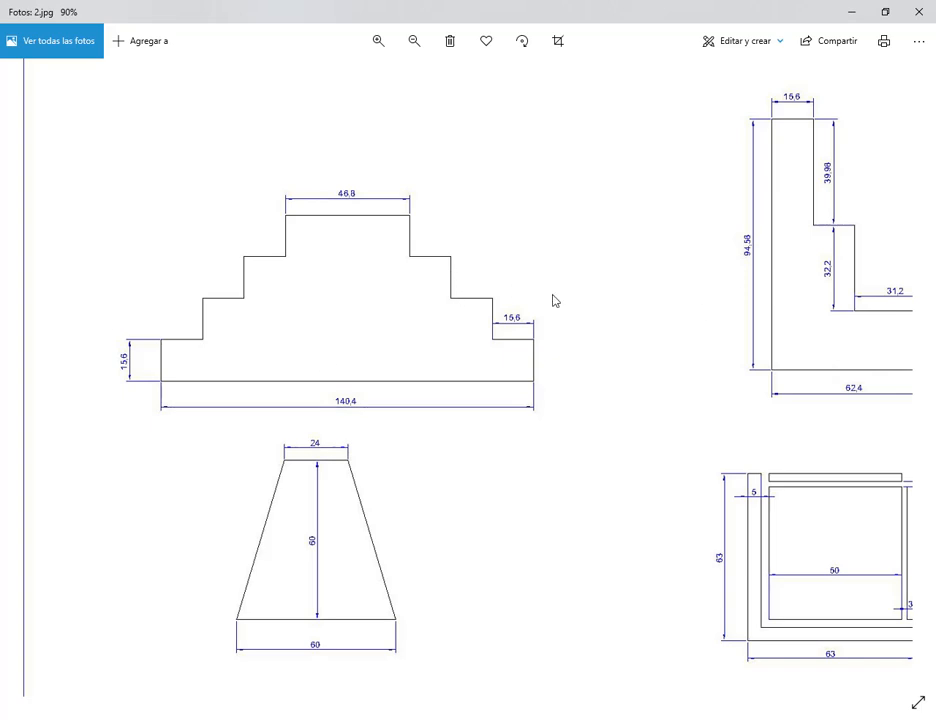
{"action": "left_click_drag", "start_coordinate": [554, 299], "coordinate": [466, 307]}
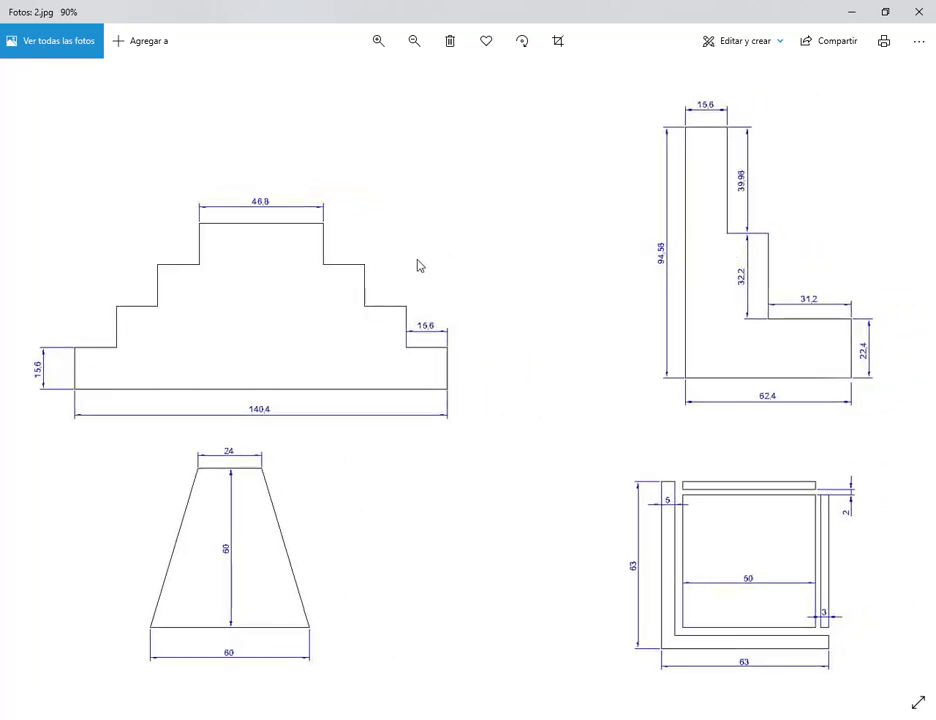
{"action": "left_click_drag", "start_coordinate": [535, 282], "coordinate": [621, 271]}
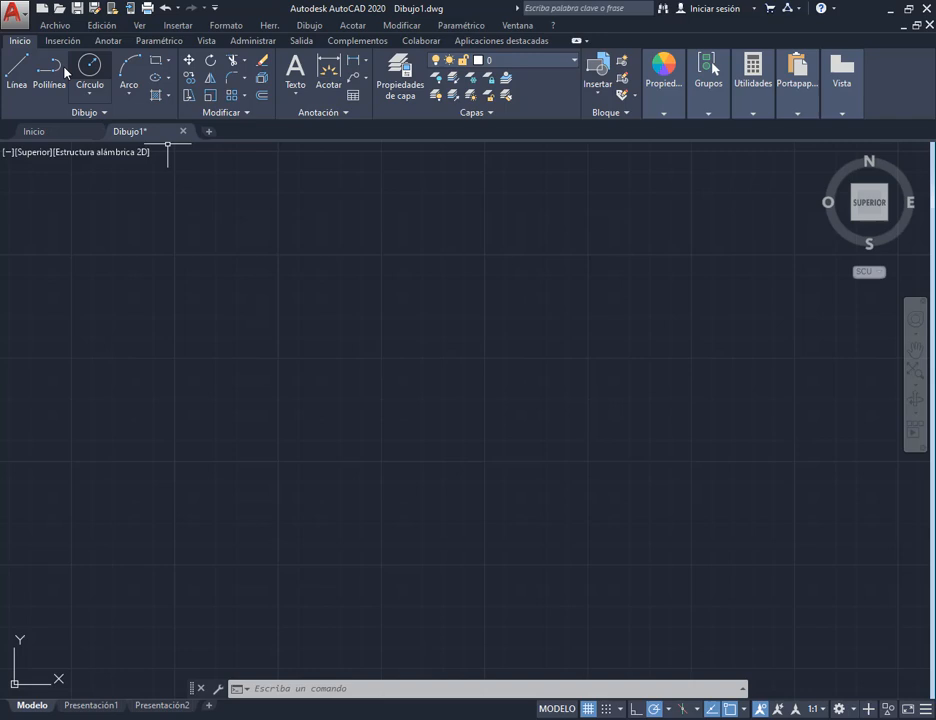
Step: Draw a trial stair step with Line: a 15.6 riser going up, followed by a 15.6 tread to the right
{"action": "left_click", "coordinate": [18, 70]}
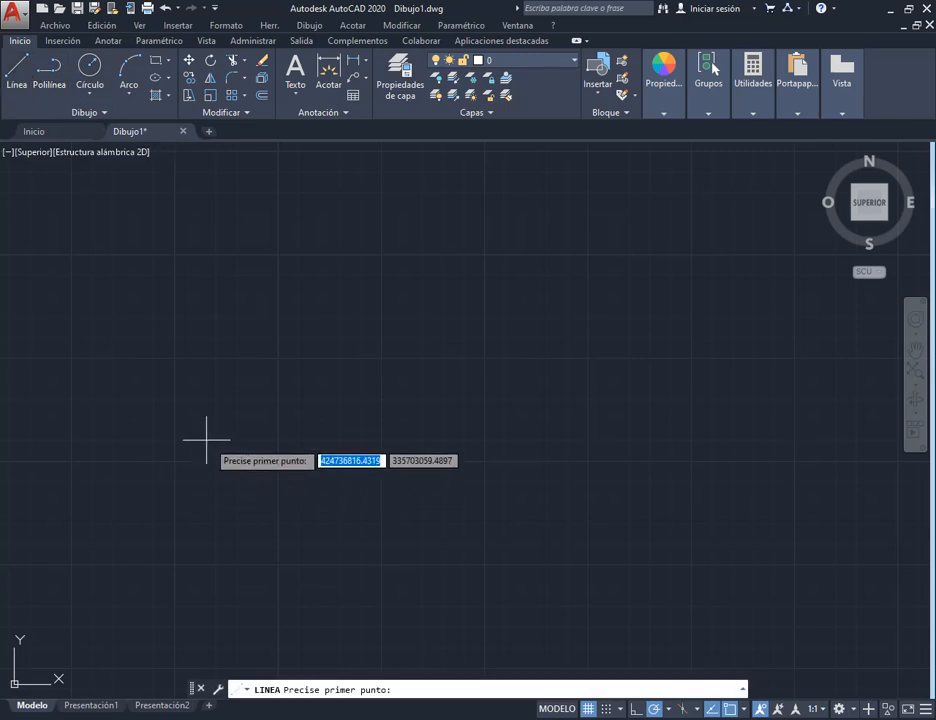
{"action": "left_click", "coordinate": [227, 433]}
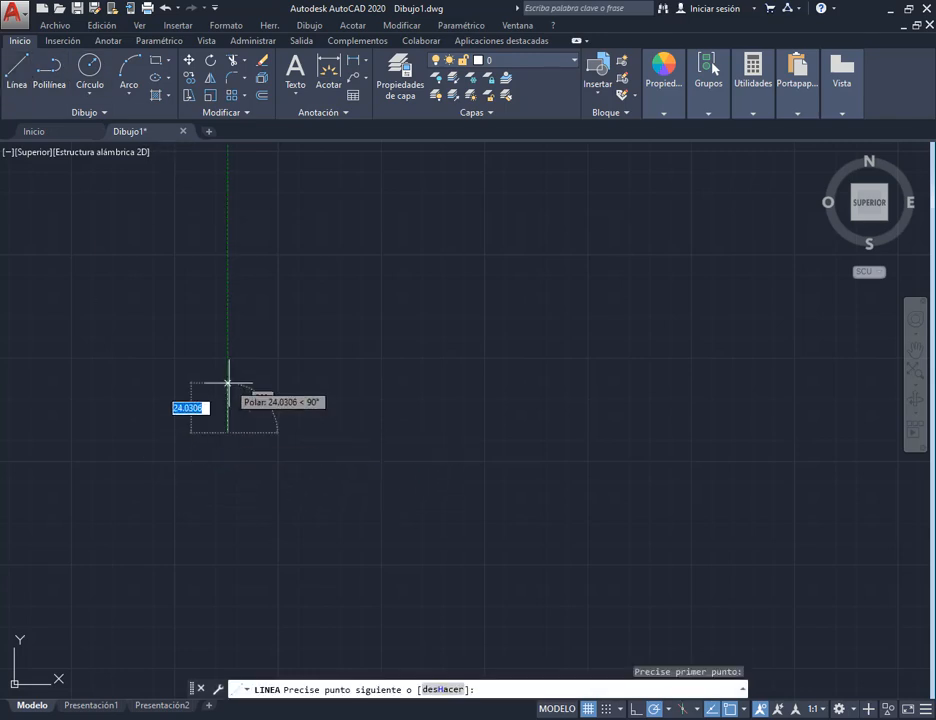
{"action": "type", "text": "15."}
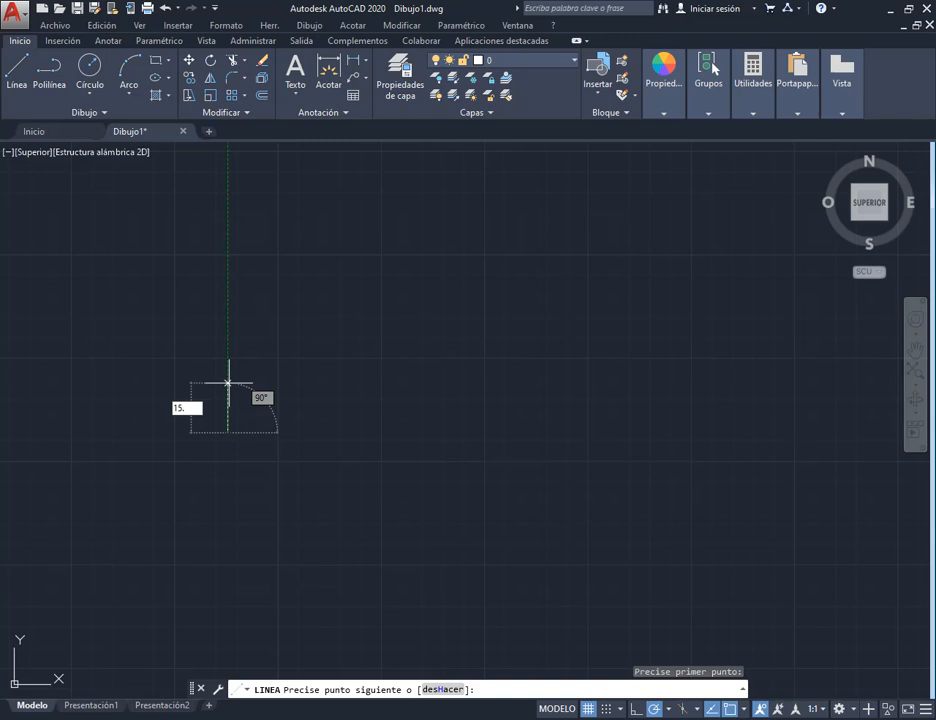
{"action": "type", "text": "6"}
{"action": "key", "text": "Return"}
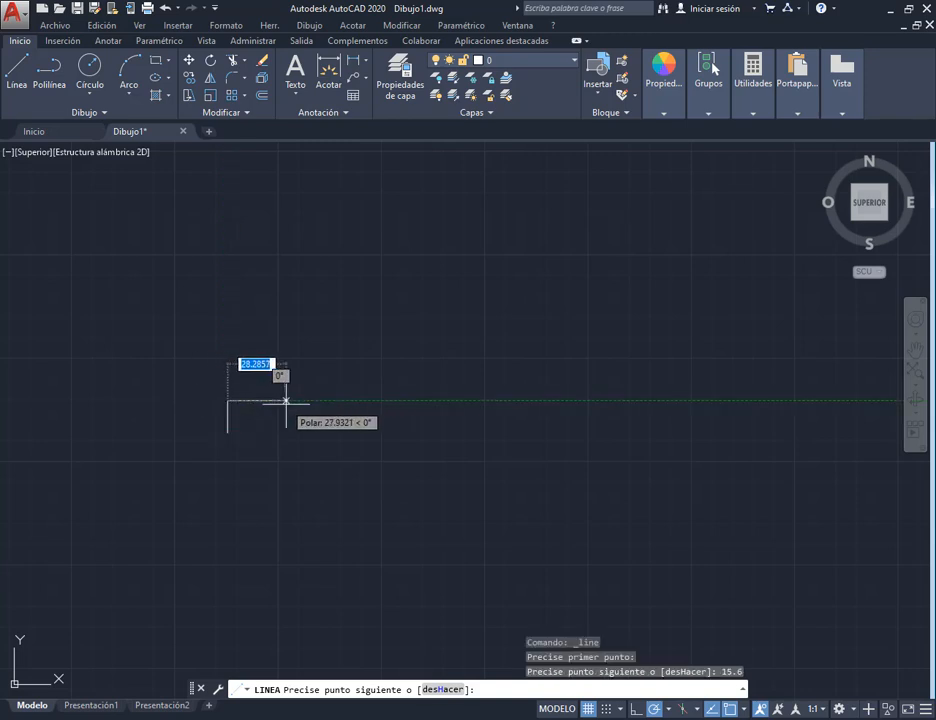
{"action": "type", "text": "15.6"}
{"action": "key", "text": "Return"}
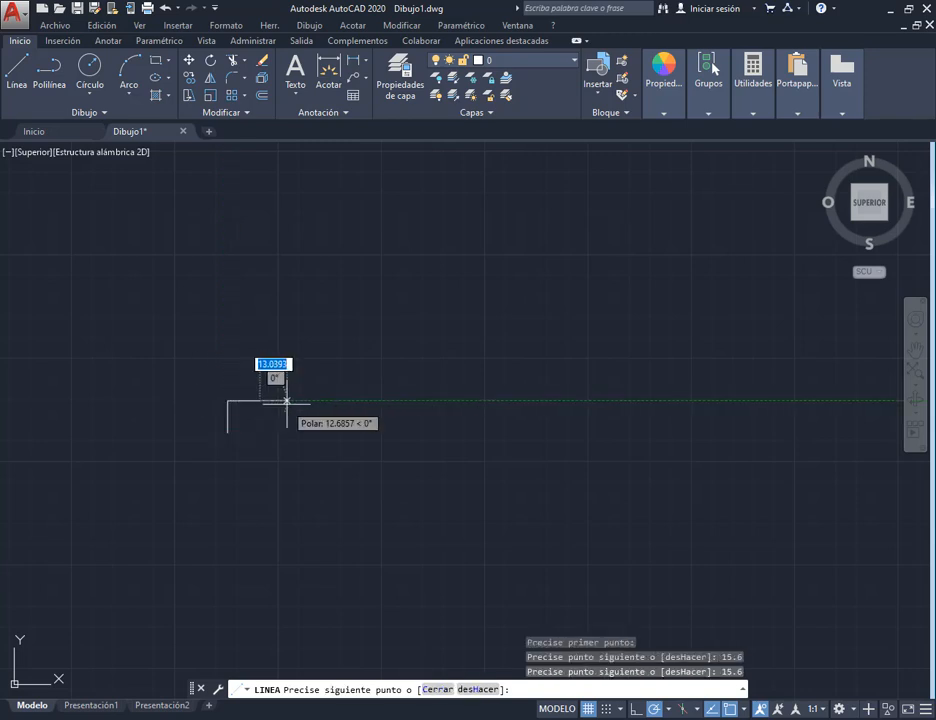
Step: Continue the trial outline with a second 15.6 riser and a second 15.6 tread
{"action": "type", "text": "15."}
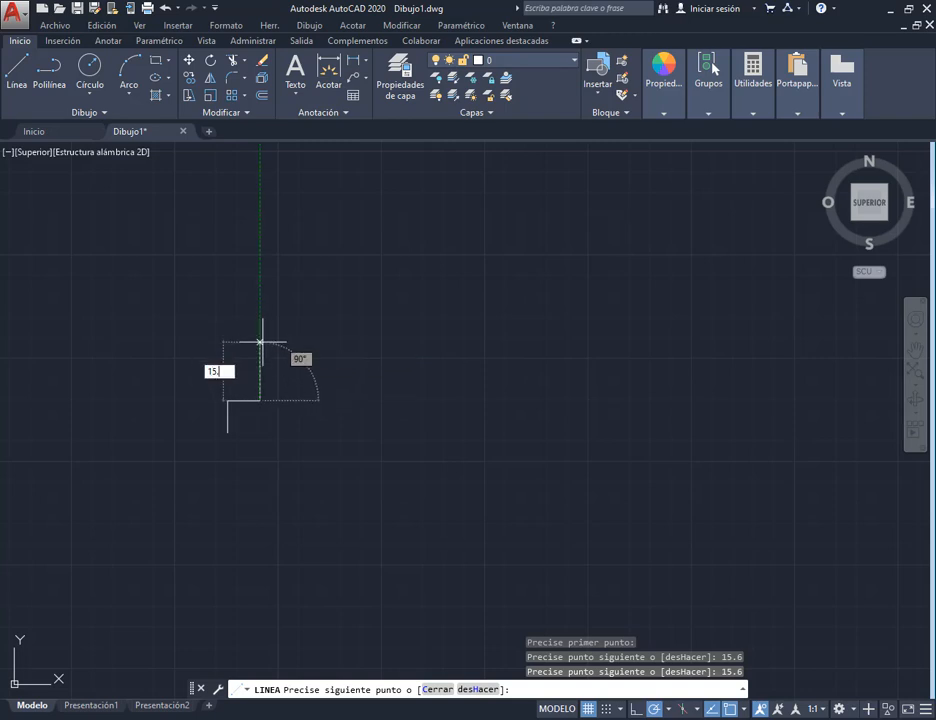
{"action": "type", "text": "6"}
{"action": "key", "text": "Return"}
{"action": "type", "text": "15"}
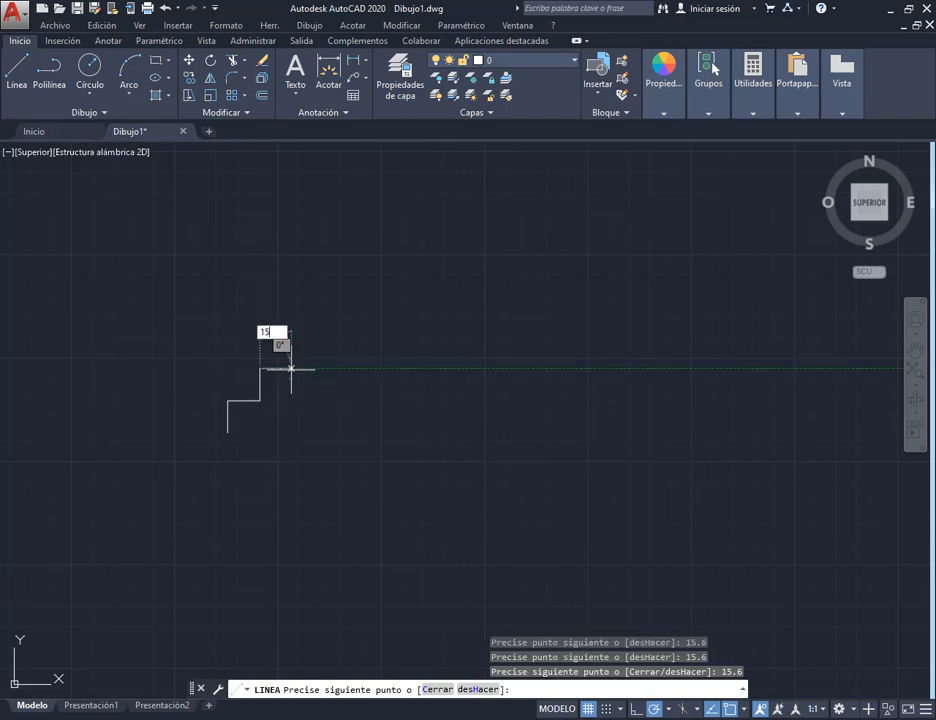
{"action": "type", "text": ".6"}
{"action": "key", "text": "Return"}
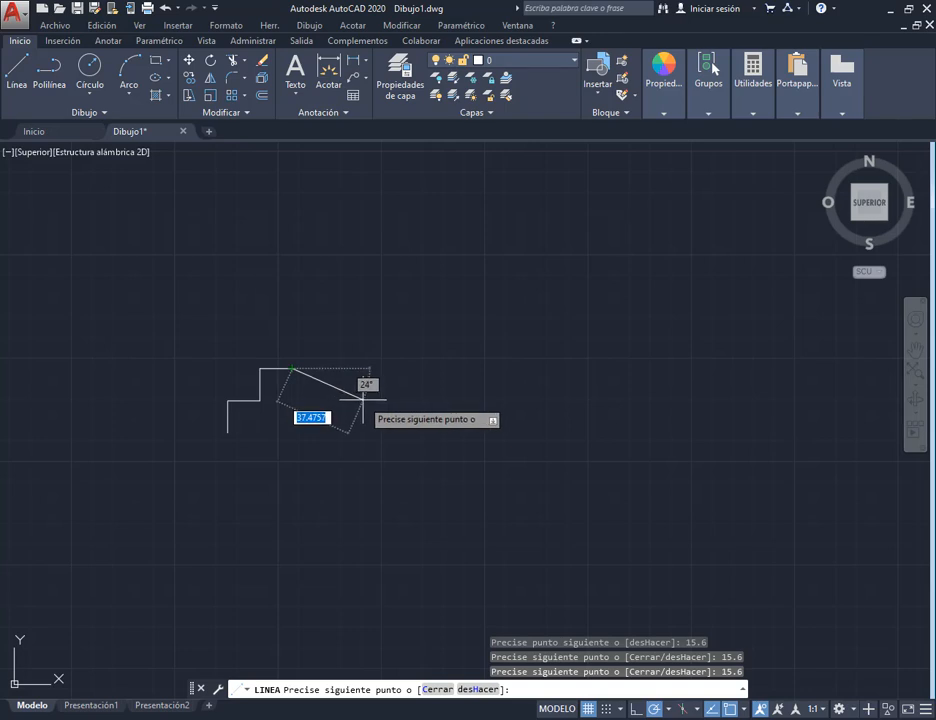
Step: End the line command and erase the four trial stair segments
{"action": "key", "text": "Escape"}
{"action": "left_click", "coordinate": [372, 346]}
{"action": "left_click", "coordinate": [217, 459]}
{"action": "key", "text": "Delete"}
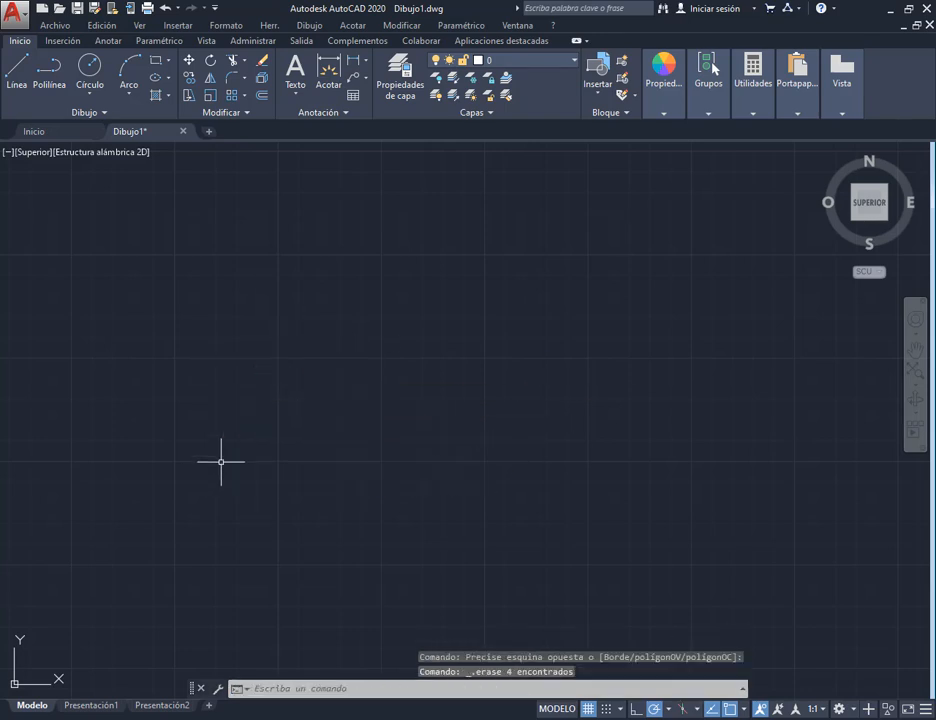
Step: Shrink the drawing window and place it beside reference sheet 2.jpg, keeping the stepped figure's dimensions in view
{"action": "left_click", "coordinate": [17, 70]}
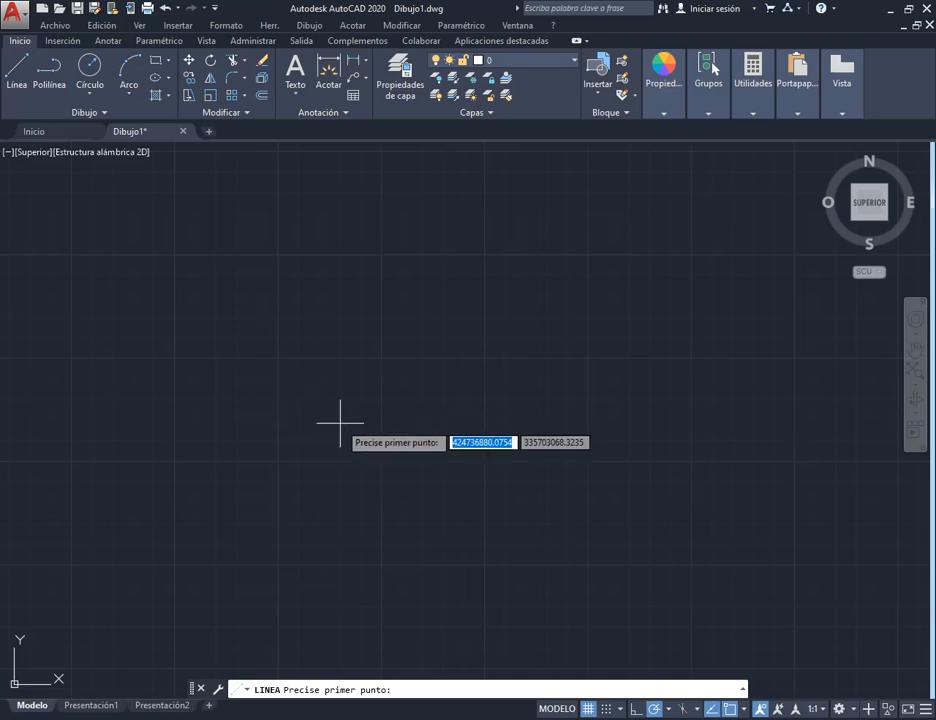
{"action": "left_click", "coordinate": [909, 8]}
{"action": "key", "text": "Escape"}
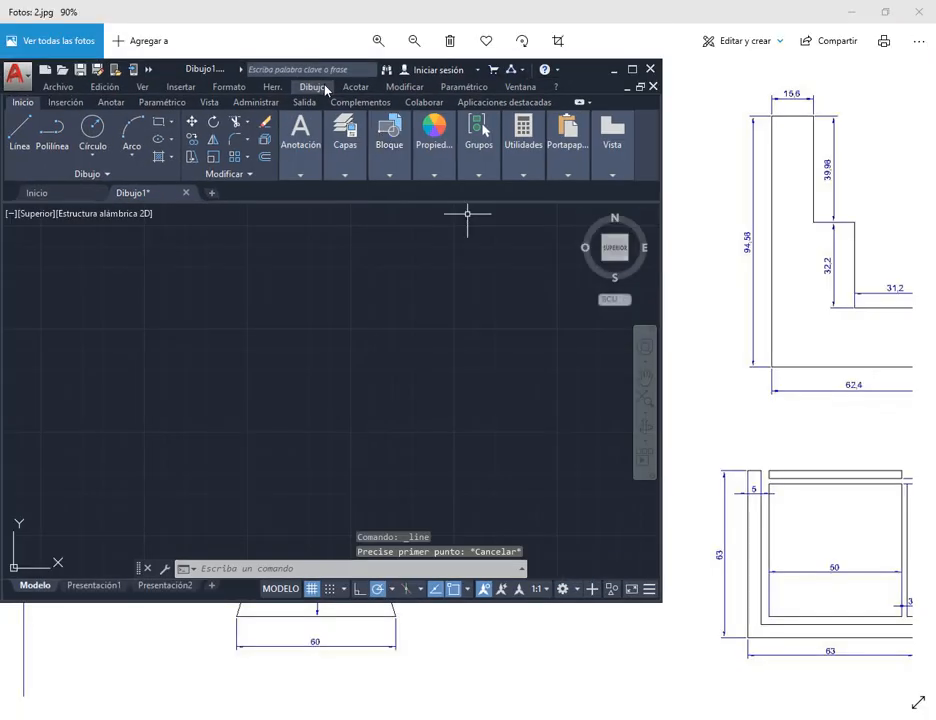
{"action": "mouse_move", "coordinate": [194, 67]}
{"action": "left_mouse_down"}
{"action": "mouse_move", "coordinate": [582, 146]}
{"action": "mouse_move", "coordinate": [759, 85]}
{"action": "mouse_move", "coordinate": [733, 63]}
{"action": "mouse_move", "coordinate": [574, 59]}
{"action": "mouse_move", "coordinate": [627, 53]}
{"action": "left_mouse_up"}
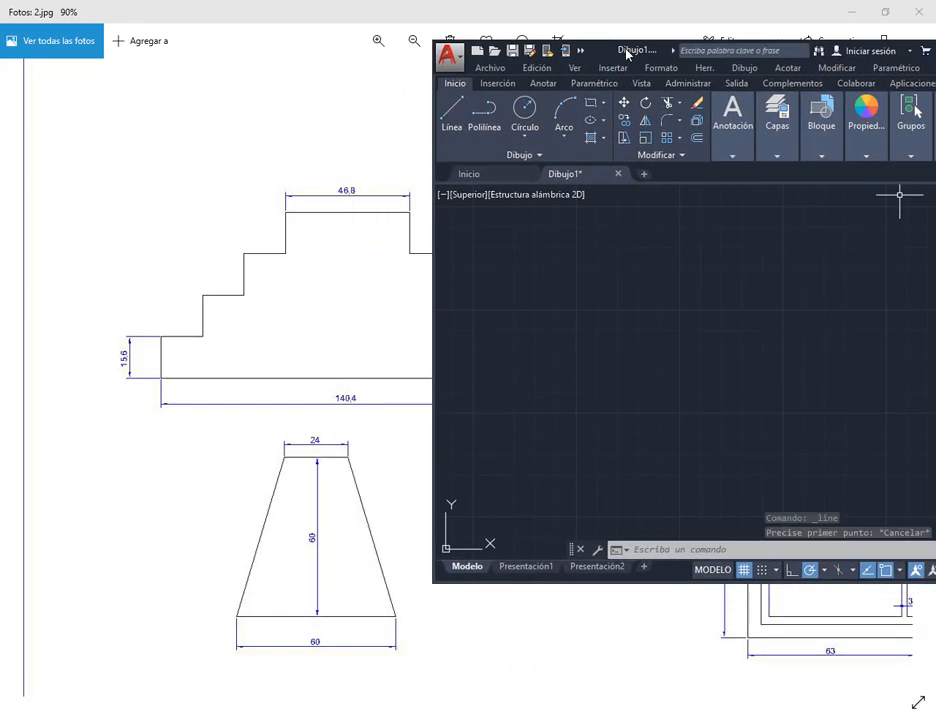
Step: Draw the stepped figure's first riser and tread as lines with relative coordinates 0,15.6 and 15.6,0, starting near the lower left
{"action": "left_click", "coordinate": [458, 113]}
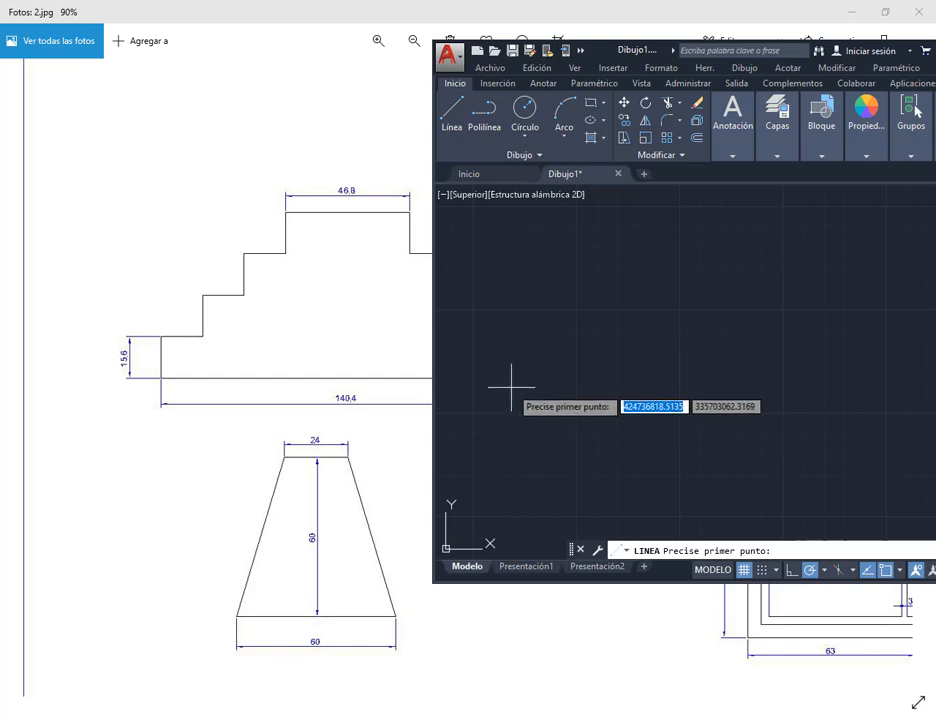
{"action": "left_click", "coordinate": [507, 500]}
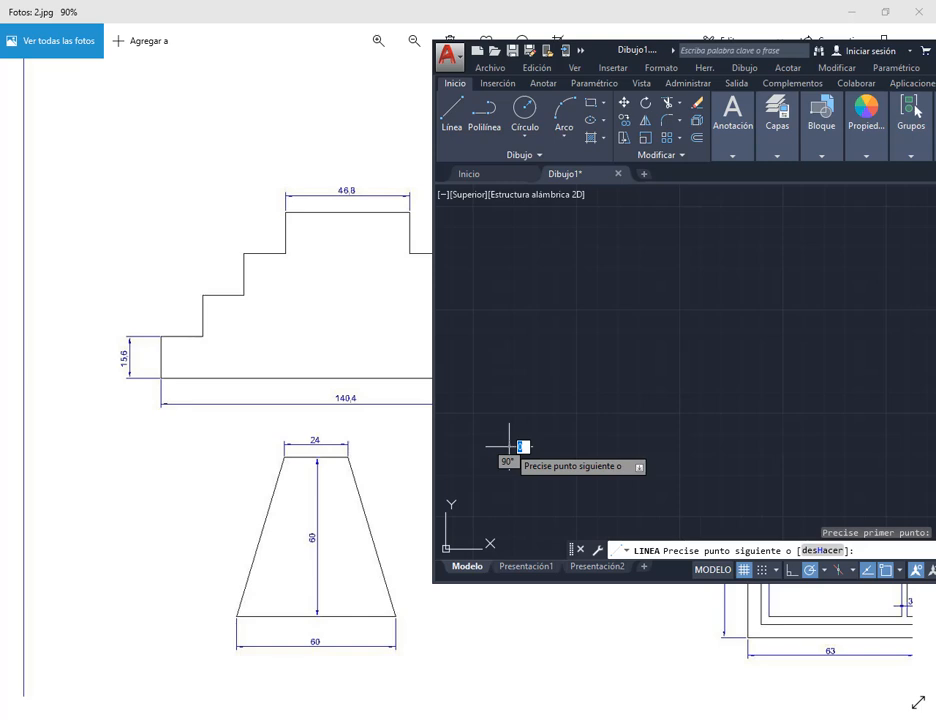
{"action": "type", "text": "6,"}
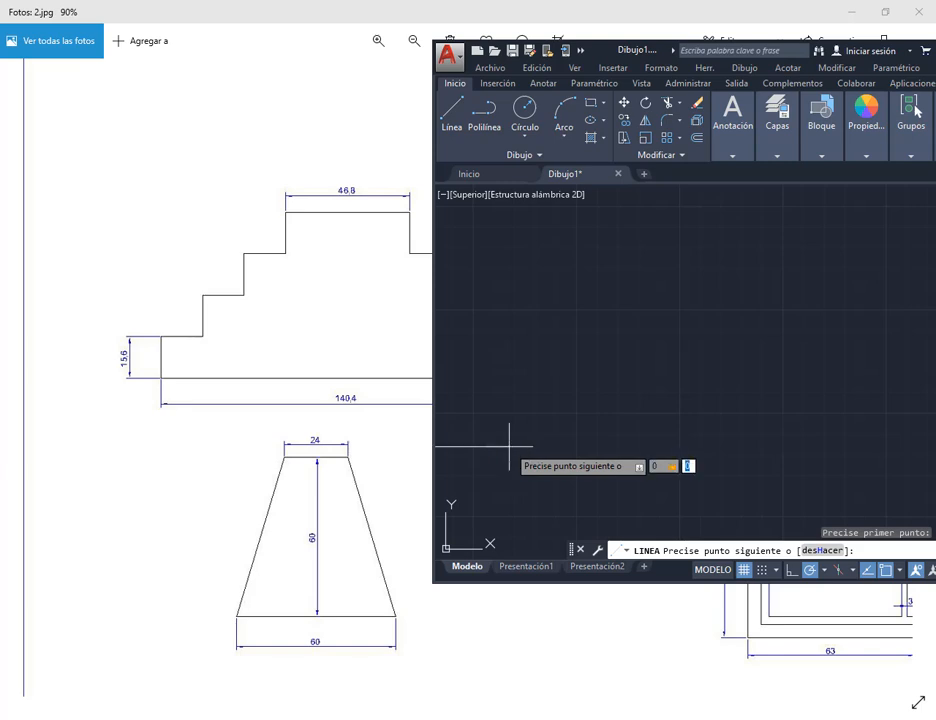
{"action": "type", "text": "15.6"}
{"action": "key", "text": "Return"}
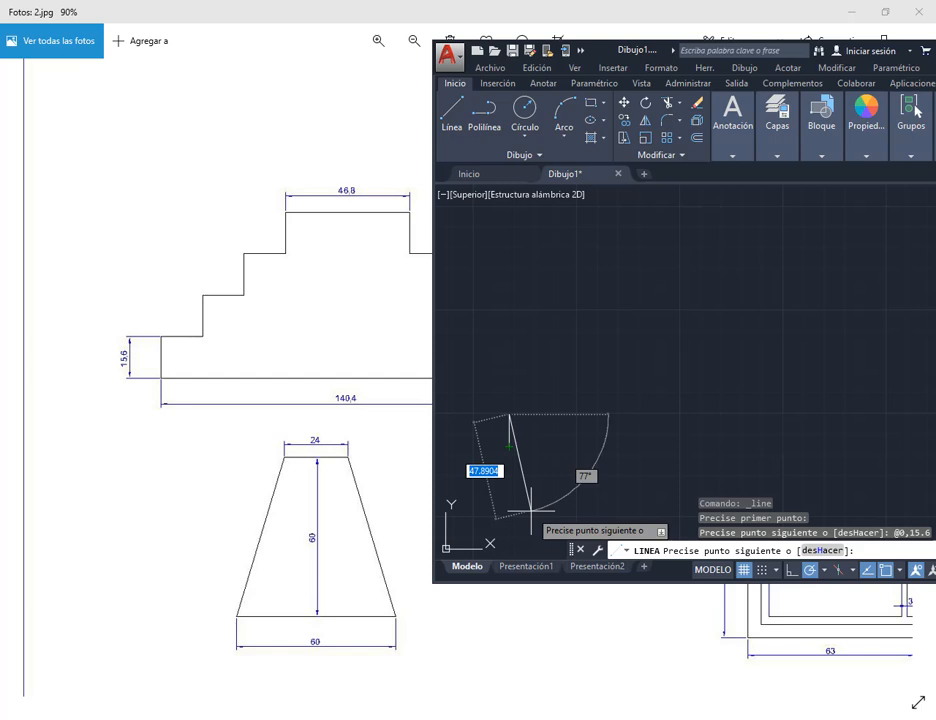
{"action": "type", "text": "15.6"}
{"action": "key", "text": "Tab"}
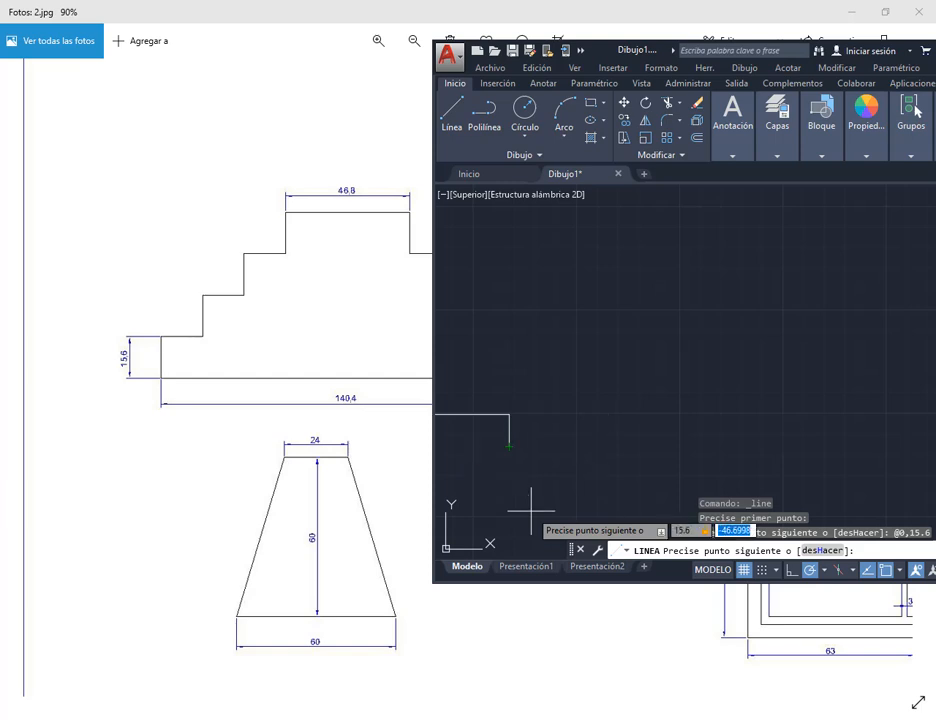
{"action": "type", "text": "0"}
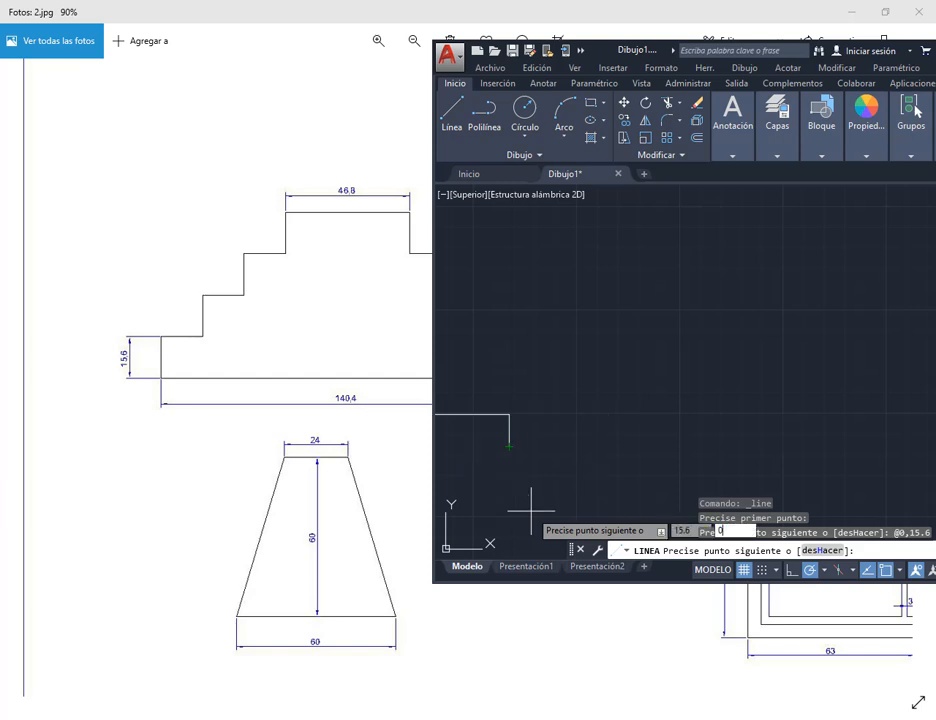
{"action": "key", "text": "Return"}
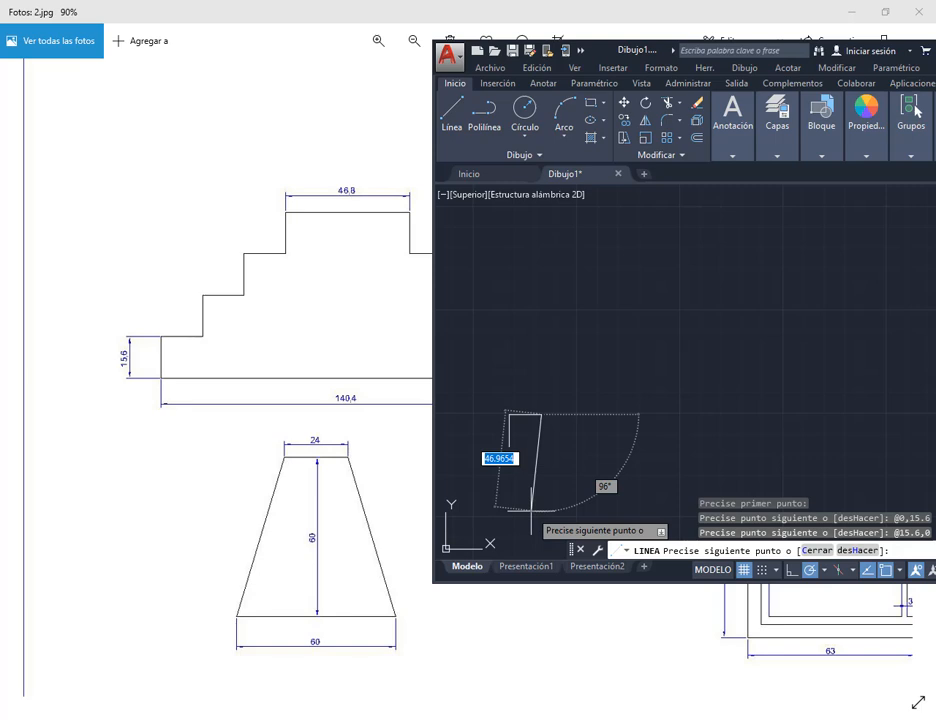
Step: Try the second riser with relative coordinates 0,15.6 and undo that segment within the Line command
{"action": "type", "text": "0,"}
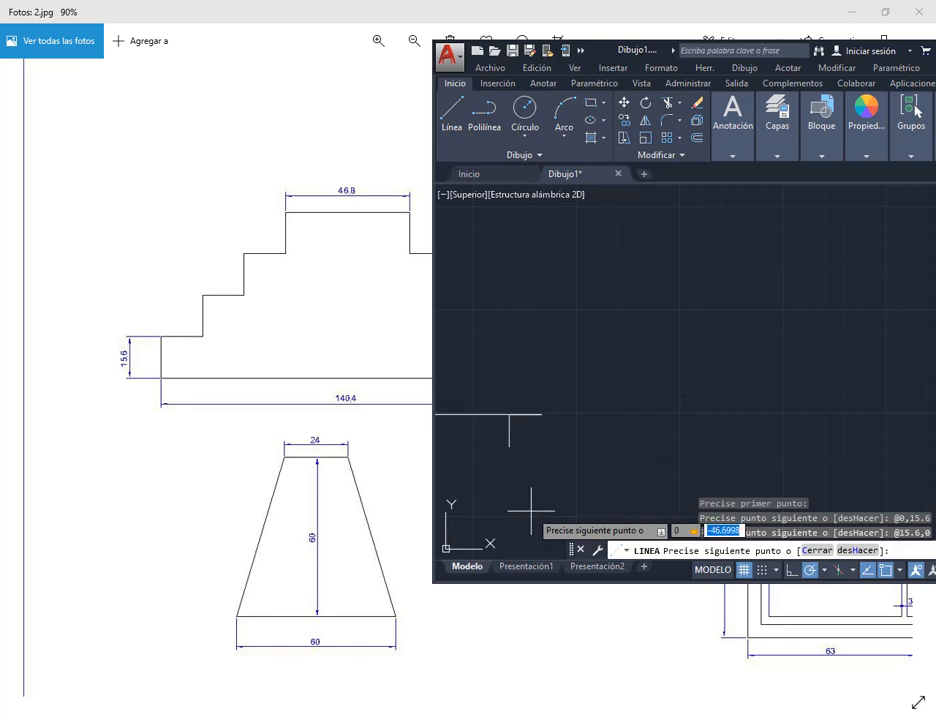
{"action": "type", "text": "15.6"}
{"action": "key", "text": "Return"}
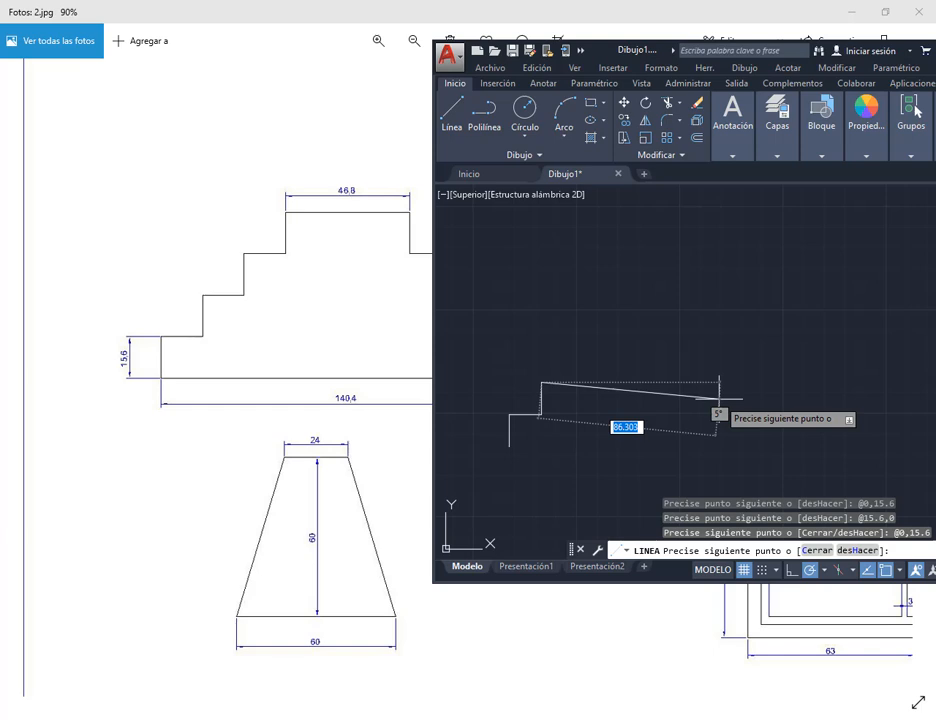
{"action": "type", "text": "h"}
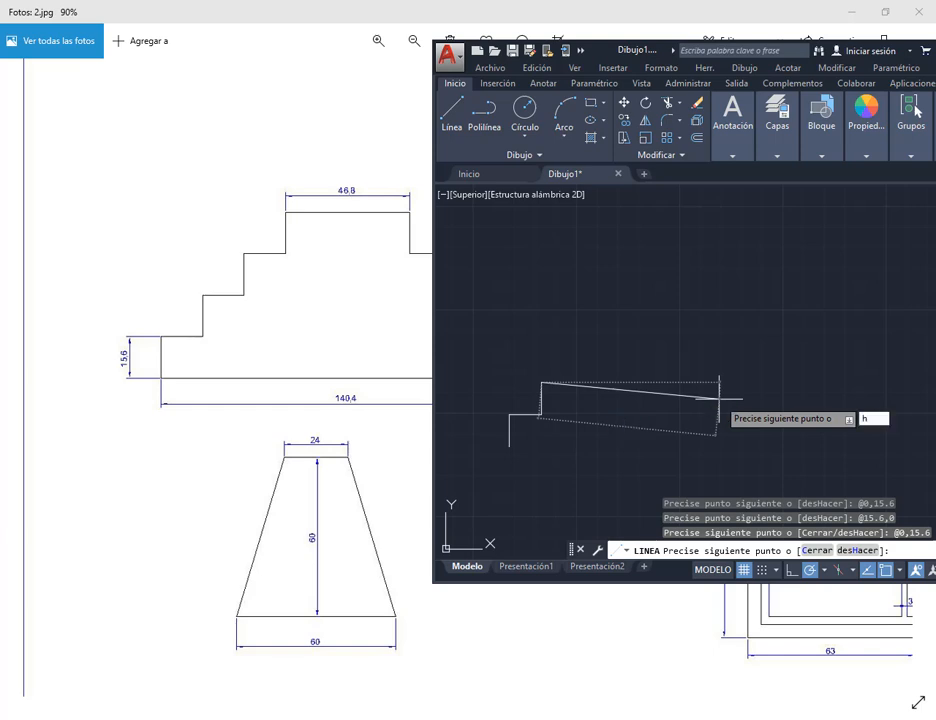
{"action": "key", "text": "Return"}
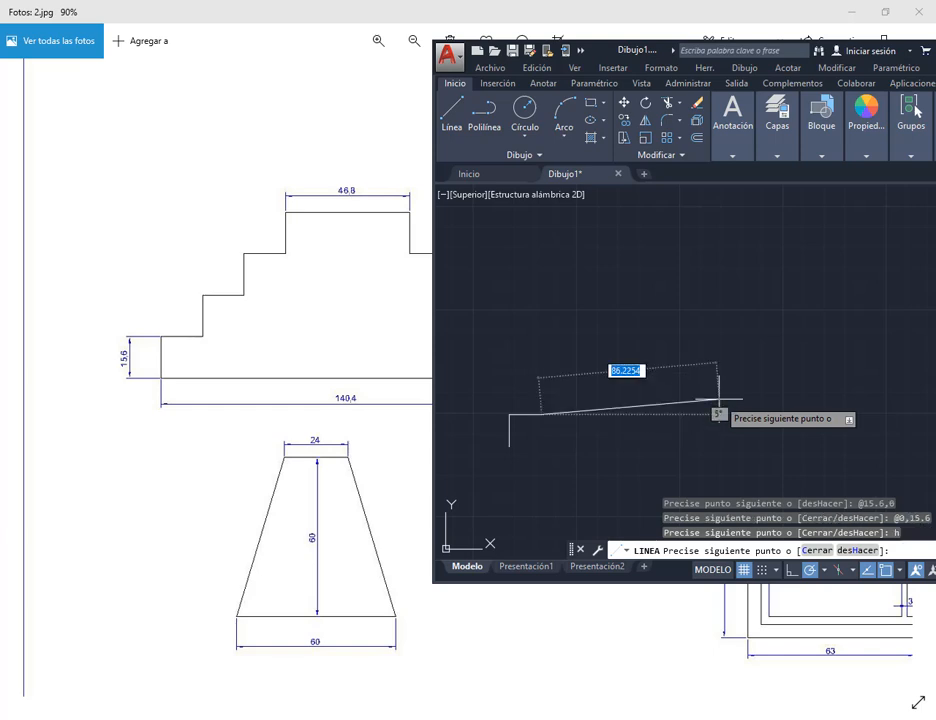
Step: Add the second riser and tread of the stair outline using relative coordinates 0,15.6 and 15.6,0
{"action": "type", "text": "0,"}
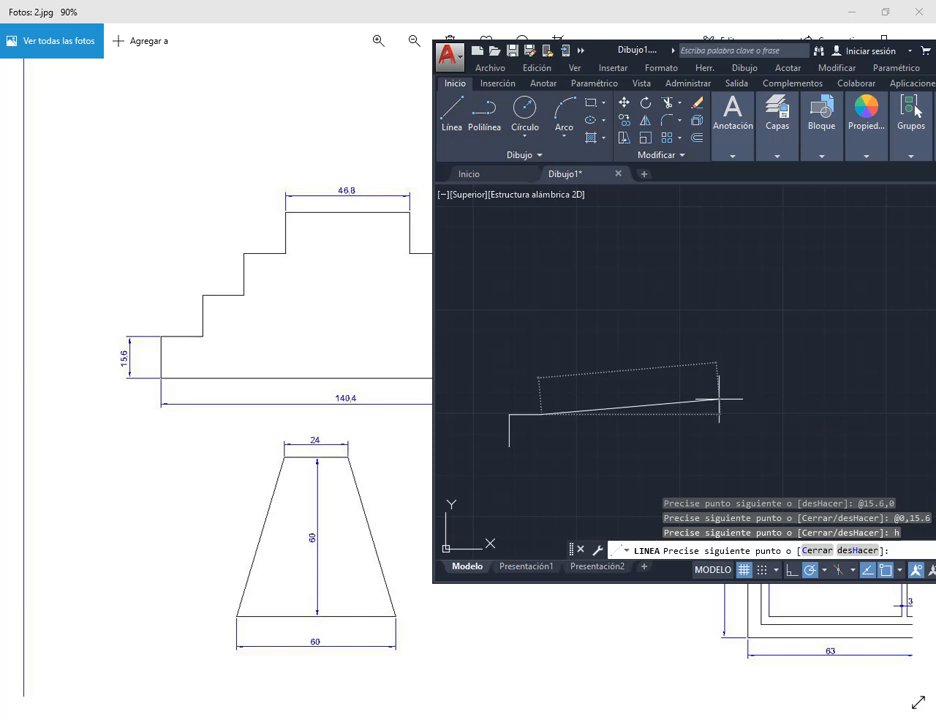
{"action": "type", "text": "15.6"}
{"action": "key", "text": "Return"}
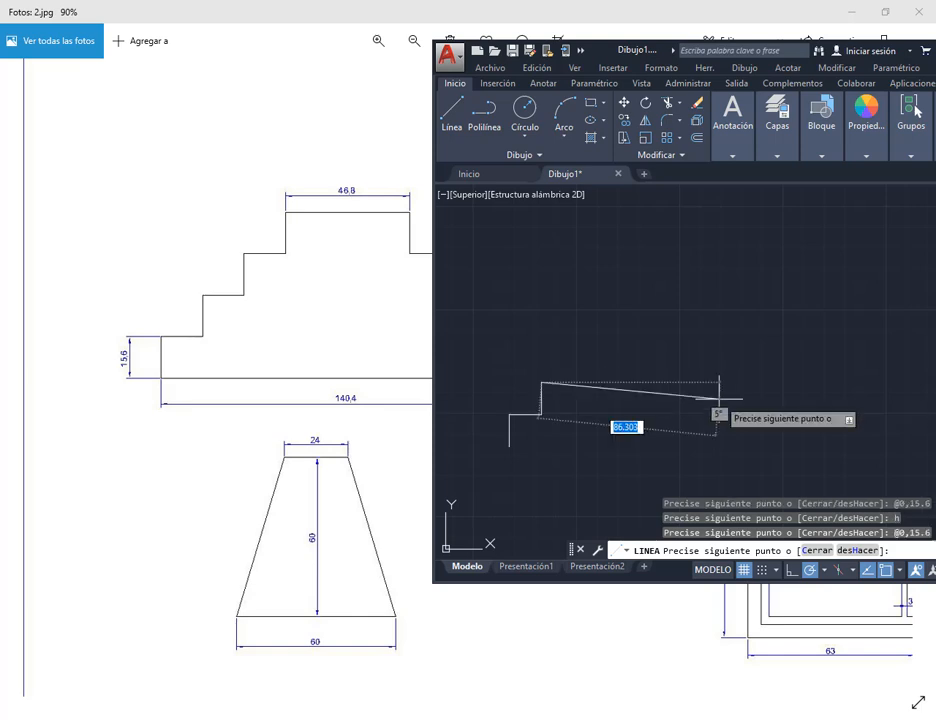
{"action": "type", "text": "16"}
{"action": "key", "text": "BackSpace"}
{"action": "type", "text": "5.6"}
{"action": "key", "text": "Return"}
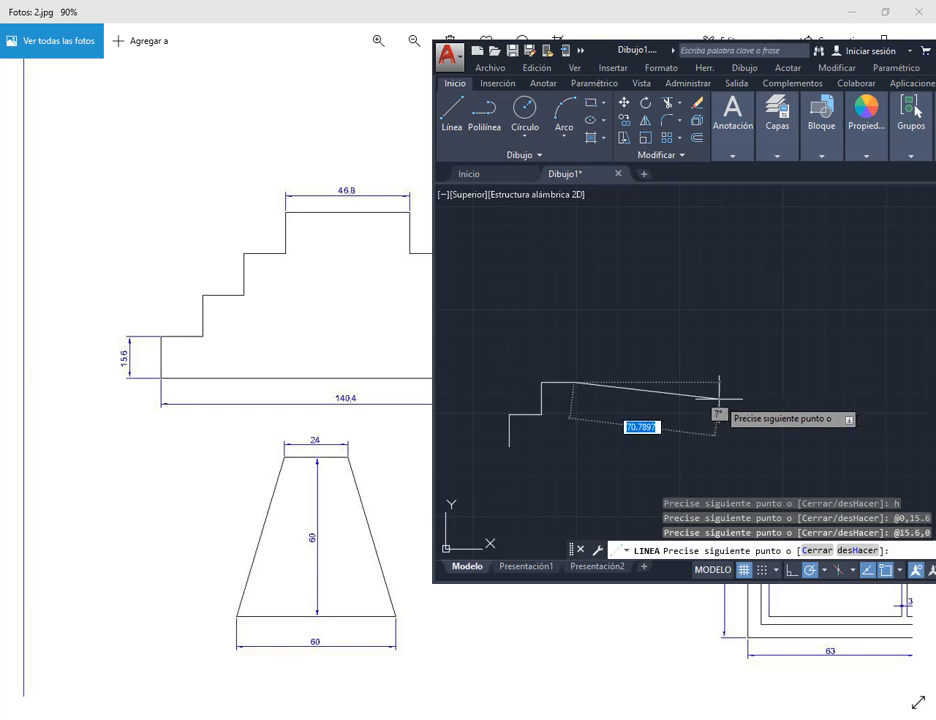
Step: Continue the stair outline with the third riser at 0,15.6 and the third tread at 15.6,0
{"action": "type", "text": "0,15."}
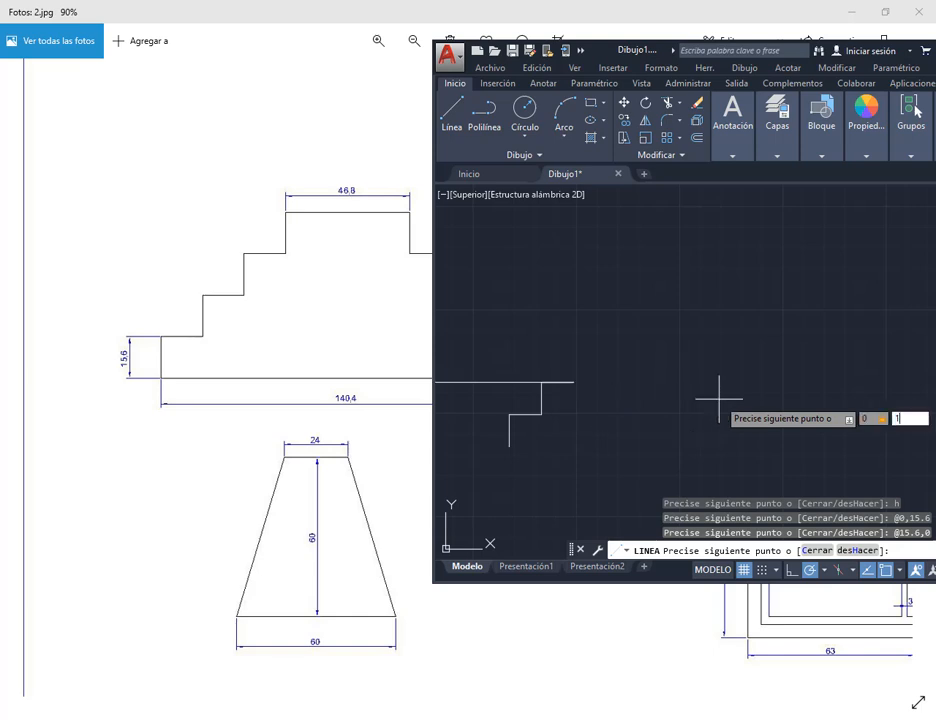
{"action": "type", "text": "6"}
{"action": "key", "text": "Return"}
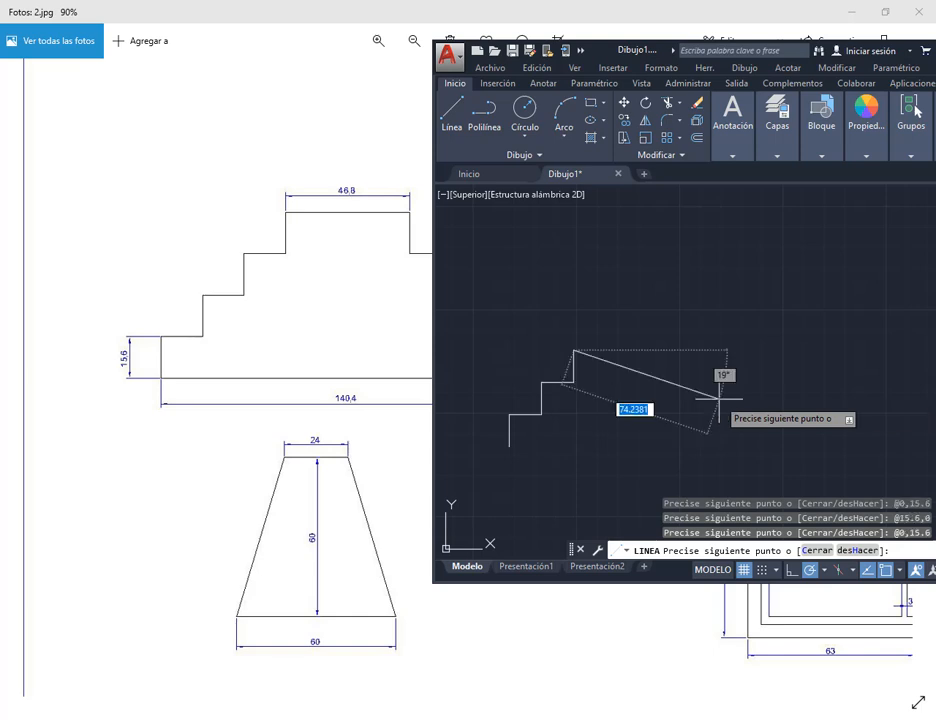
{"action": "type", "text": "15.6,0"}
{"action": "key", "text": "Return"}
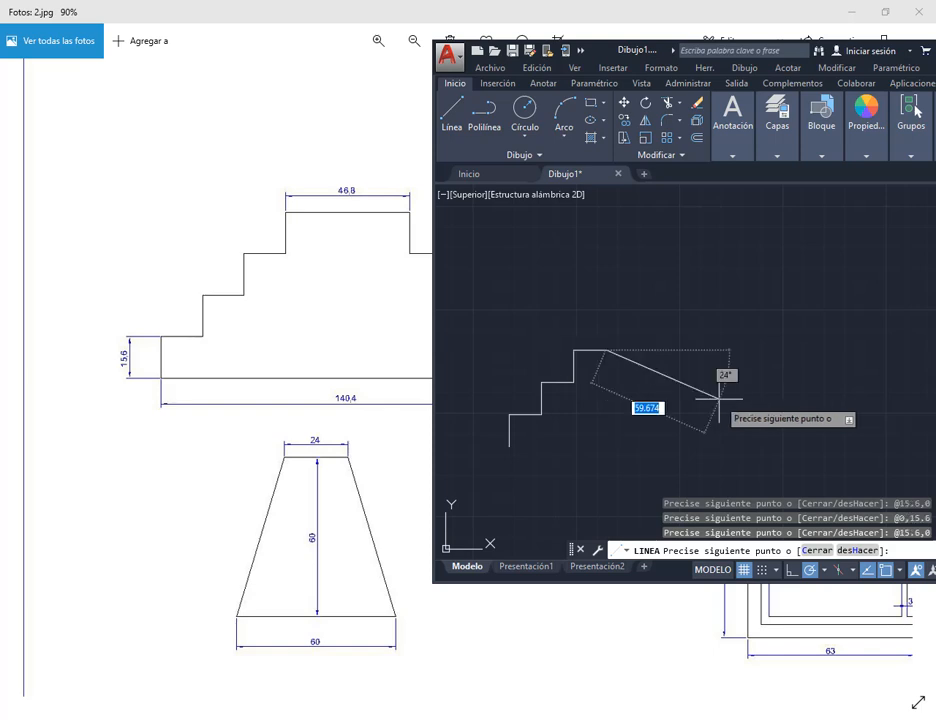
Step: Draw the fourth riser at 0,15.6 and the stepped figure's top edge at 46.8,0
{"action": "type", "text": "0,1"}
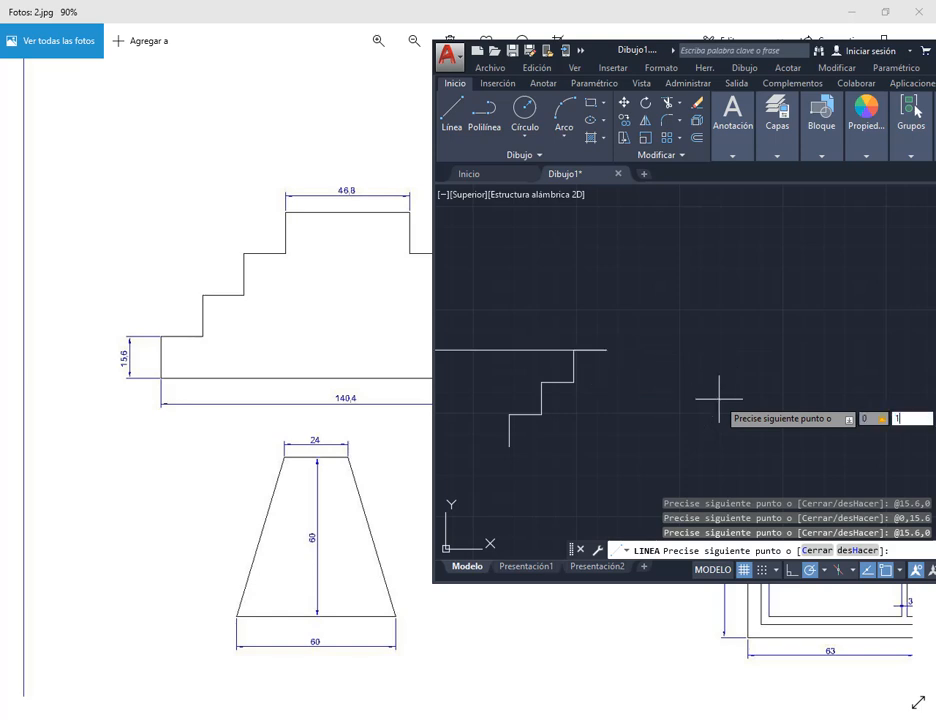
{"action": "type", "text": "5.6"}
{"action": "key", "text": "Return"}
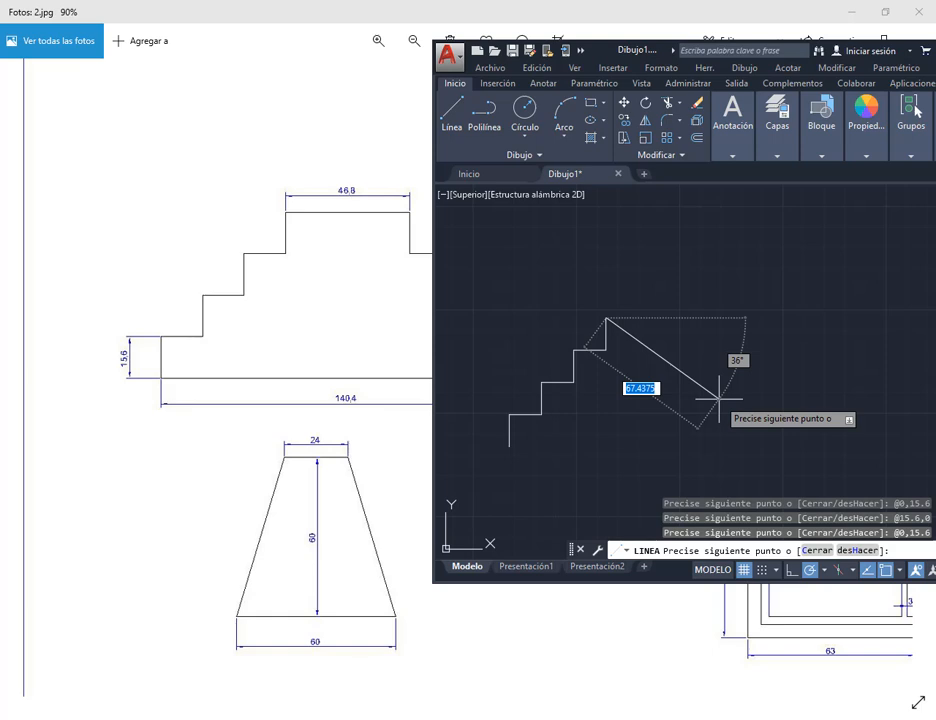
{"action": "type", "text": "46.8,0"}
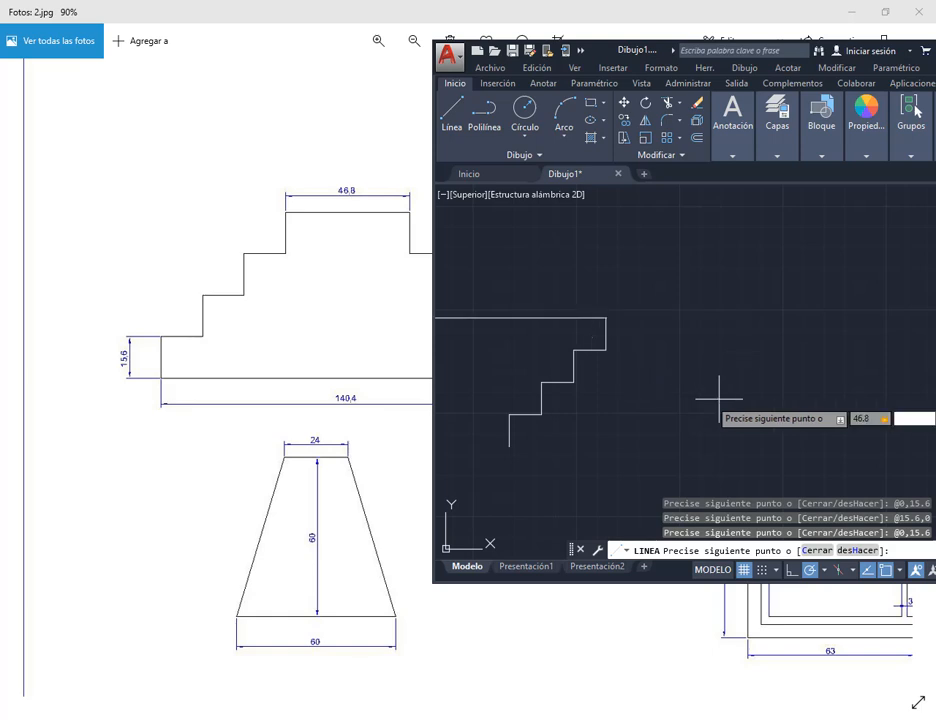
{"action": "key", "text": "Return"}
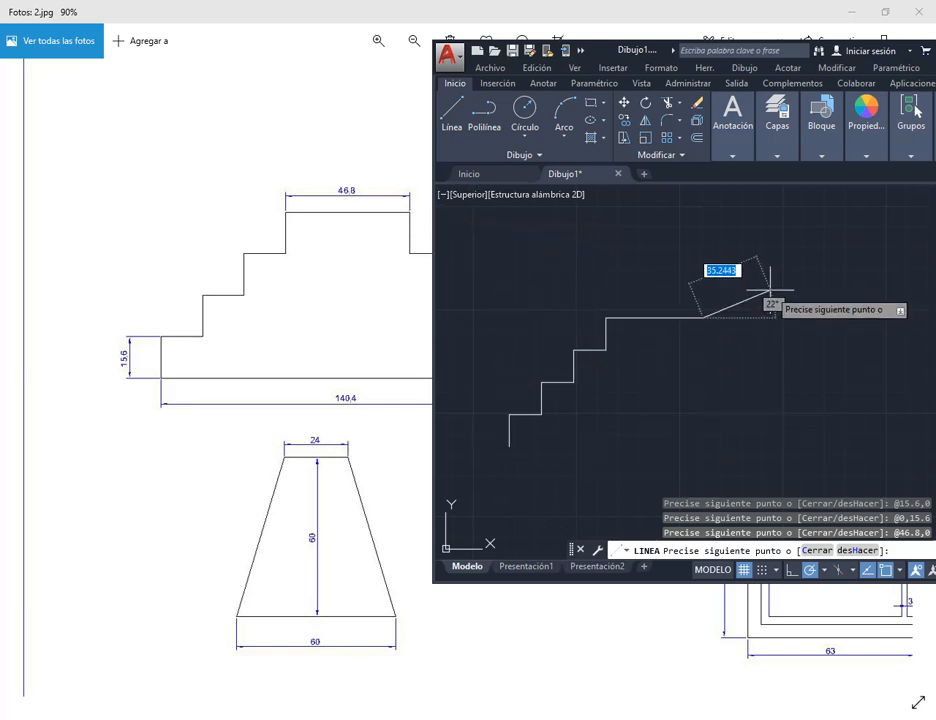
Step: Draw the first descending riser at relative 0,-15.6 and its tread at 15.6,0 from the top edge's end
{"action": "type", "text": "0"}
{"action": "key", "text": "Tab"}
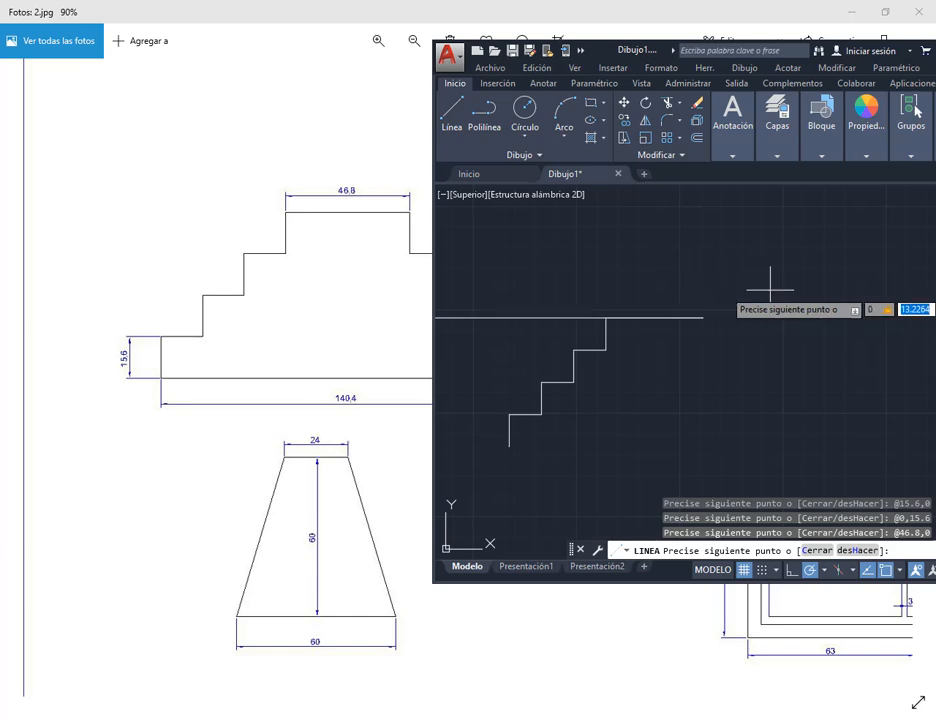
{"action": "type", "text": "-15.6"}
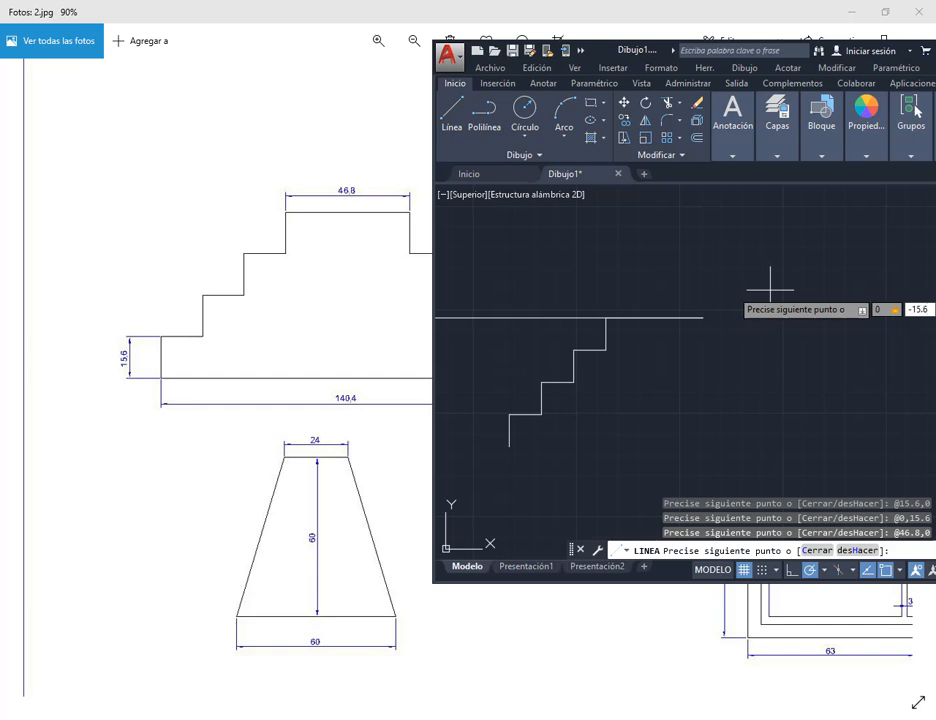
{"action": "key", "text": "Return"}
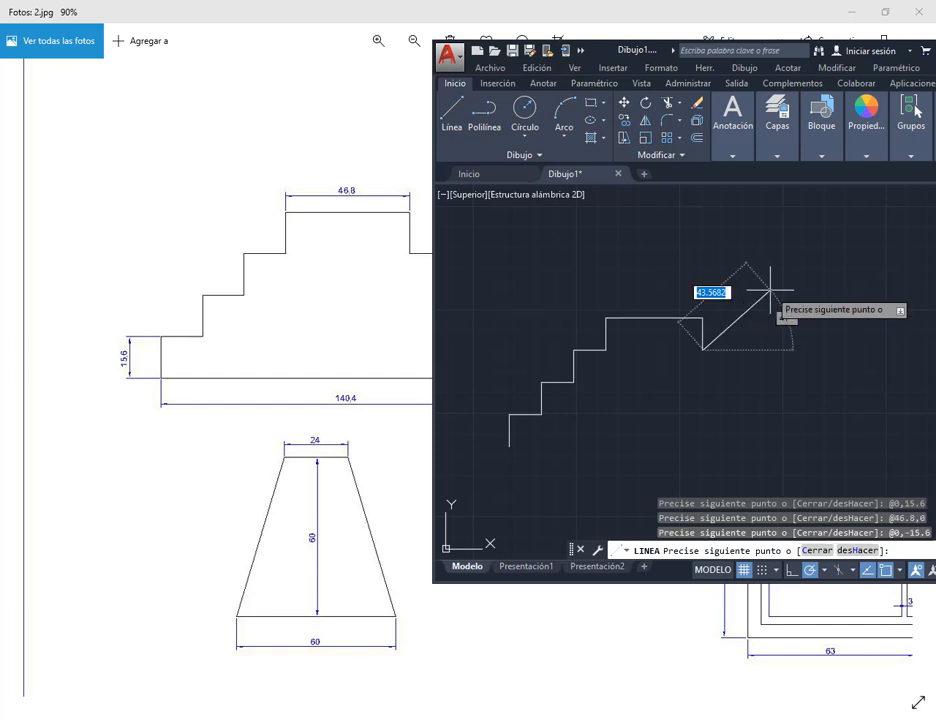
{"action": "type", "text": "15.6"}
{"action": "key", "text": "Return"}
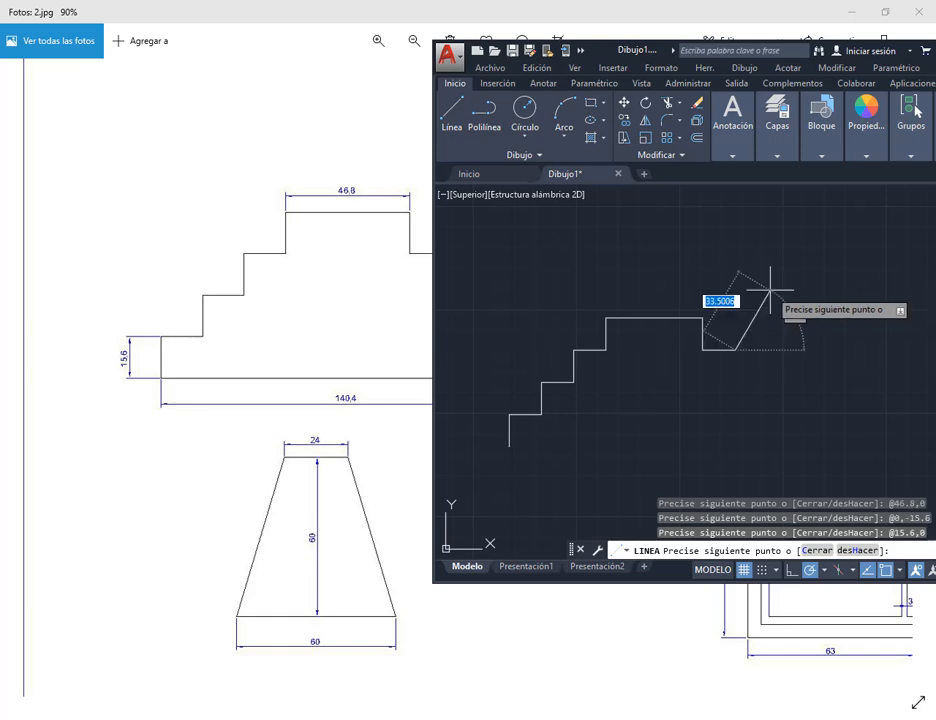
Step: Continue the descending side with the second riser at 0,-15.6 and the second tread at 15.6,0
{"action": "type", "text": "0"}
{"action": "type", "text": "-15.6"}
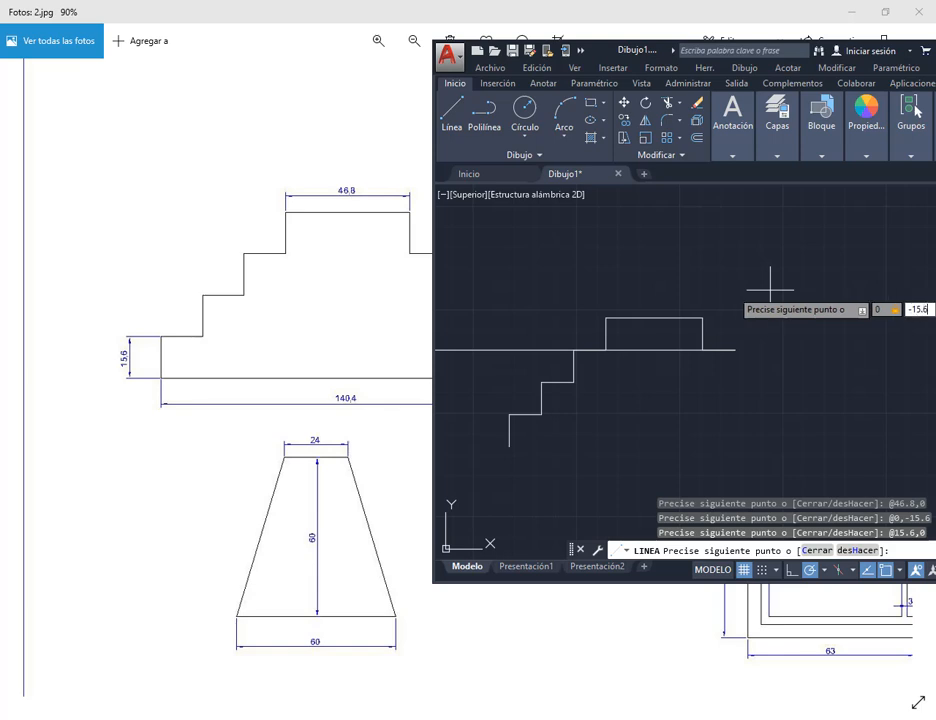
{"action": "key", "text": "Return"}
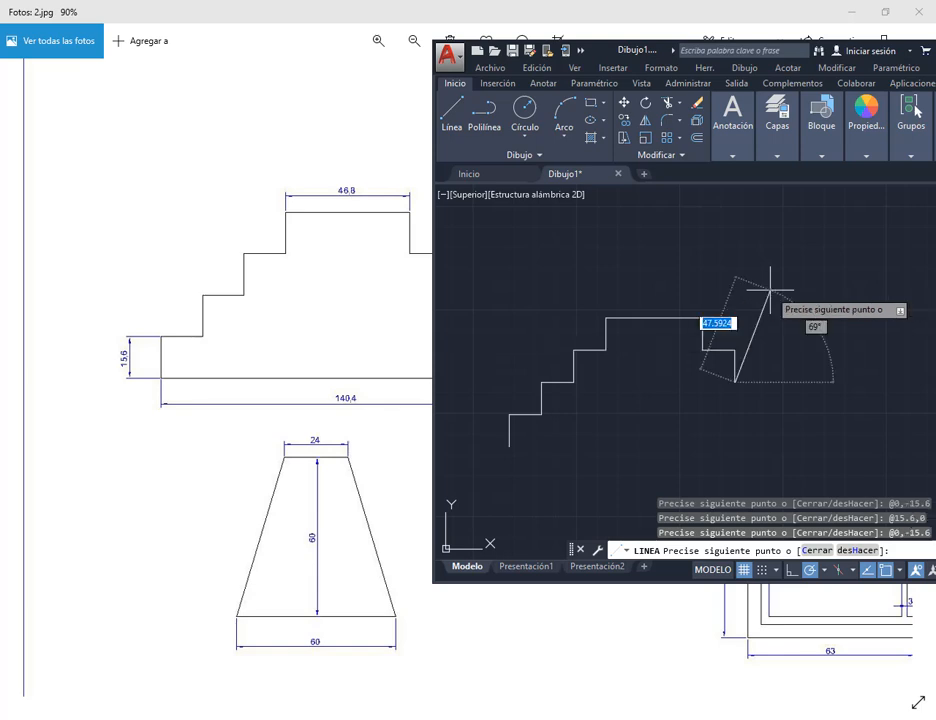
{"action": "type", "text": "15.6,0"}
{"action": "key", "text": "Return"}
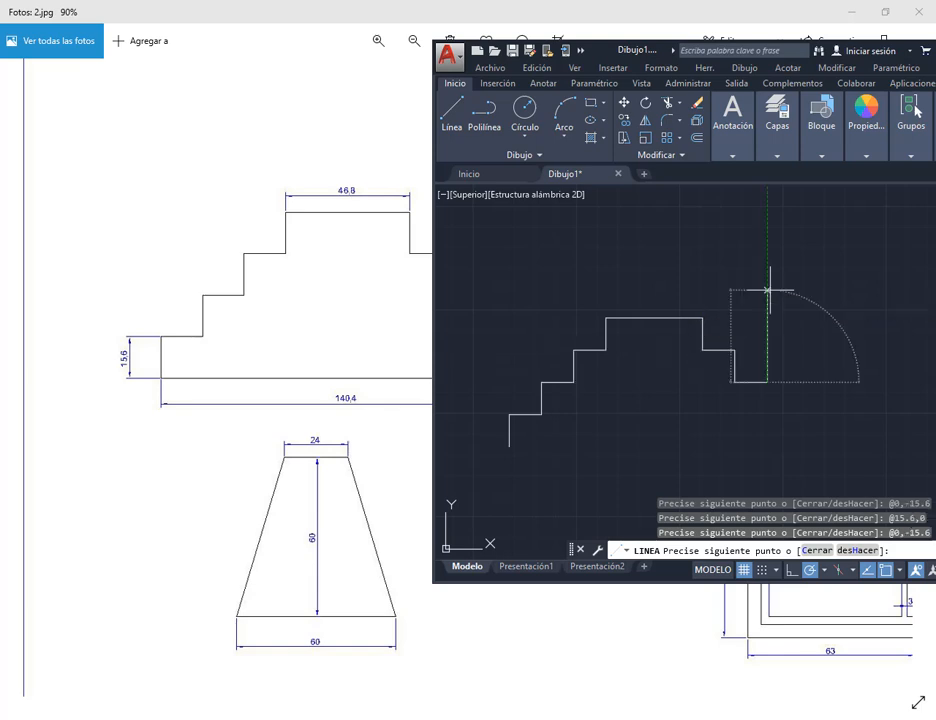
Step: Add the third descending riser at 0,-15.6 and the third tread at 15.6,0
{"action": "type", "text": "-15"}
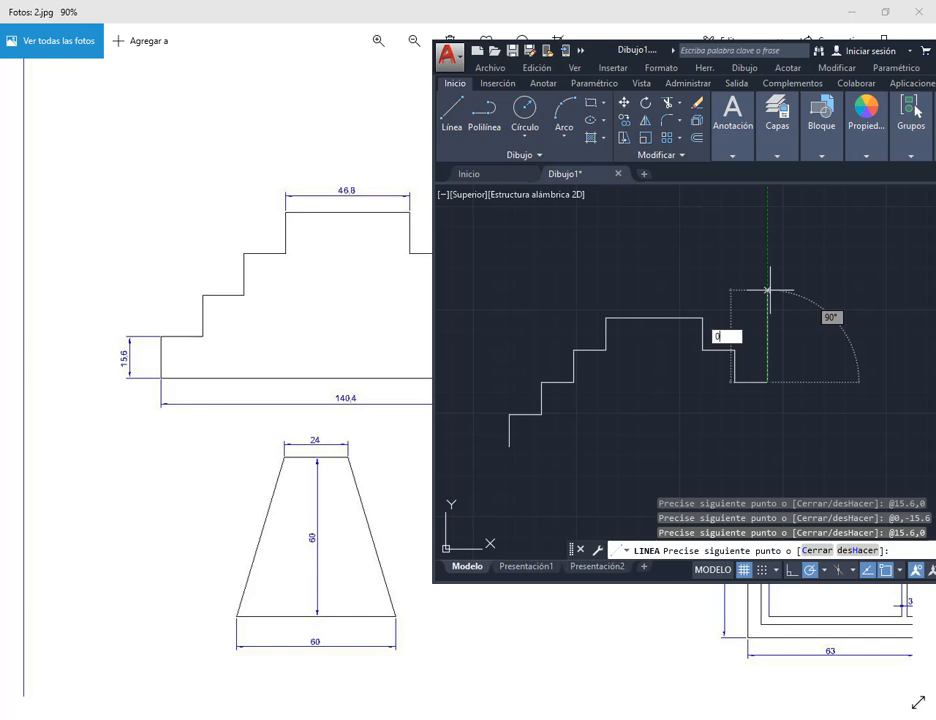
{"action": "type", "text": ",-15.6"}
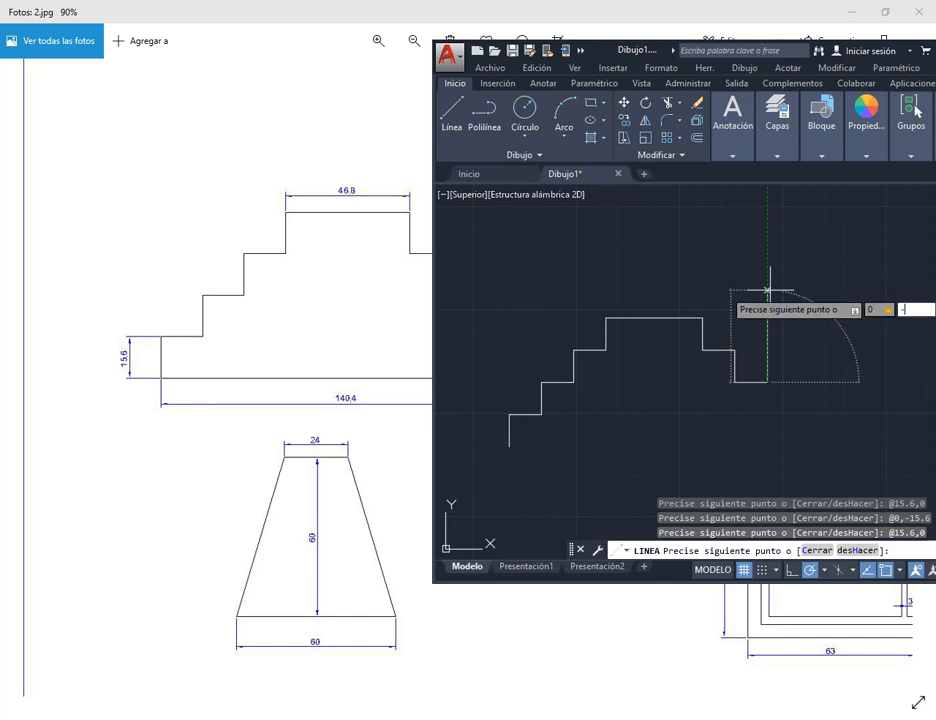
{"action": "key", "text": "Return"}
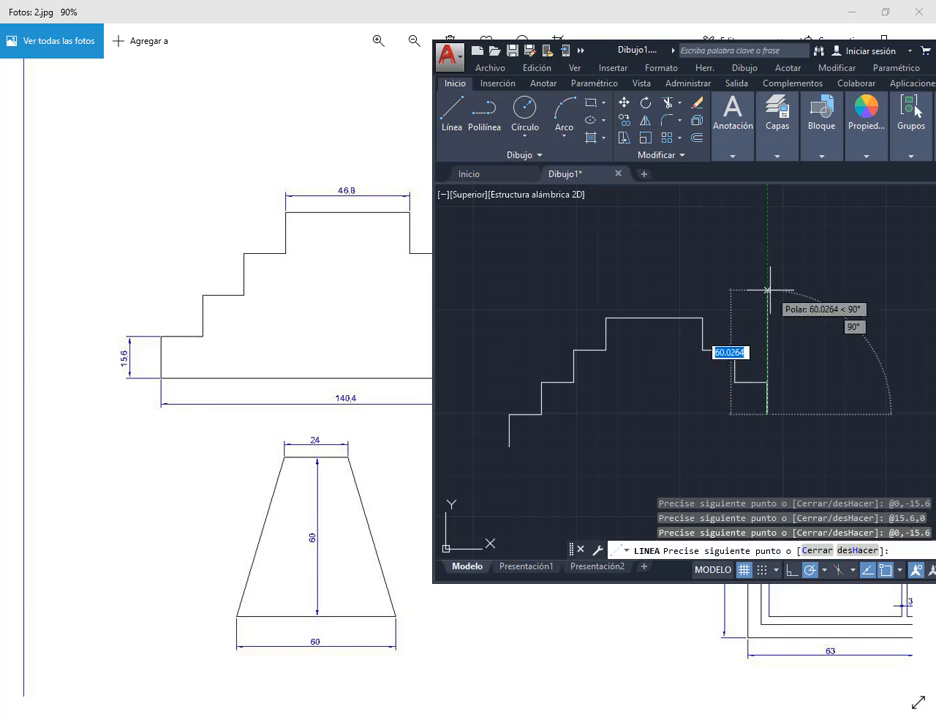
{"action": "type", "text": "15.6"}
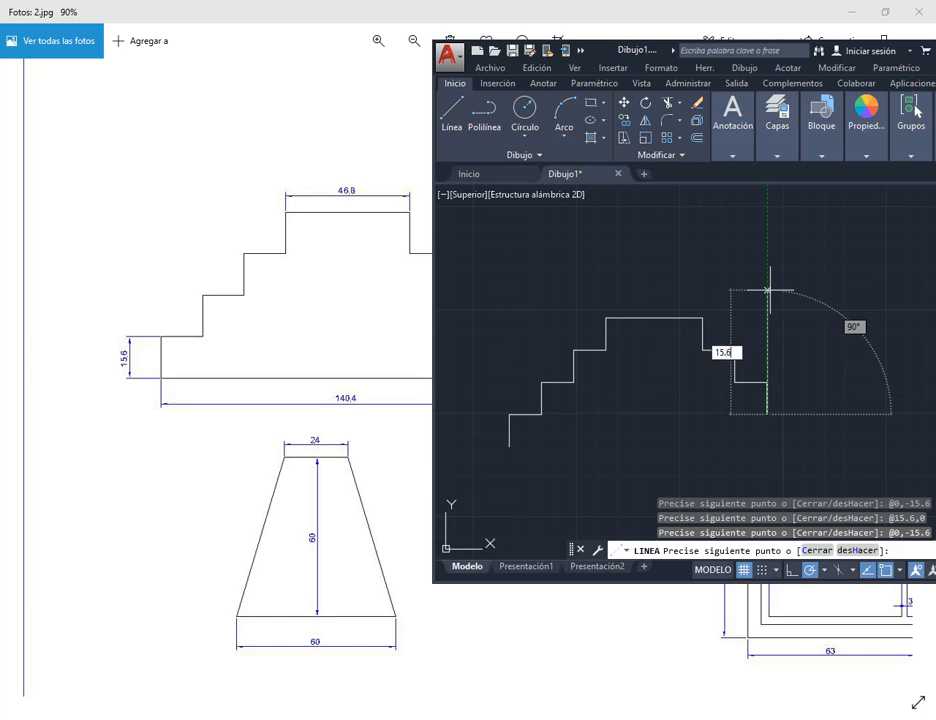
{"action": "type", "text": ",0"}
{"action": "key", "text": "Return"}
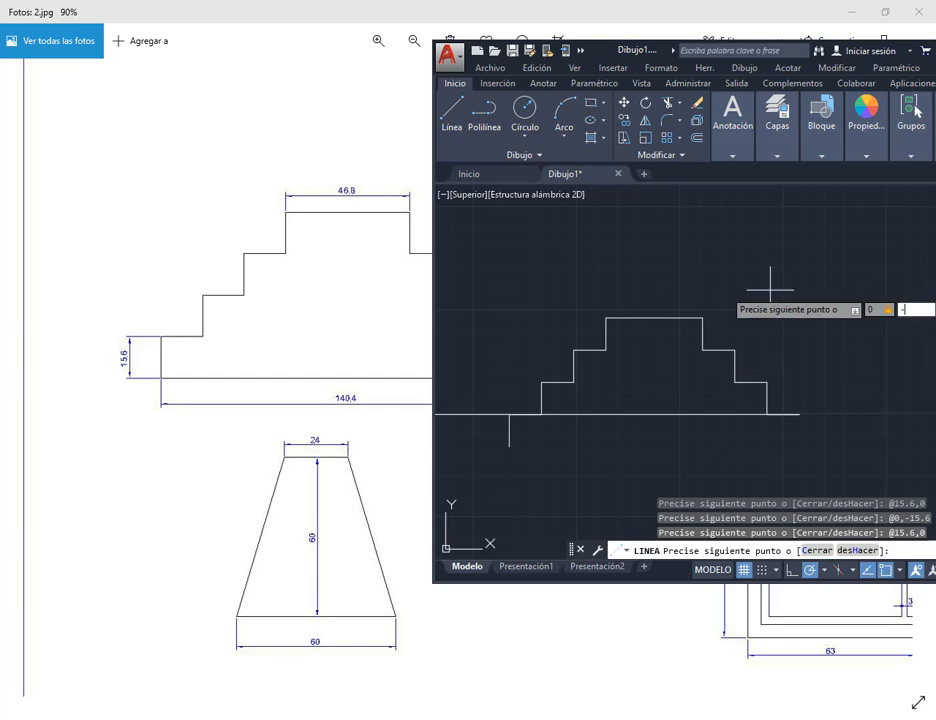
Step: Draw the last descending riser at 0,-15.6 and close the stepped figure with the Close option
{"action": "type", "text": "-15.6"}
{"action": "key", "text": "Return"}
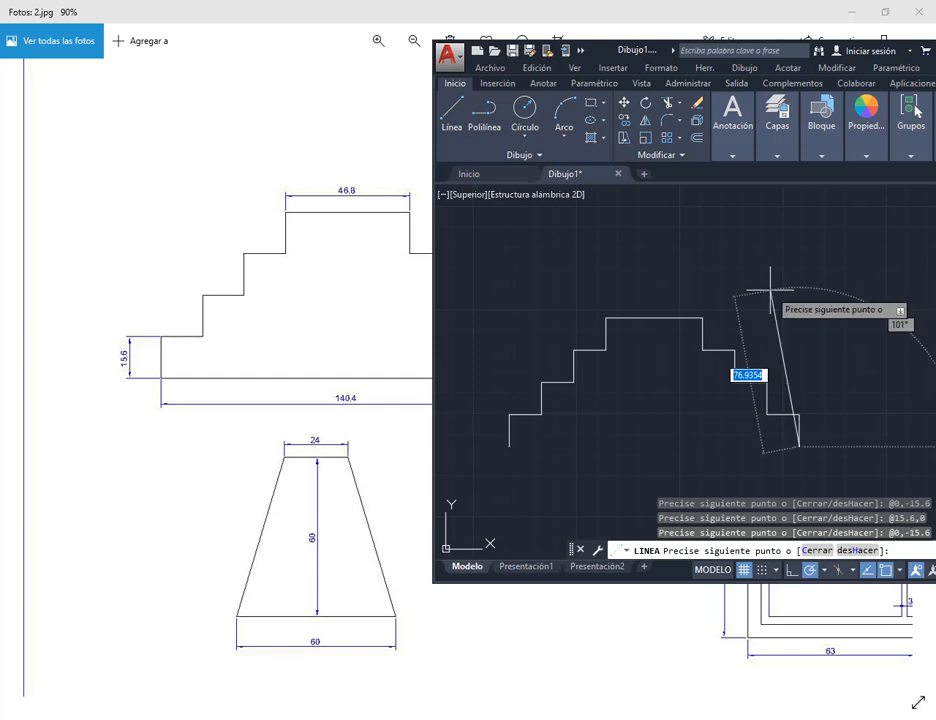
{"action": "type", "text": "c"}
{"action": "key", "text": "Return"}
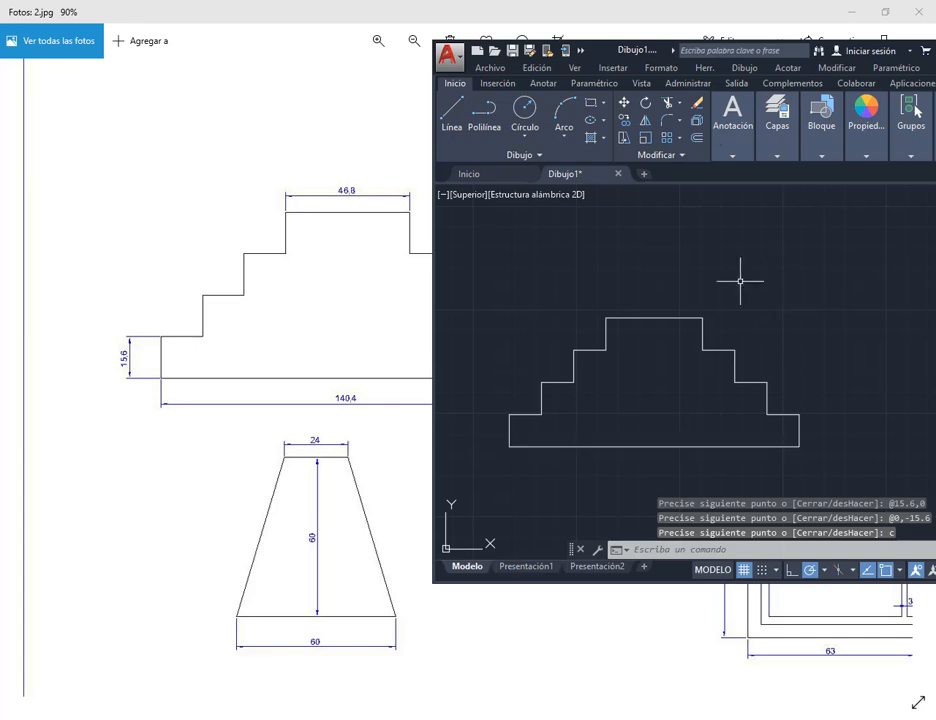
Step: Arrange the drawing window and reference sheet 2.jpg so the 94.58-high stepped figure's dimensions stay visible beside the drawing
{"action": "left_click_drag", "start_coordinate": [627, 51], "coordinate": [196, 38]}
{"action": "left_click_drag", "start_coordinate": [847, 288], "coordinate": [714, 333]}
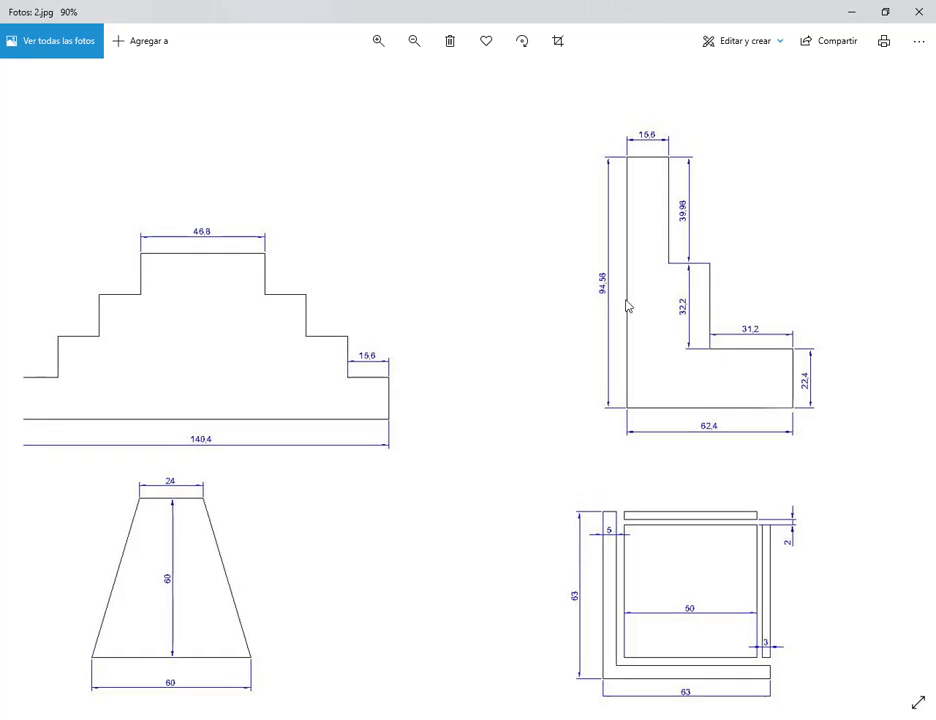
{"action": "left_click", "coordinate": [493, 719]}
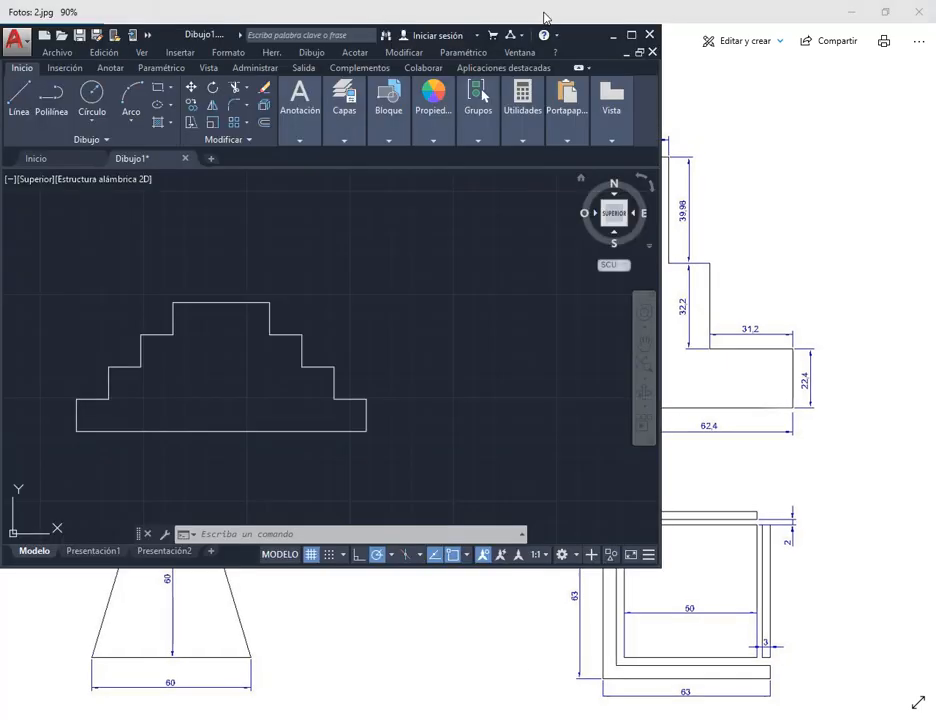
{"action": "left_click_drag", "start_coordinate": [210, 44], "coordinate": [114, 40]}
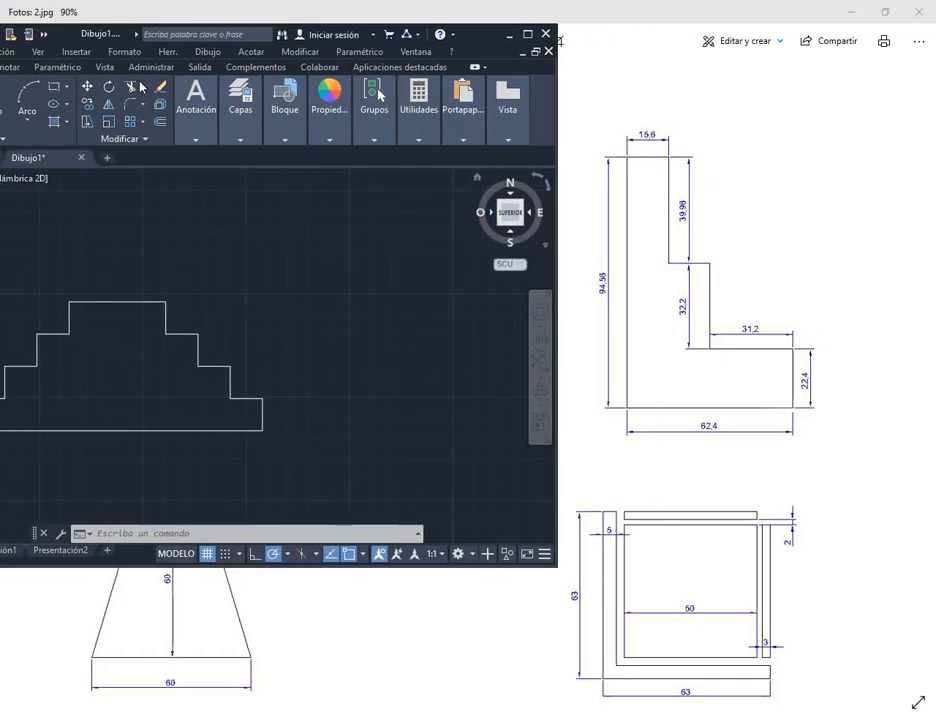
Step: Start a line in the empty area beside the finished figure and draw the tall edge at 0,94.58 and top edge at 15.6,0
{"action": "middle_click_drag", "start_coordinate": [418, 397], "coordinate": [240, 386]}
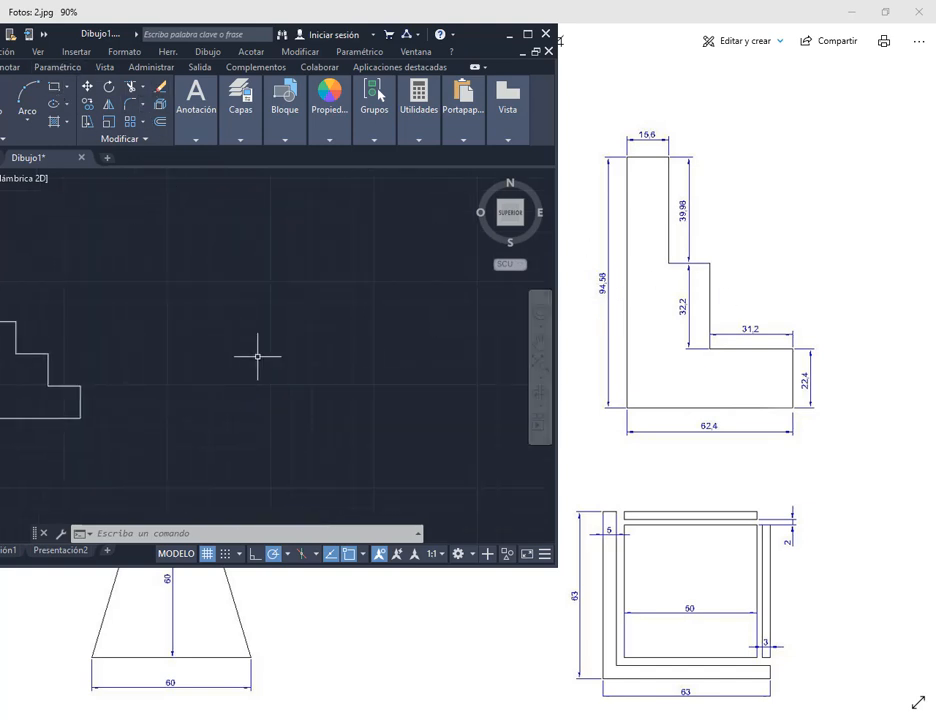
{"action": "type", "text": "l"}
{"action": "key", "text": "Return"}
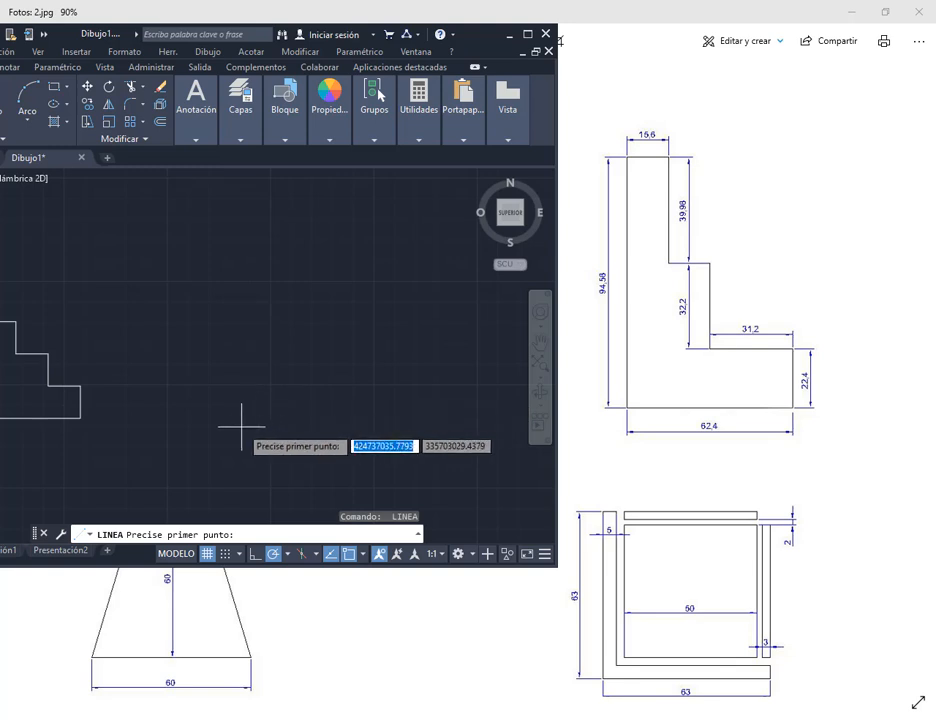
{"action": "left_click", "coordinate": [237, 407]}
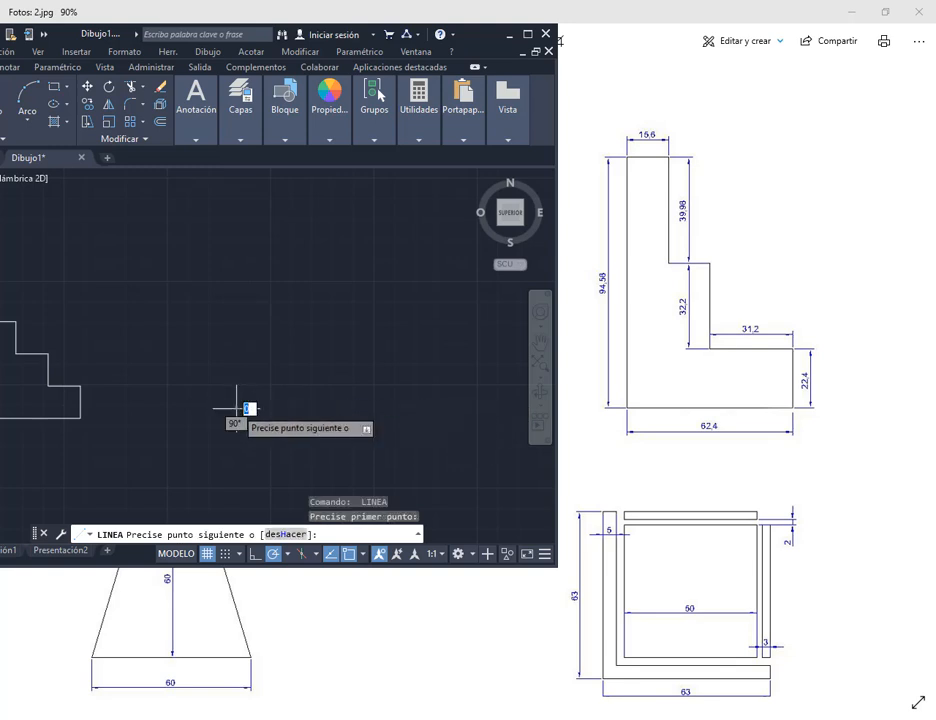
{"action": "type", "text": "0,9"}
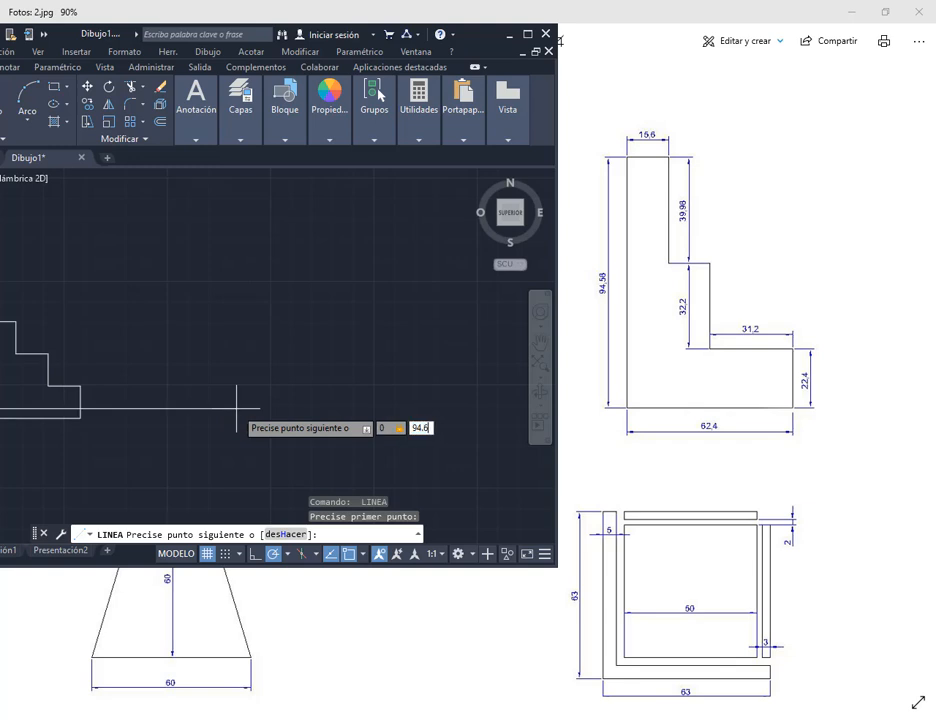
{"action": "type", "text": "4.58"}
{"action": "key", "text": "Return"}
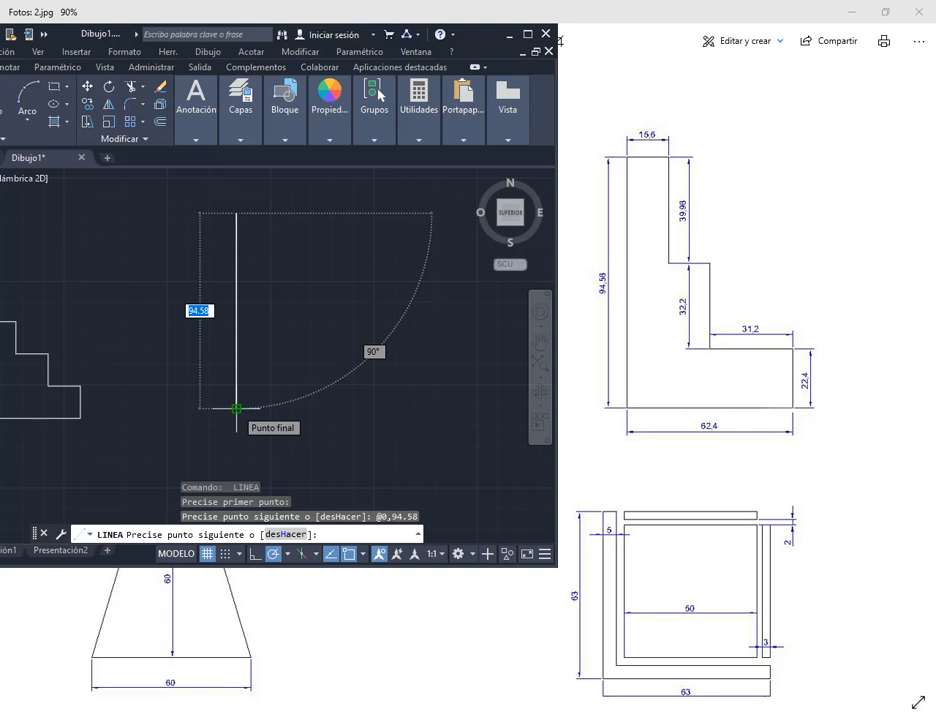
{"action": "type", "text": "15.6,0"}
{"action": "key", "text": "Return"}
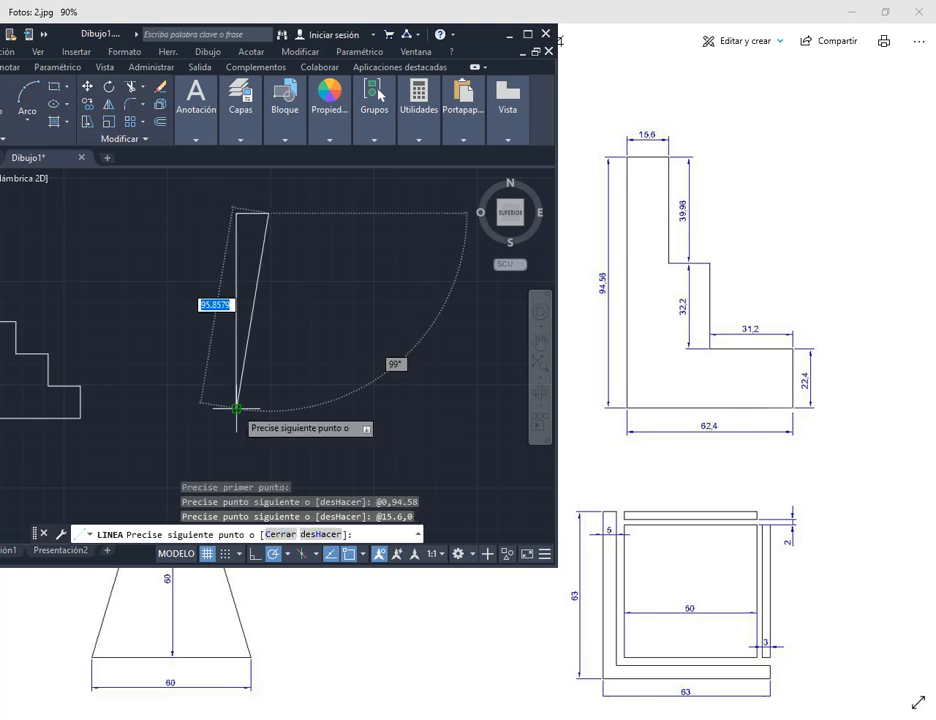
Step: Continue the second figure's outline with the upper drop at 0,-39.98 and the first tread at 15.6,0
{"action": "type", "text": "0,"}
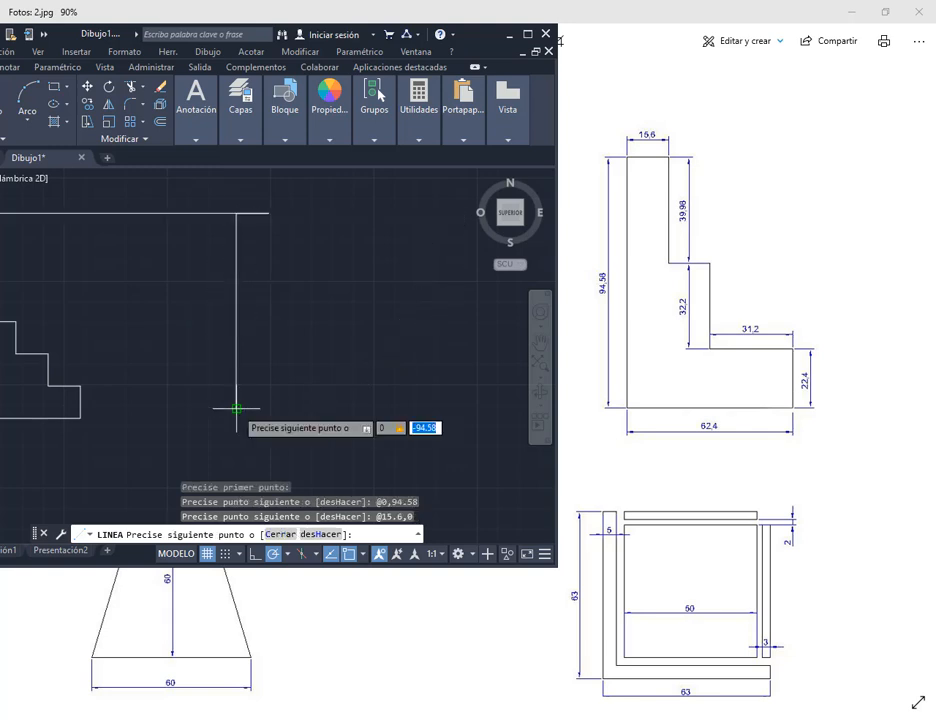
{"action": "type", "text": "-39.98"}
{"action": "key", "text": "Return"}
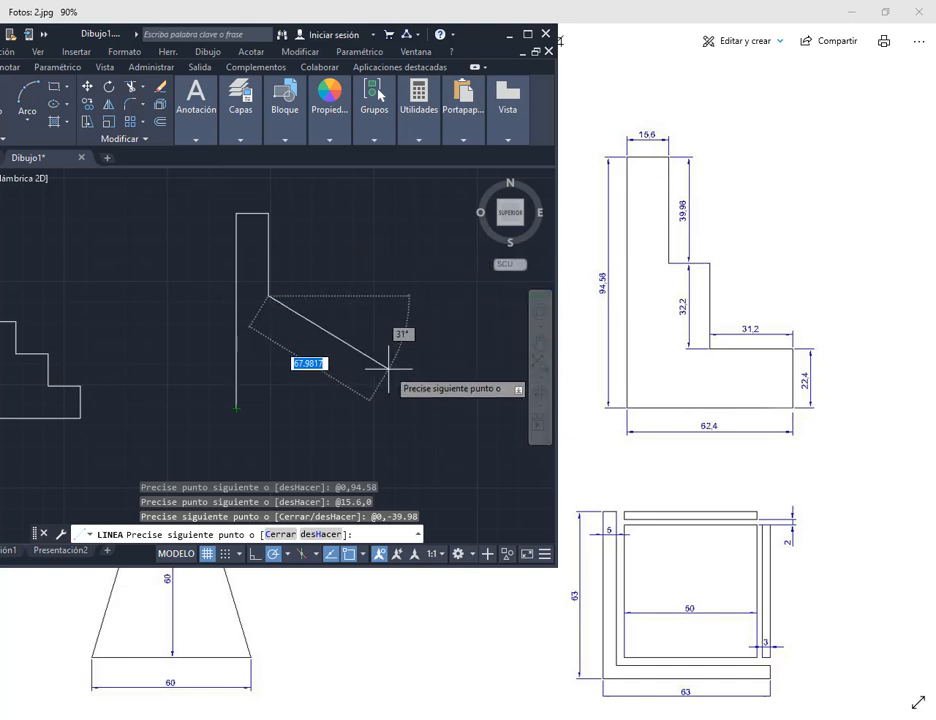
{"action": "type", "text": "15.6,0"}
{"action": "key", "text": "Return"}
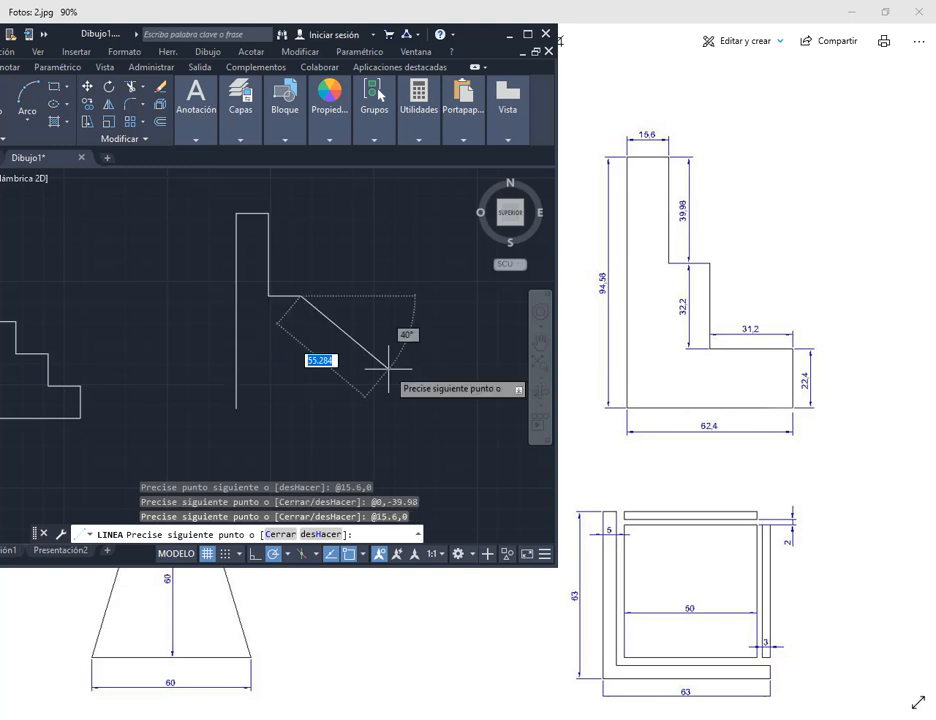
Step: Add the second drop at 0,-32.2 and the lower tread at 31.2,0 to the outline
{"action": "type", "text": "0,-3"}
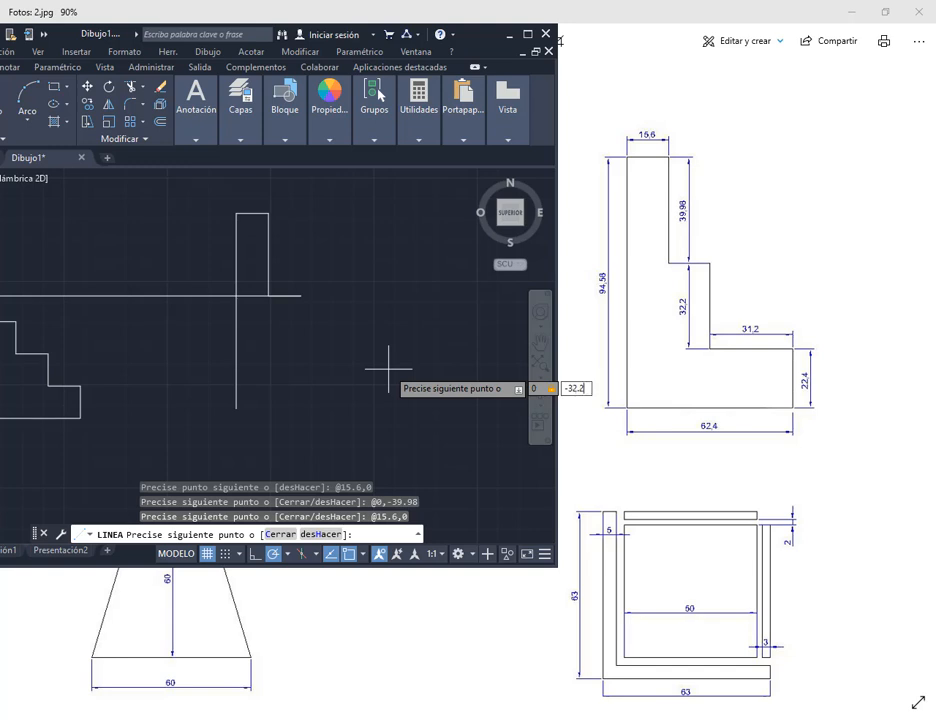
{"action": "type", "text": "2.2"}
{"action": "key", "text": "Return"}
{"action": "type", "text": "31."}
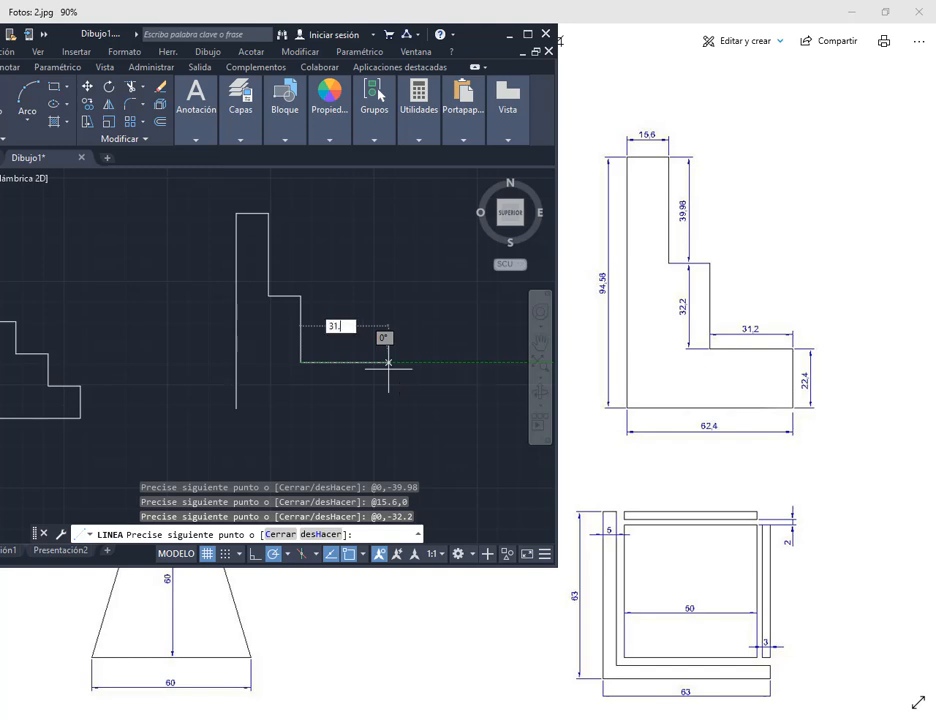
{"action": "type", "text": "2"}
{"action": "key", "text": "Return"}
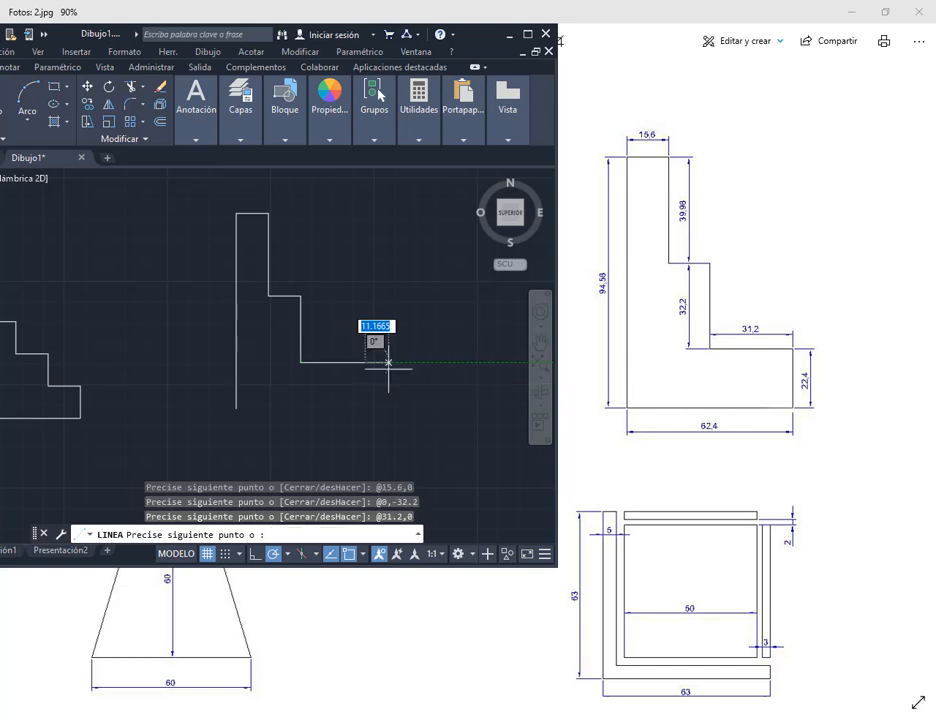
Step: Try the end edge with relative coordinates 0,22.4 and undo that segment within the Line command
{"action": "type", "text": "0,22.4"}
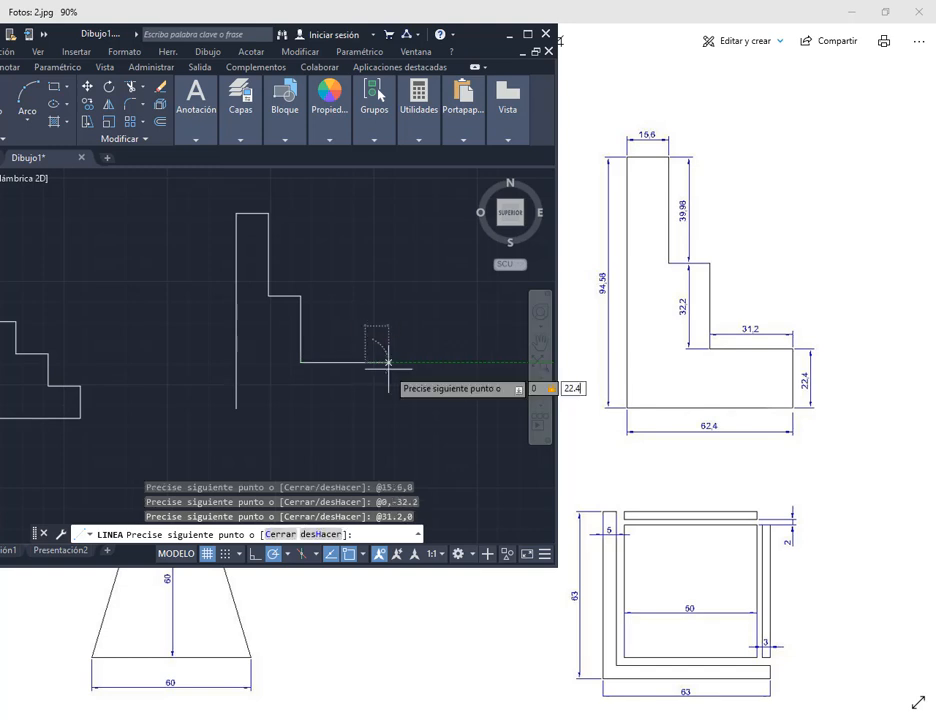
{"action": "key", "text": "Return"}
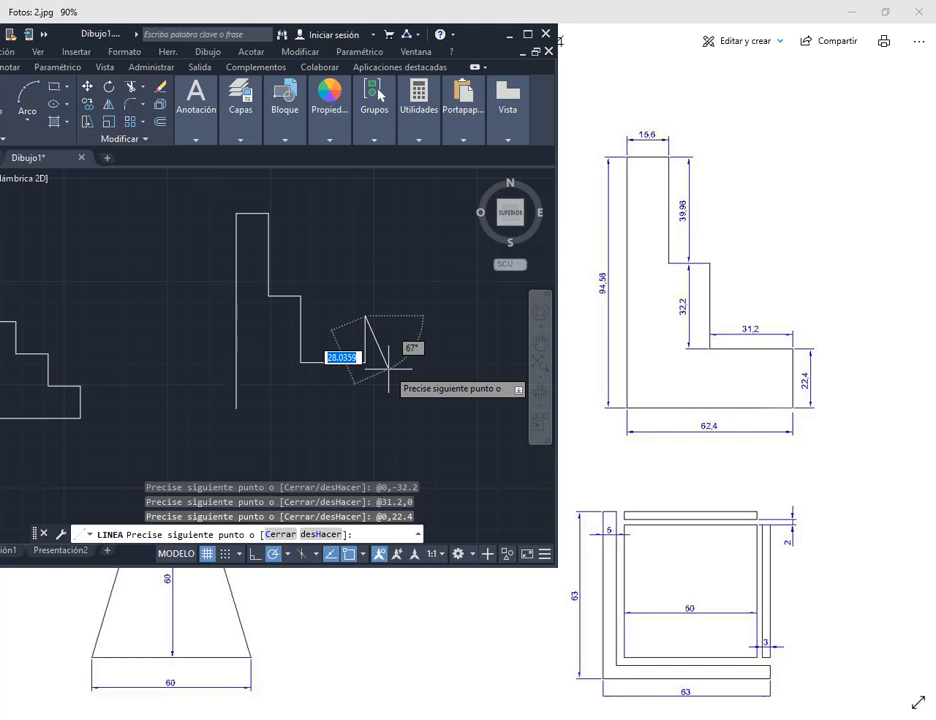
{"action": "type", "text": "h"}
{"action": "key", "text": "Return"}
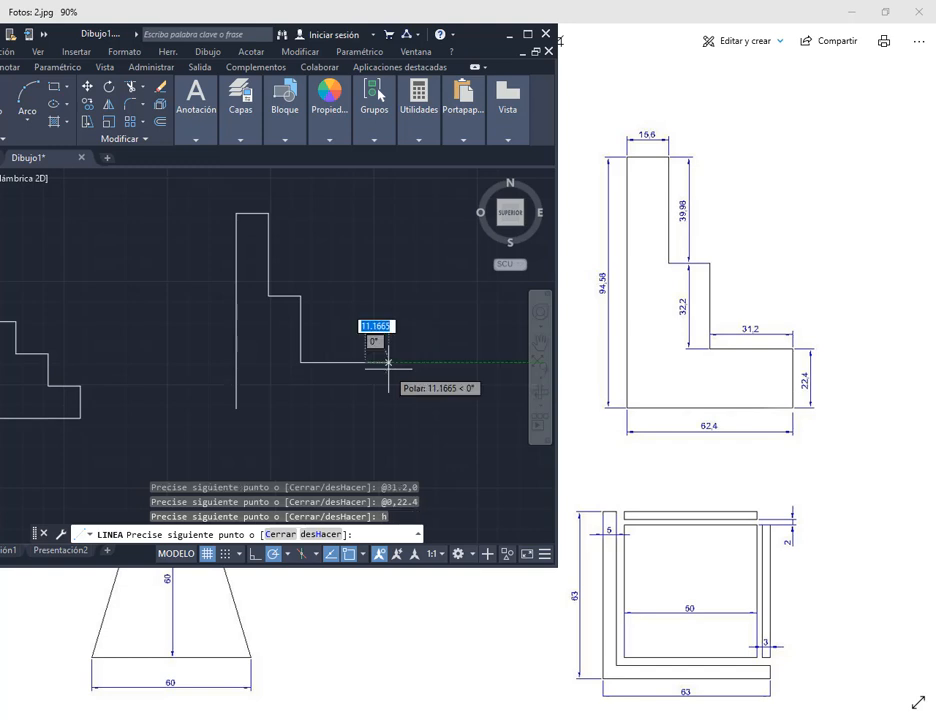
Step: Draw the end edge at 0,-22.4 and close the second figure with the Close option
{"action": "type", "text": "@0,-22.4"}
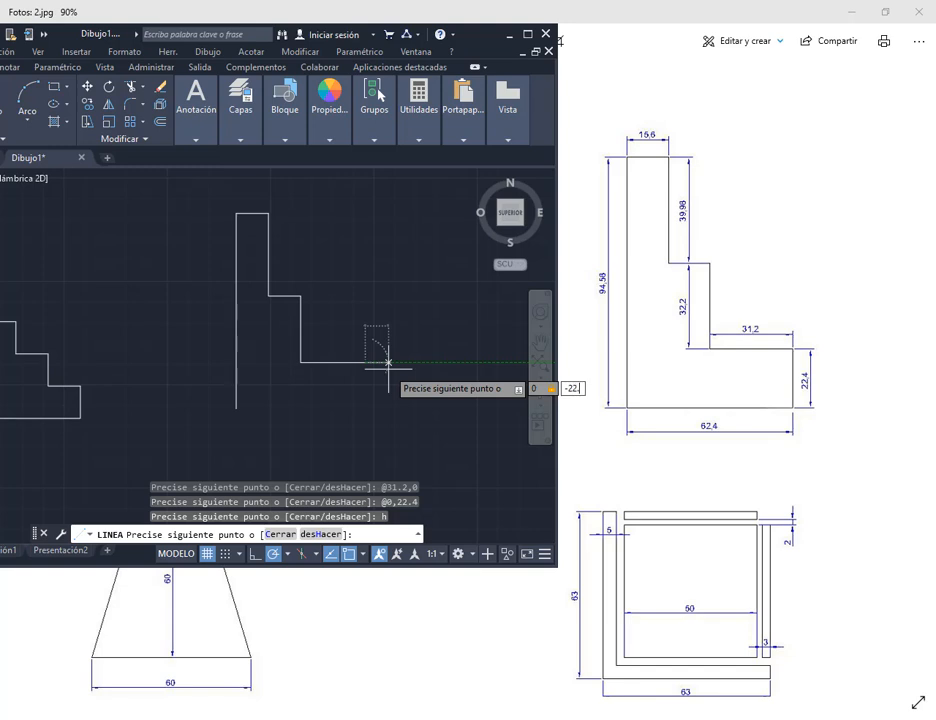
{"action": "key", "text": "Return"}
{"action": "type", "text": "c"}
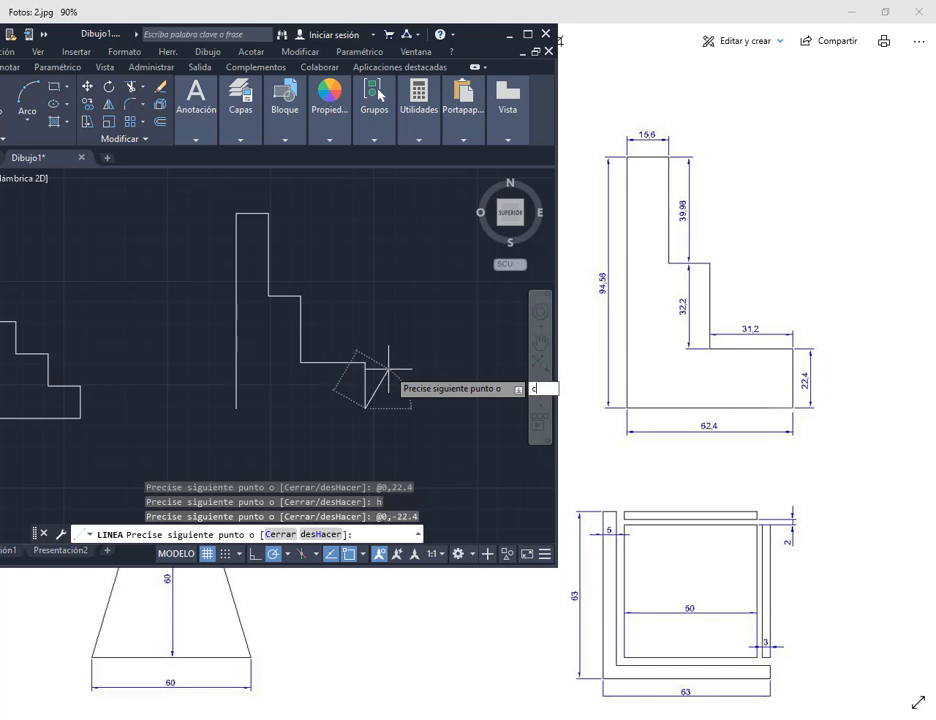
{"action": "key", "text": "Return"}
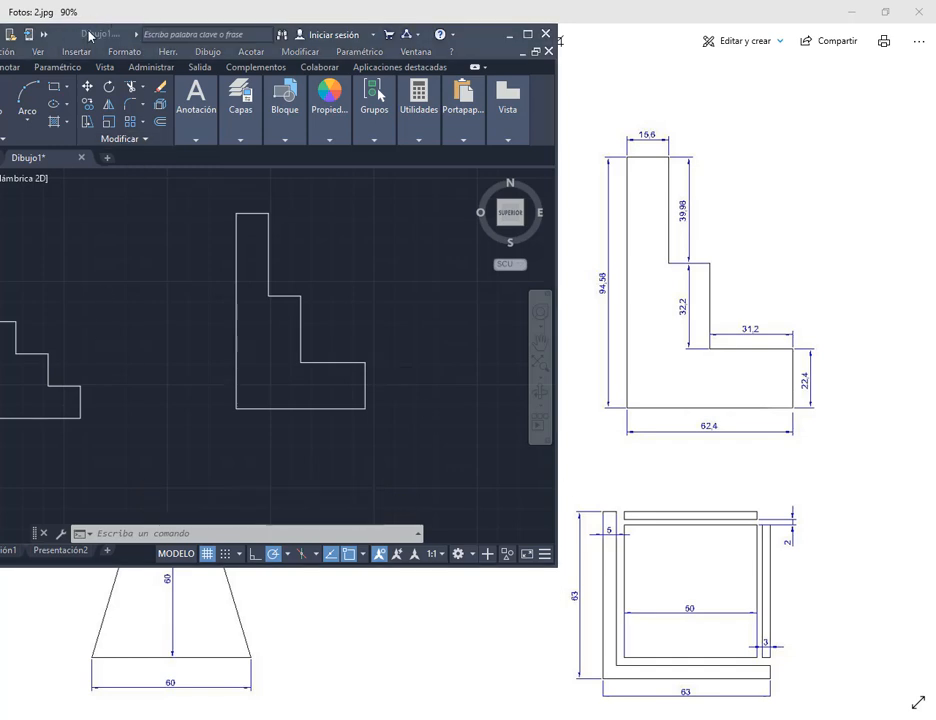
Step: Start the half trapezoid in free space below the stepped figures with a 30-long horizontal base line and a 60-long vertical line upward
{"action": "mouse_move", "coordinate": [89, 36]}
{"action": "left_mouse_down"}
{"action": "mouse_move", "coordinate": [310, 140]}
{"action": "mouse_move", "coordinate": [492, 125]}
{"action": "mouse_move", "coordinate": [523, 69]}
{"action": "left_mouse_up"}
{"action": "mouse_move", "coordinate": [404, 395]}
{"action": "middle_mouse_down"}
{"action": "mouse_move", "coordinate": [422, 395]}
{"action": "mouse_move", "coordinate": [598, 217]}
{"action": "middle_mouse_up"}
{"action": "middle_click_drag", "start_coordinate": [564, 397], "coordinate": [543, 290]}
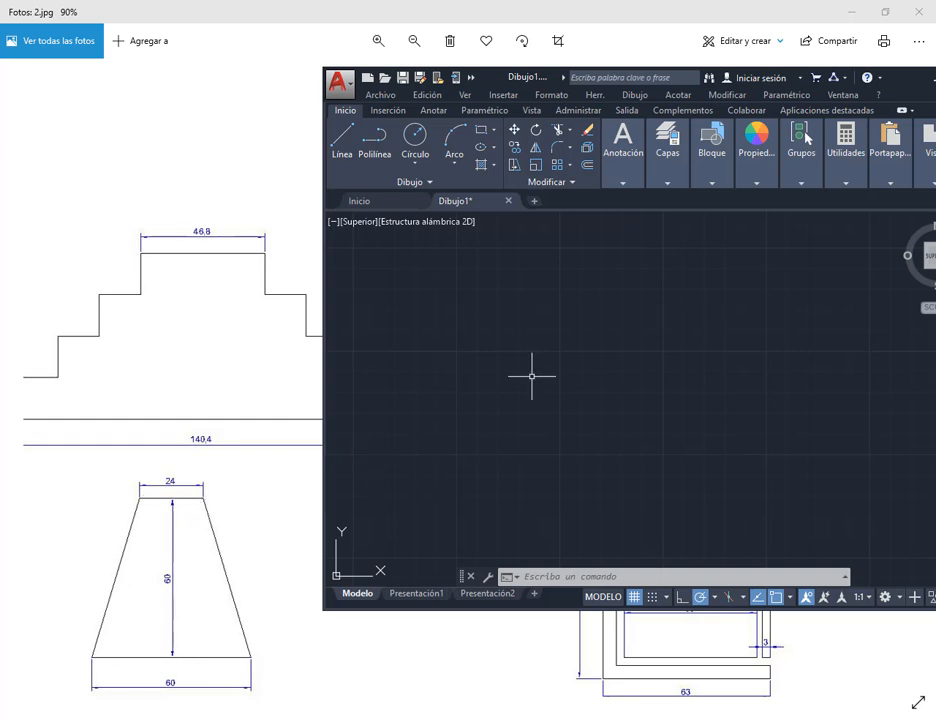
{"action": "left_click", "coordinate": [341, 148]}
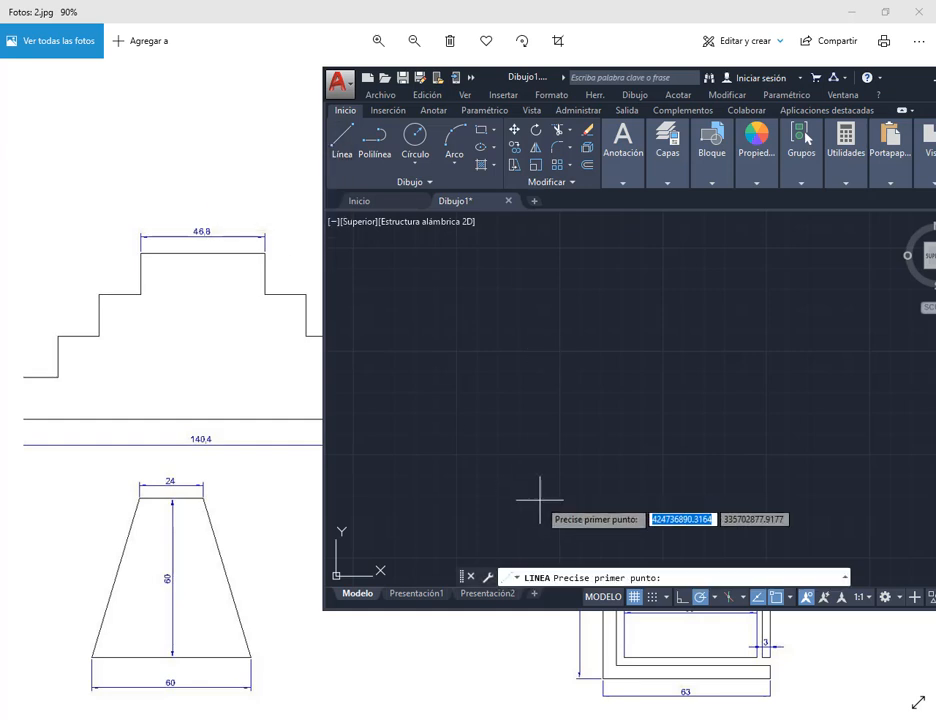
{"action": "left_click", "coordinate": [487, 465]}
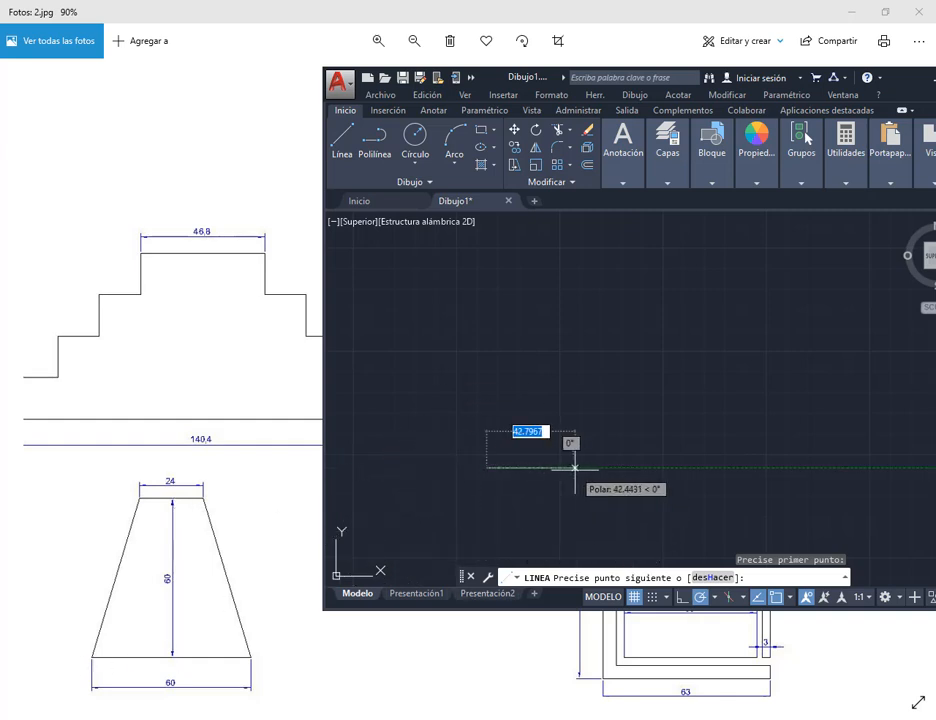
{"action": "type", "text": "30"}
{"action": "key", "text": "Return"}
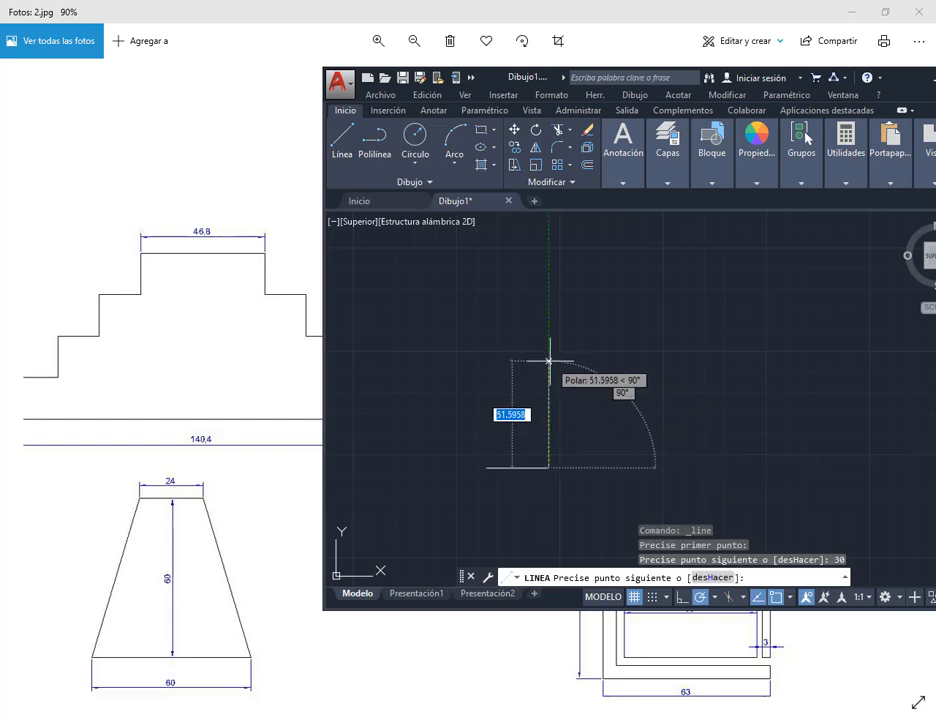
{"action": "type", "text": "60"}
{"action": "key", "text": "Return"}
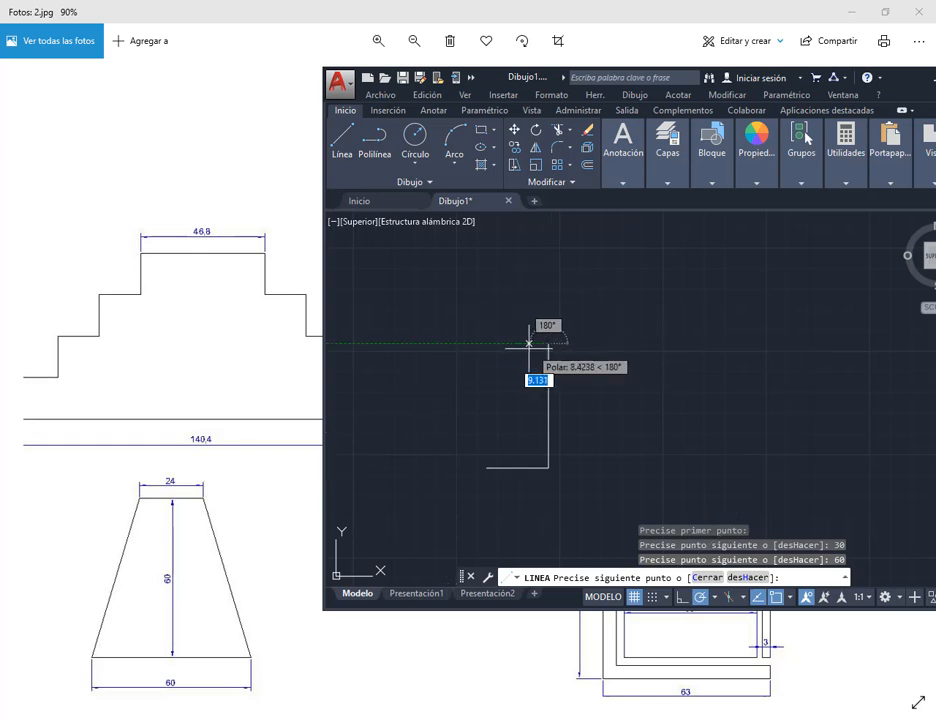
Step: Draw the 12-long top edge leftward and close the half trapezoid with a slanted line to the base's starting point
{"action": "type", "text": "12"}
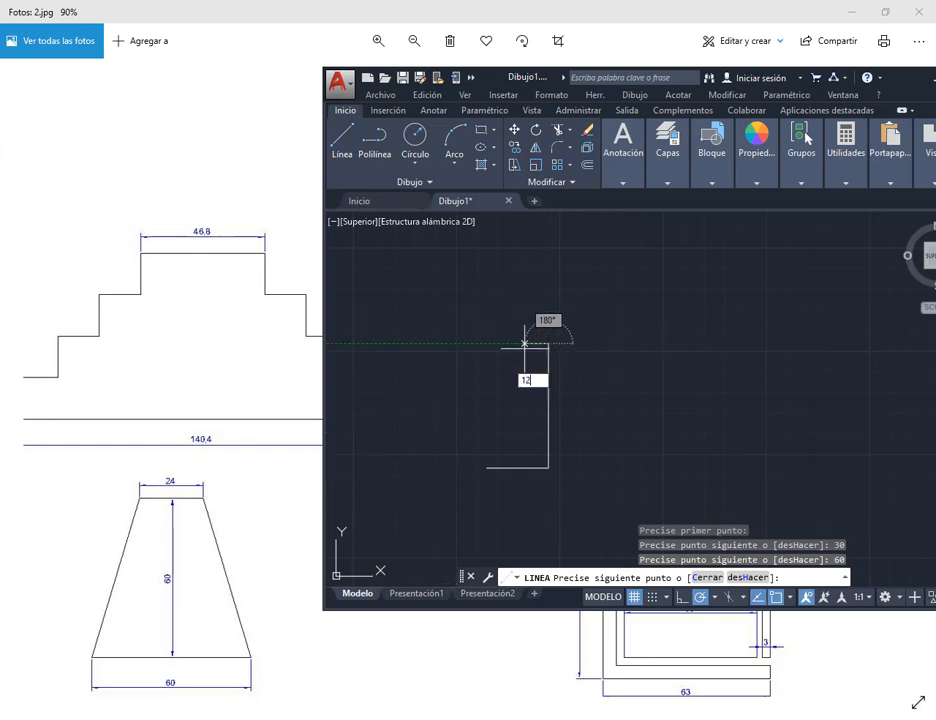
{"action": "key", "text": "Return"}
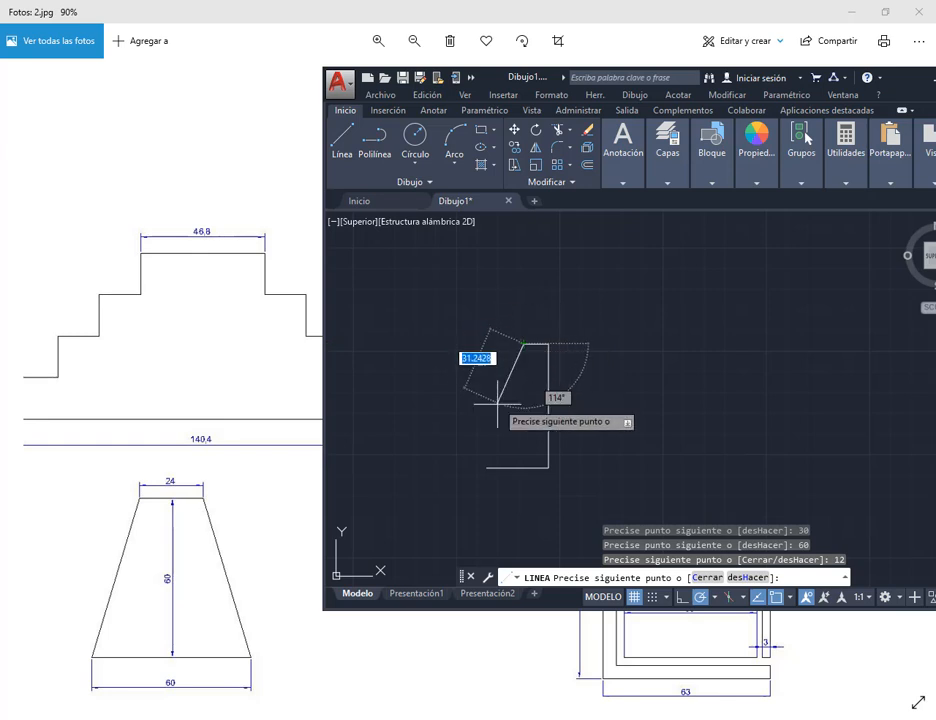
{"action": "left_click", "coordinate": [487, 467]}
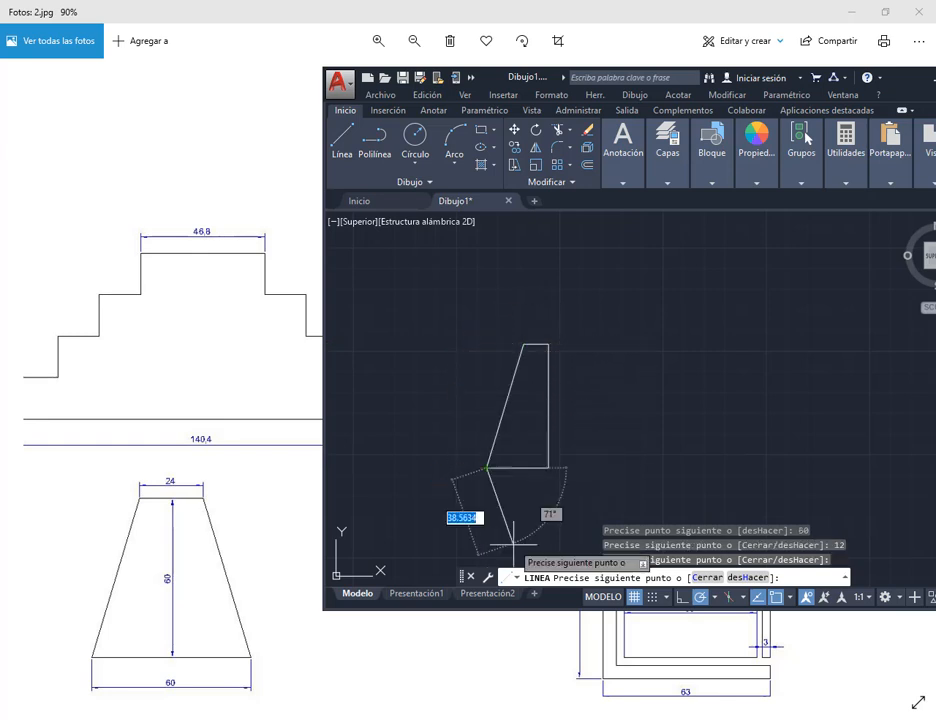
{"action": "key", "text": "Return"}
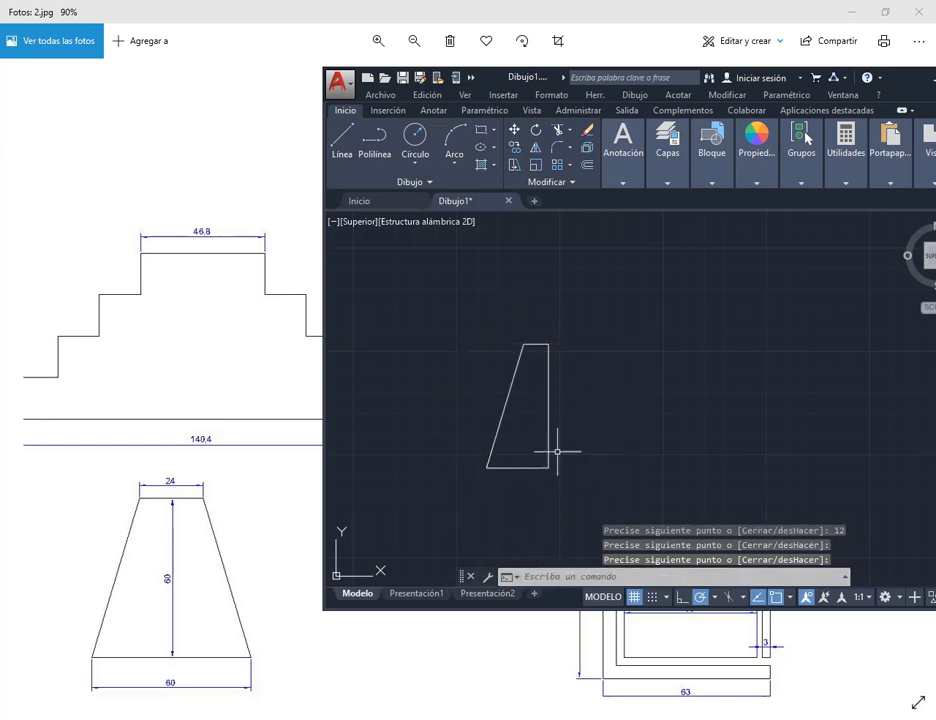
{"action": "scroll", "coordinate": [576, 419], "scroll_direction": "up", "scroll_amount": 2}
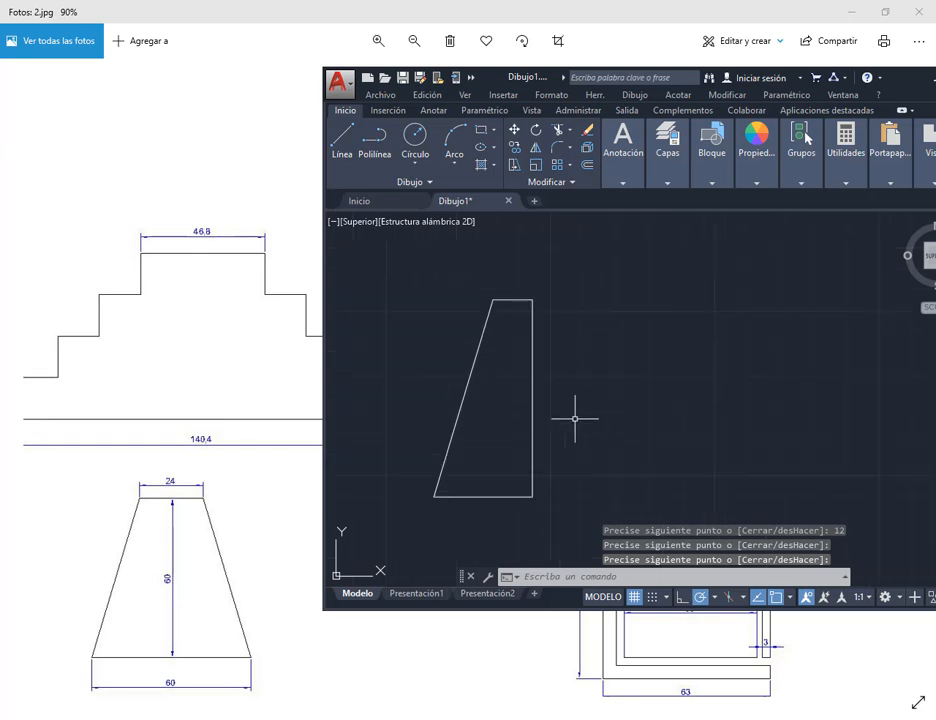
{"action": "left_click", "coordinate": [341, 148]}
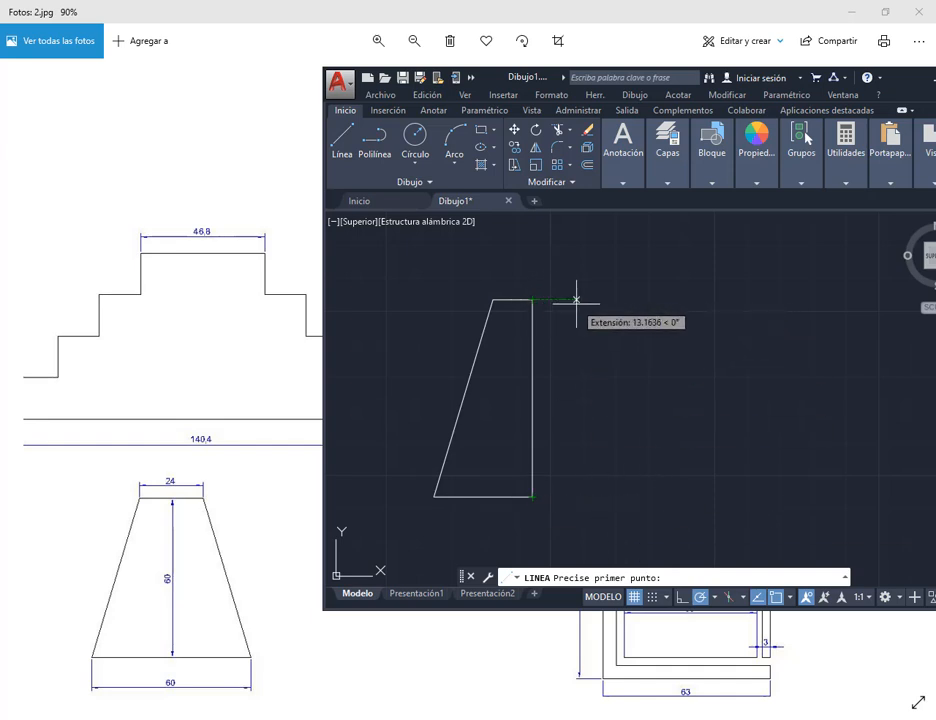
{"action": "left_click", "coordinate": [434, 496]}
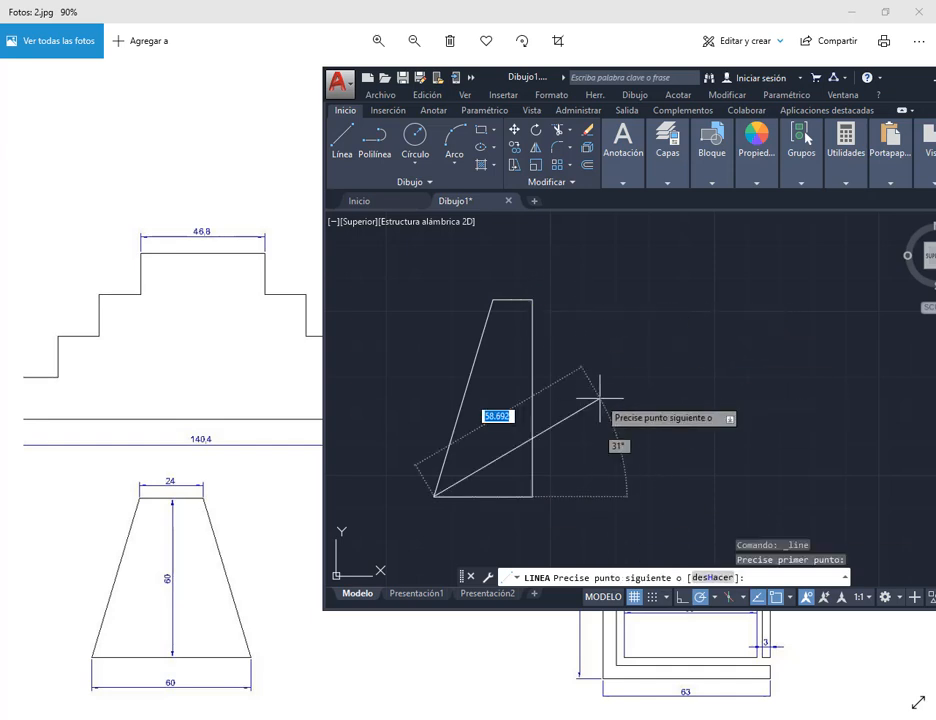
{"action": "key", "text": "Escape"}
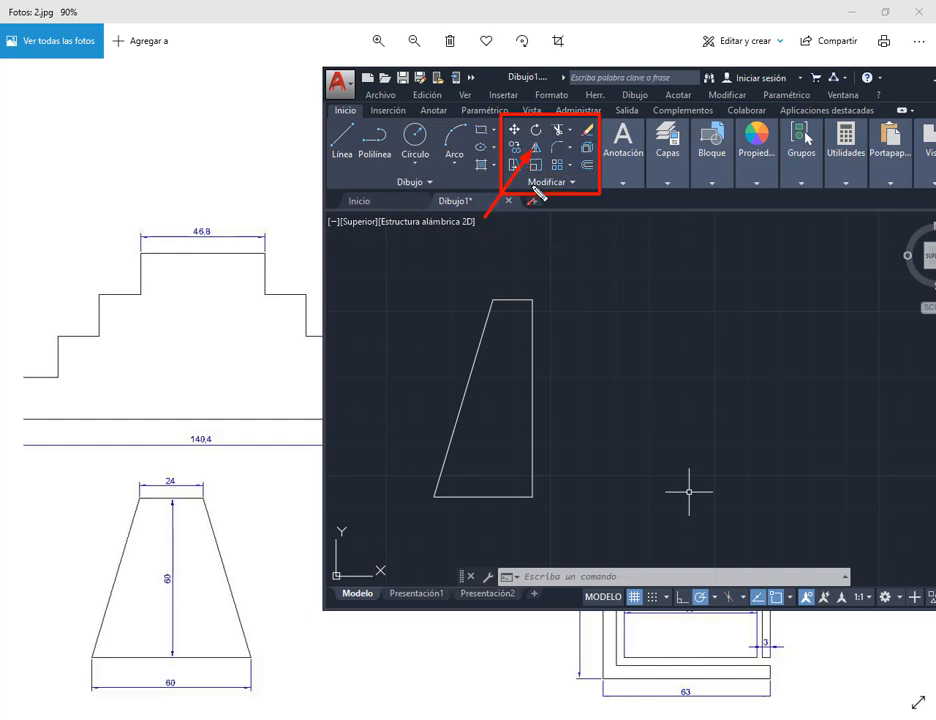
Step: Mirror the half trapezoid's top, slanted and base lines about its vertical edge, keeping the source objects
{"action": "left_click", "coordinate": [536, 147]}
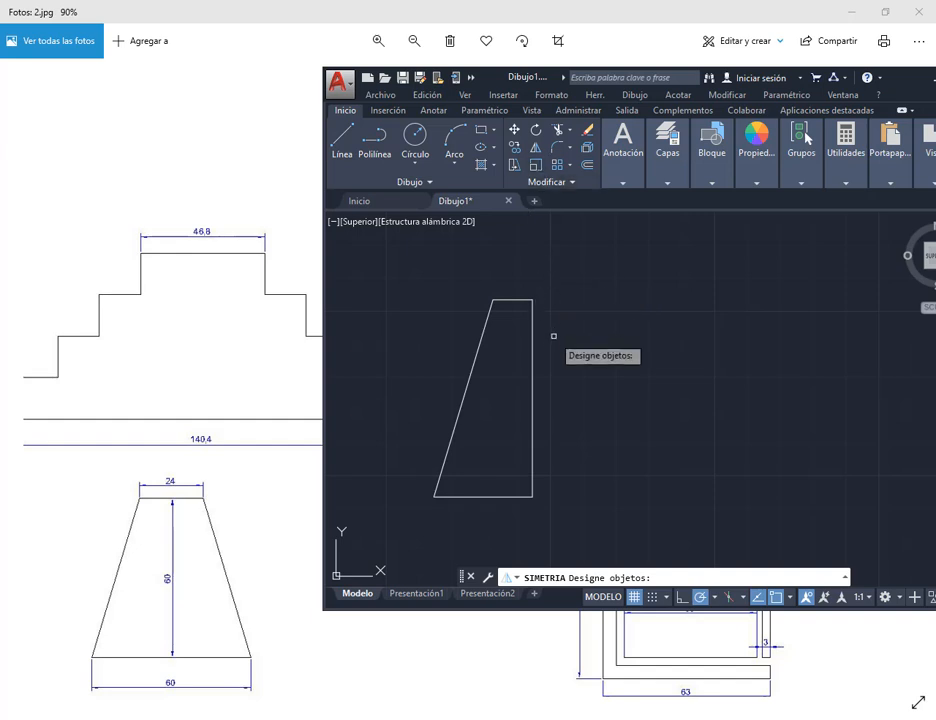
{"action": "left_click", "coordinate": [506, 300]}
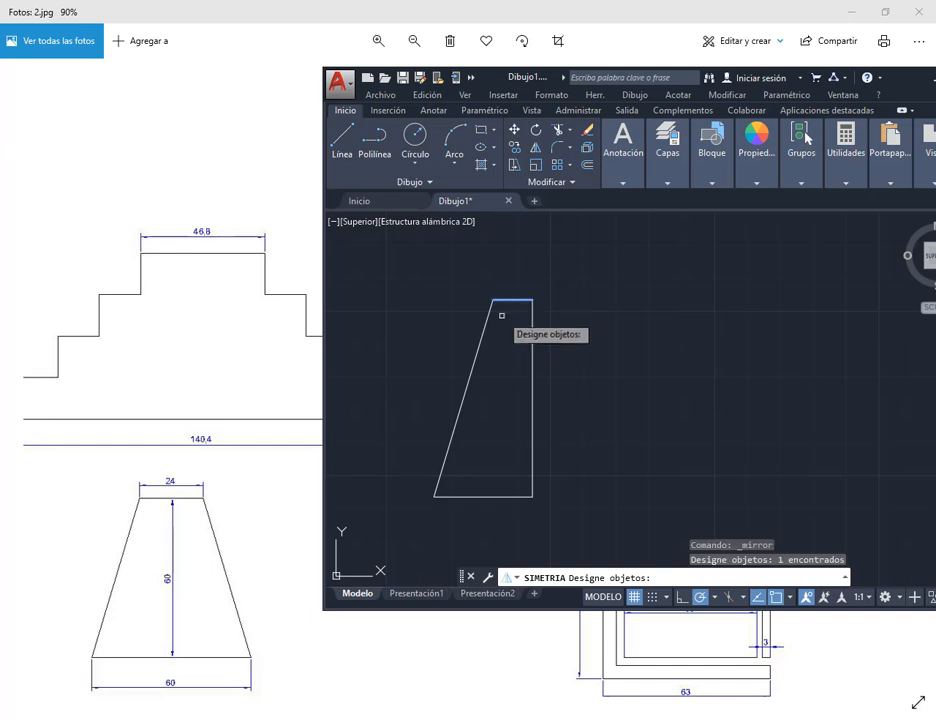
{"action": "left_click", "coordinate": [478, 369]}
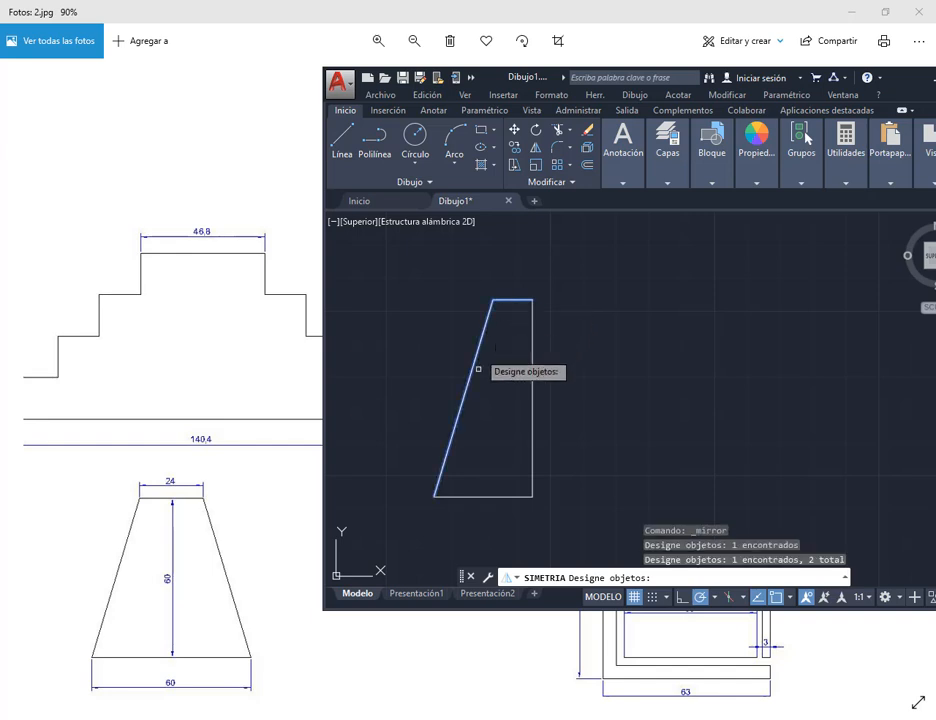
{"action": "left_click", "coordinate": [440, 496]}
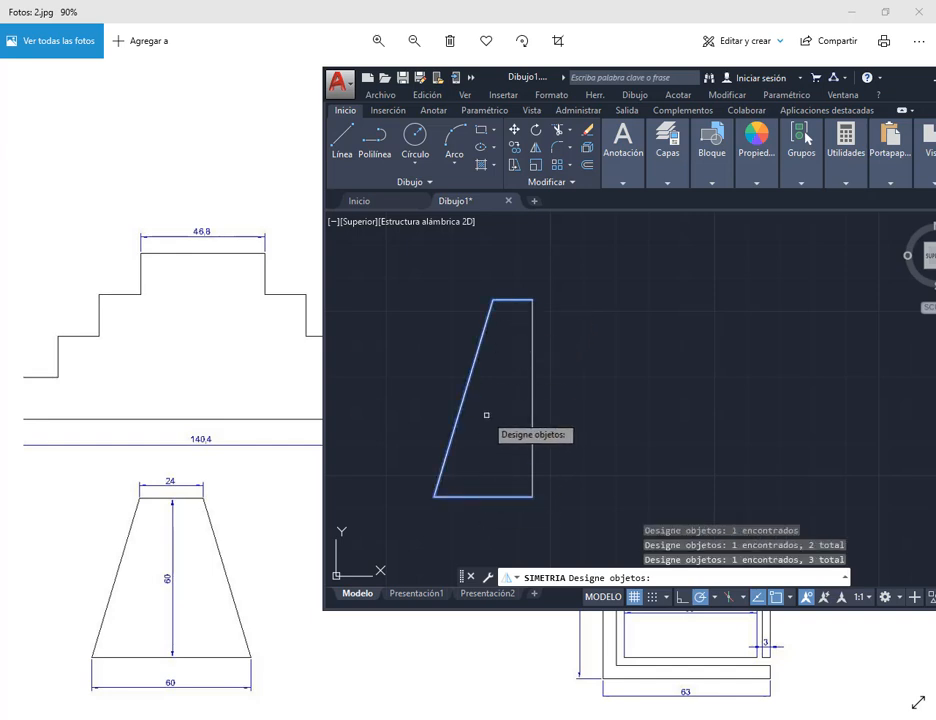
{"action": "key", "text": "Return"}
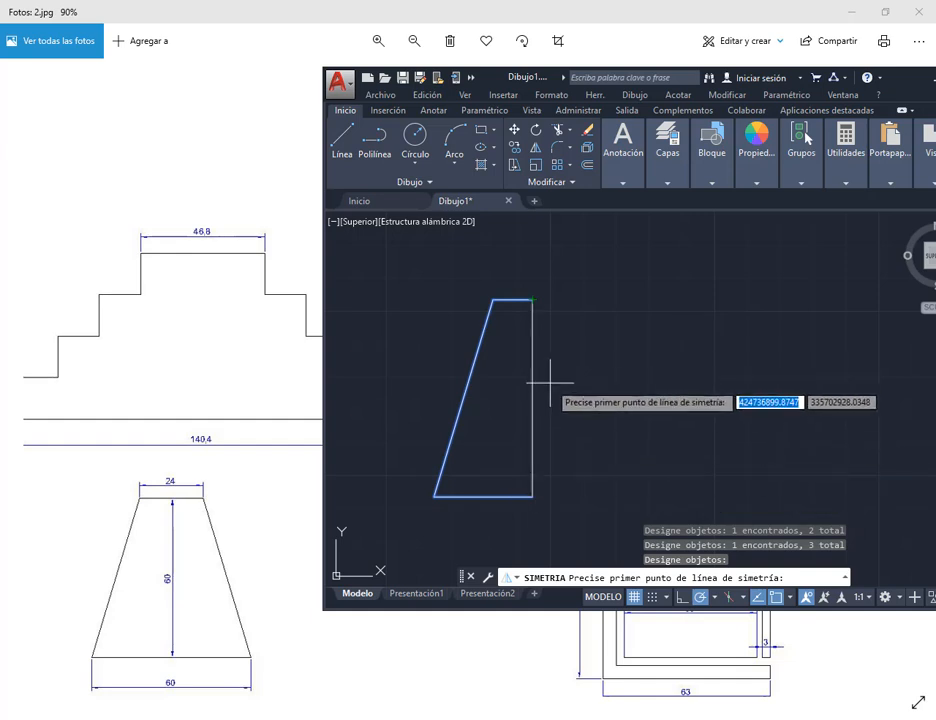
{"action": "left_click", "coordinate": [533, 299]}
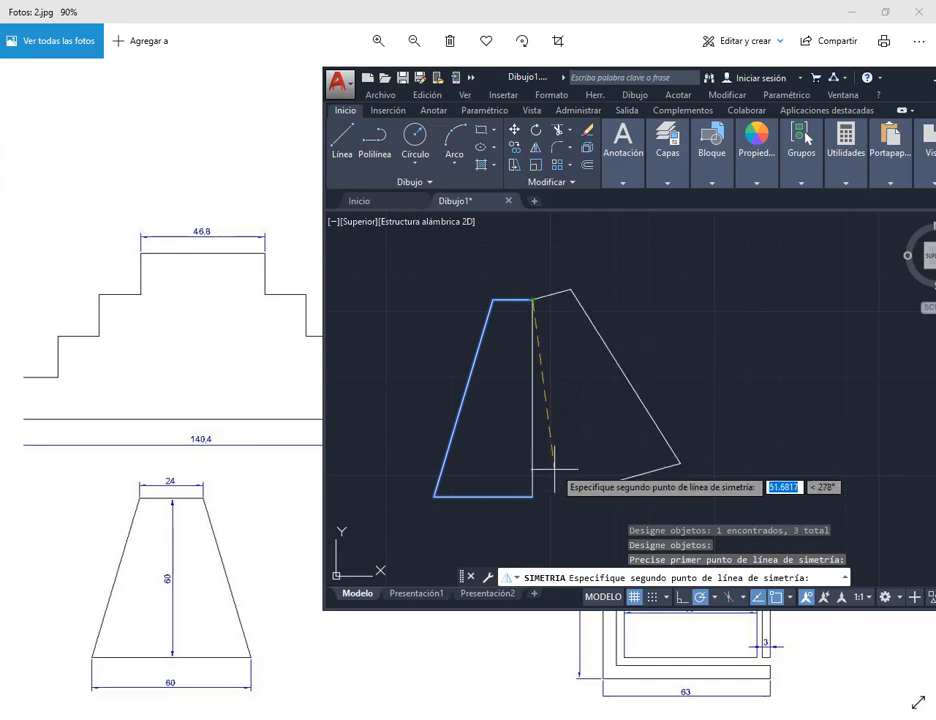
{"action": "left_click", "coordinate": [532, 496]}
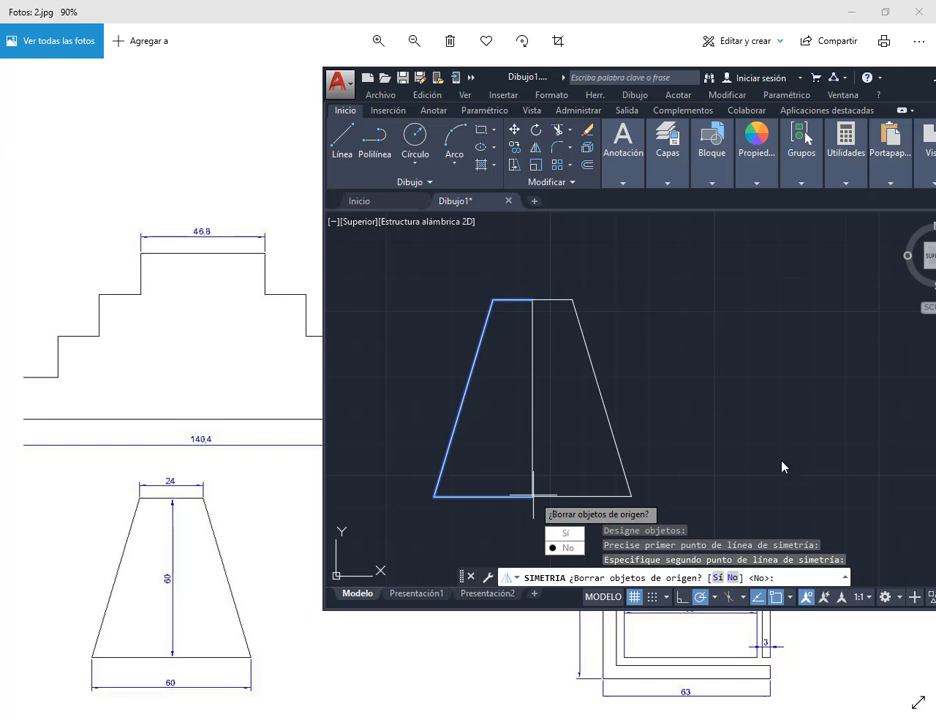
{"action": "key", "text": "Return"}
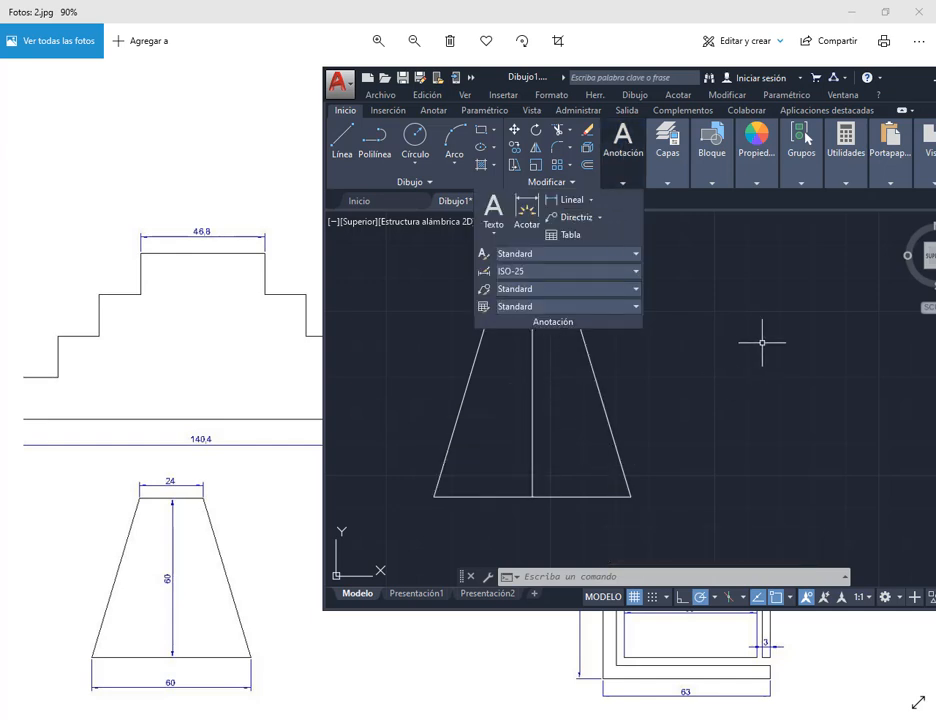
Step: Bring all drawn figures into view and uncover the 63 by 63 frame figure on the reference sheet
{"action": "scroll", "coordinate": [572, 398], "scroll_direction": "down", "scroll_amount": 6}
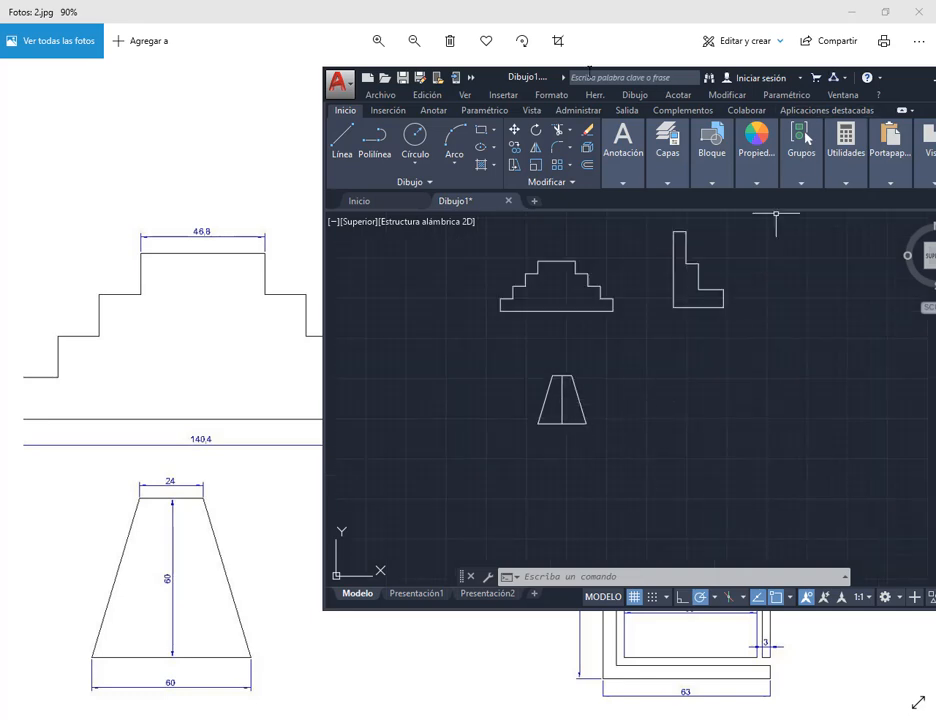
{"action": "left_click_drag", "start_coordinate": [540, 82], "coordinate": [143, 76]}
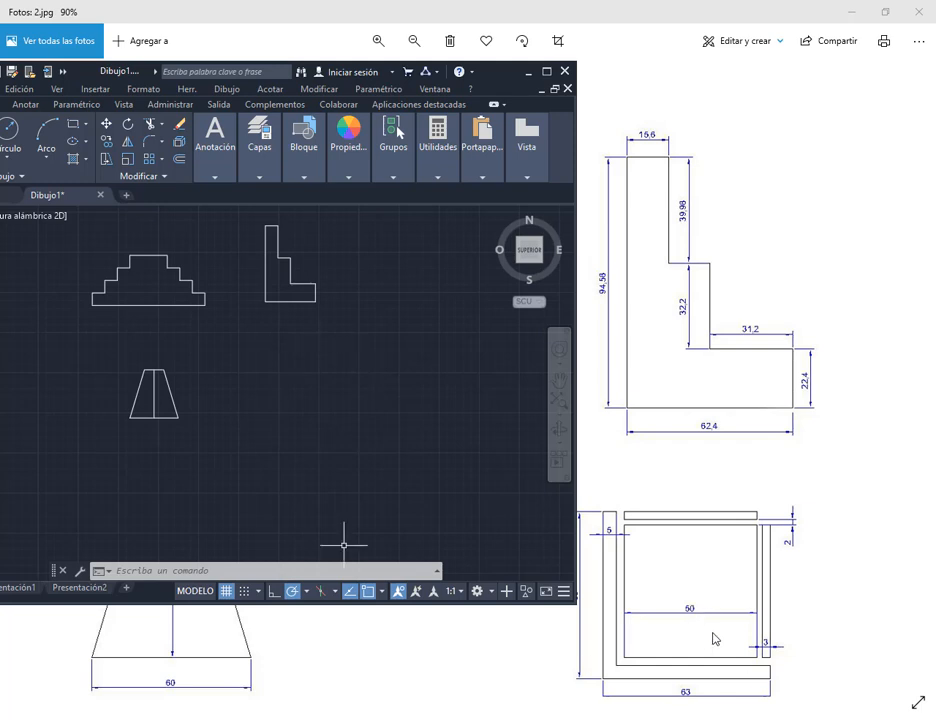
{"action": "left_click_drag", "start_coordinate": [99, 73], "coordinate": [81, 75]}
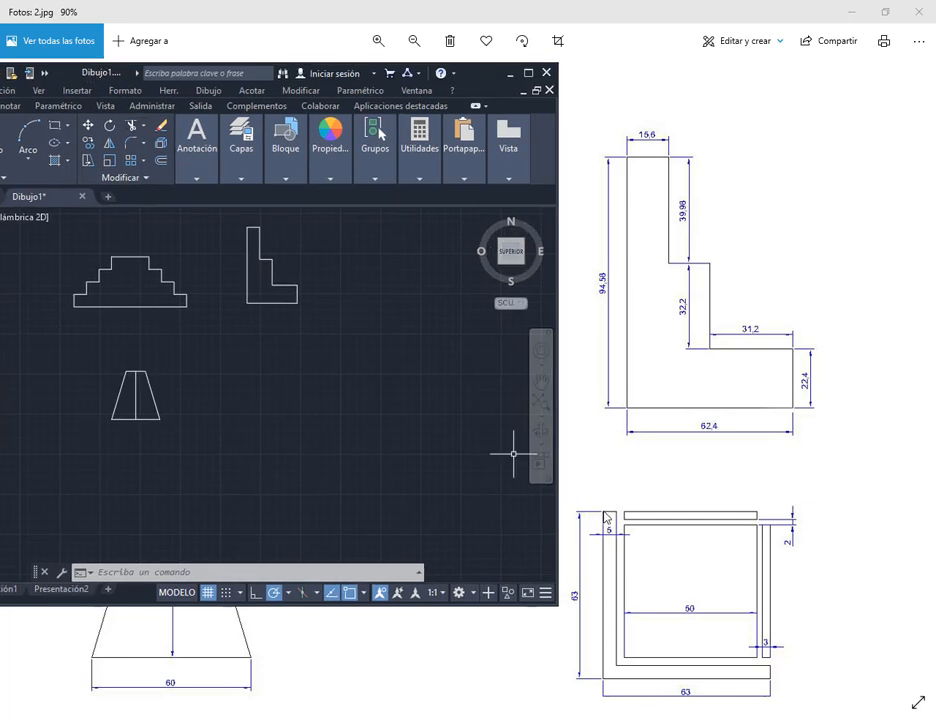
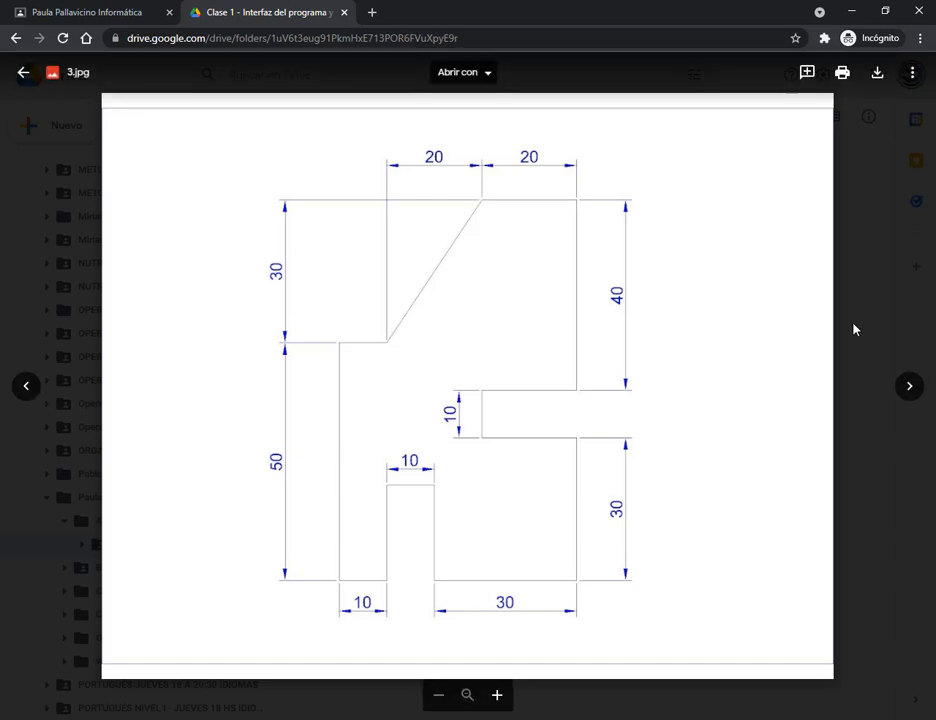
Step: Go to reference sheet 4.jpg and start its section outline with line segments at relative coordinates 0,13 and 52,0
{"action": "left_click", "coordinate": [909, 386]}
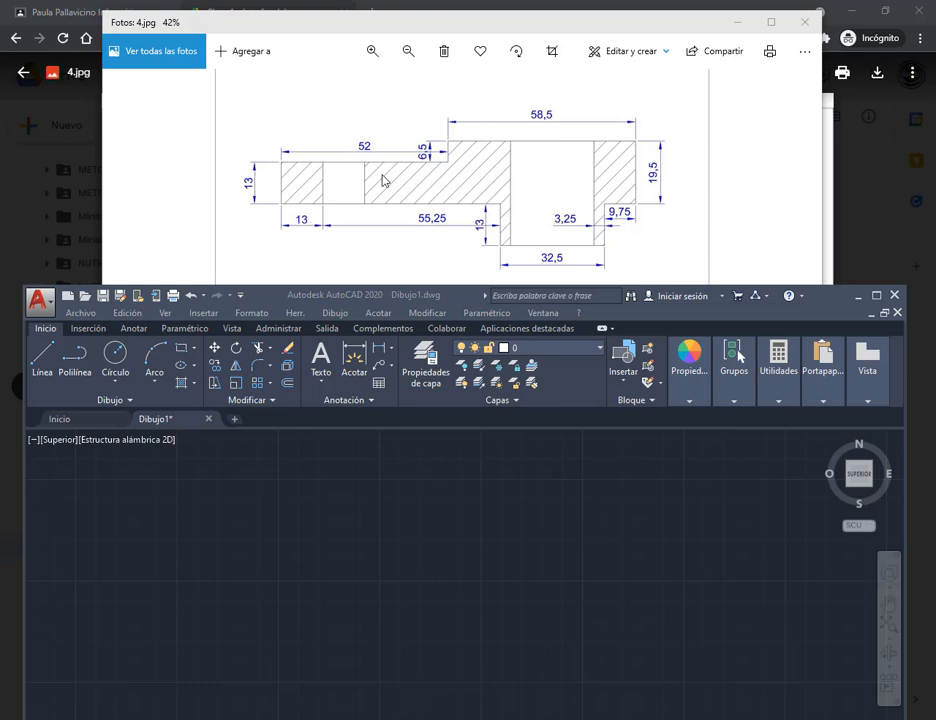
{"action": "left_click", "coordinate": [42, 358]}
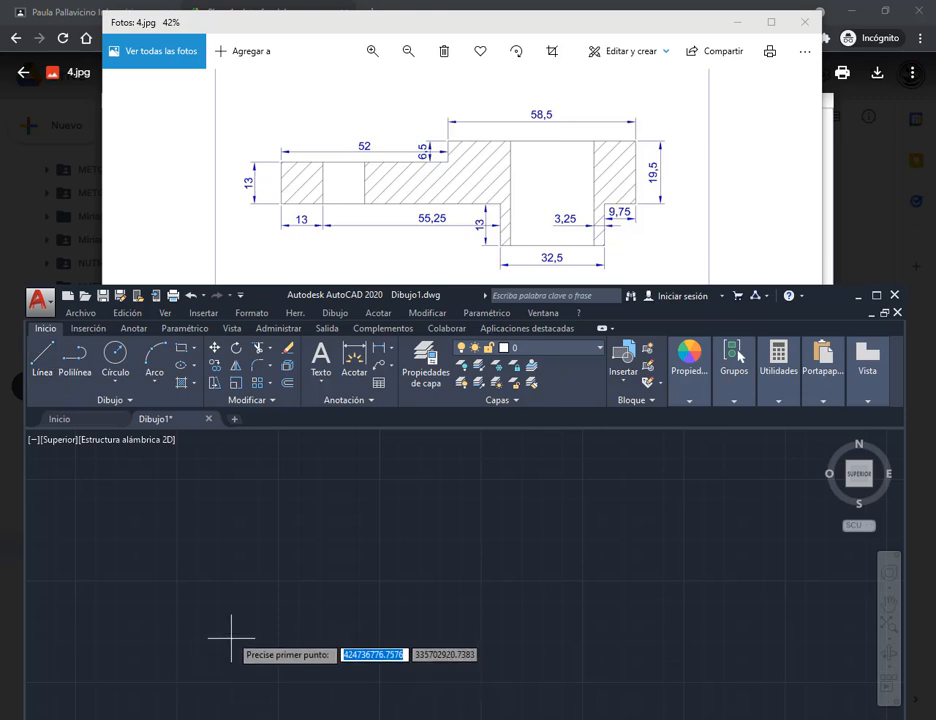
{"action": "left_click", "coordinate": [243, 599]}
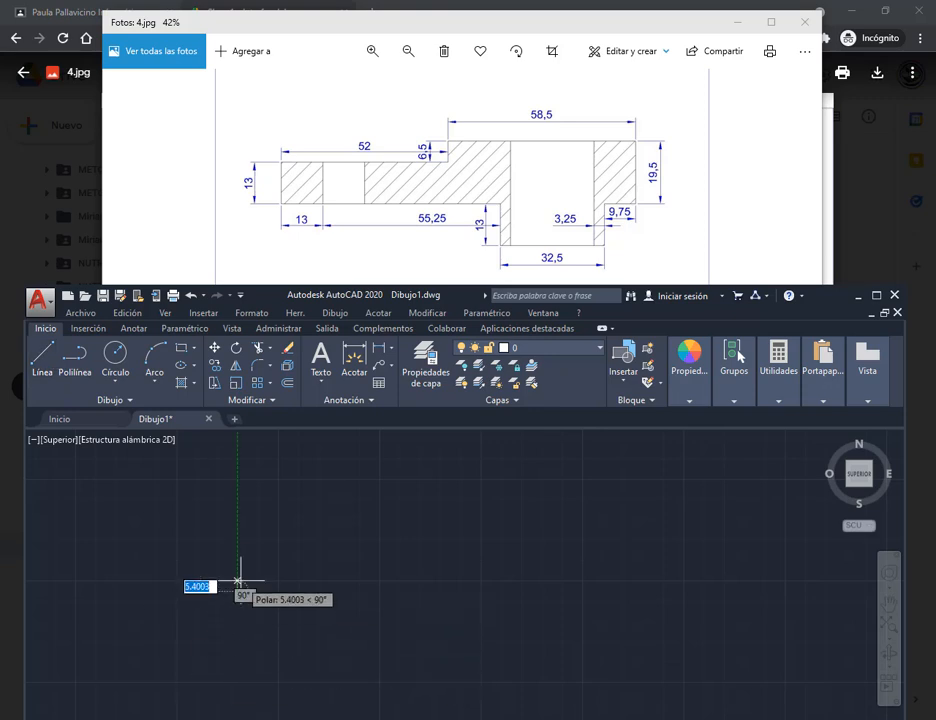
{"action": "type", "text": "0,13"}
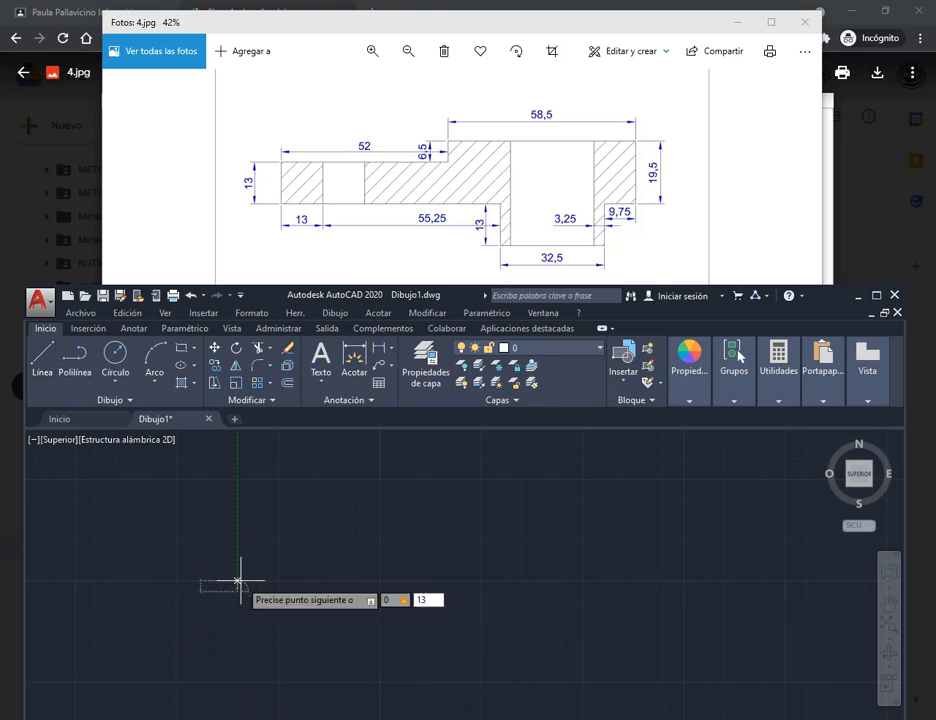
{"action": "key", "text": "Return"}
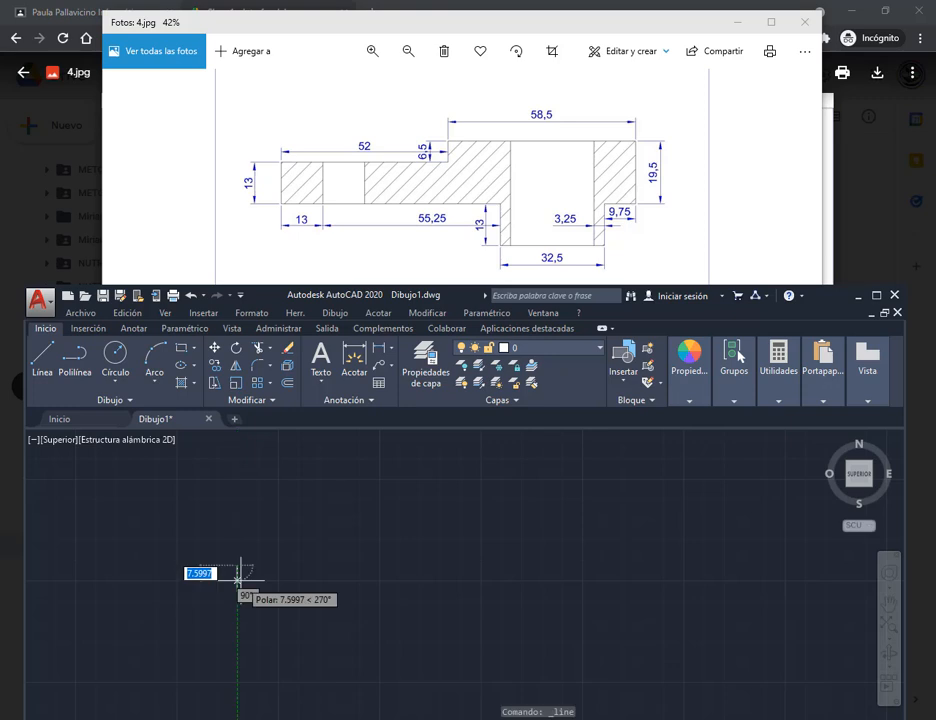
{"action": "type", "text": "52,0"}
{"action": "key", "text": "Return"}
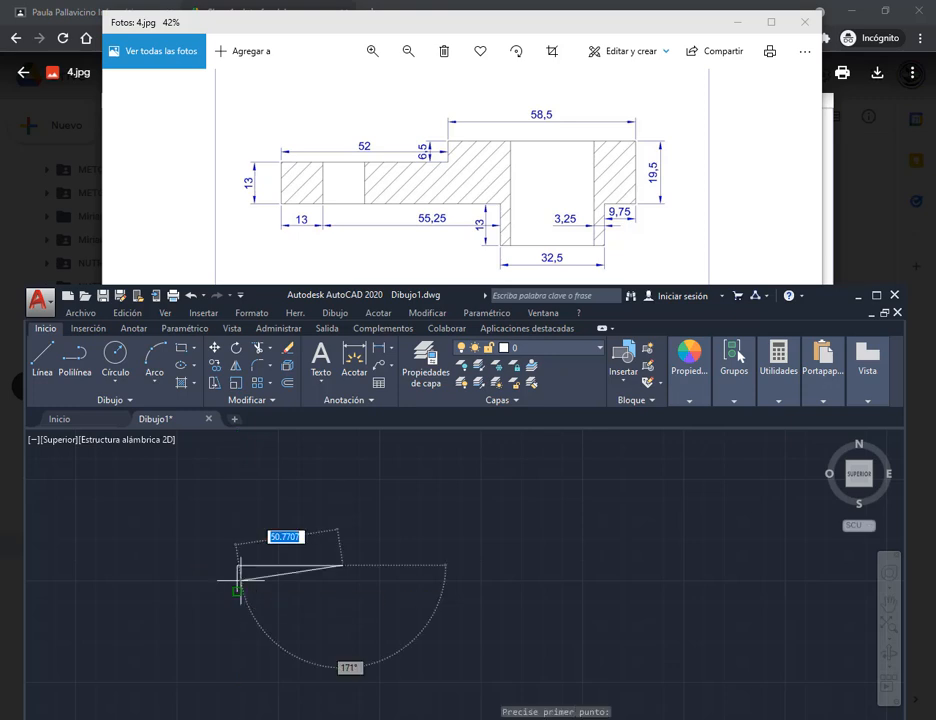
Step: Continue the section outline with line segments at relative coordinates 0,6.5 and 58.5,0 to form the raised top step
{"action": "type", "text": "0,6"}
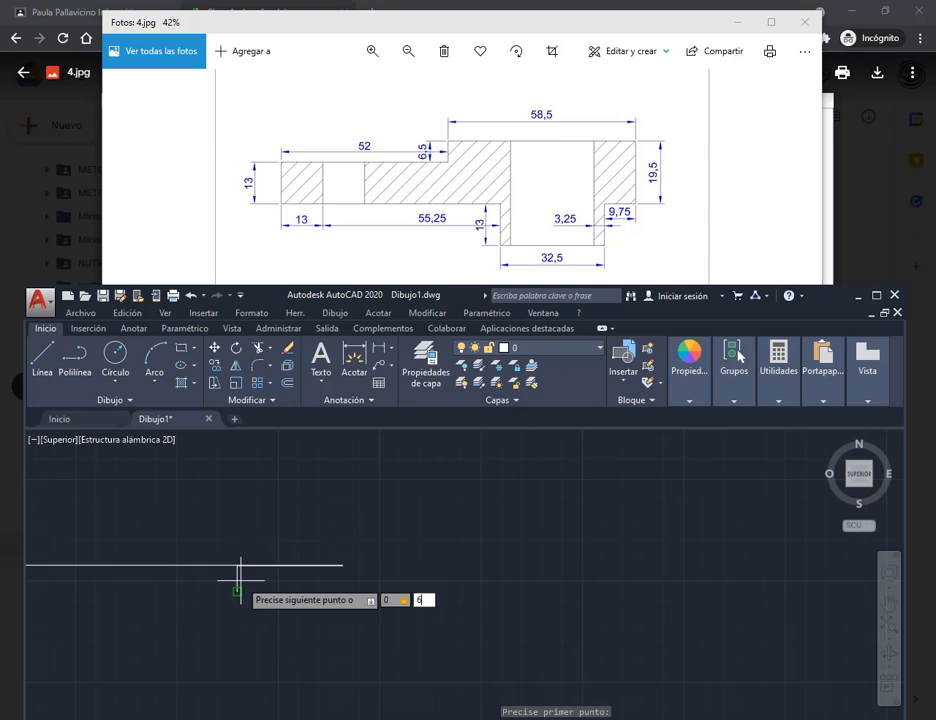
{"action": "type", "text": ".5"}
{"action": "key", "text": "Return"}
{"action": "type", "text": "58.5"}
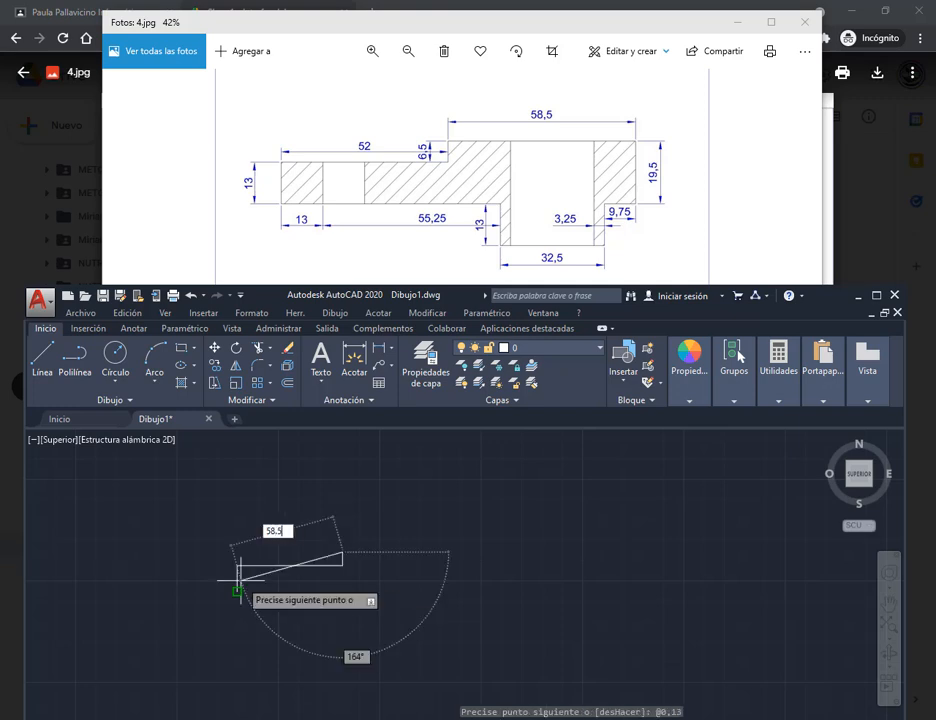
{"action": "type", "text": ",0"}
{"action": "key", "text": "Return"}
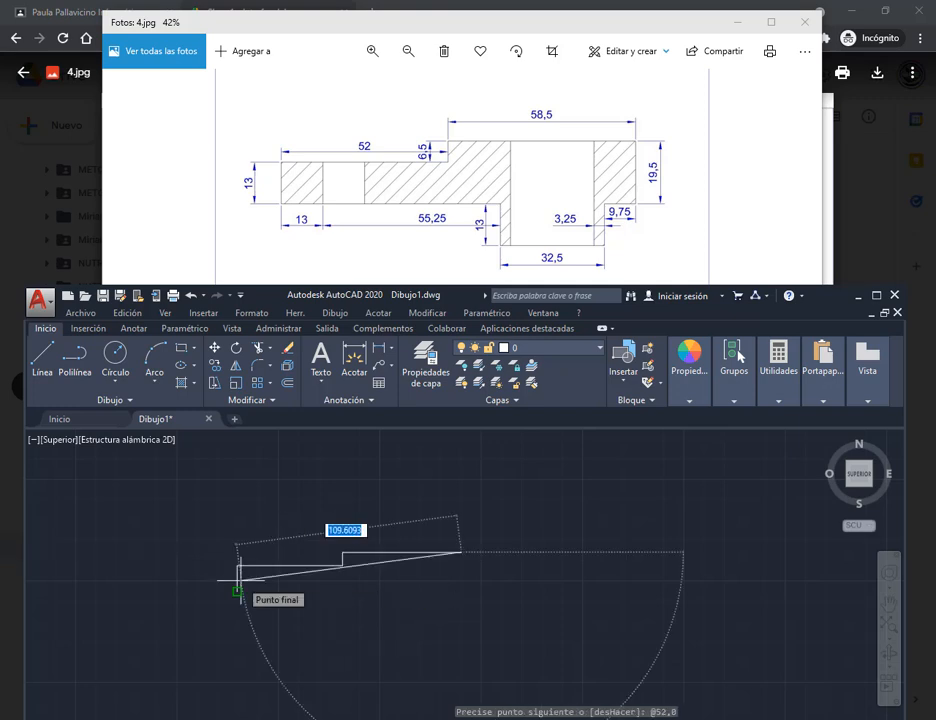
Step: Add the outline's right side and lower shoulder with line segments at relative coordinates 0,-19.5 and -9.75,0
{"action": "type", "text": "0,-"}
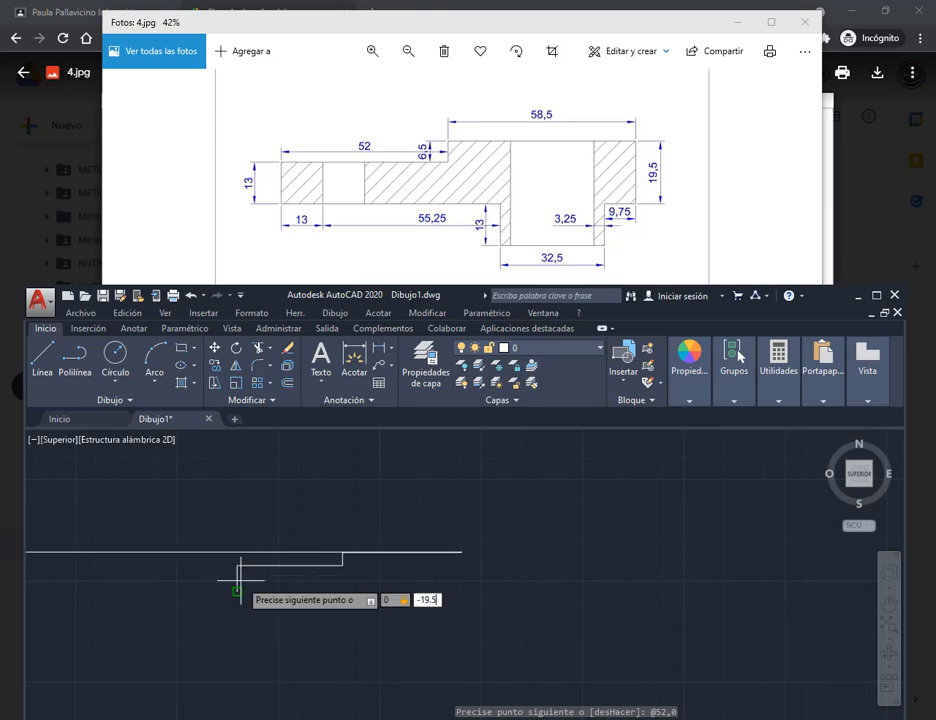
{"action": "type", "text": "19.5"}
{"action": "key", "text": "Return"}
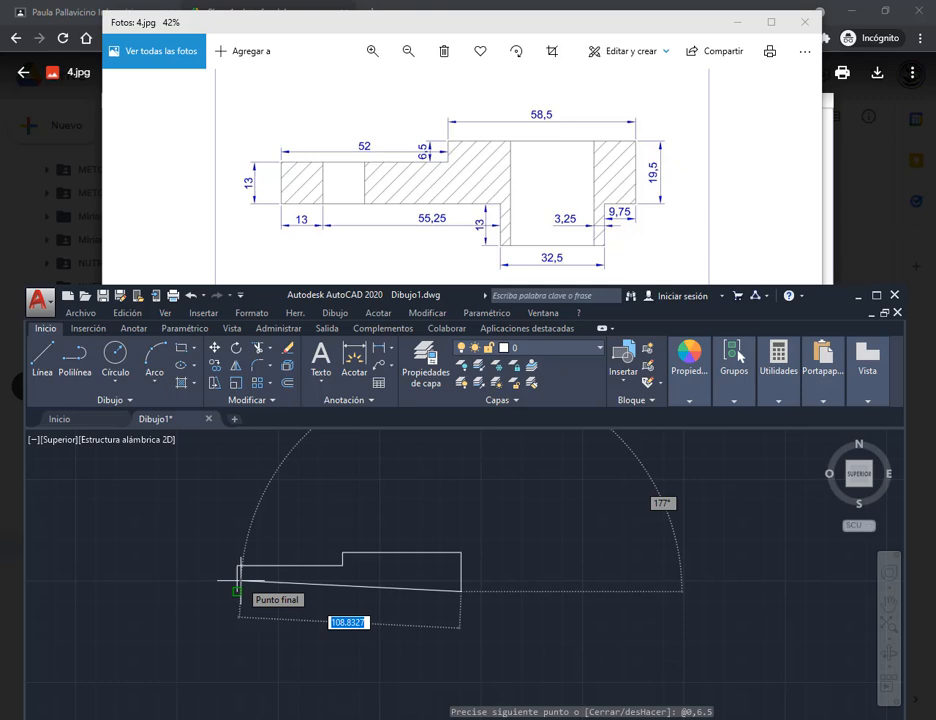
{"action": "type", "text": "-9.75"}
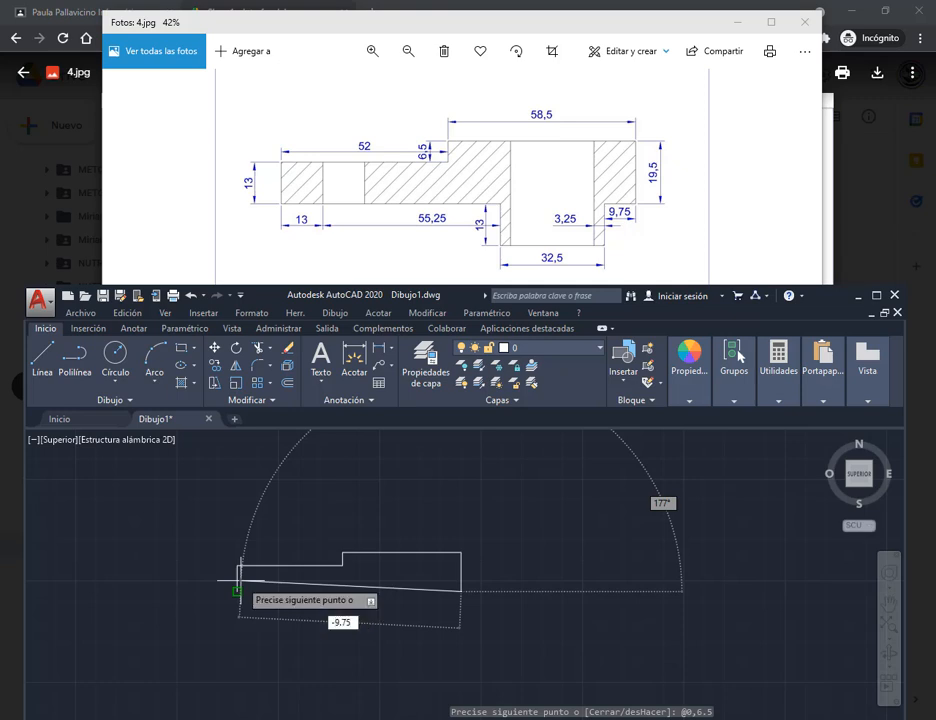
{"action": "type", "text": ",0"}
{"action": "key", "text": "Return"}
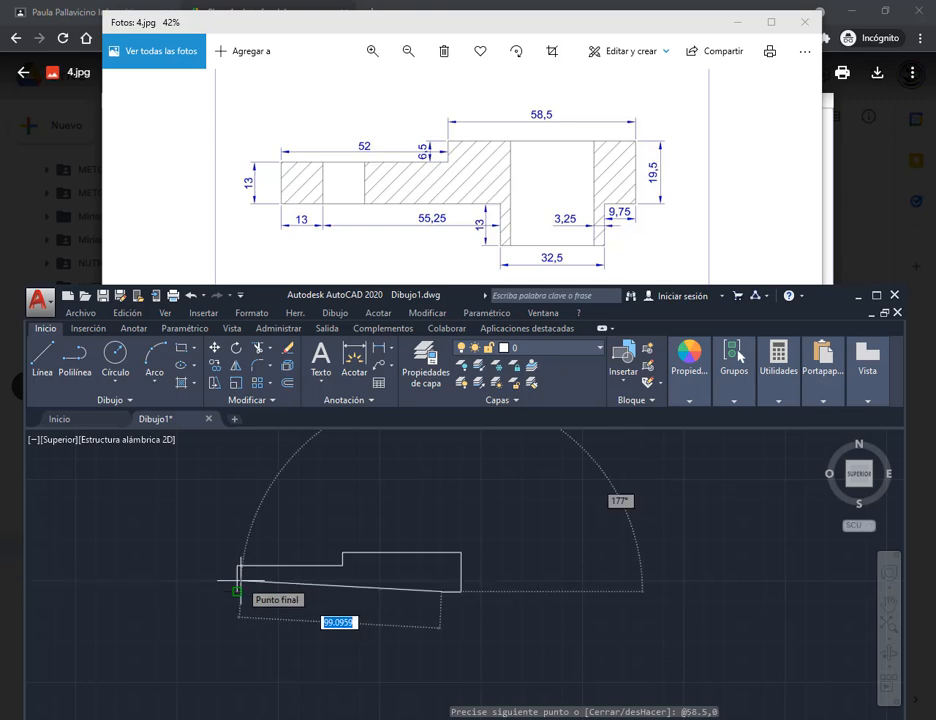
{"action": "type", "text": "0,13"}
{"action": "key", "text": "Return"}
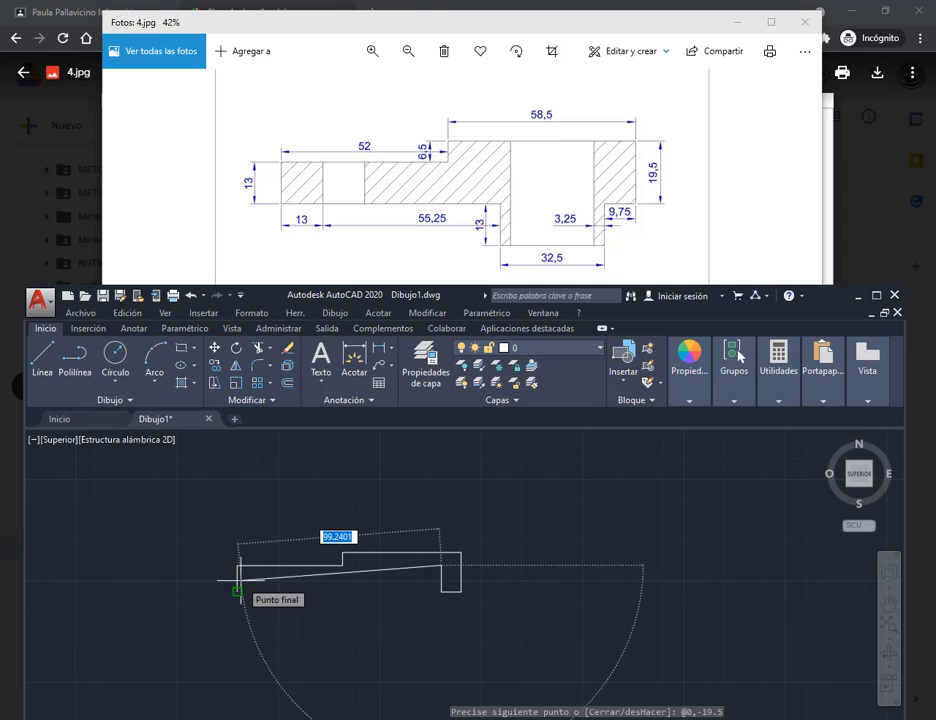
{"action": "key", "text": "ctrl+z"}
Step: Outline the lower boss with line segments at relative coordinates 0,-13, then -32.5,0 and 0,13
{"action": "type", "text": "0,"}
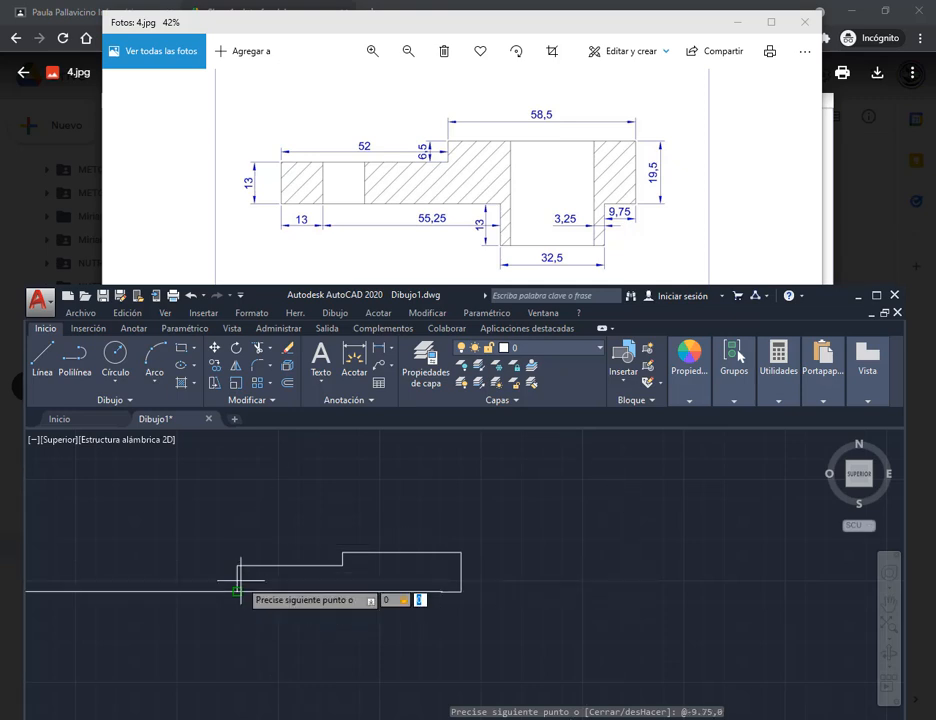
{"action": "type", "text": "-13"}
{"action": "key", "text": "Return"}
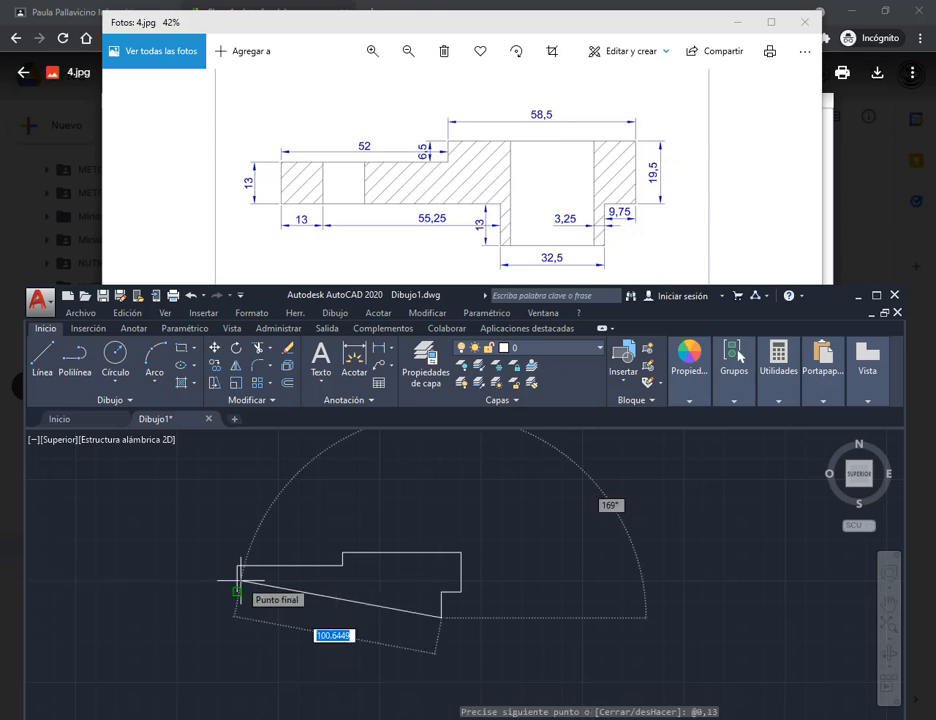
{"action": "type", "text": "-32.5"}
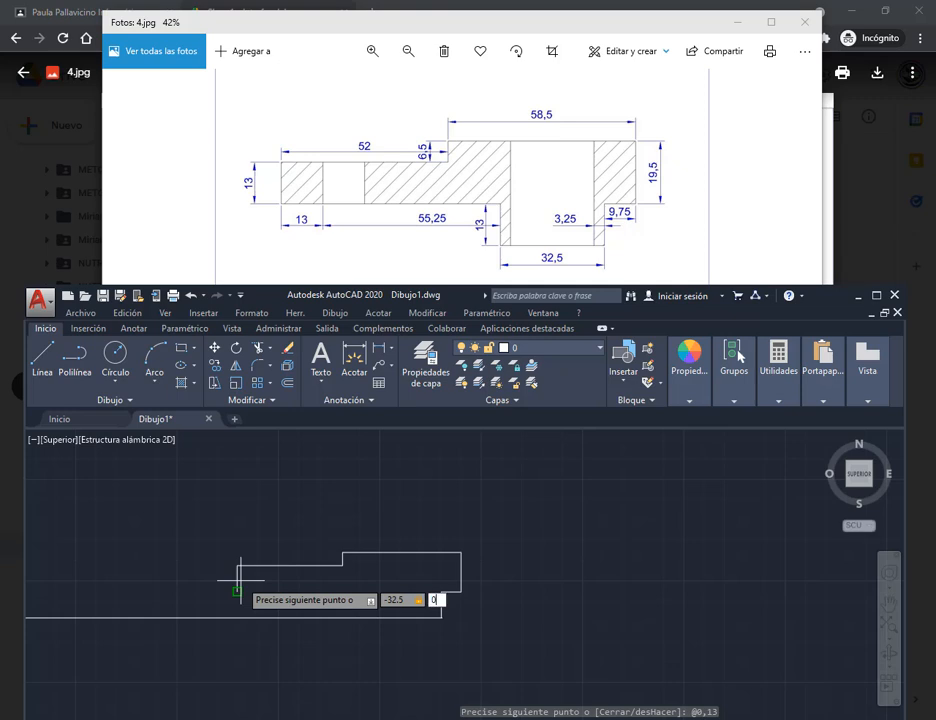
{"action": "type", "text": "h"}
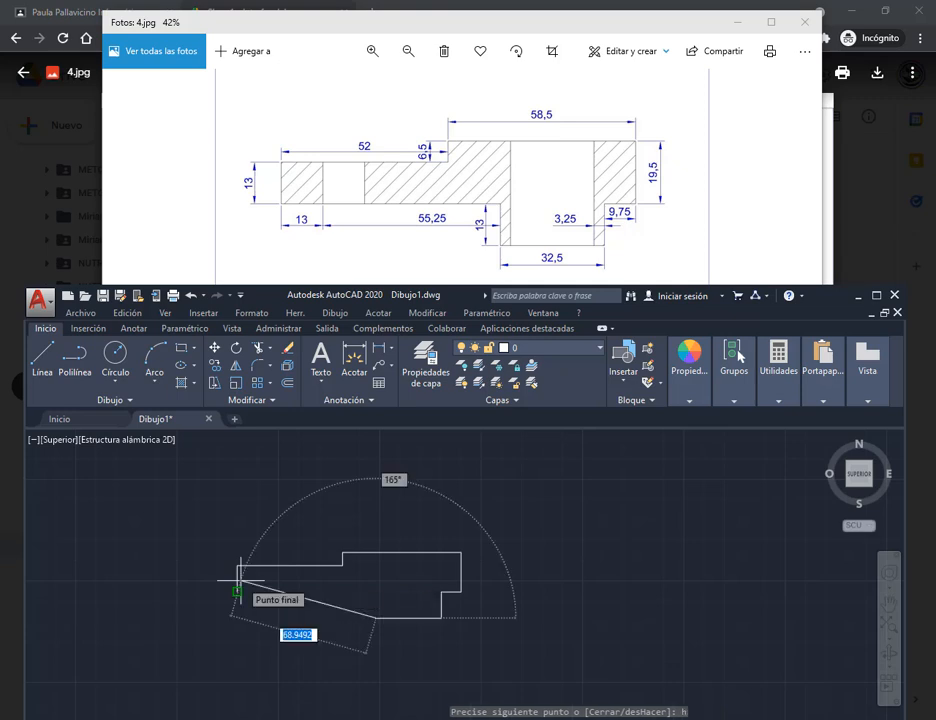
{"action": "type", "text": "0,"}
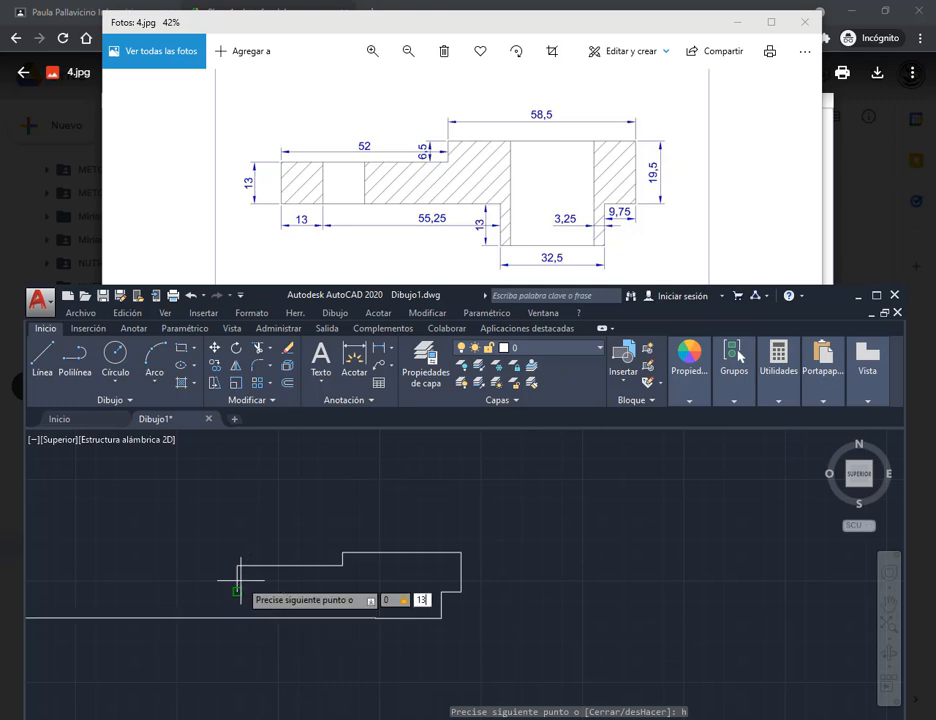
{"action": "key", "text": "Return"}
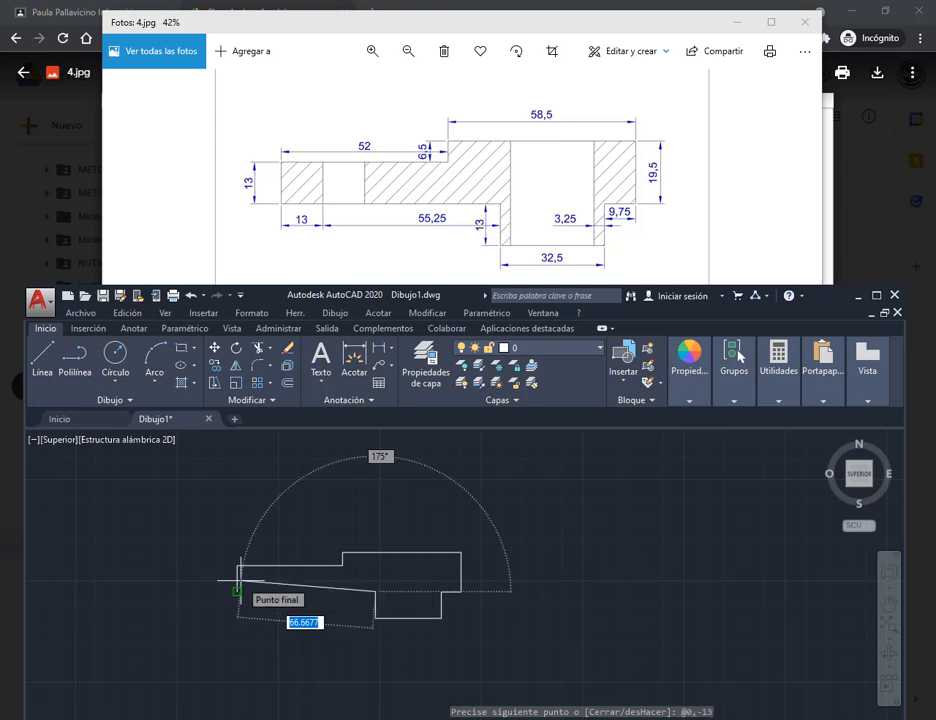
Step: Draw the arm's lower edge with a segment at relative coordinates -55.25,0 and close the outline at its starting corner
{"action": "type", "text": "-55.25"}
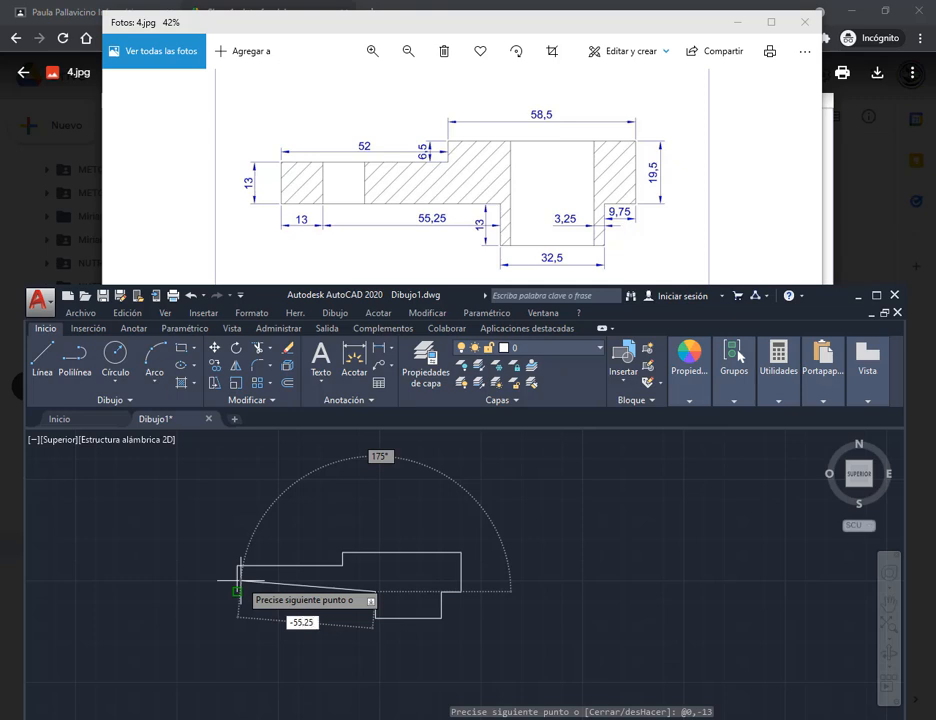
{"action": "key", "text": "Tab"}
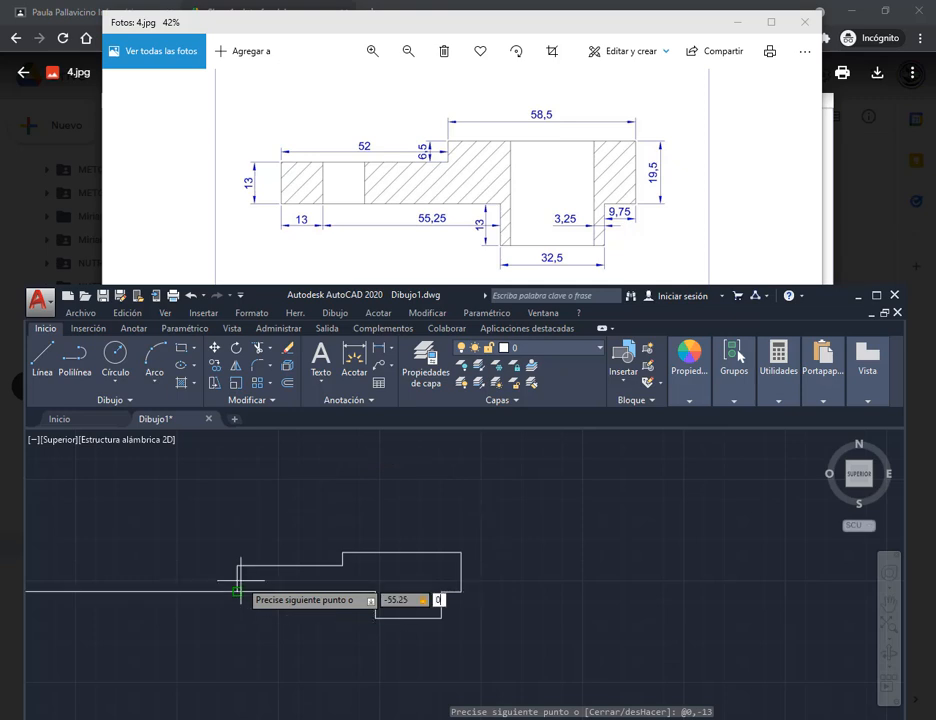
{"action": "key", "text": "Return"}
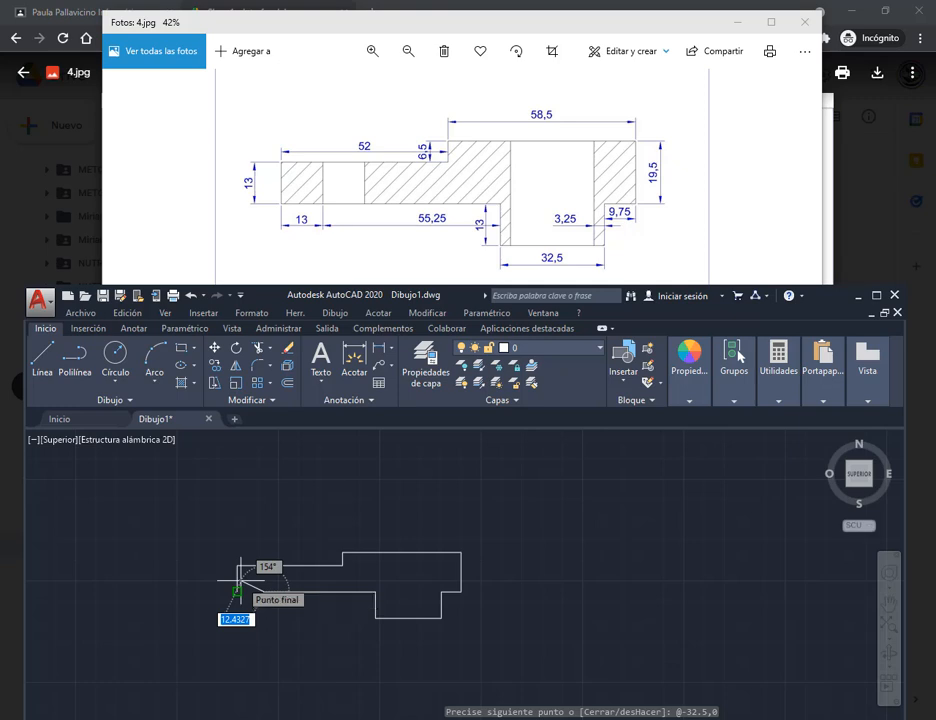
{"action": "type", "text": "-"}
{"action": "key", "text": "BackSpace"}
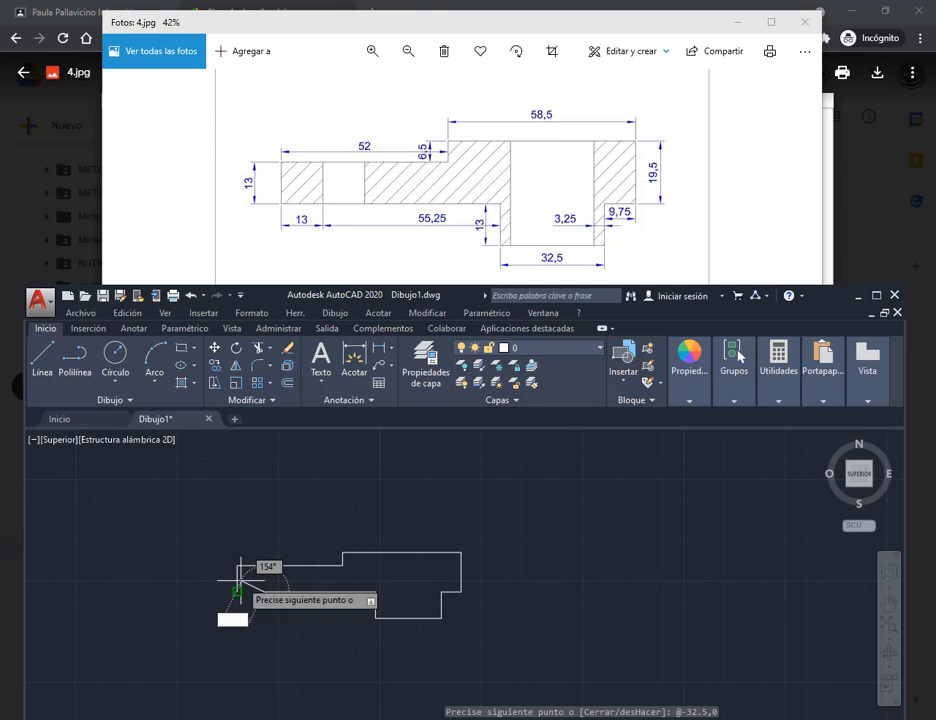
{"action": "type", "text": "@0,13"}
{"action": "key", "text": "Return"}
{"action": "scroll", "coordinate": [320, 595], "scroll_direction": "up", "scroll_amount": 2}
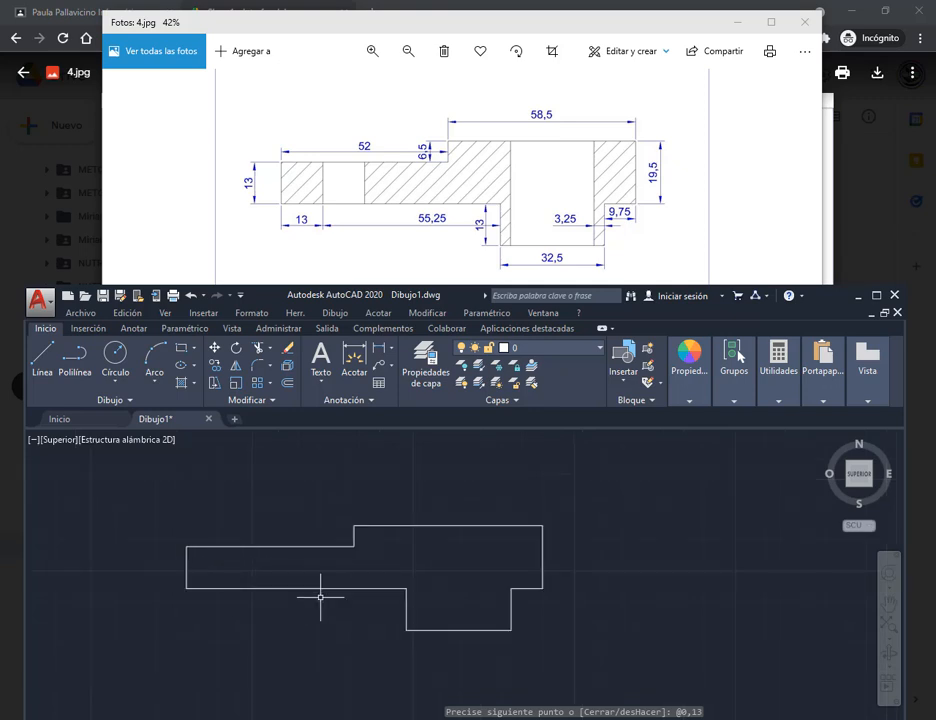
{"action": "middle_click_drag", "start_coordinate": [389, 566], "coordinate": [426, 549]}
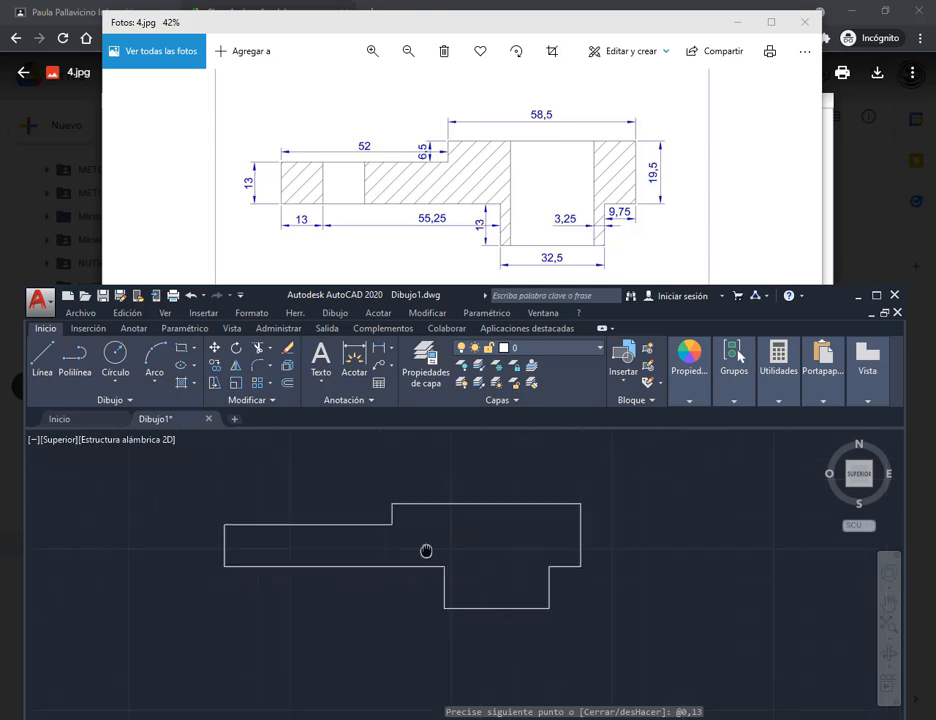
Step: Draw a vertical line from the junction on the arm's lower edge, 13 from its left end, up to the arm's upper edge
{"action": "left_click", "coordinate": [38, 360]}
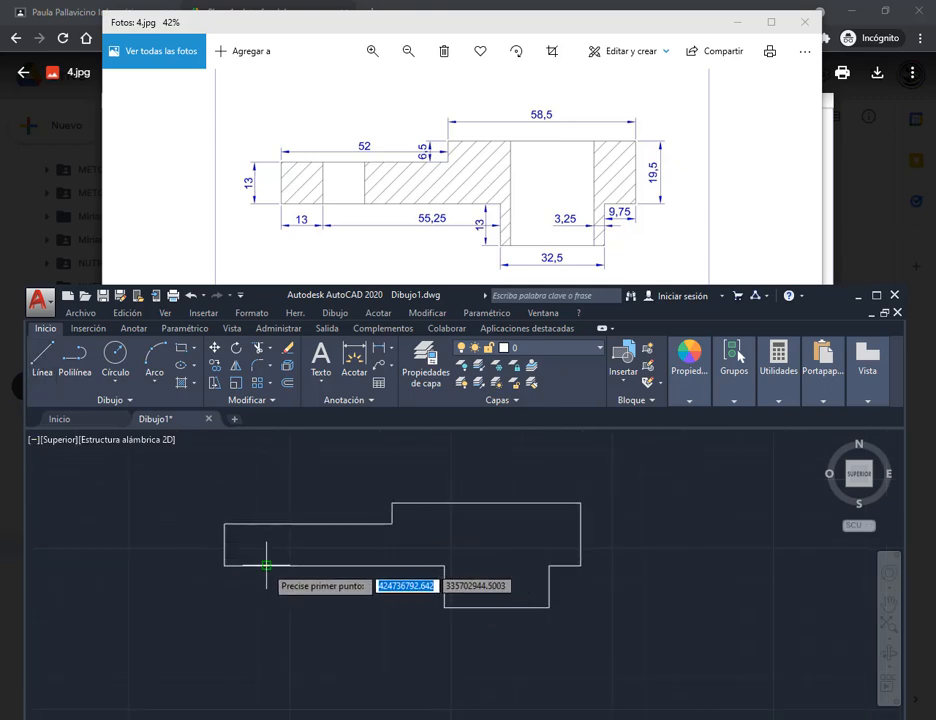
{"action": "left_click", "coordinate": [266, 565]}
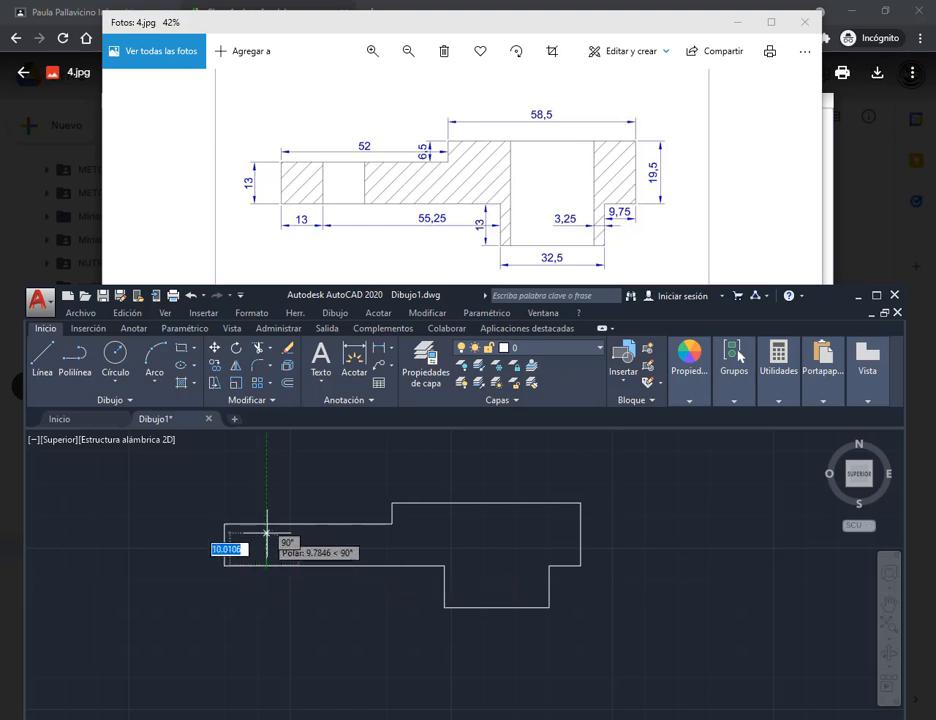
{"action": "left_click", "coordinate": [266, 523]}
{"action": "key", "text": "Escape"}
Step: Draw a second vertical line across the arm, starting 13 to the right of the first line's upper end
{"action": "left_click", "coordinate": [39, 366]}
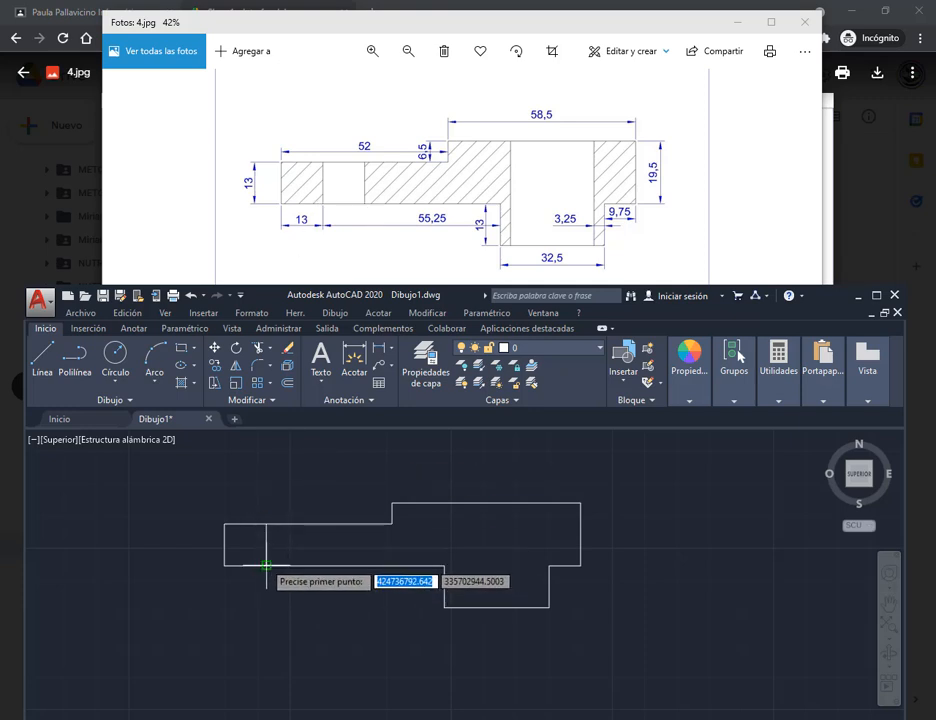
{"action": "left_click", "coordinate": [266, 522]}
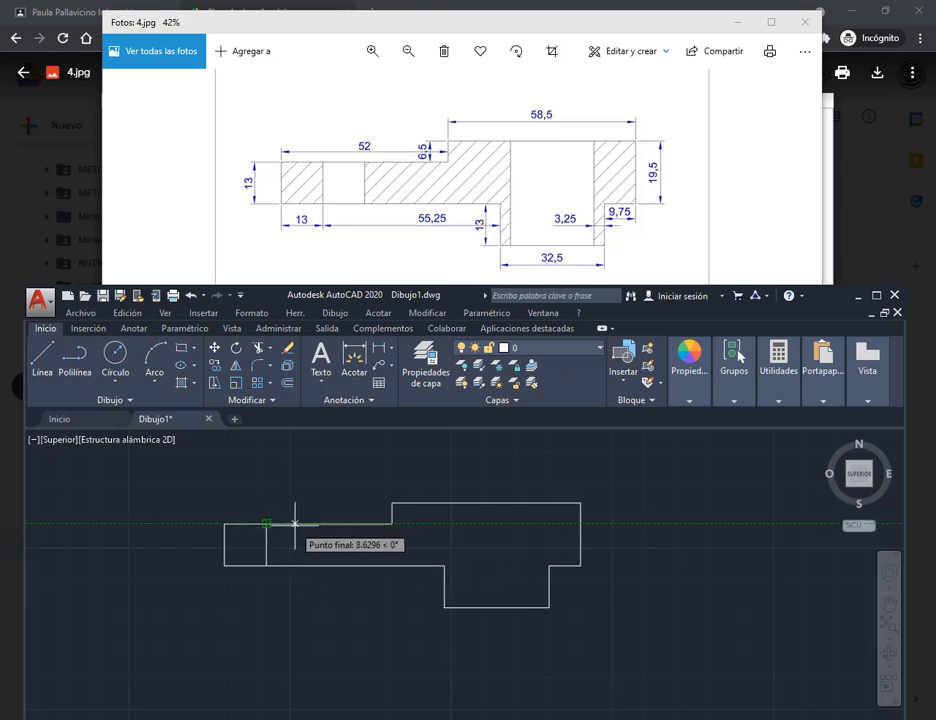
{"action": "left_click", "coordinate": [294, 522]}
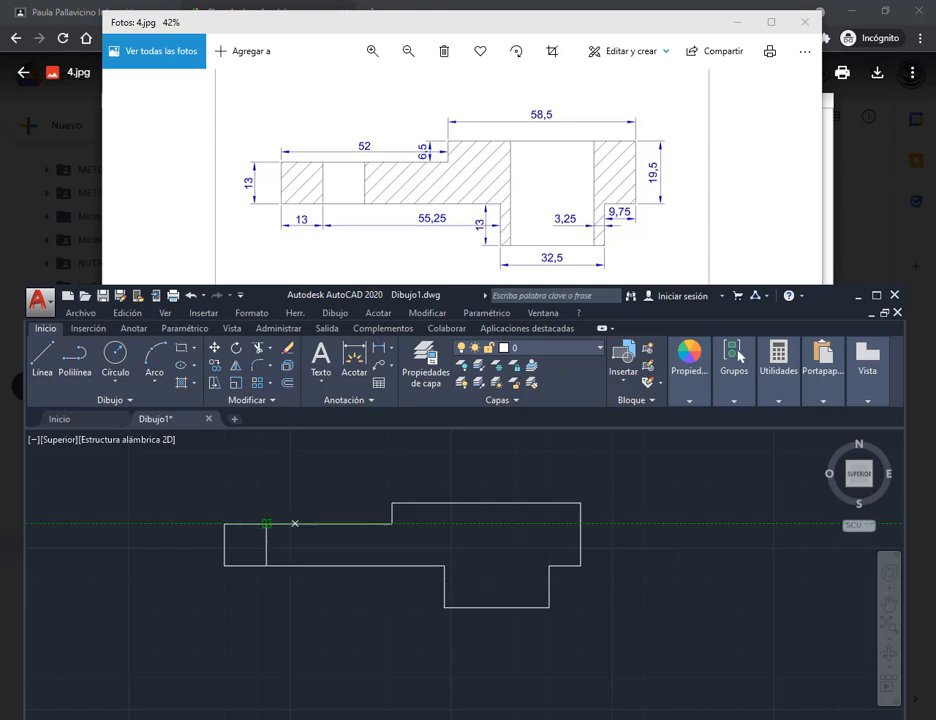
{"action": "left_click", "coordinate": [308, 565]}
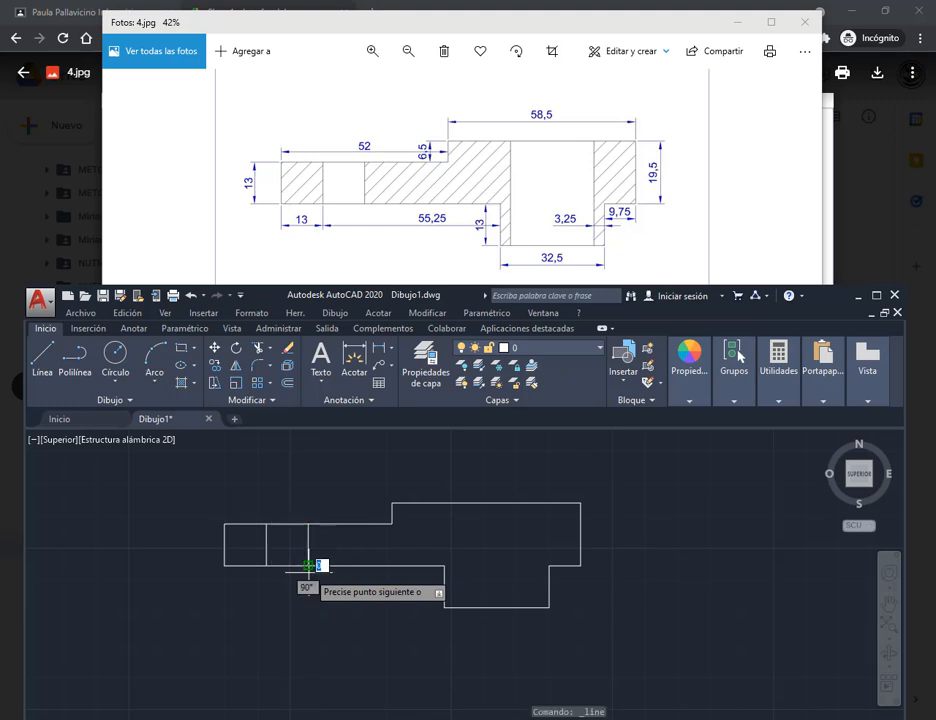
{"action": "key", "text": "Escape"}
Step: Draw a vertical line from 3.25 inside the boss's lower-left corner up to the section's top edge
{"action": "scroll", "coordinate": [510, 638], "scroll_direction": "up", "scroll_amount": 2}
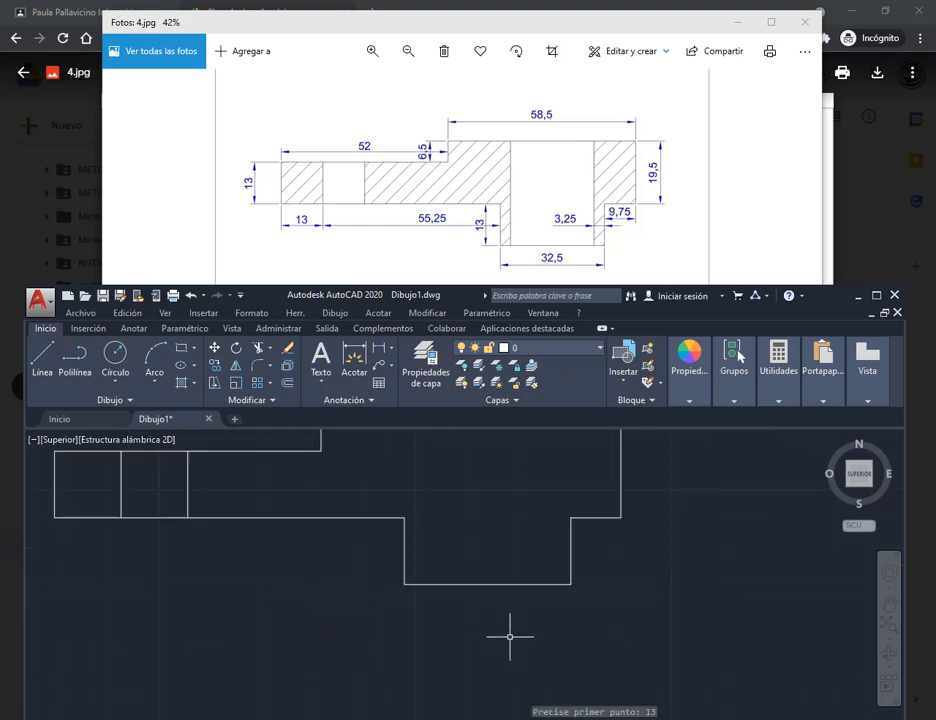
{"action": "left_click", "coordinate": [42, 355]}
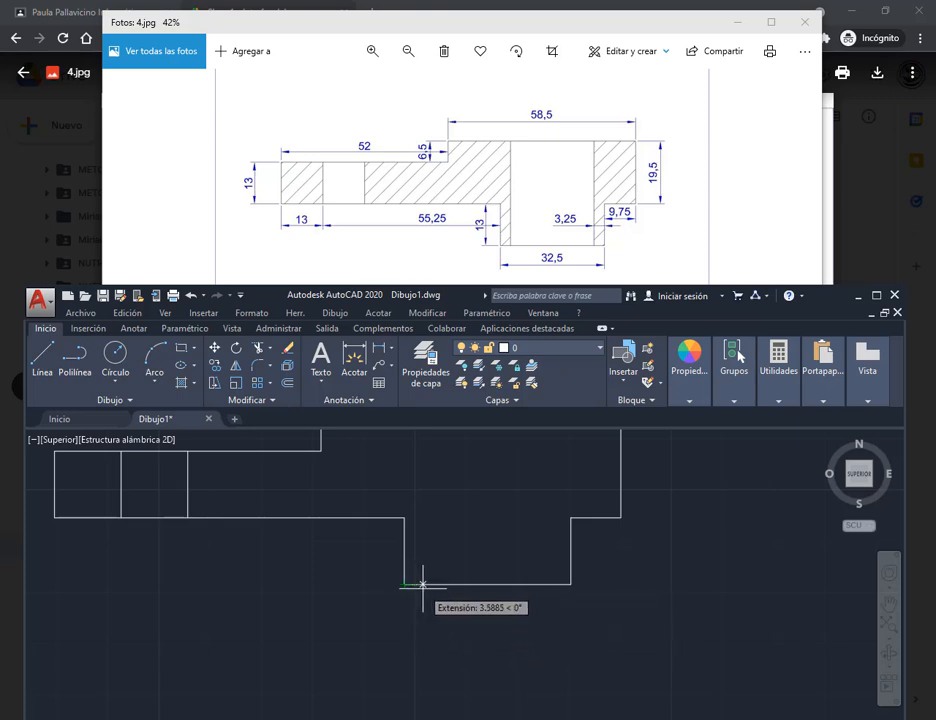
{"action": "type", "text": "3.25"}
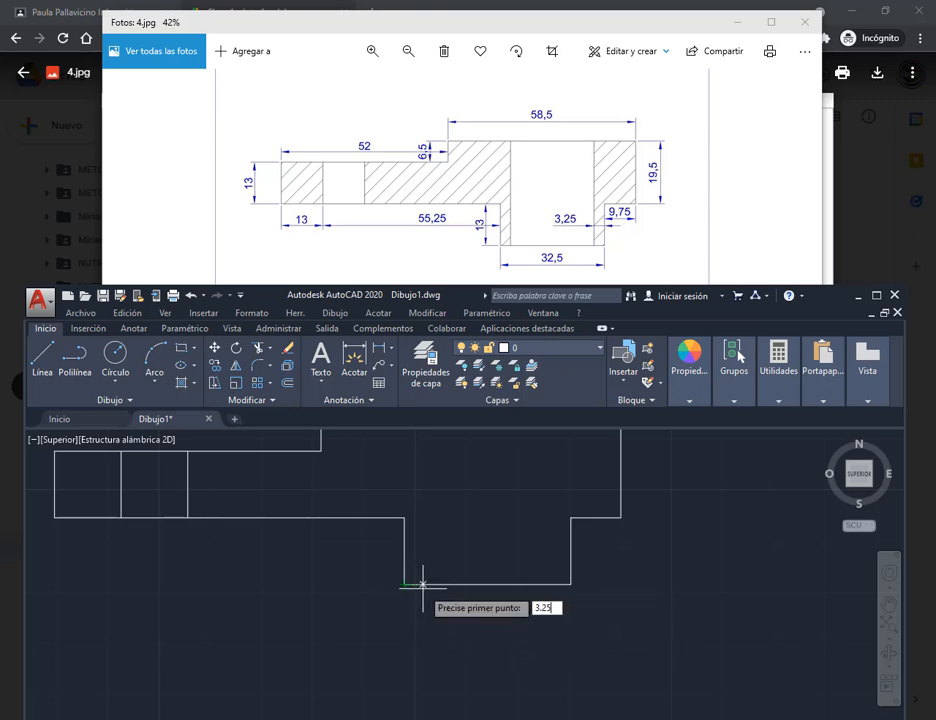
{"action": "key", "text": "Return"}
{"action": "middle_click_drag", "start_coordinate": [430, 550], "coordinate": [422, 632]}
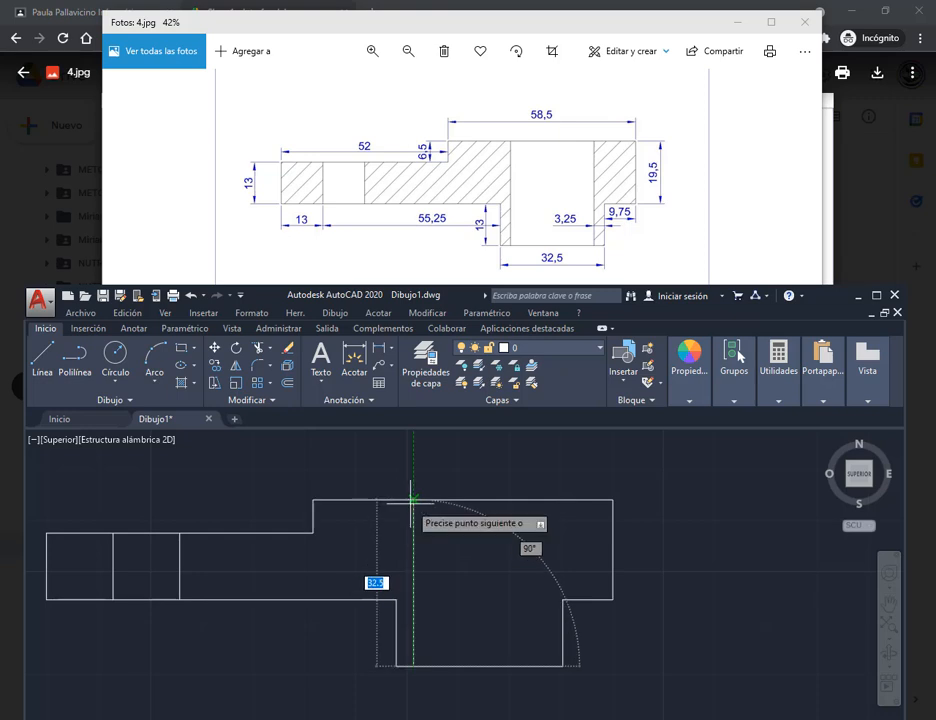
{"action": "left_click", "coordinate": [412, 500]}
{"action": "key", "text": "Return"}
Step: Draw a matching vertical line from 3.25 inside the boss's lower-right corner up to the section's top edge
{"action": "key", "text": "Return"}
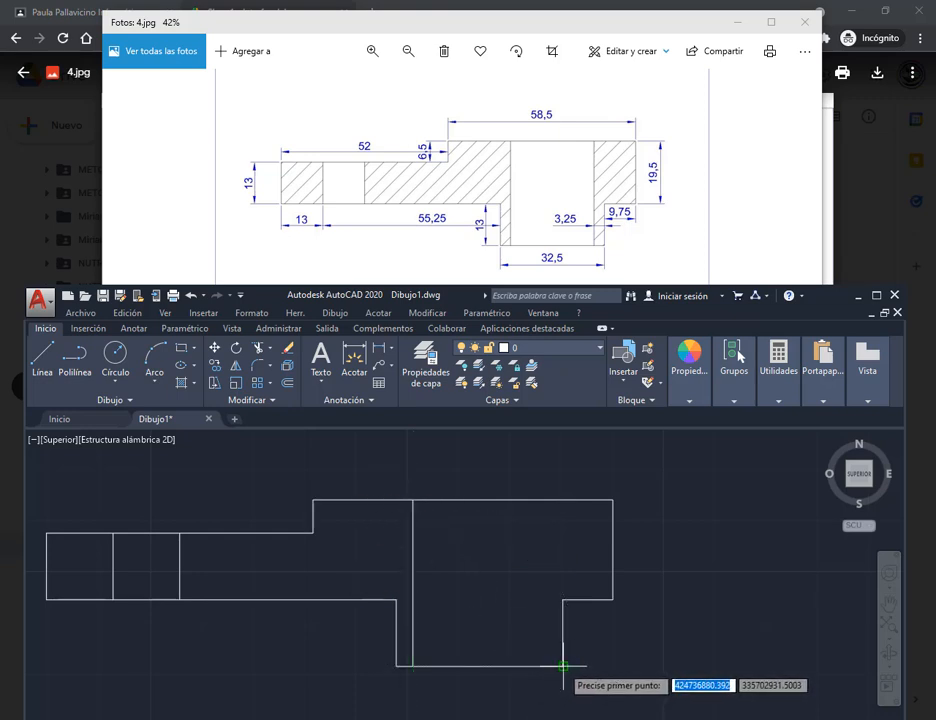
{"action": "type", "text": "3."}
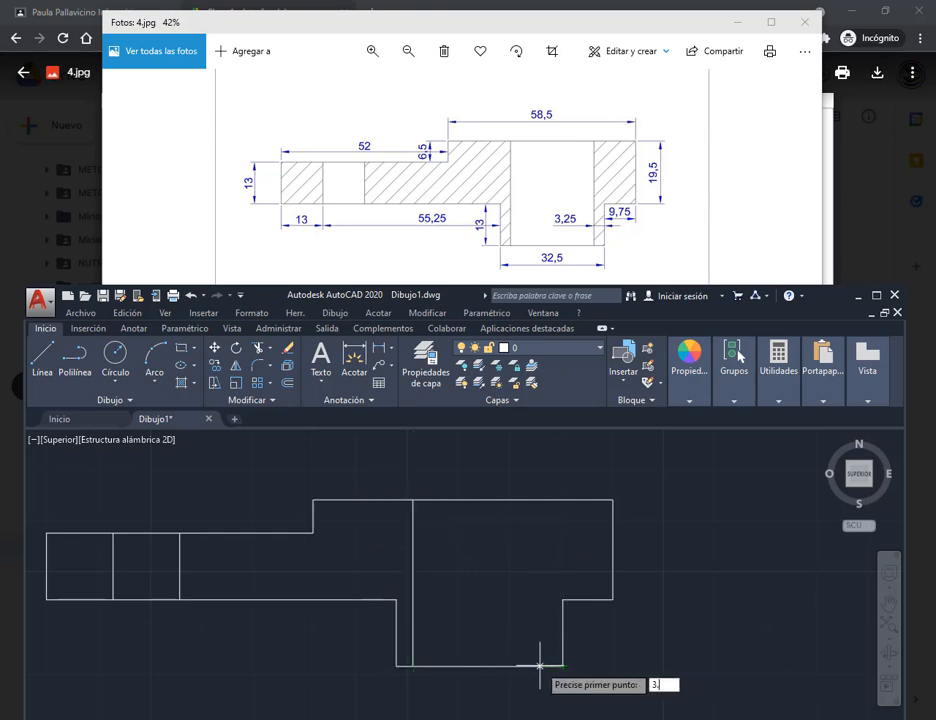
{"action": "type", "text": "25"}
{"action": "key", "text": "Return"}
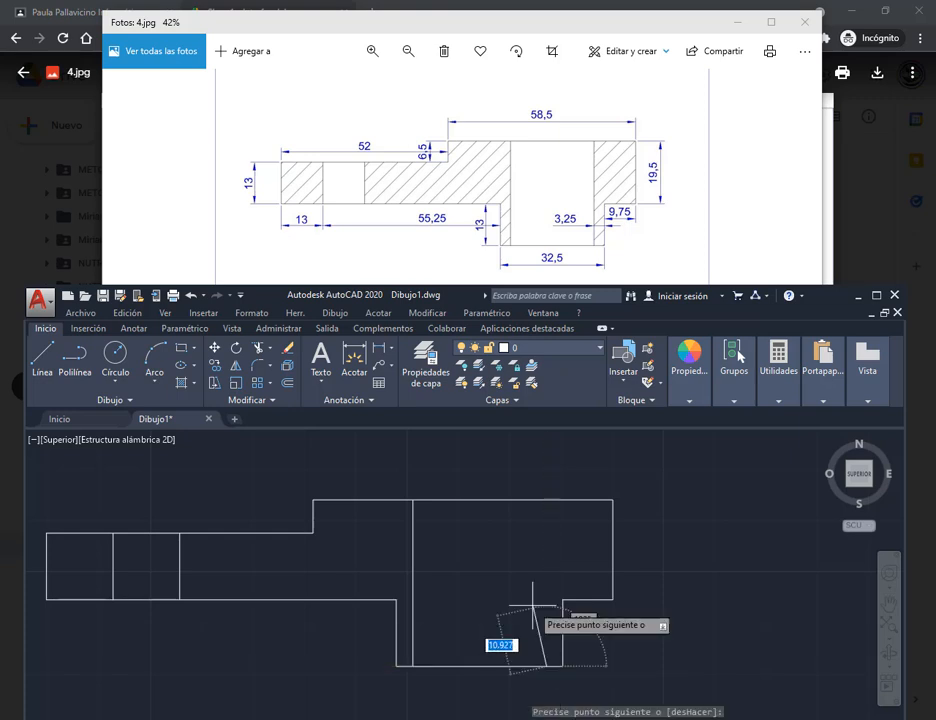
{"action": "left_click", "coordinate": [547, 500]}
{"action": "key", "text": "Escape"}
{"action": "scroll", "coordinate": [654, 618], "scroll_direction": "down", "scroll_amount": 2}
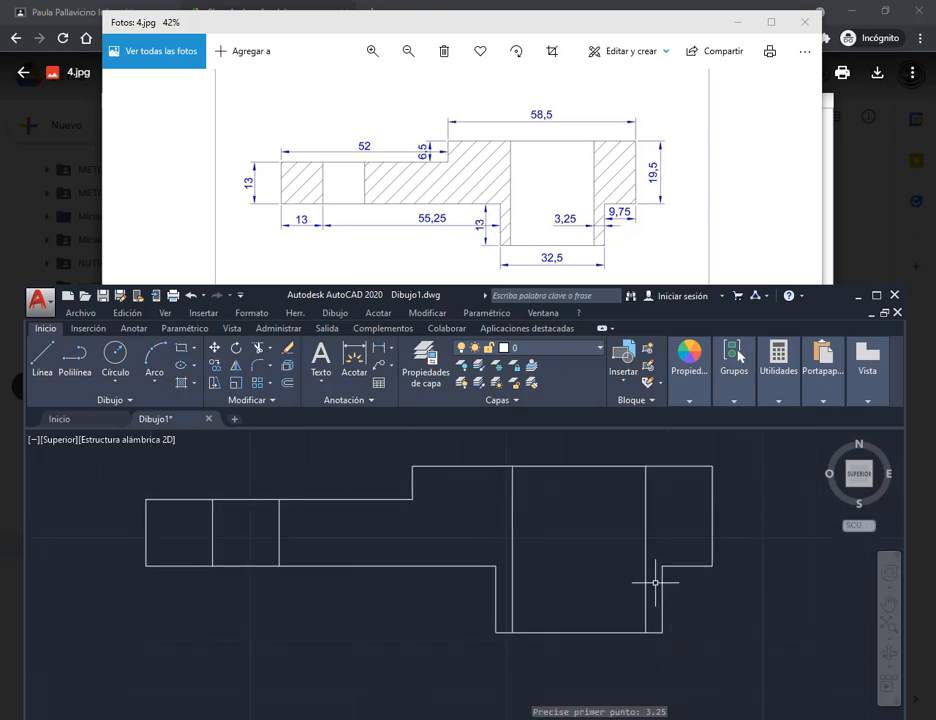
{"action": "scroll", "coordinate": [654, 580], "scroll_direction": "down", "scroll_amount": 2}
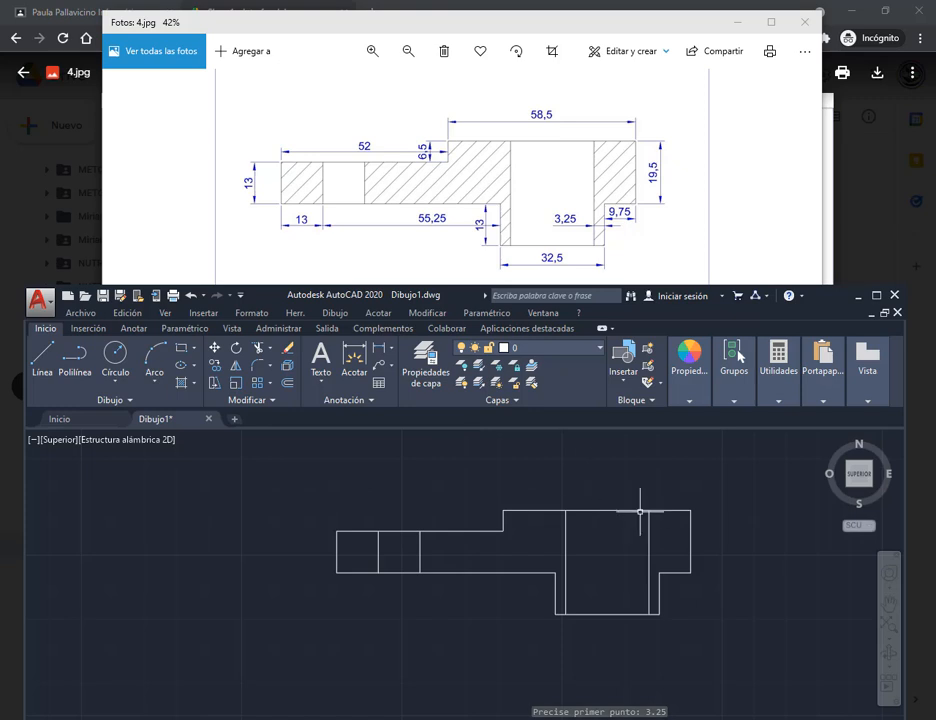
Step: Hatch the section's three solid regions, the arm's left end, the central stepped part and the right-hand part, with the ANGLE pattern
{"action": "middle_click_drag", "start_coordinate": [641, 501], "coordinate": [506, 503]}
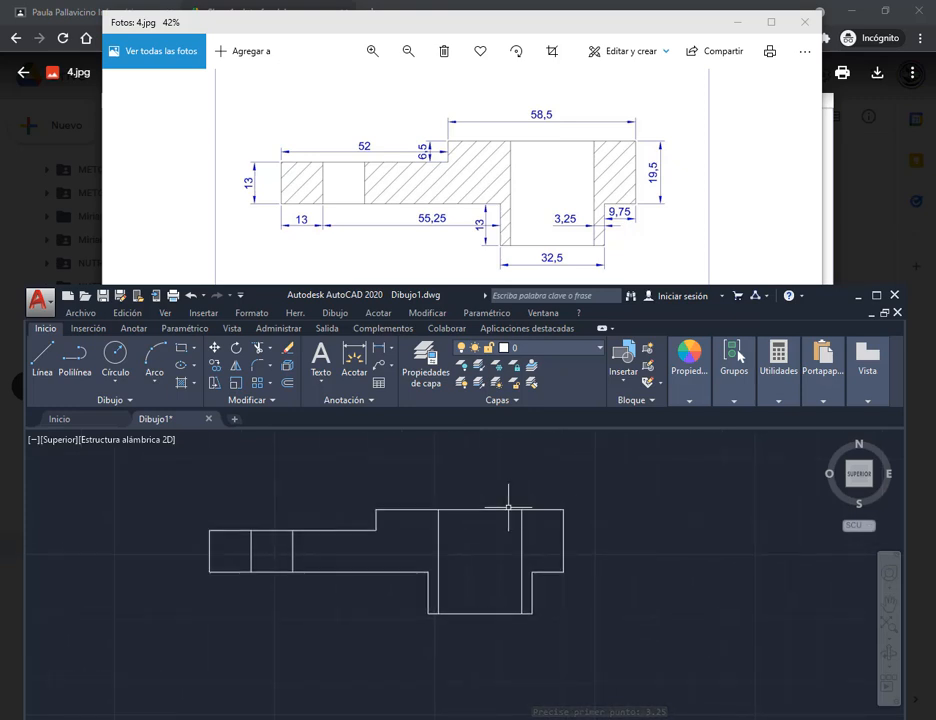
{"action": "left_click_drag", "start_coordinate": [201, 336], "coordinate": [24, 409]}
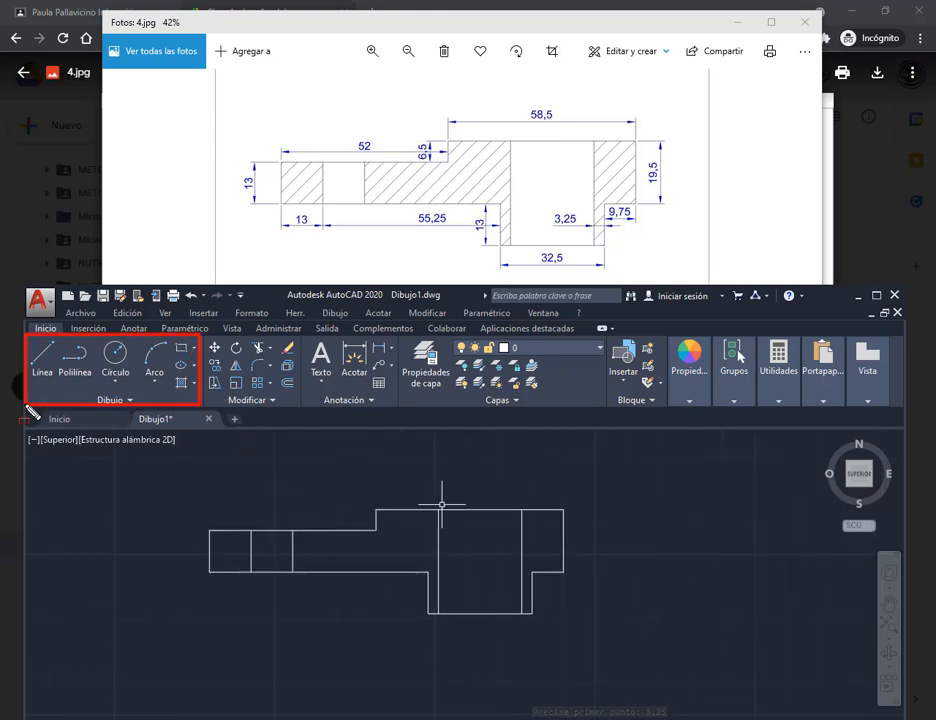
{"action": "mouse_move", "coordinate": [96, 486]}
{"action": "left_mouse_down"}
{"action": "mouse_move", "coordinate": [178, 396]}
{"action": "mouse_move", "coordinate": [173, 389]}
{"action": "left_mouse_up"}
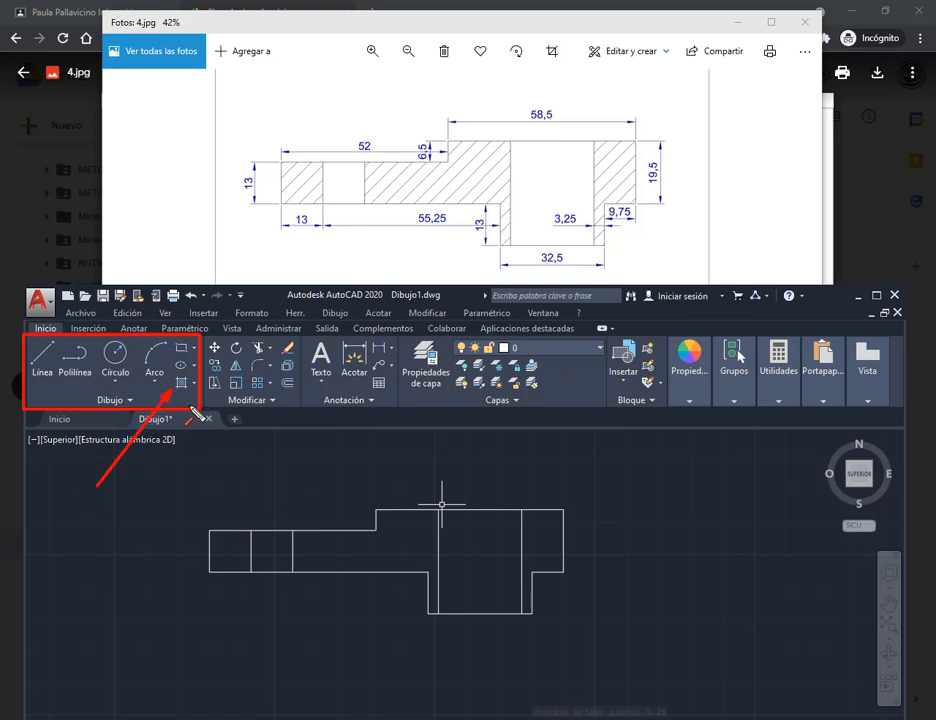
{"action": "key", "text": "Escape"}
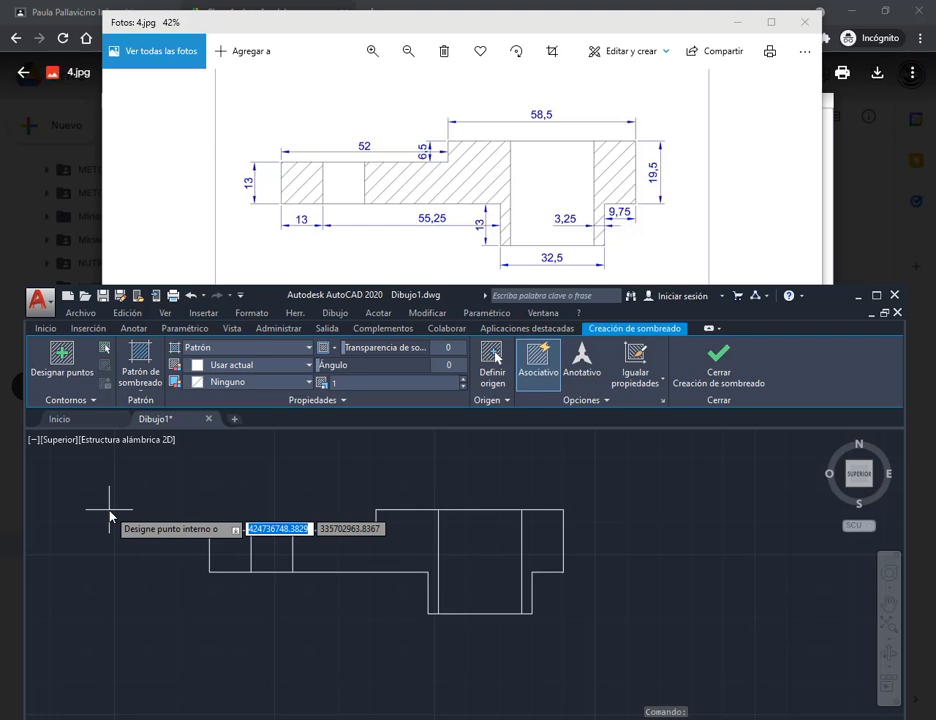
{"action": "left_click", "coordinate": [236, 566]}
{"action": "left_click", "coordinate": [385, 560]}
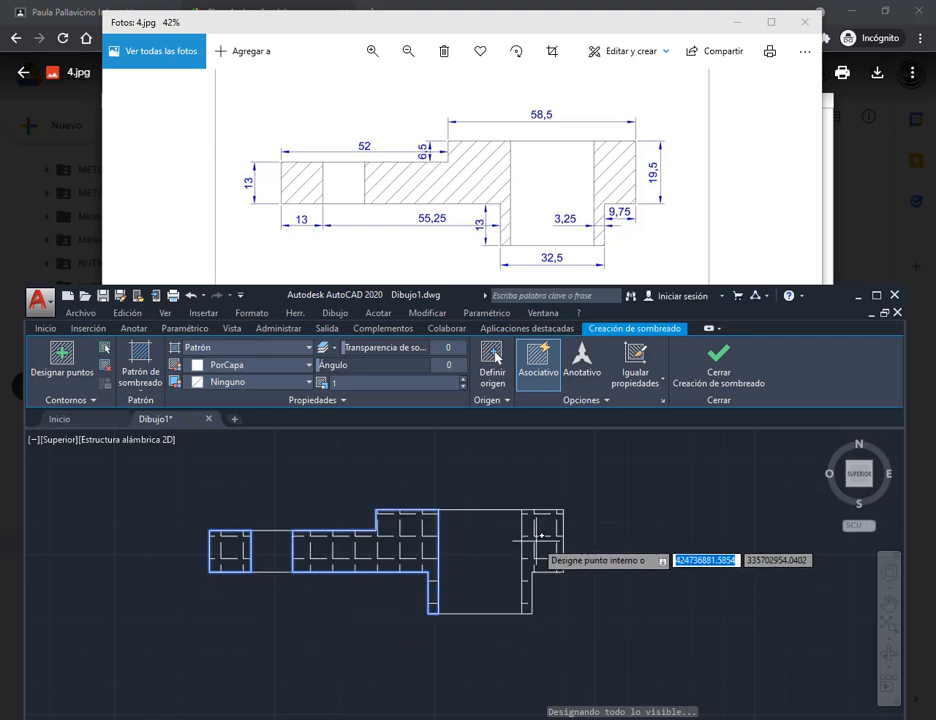
{"action": "left_click", "coordinate": [541, 536]}
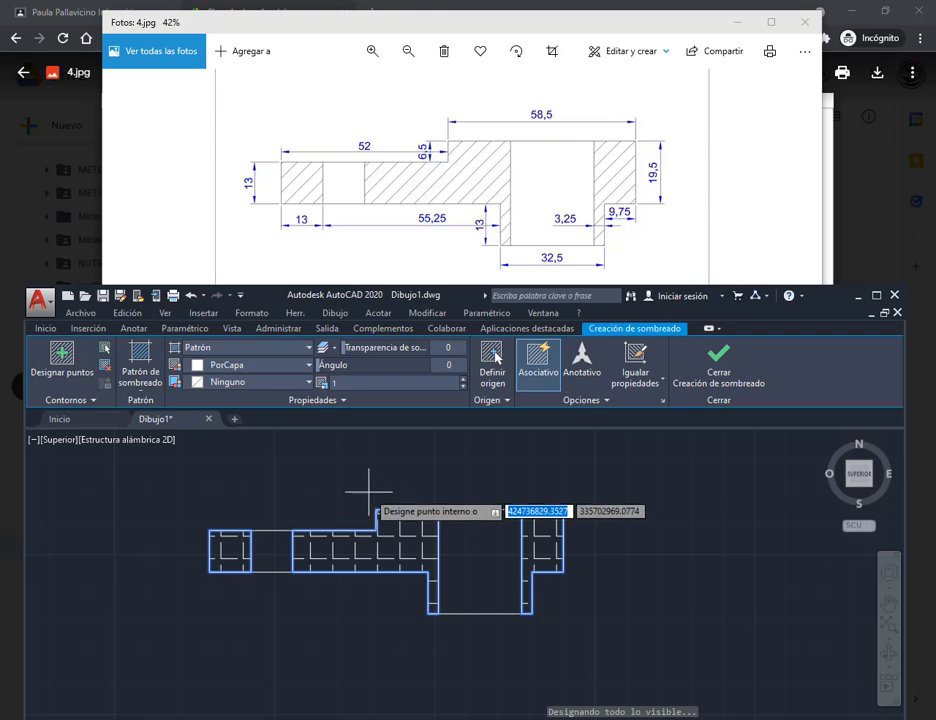
{"action": "left_click", "coordinate": [733, 356]}
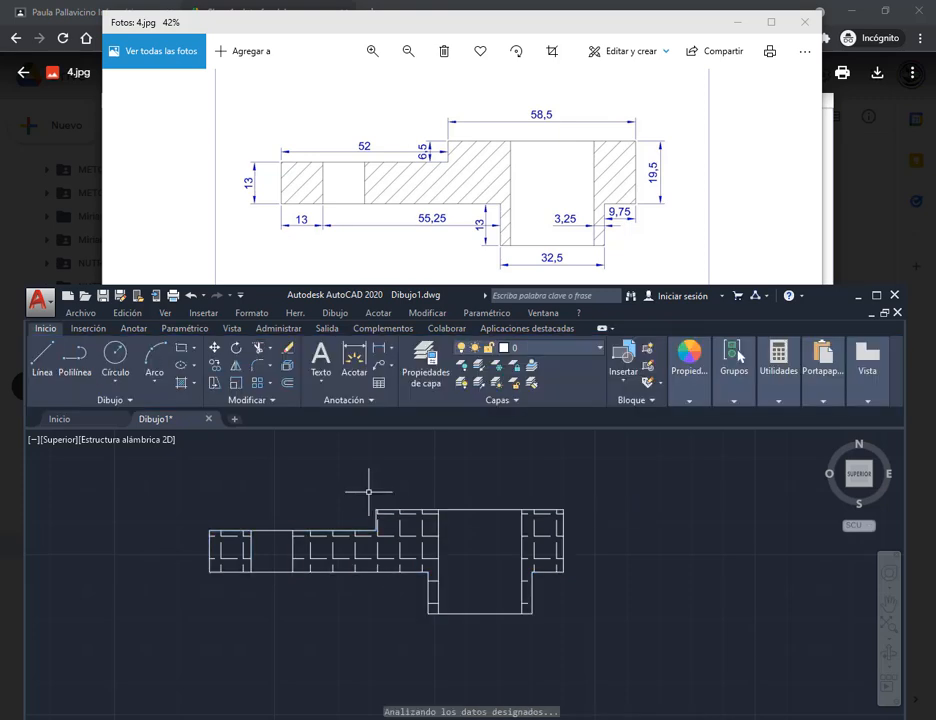
Step: Change the section hatch to the AR-HBONE pattern, keeping the hatch type as Patrón
{"action": "left_click", "coordinate": [341, 558]}
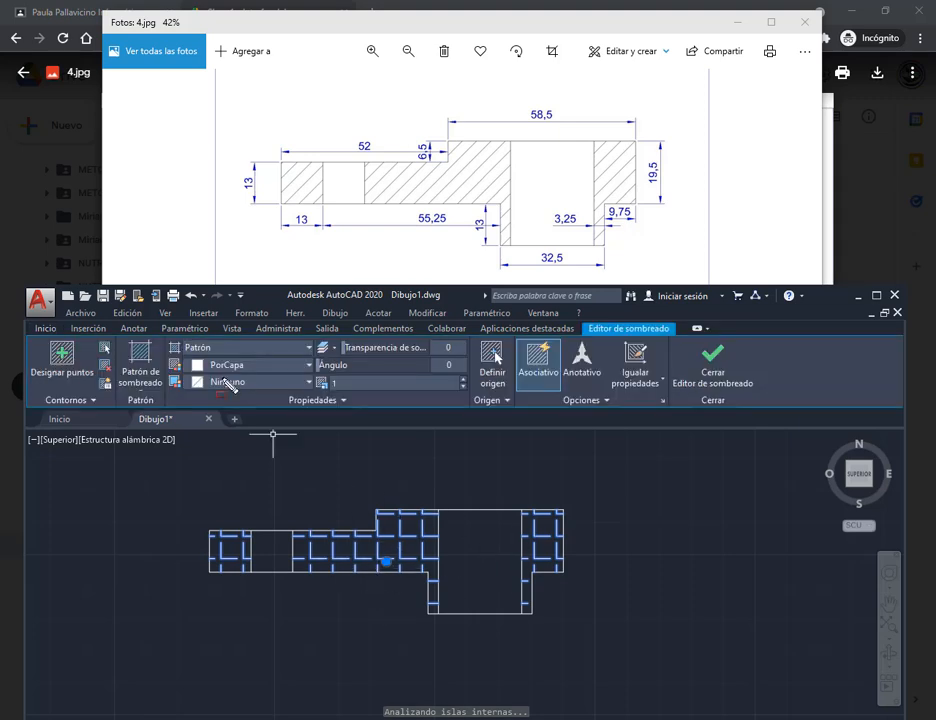
{"action": "left_click", "coordinate": [309, 348]}
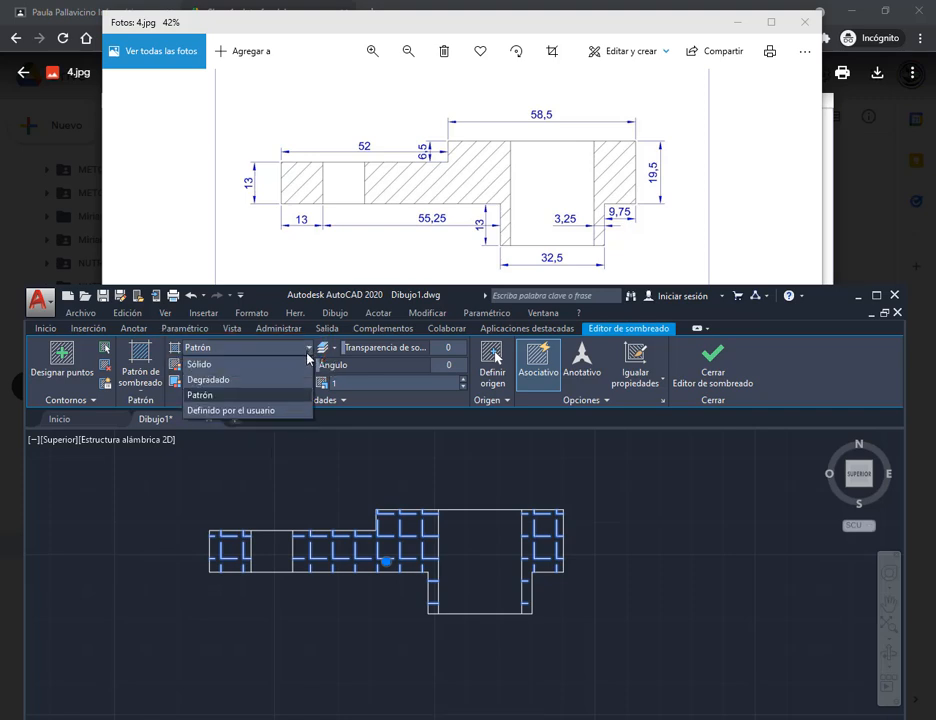
{"action": "left_click", "coordinate": [232, 394]}
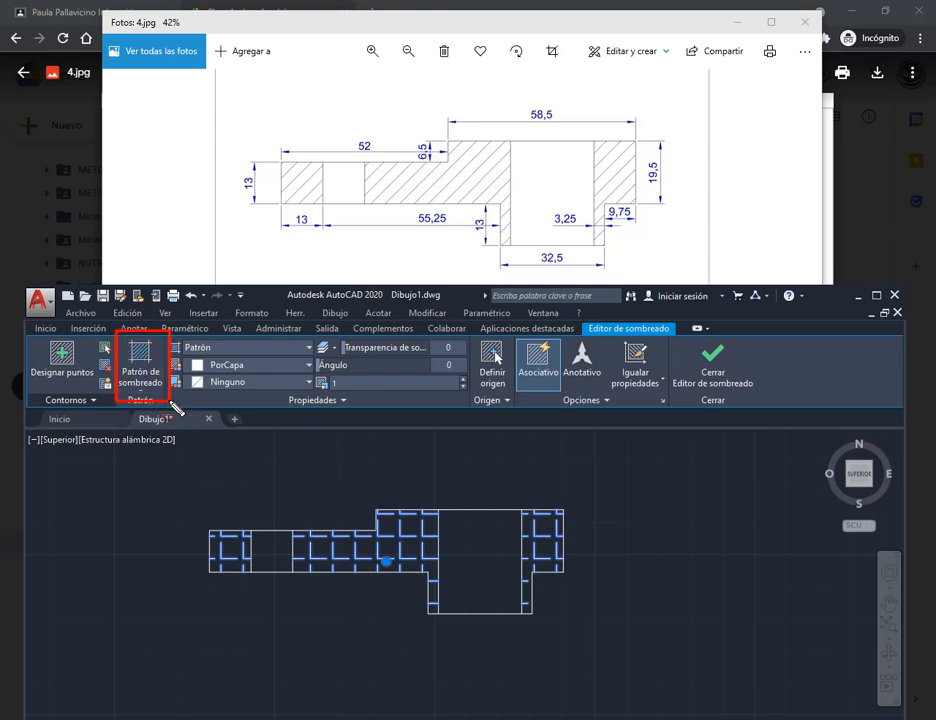
{"action": "left_click", "coordinate": [152, 383]}
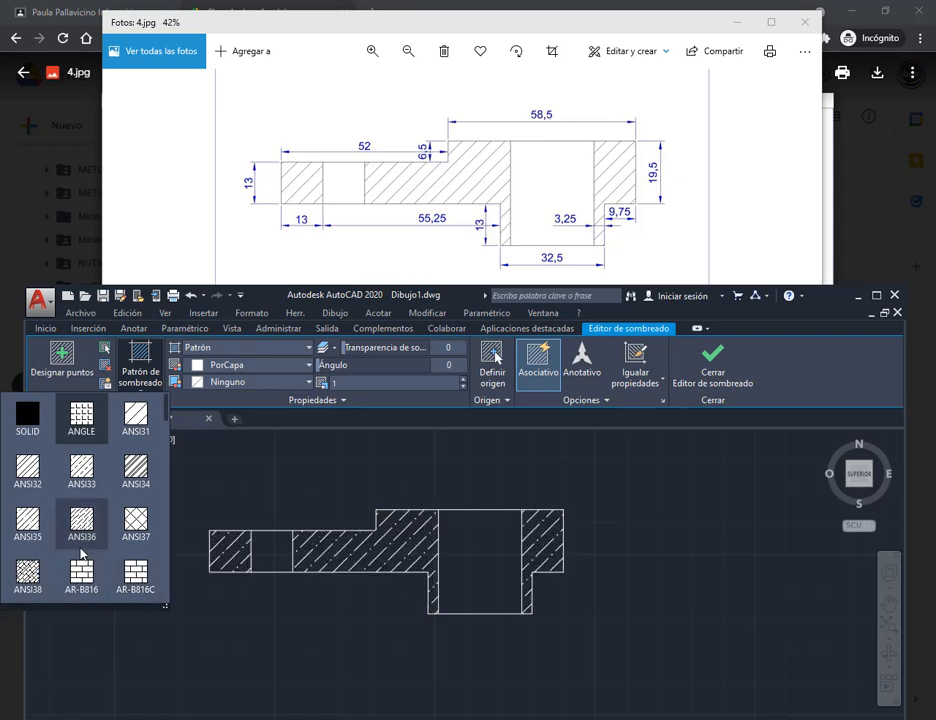
{"action": "scroll", "coordinate": [82, 553], "scroll_direction": "down", "scroll_amount": 2}
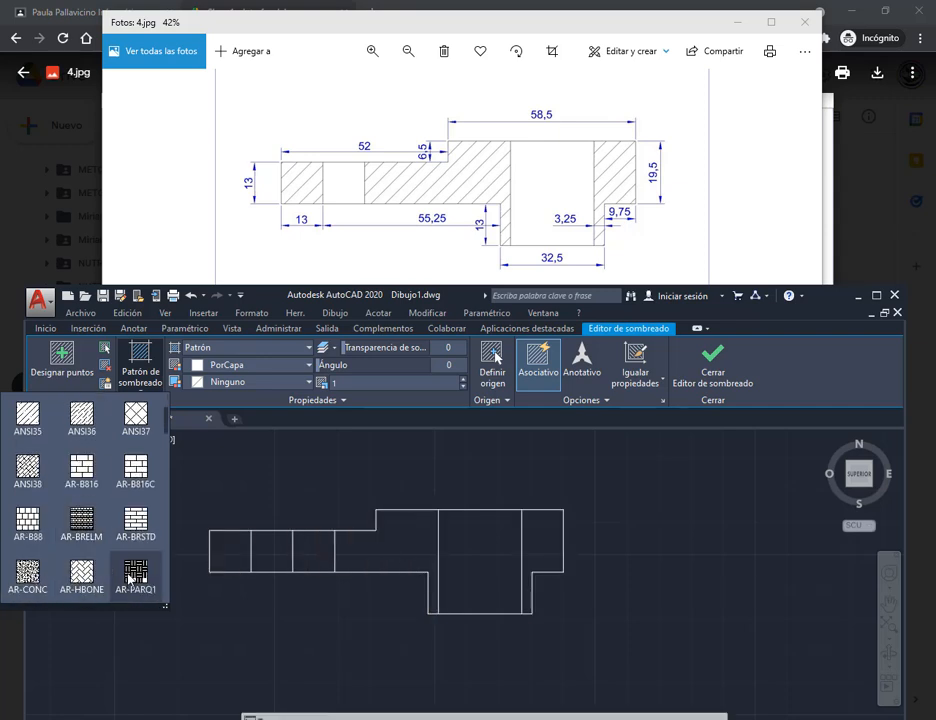
{"action": "scroll", "coordinate": [130, 578], "scroll_direction": "down", "scroll_amount": 1}
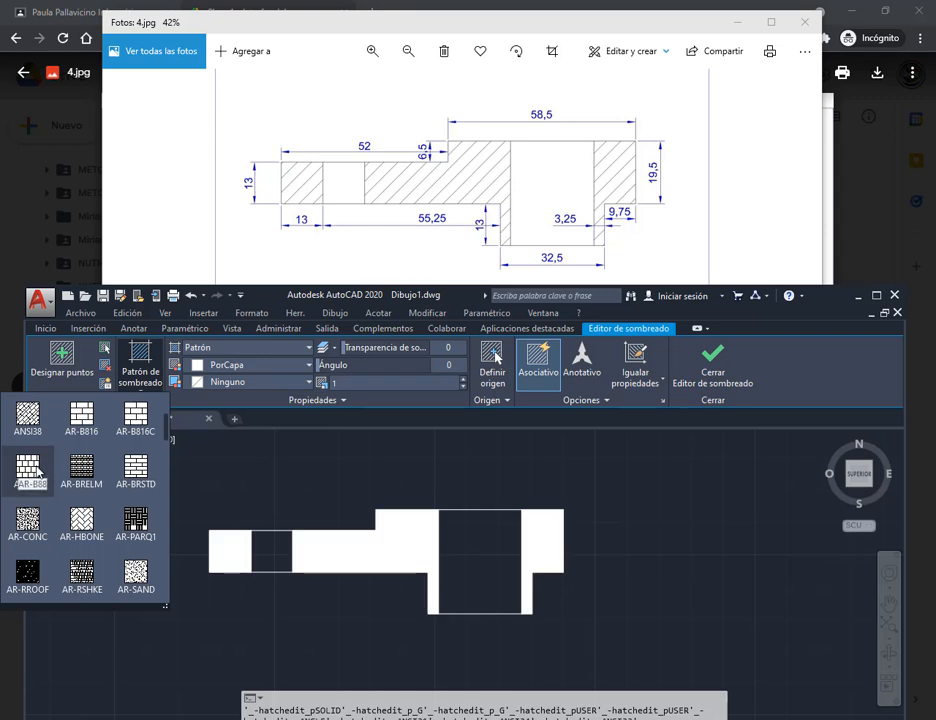
{"action": "left_click", "coordinate": [82, 522]}
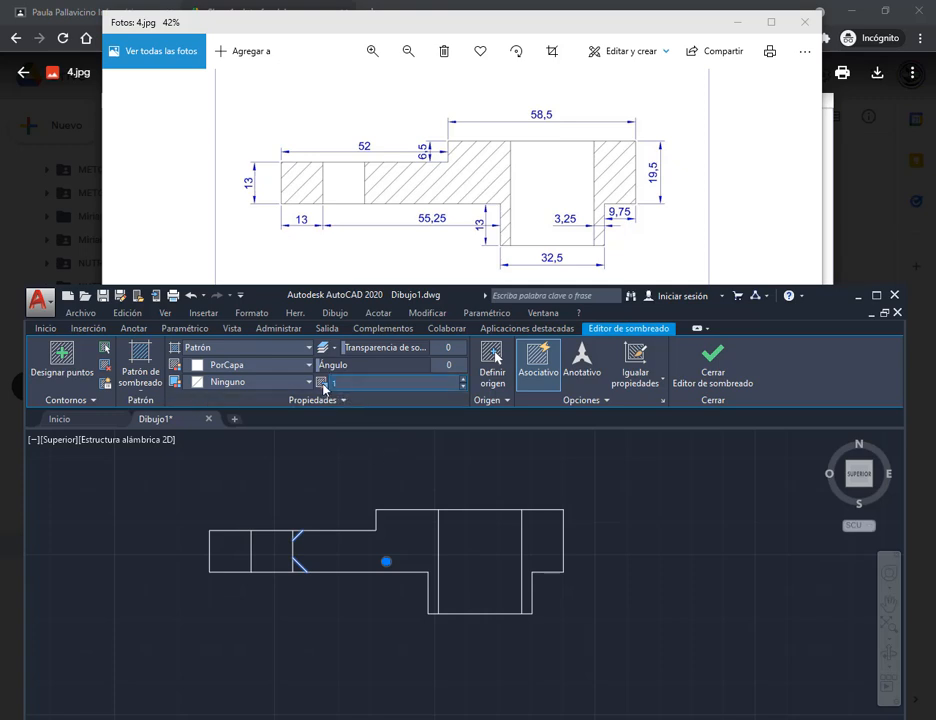
Step: Set the scale of the herringbone hatch to 0.01 and inspect the pattern up close
{"action": "type", "text": "2"}
{"action": "type", "text": "1"}
{"action": "key", "text": "Return"}
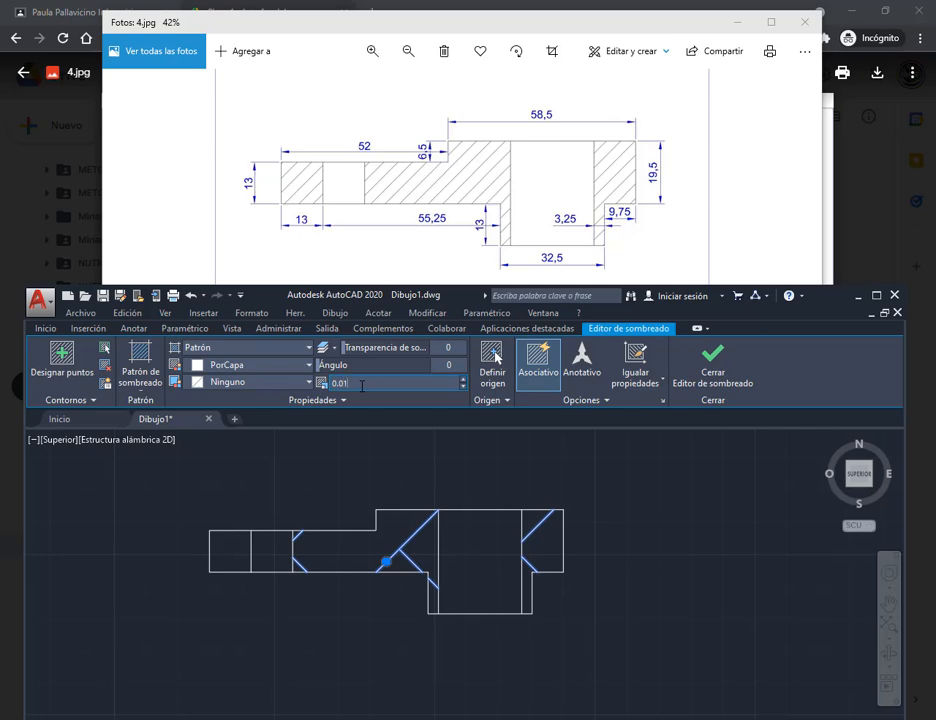
{"action": "key", "text": "Return"}
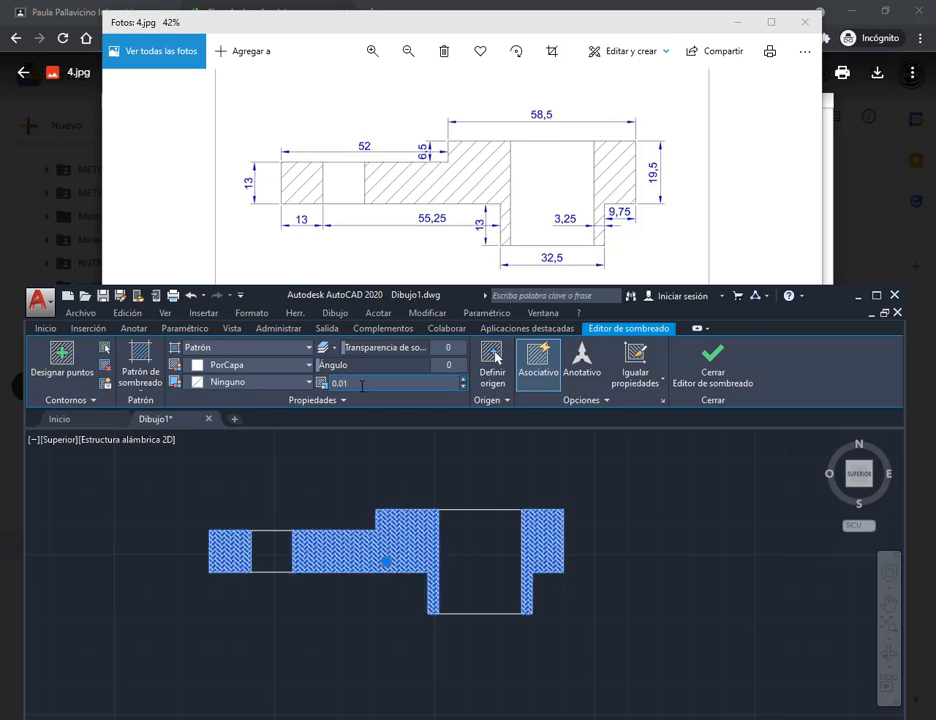
{"action": "key", "text": "Escape"}
{"action": "scroll", "coordinate": [397, 599], "scroll_direction": "up", "scroll_amount": 4}
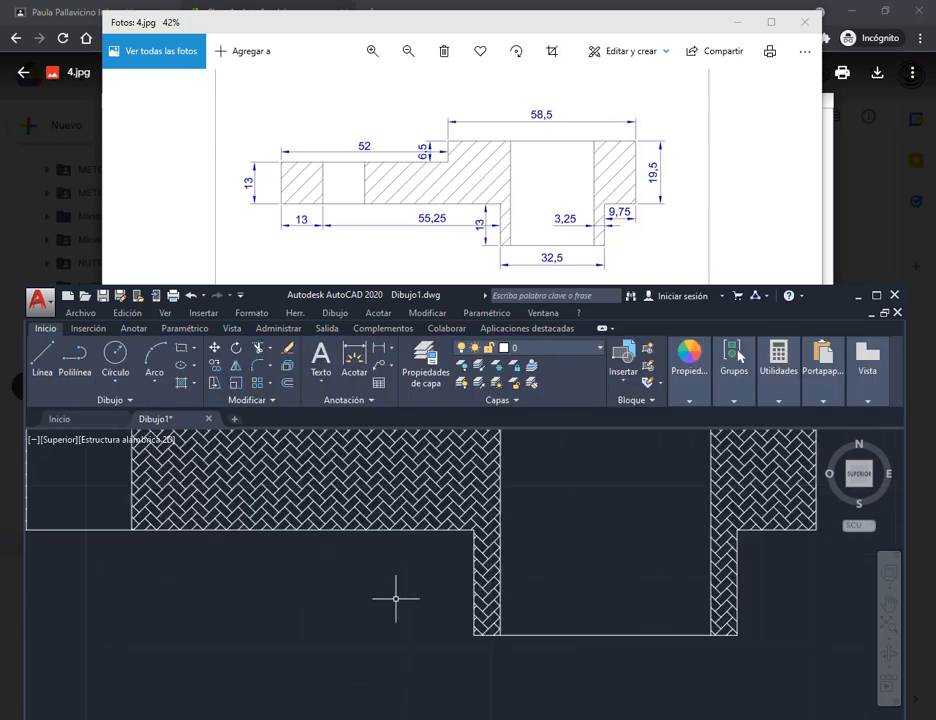
{"action": "scroll", "coordinate": [408, 495], "scroll_direction": "down", "scroll_amount": 4}
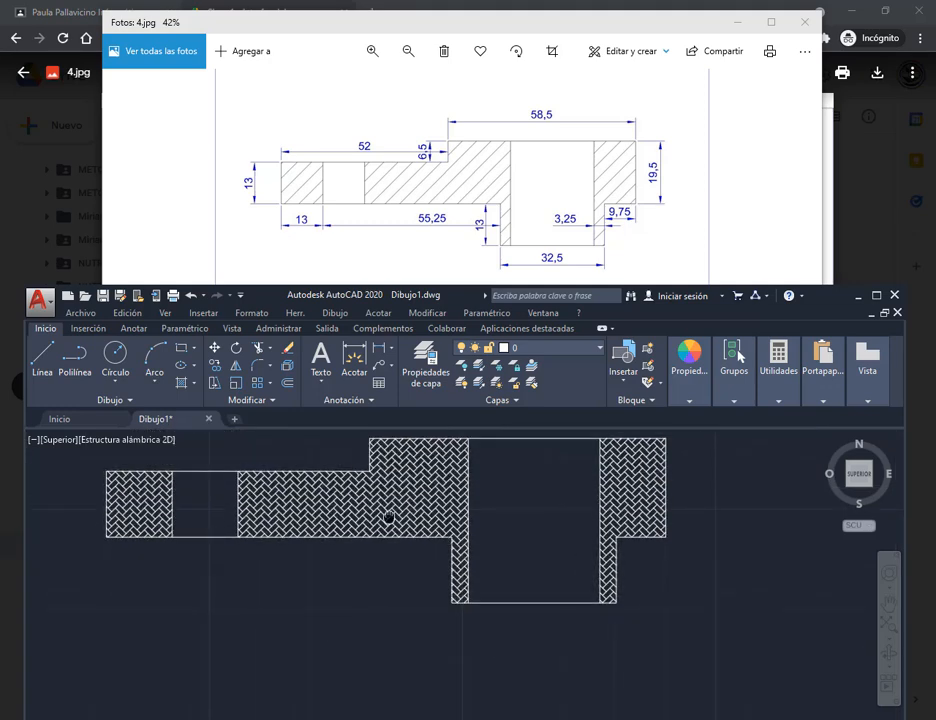
Step: Change the section hatch pattern to BRICK
{"action": "middle_click_drag", "start_coordinate": [386, 518], "coordinate": [443, 590]}
{"action": "left_click", "coordinate": [443, 568]}
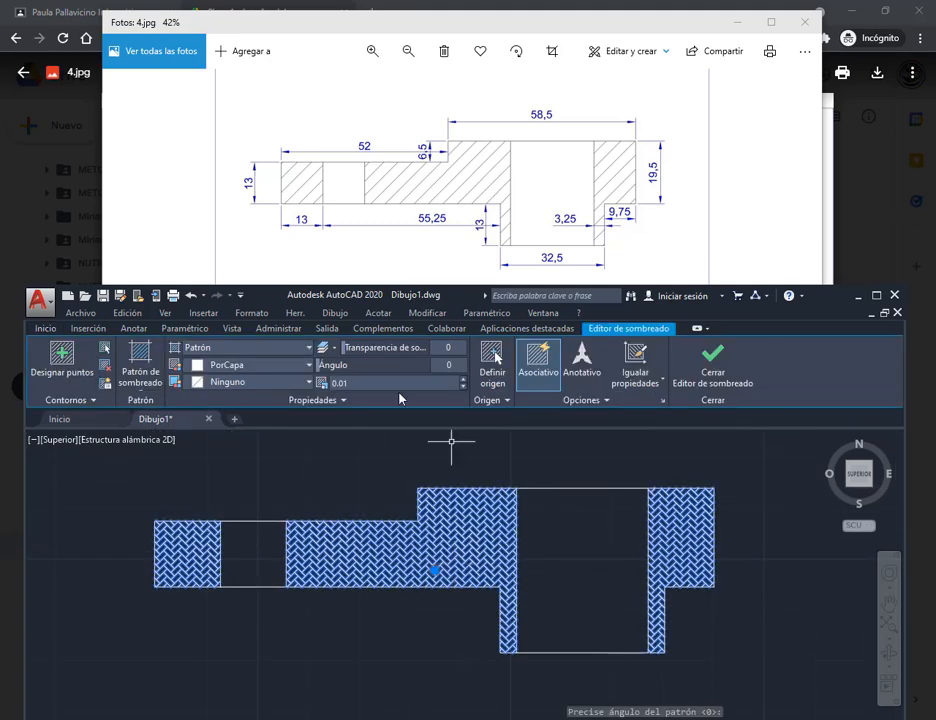
{"action": "left_click", "coordinate": [140, 365]}
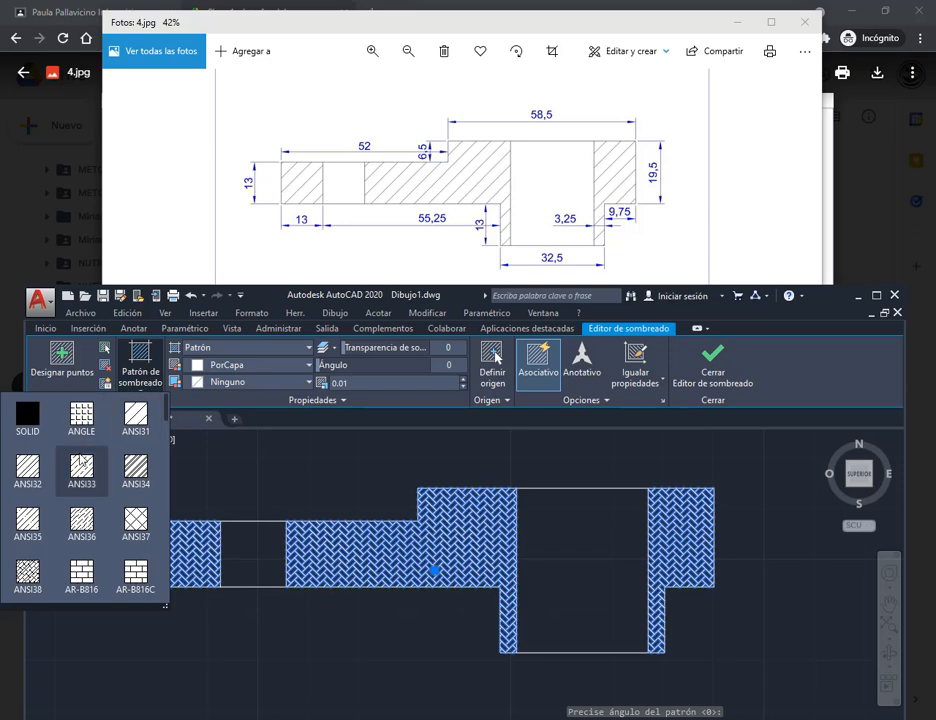
{"action": "scroll", "coordinate": [84, 462], "scroll_direction": "down", "scroll_amount": 3}
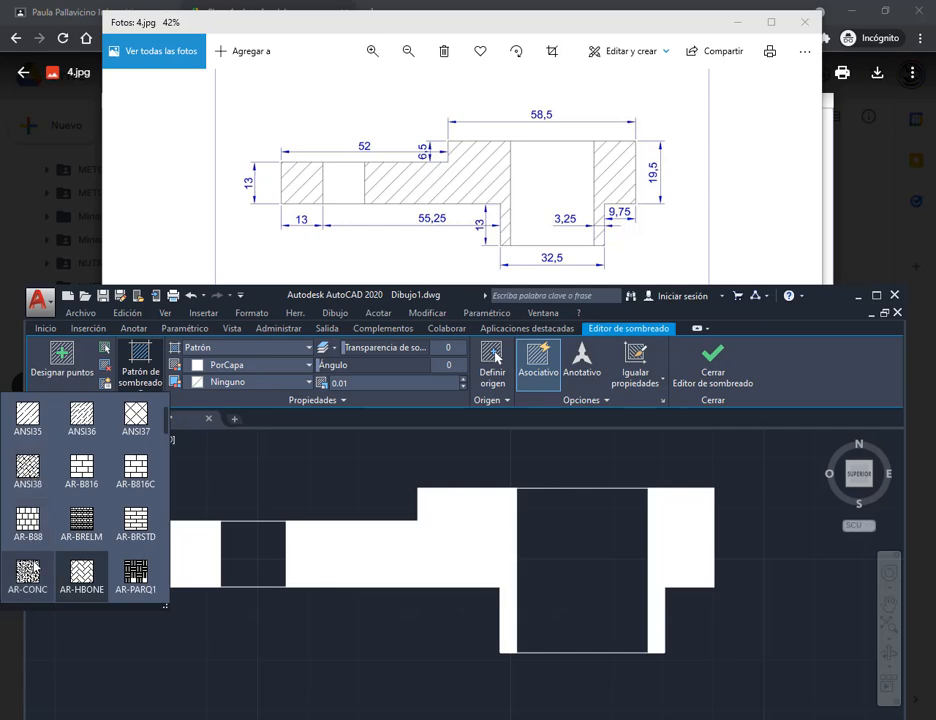
{"action": "scroll", "coordinate": [143, 573], "scroll_direction": "down", "scroll_amount": 2}
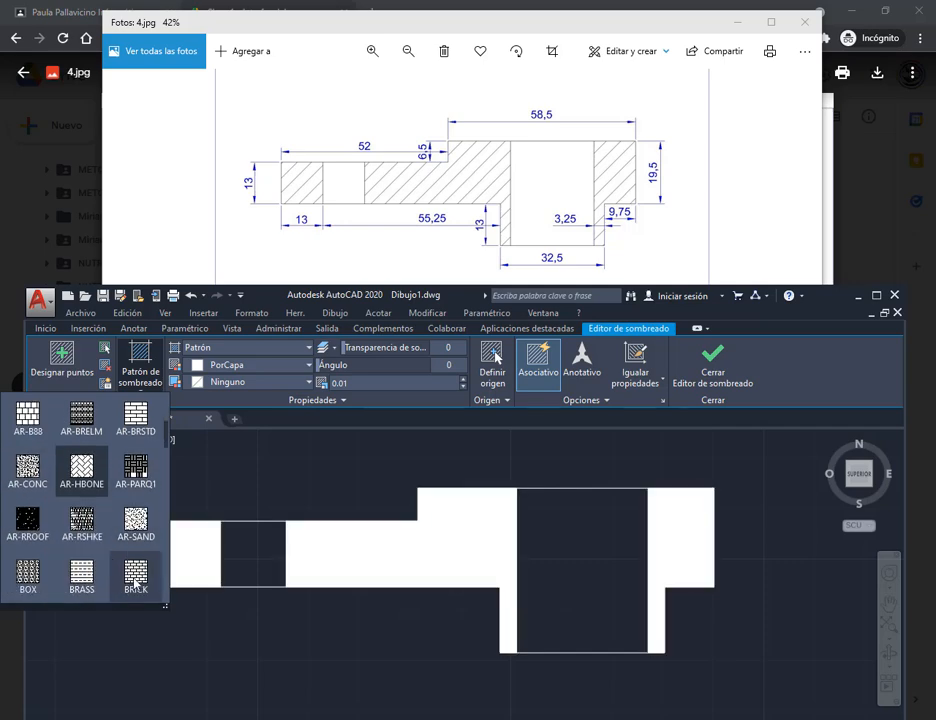
{"action": "left_click", "coordinate": [136, 578]}
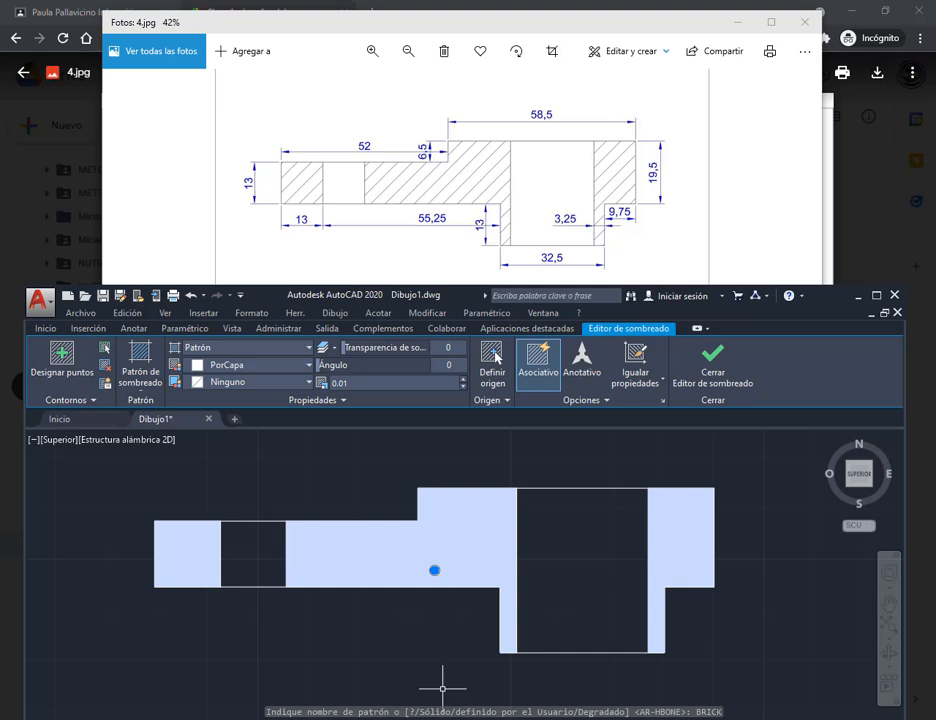
Step: Set the brick hatch scale to 0.5 and finish editing the hatch
{"action": "left_click", "coordinate": [359, 384]}
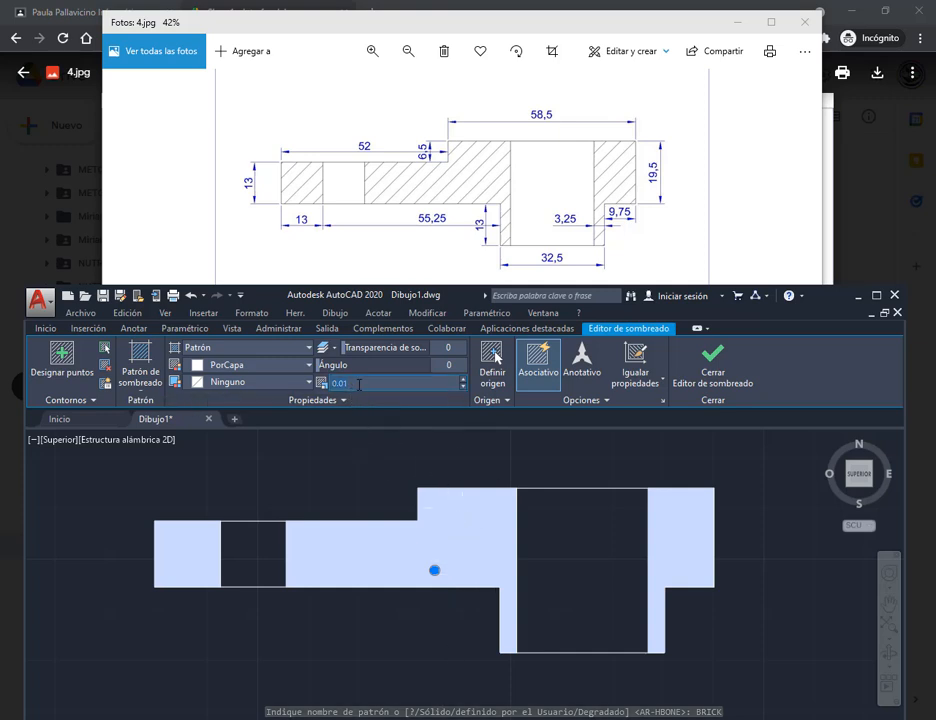
{"action": "type", "text": "2"}
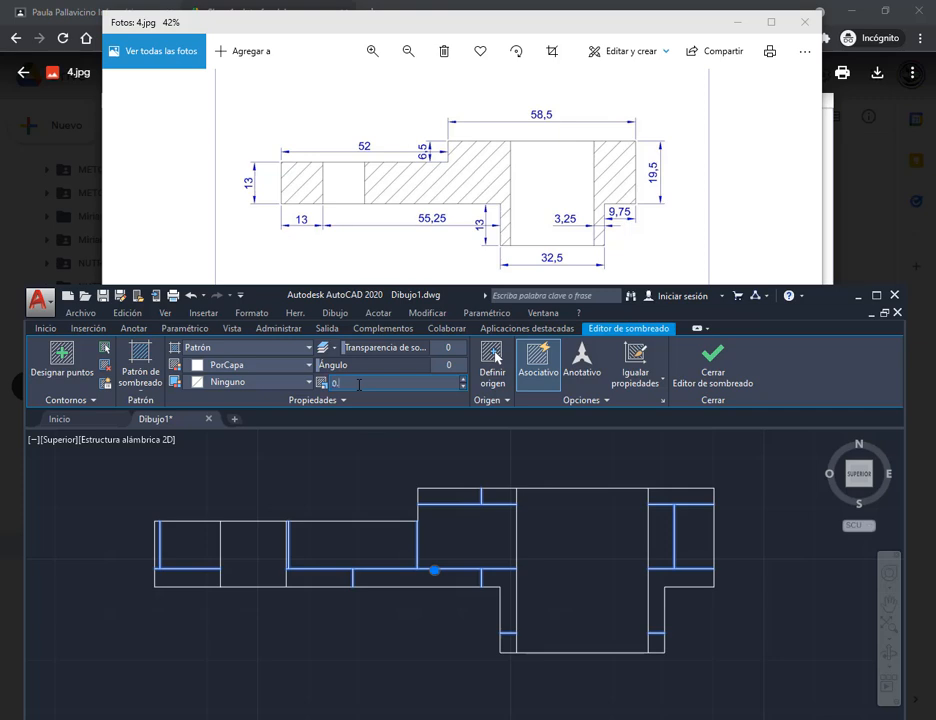
{"action": "type", "text": "5"}
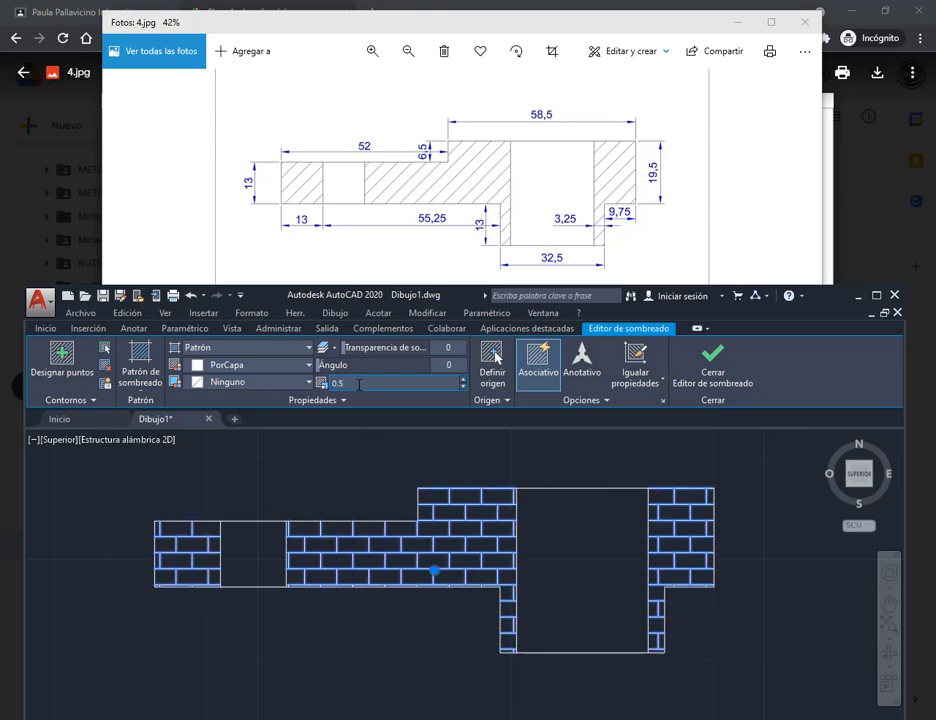
{"action": "key", "text": "Return"}
{"action": "key", "text": "Return"}
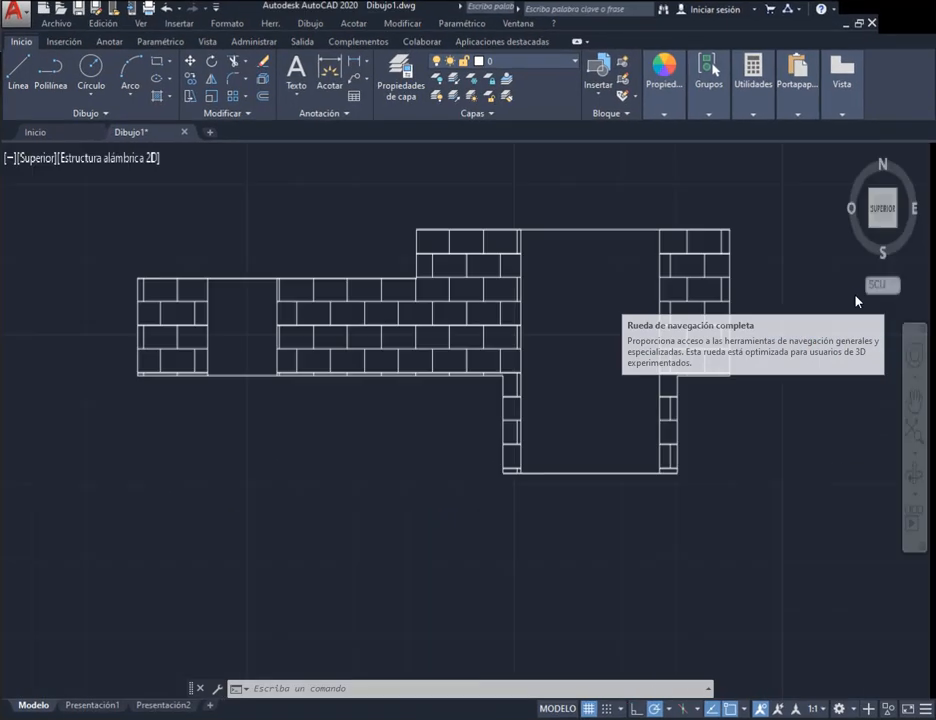
Step: Maximize the drawing window and add a vertical linear dimension along the arm's left edge, placed just outside the section
{"action": "left_click", "coordinate": [876, 295]}
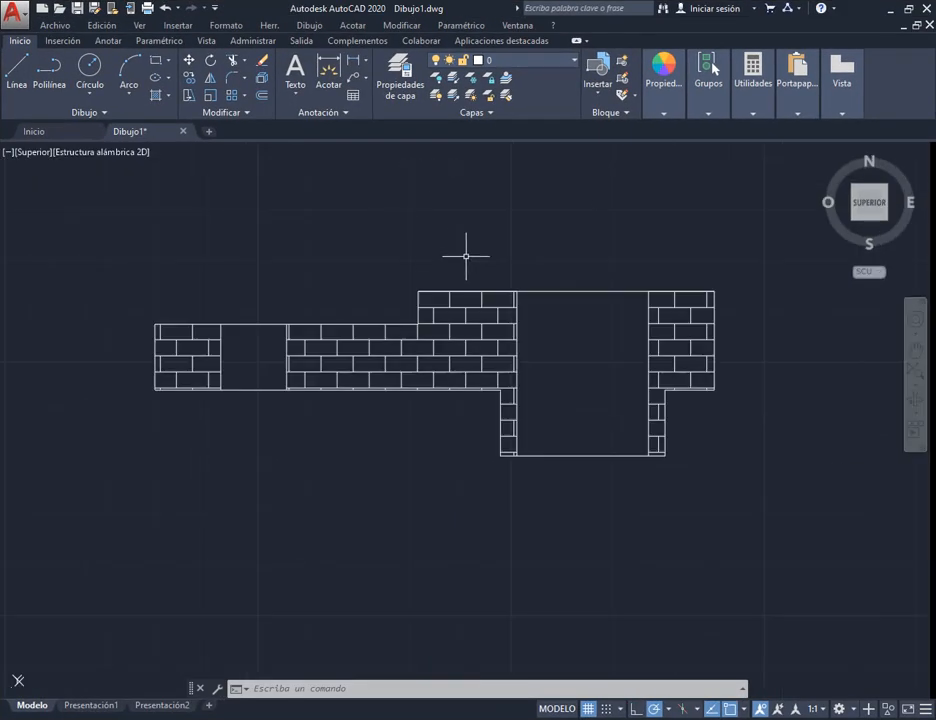
{"action": "left_click", "coordinate": [358, 64]}
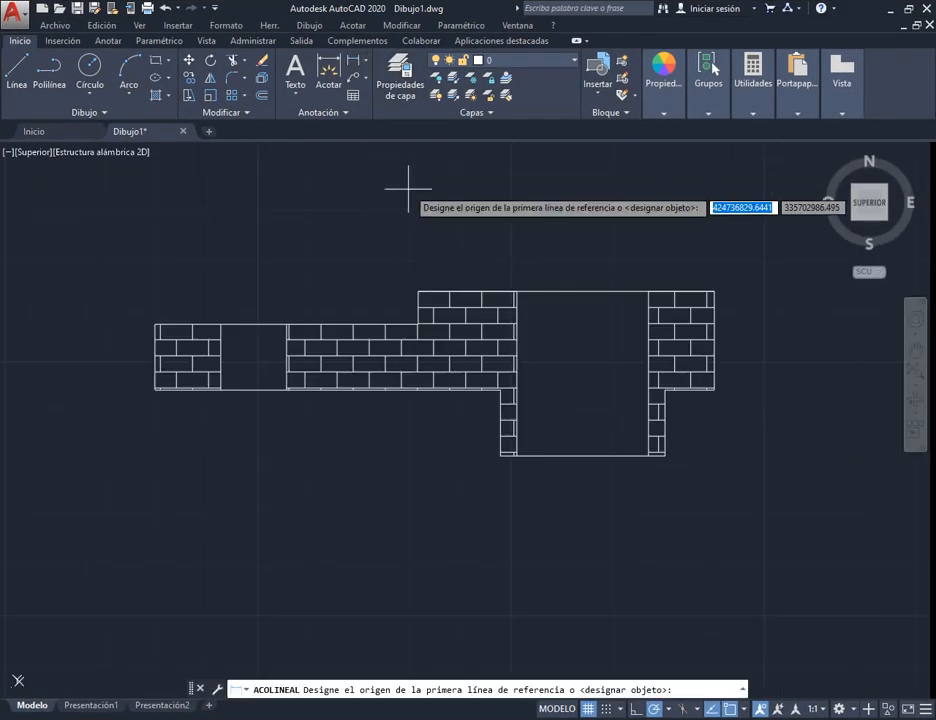
{"action": "left_click", "coordinate": [155, 324]}
{"action": "left_click", "coordinate": [155, 389]}
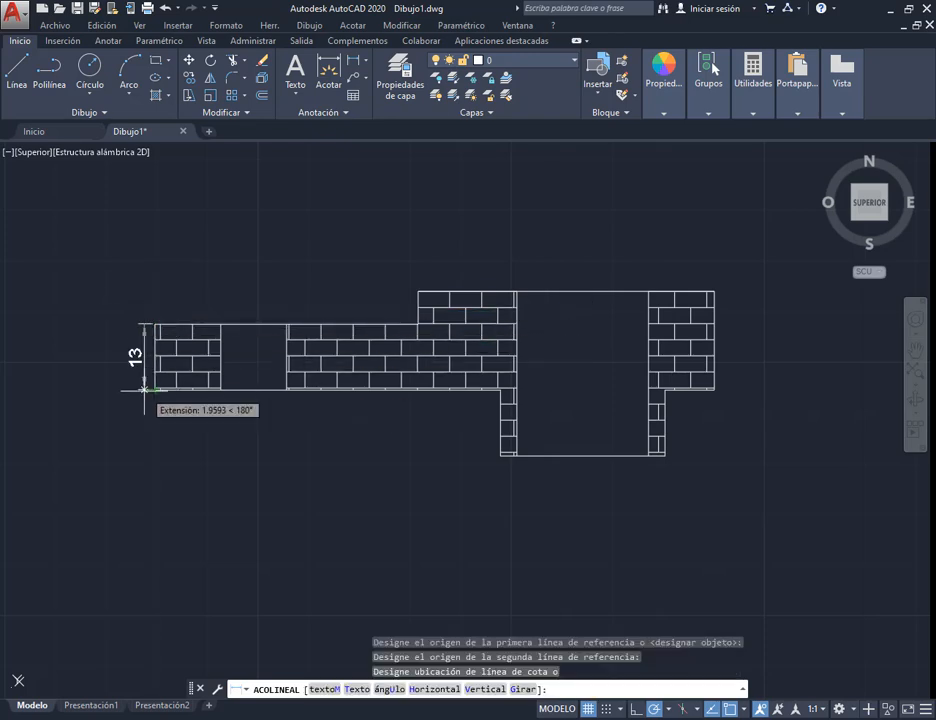
{"action": "left_click", "coordinate": [138, 389]}
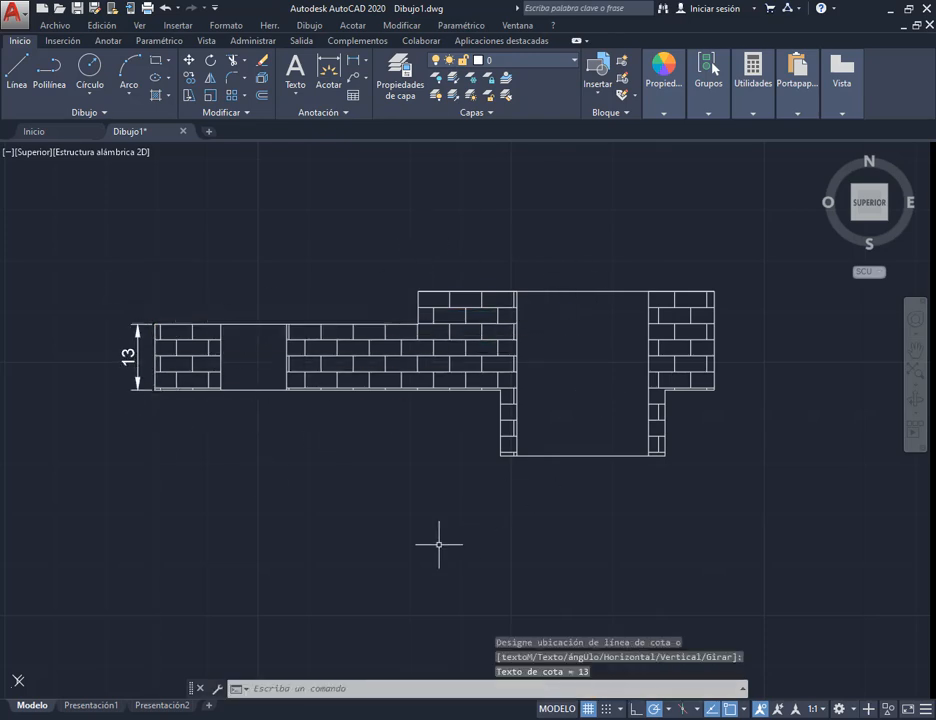